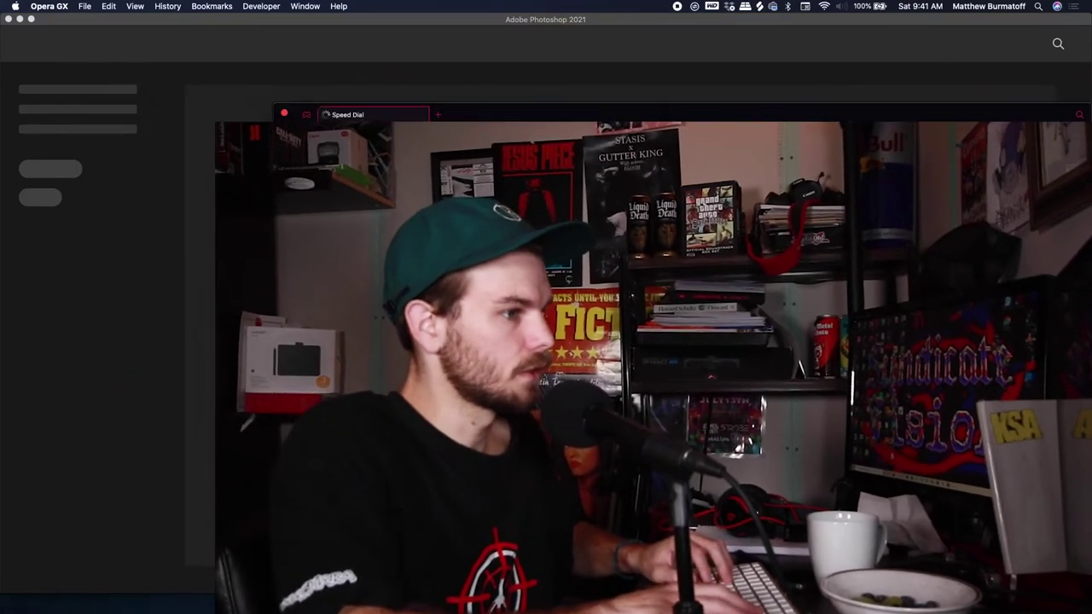
- Search Google for "beer label template" in a full-screen browser window and look through the results
text(beer label template)
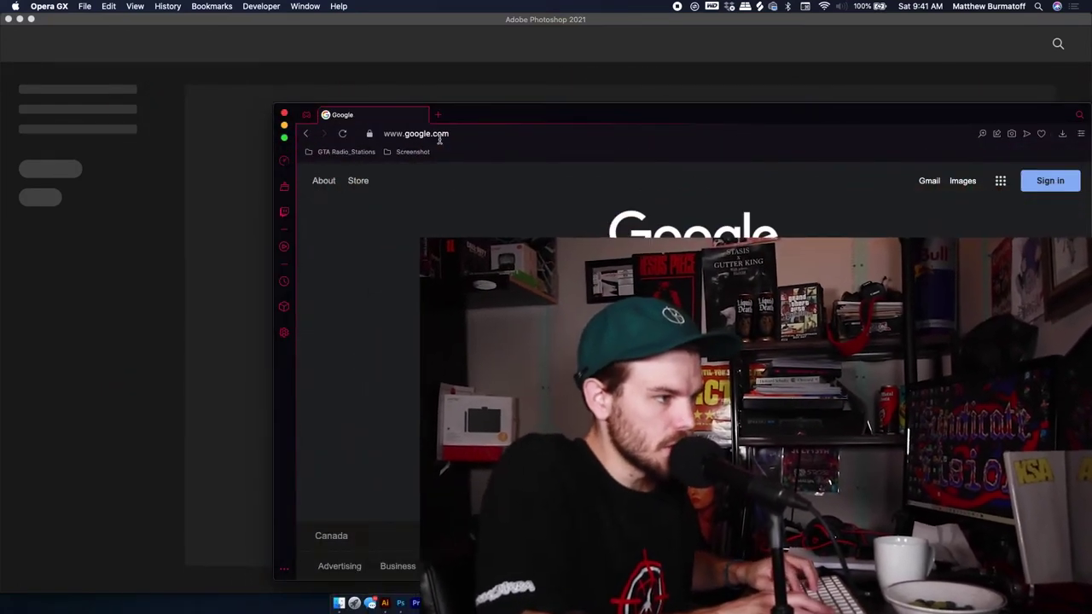
key(Return)
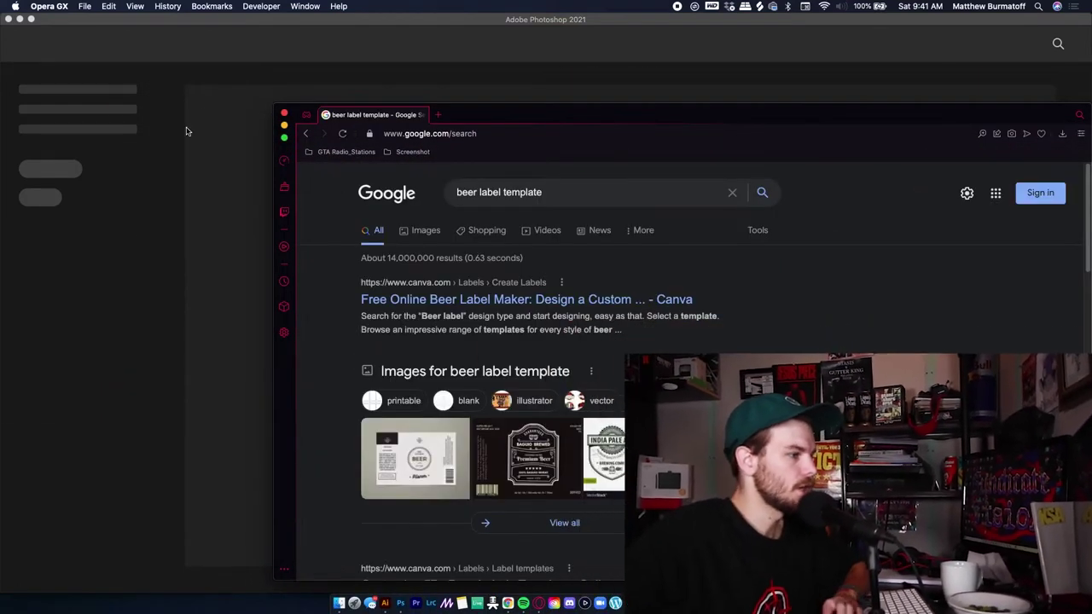
click(285, 138)
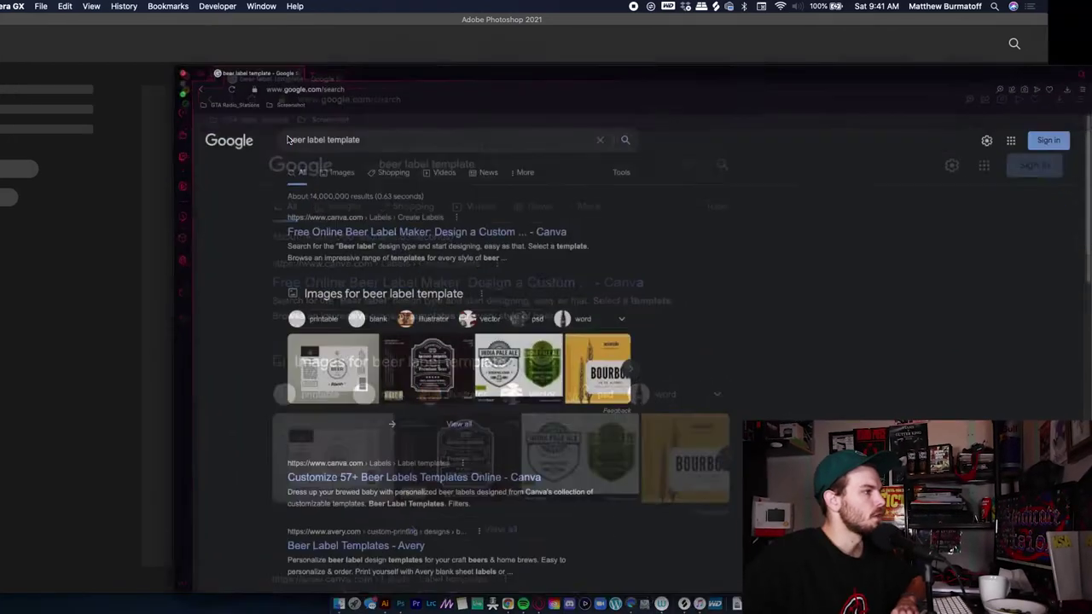
scroll(347, 202, down, 2)
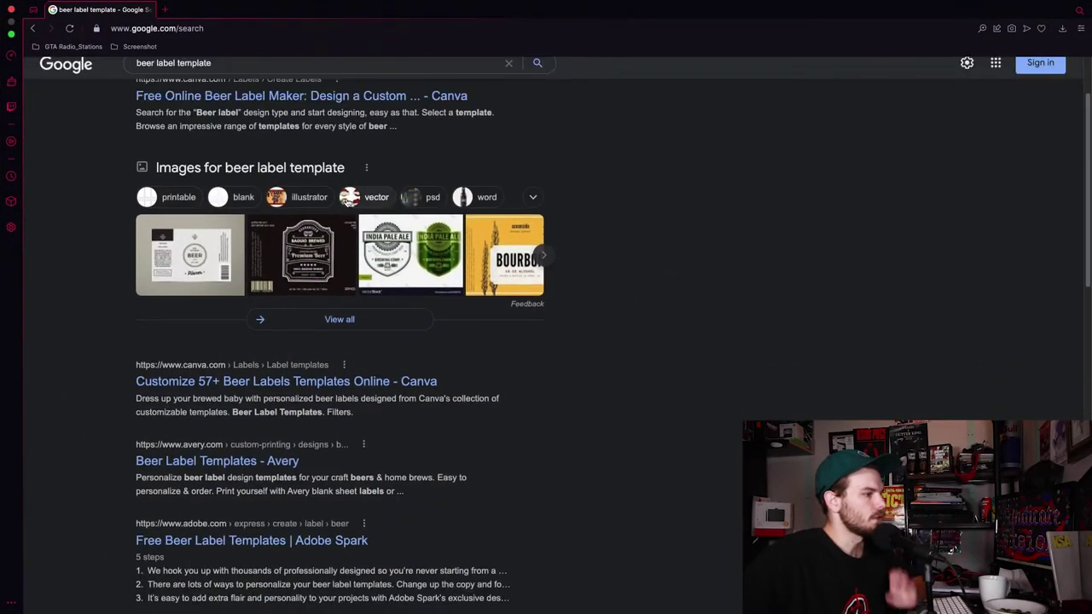
scroll(307, 378, down, 1)
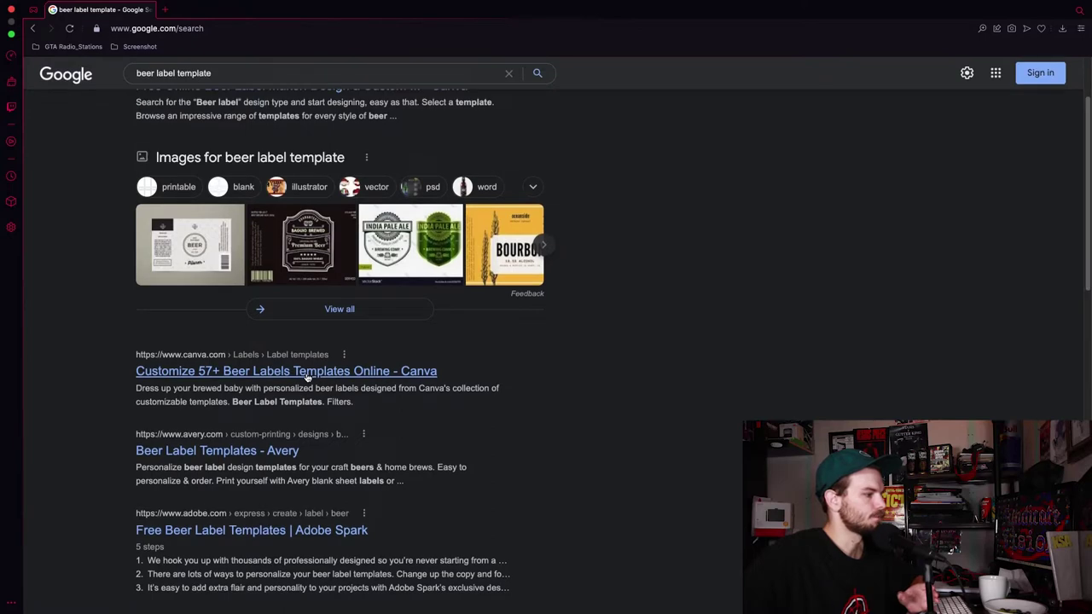
scroll(290, 373, down, 5)
scroll(290, 372, up, 1)
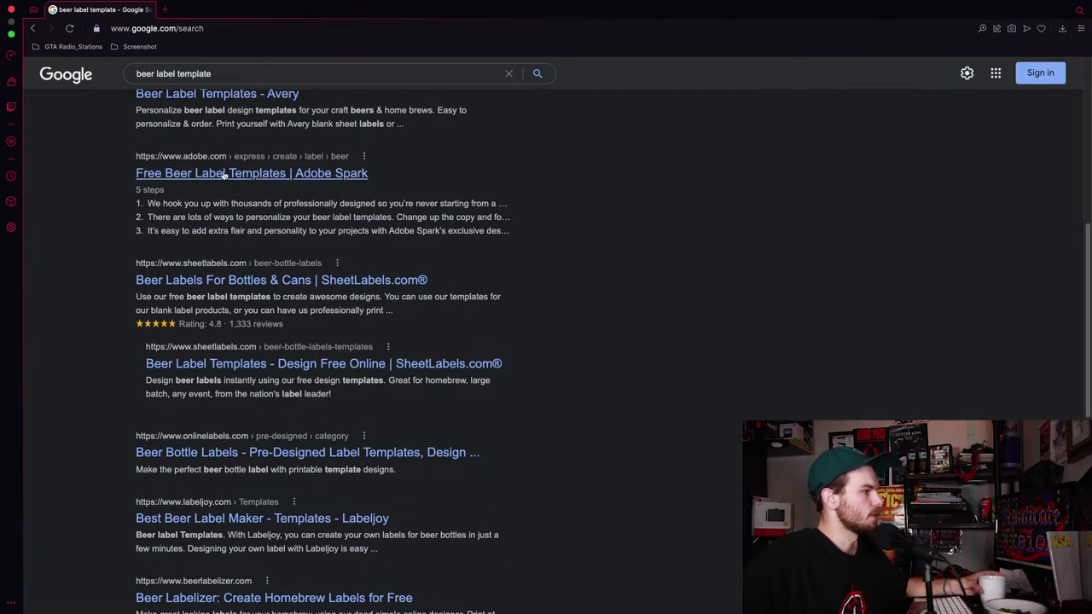
- Look over the free beer label templates on the Adobe Spark page and return to the search results
click(224, 174)
scroll(321, 322, down, 5)
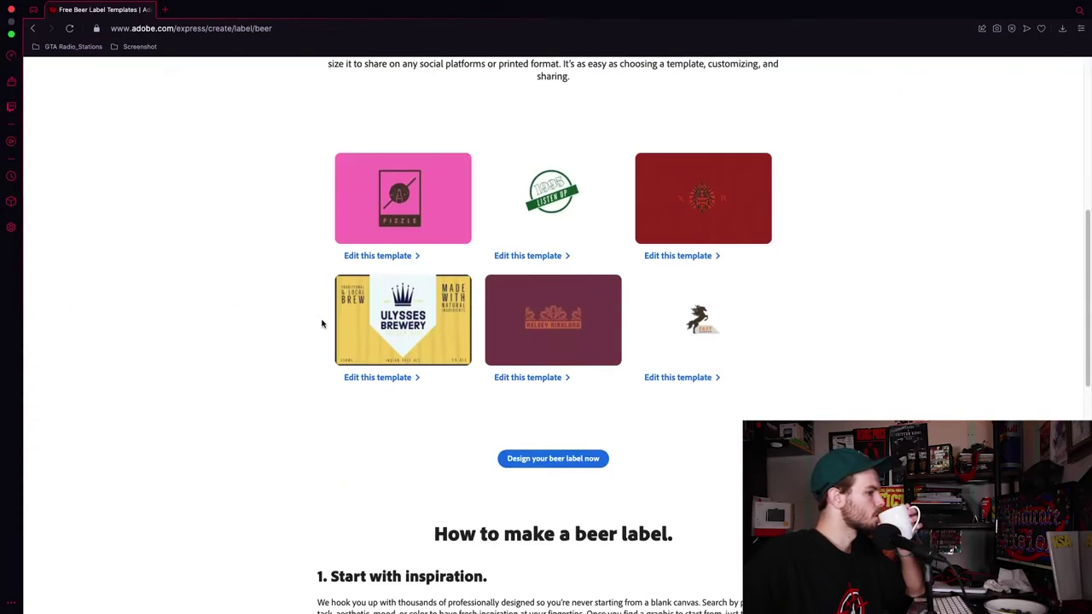
click(34, 29)
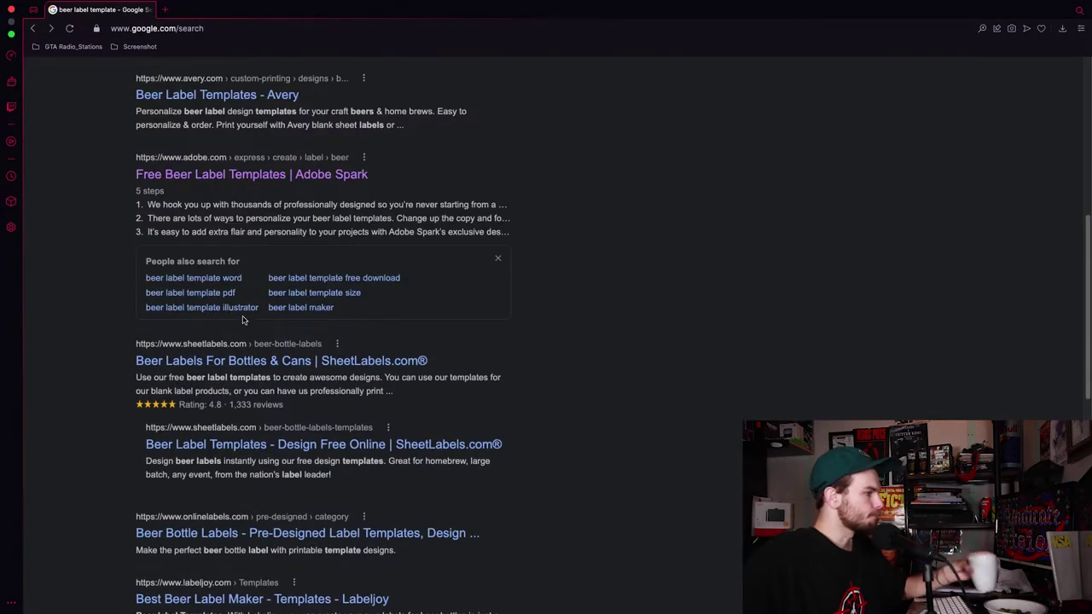
- Browse all beer label templates on SheetLabels.com and return to the search results
click(293, 360)
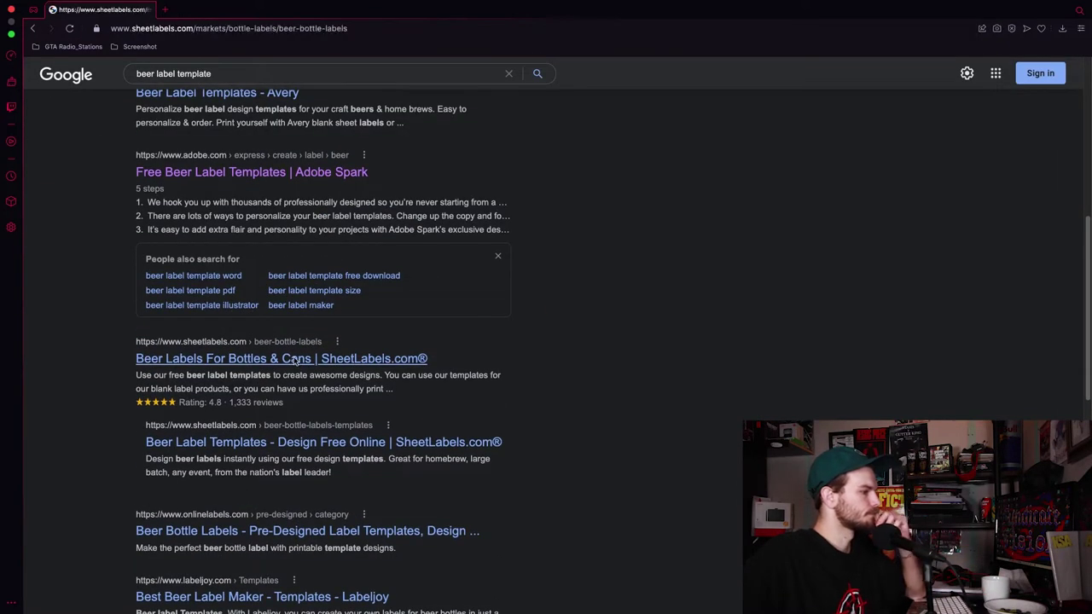
scroll(181, 357, down, 5)
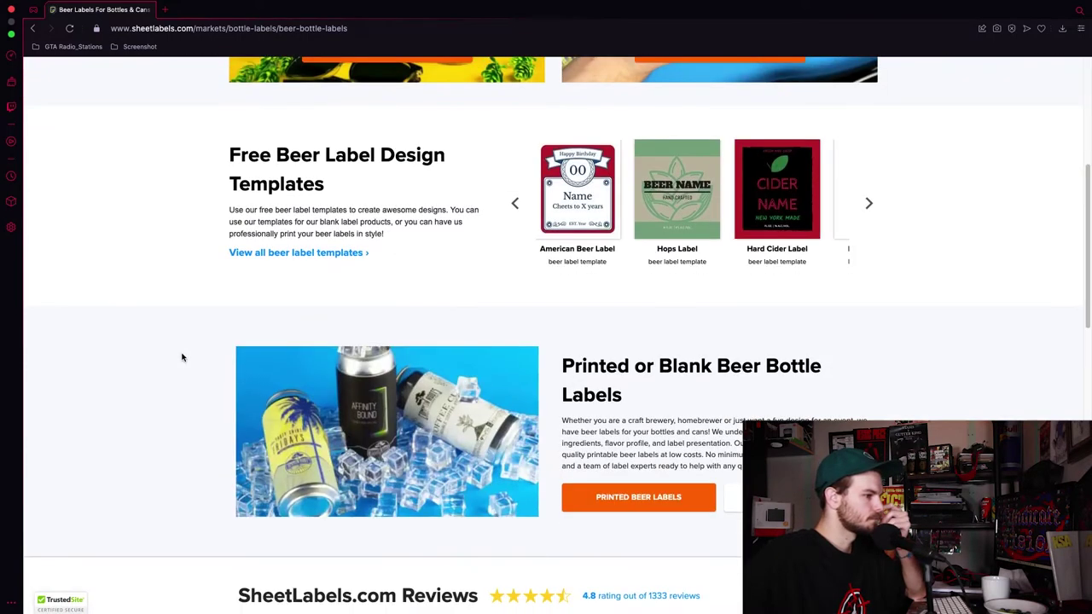
click(291, 252)
scroll(205, 261, down, 5)
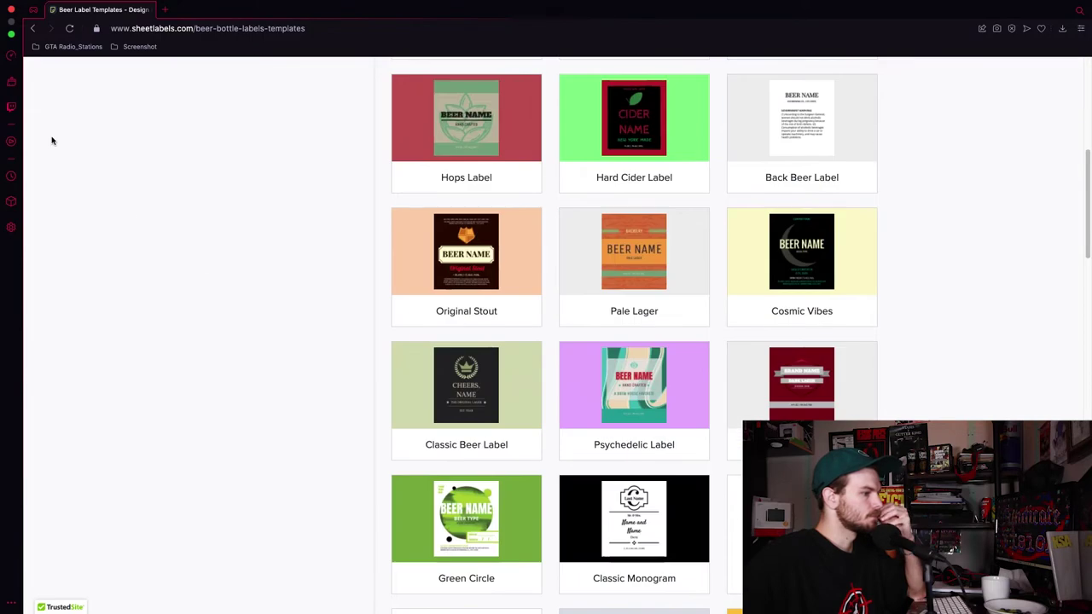
click(35, 33)
click(35, 33)
scroll(171, 147, up, 5)
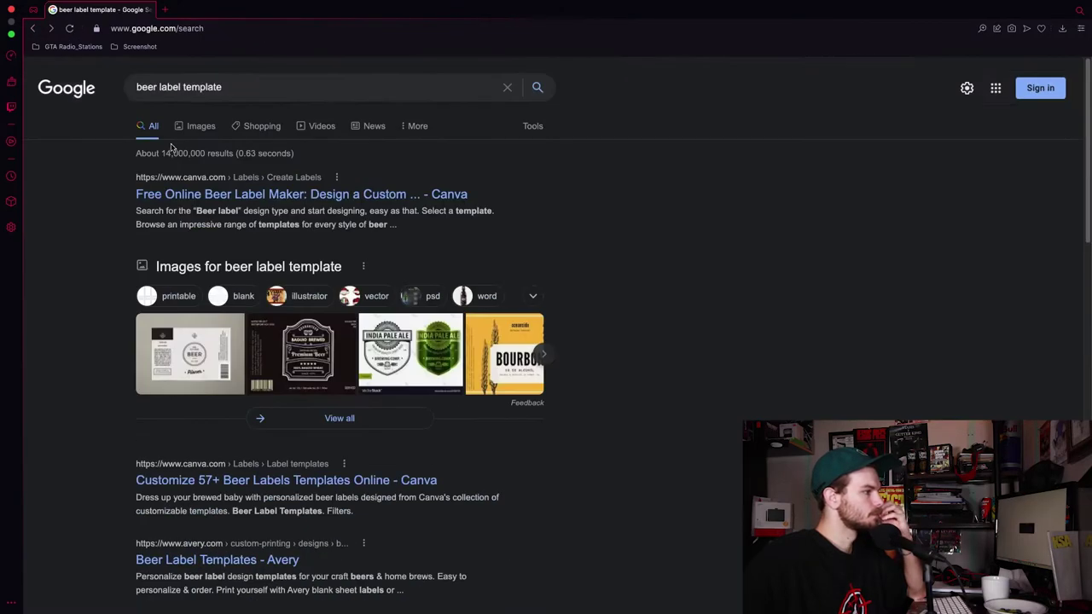
- Refine the search to "beer label template psd"
click(230, 91)
text(psd)
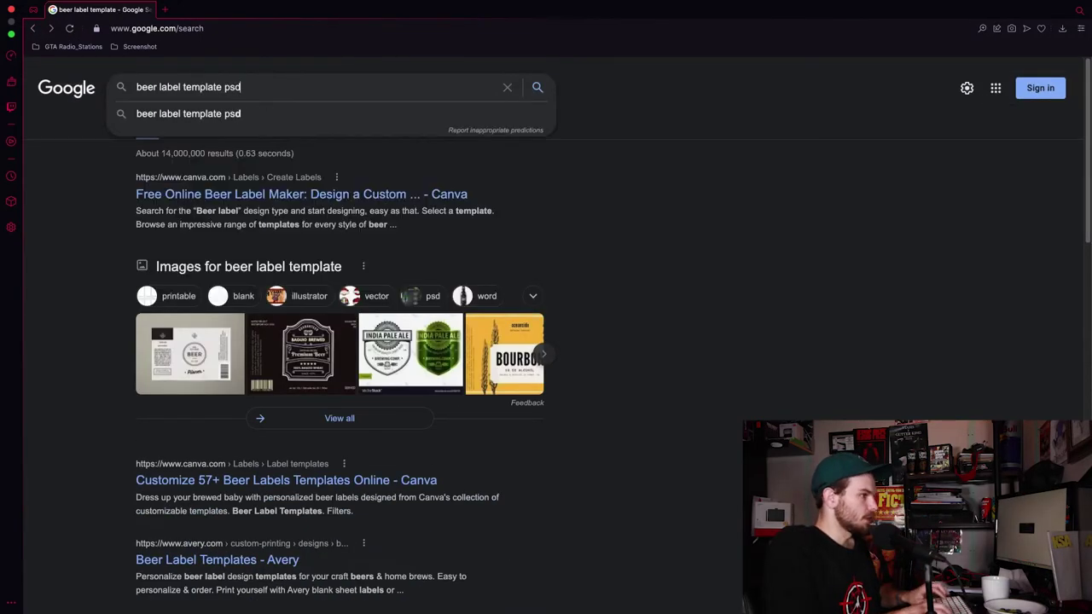
key(Return)
click(652, 112)
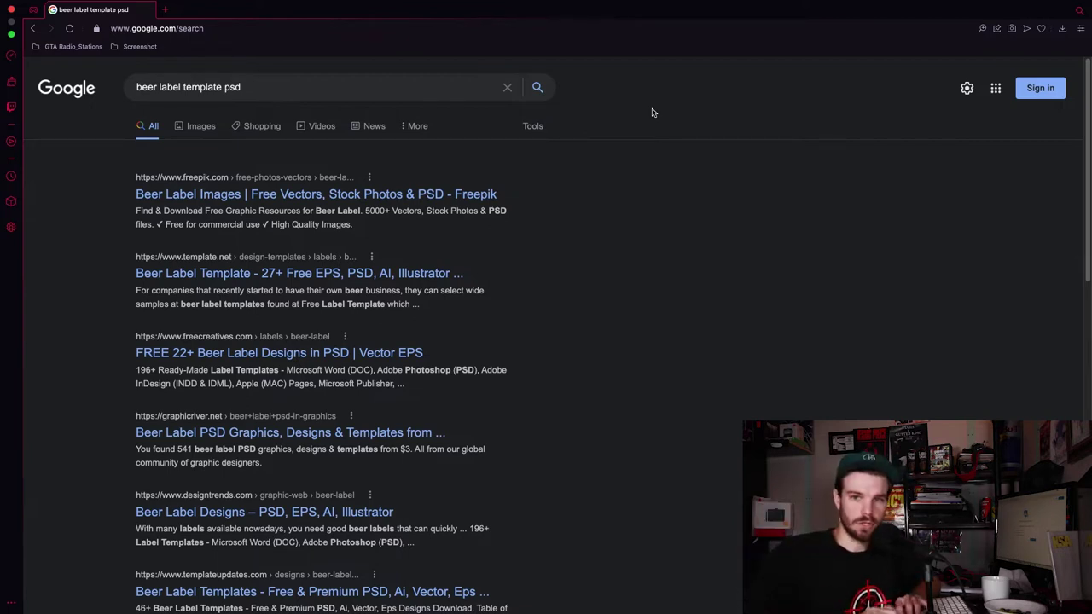
- Search for "business card template psd" in a new browser tab
click(164, 11)
text(business card tem)
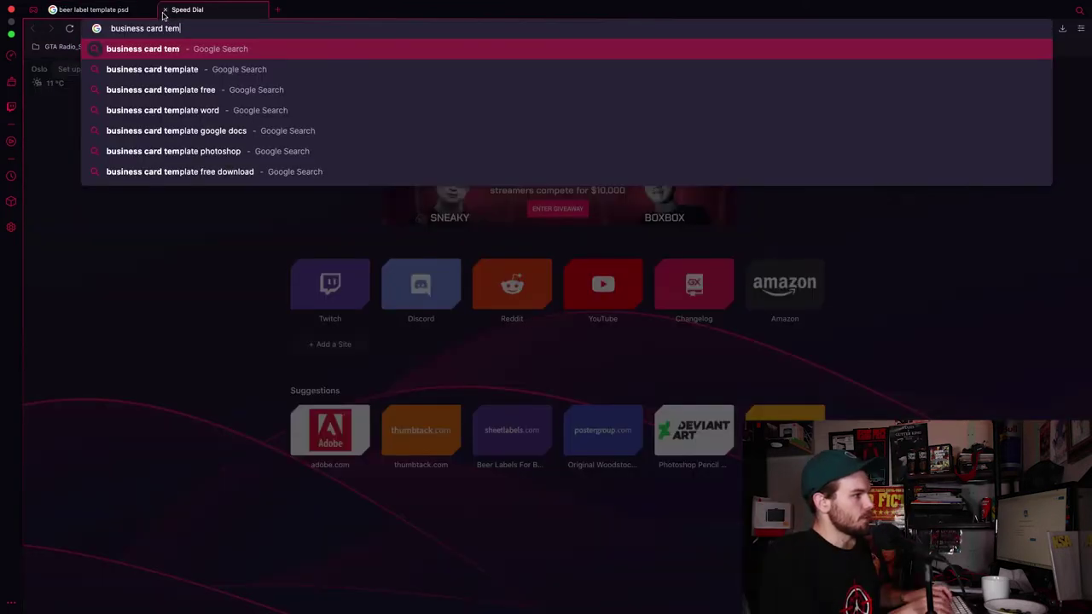
text(plate psd)
key(Return)
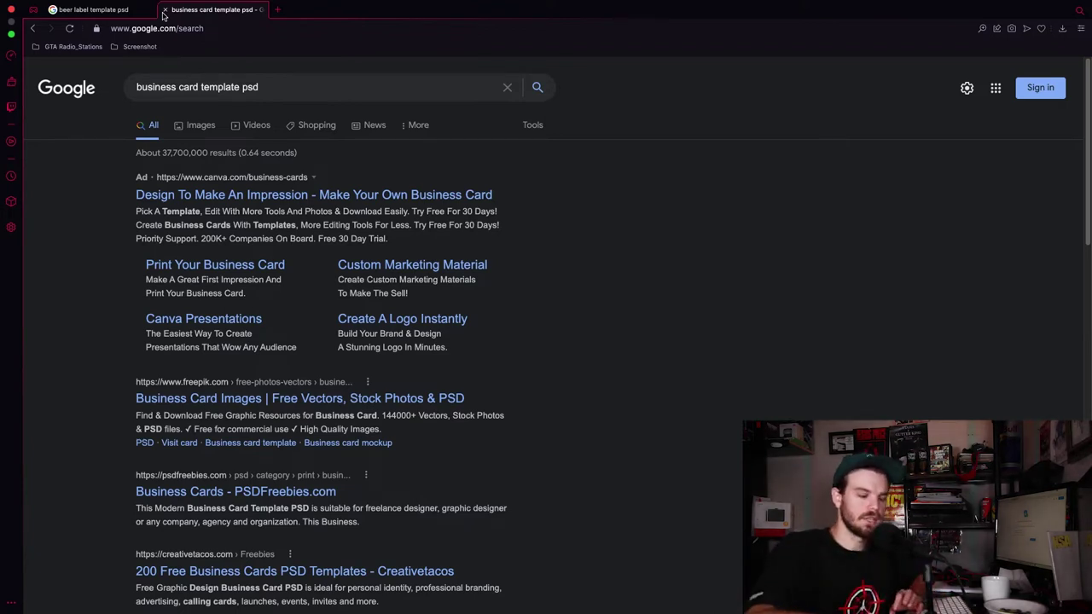
- Find and download UPrinting's horizontal 3.5" x 2" Photoshop business card template and show the downloaded file in its folder
scroll(185, 336, down, 2)
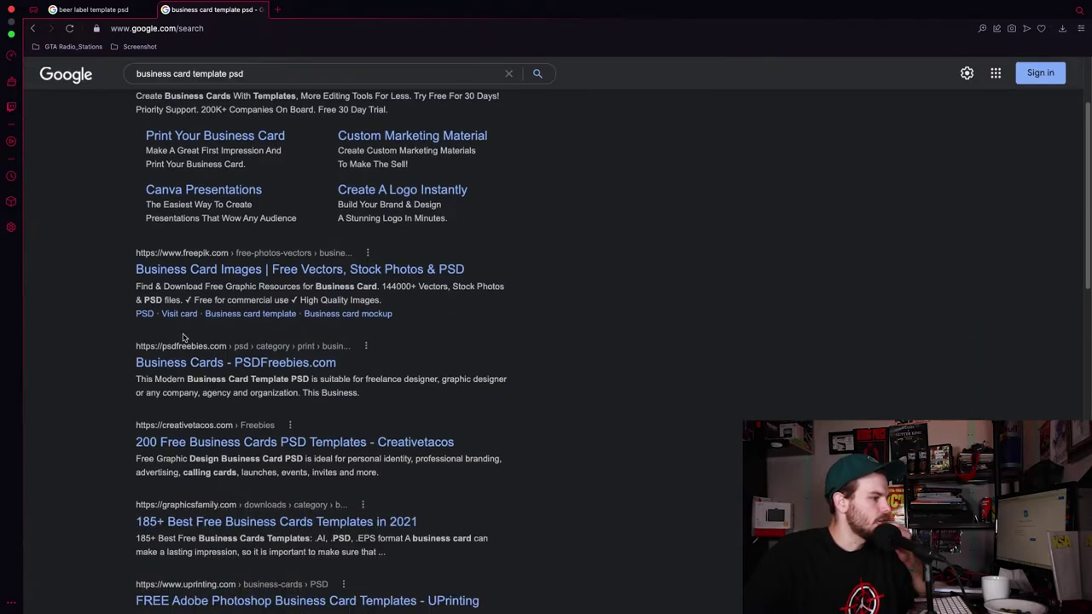
click(242, 87)
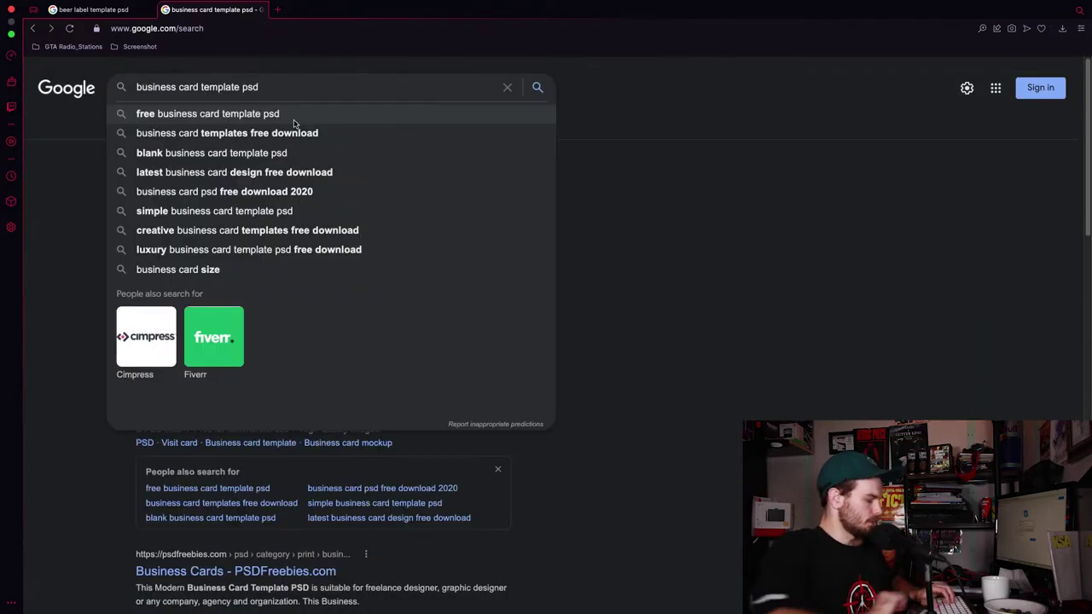
text(ds)
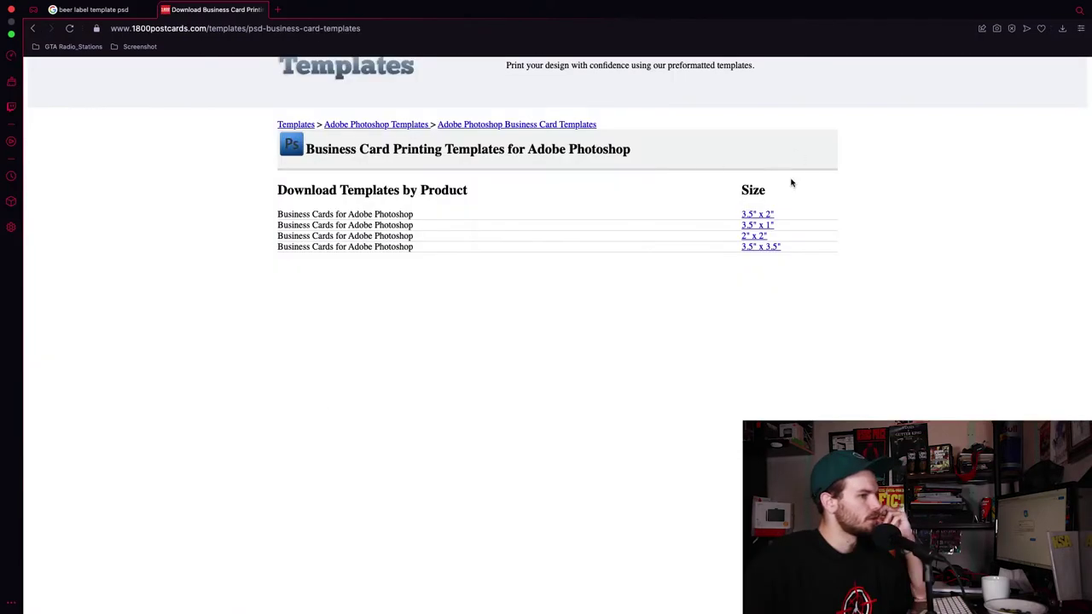
click(33, 28)
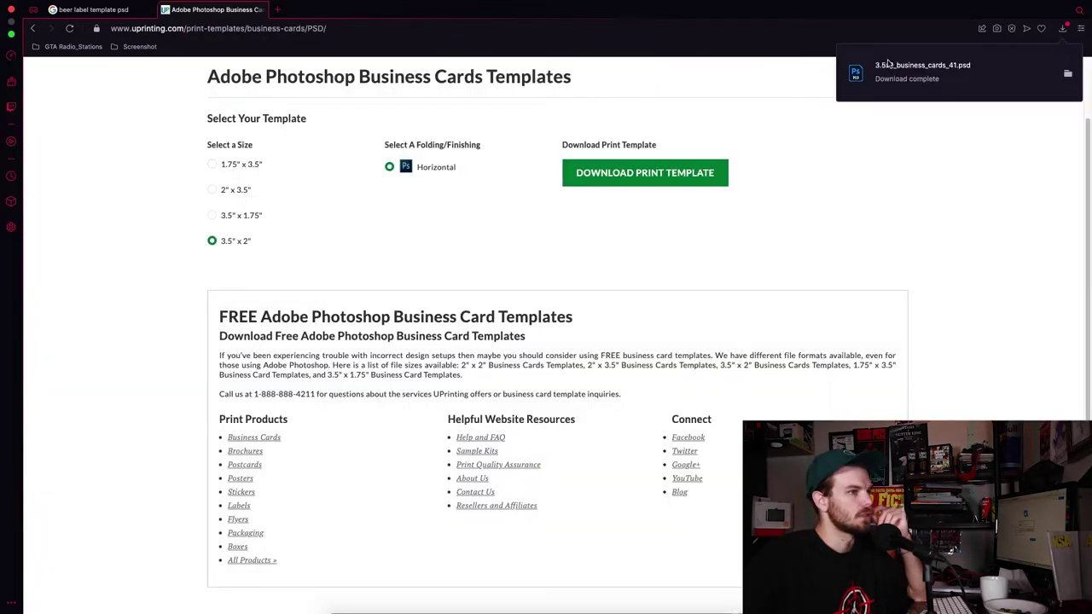
click(1066, 76)
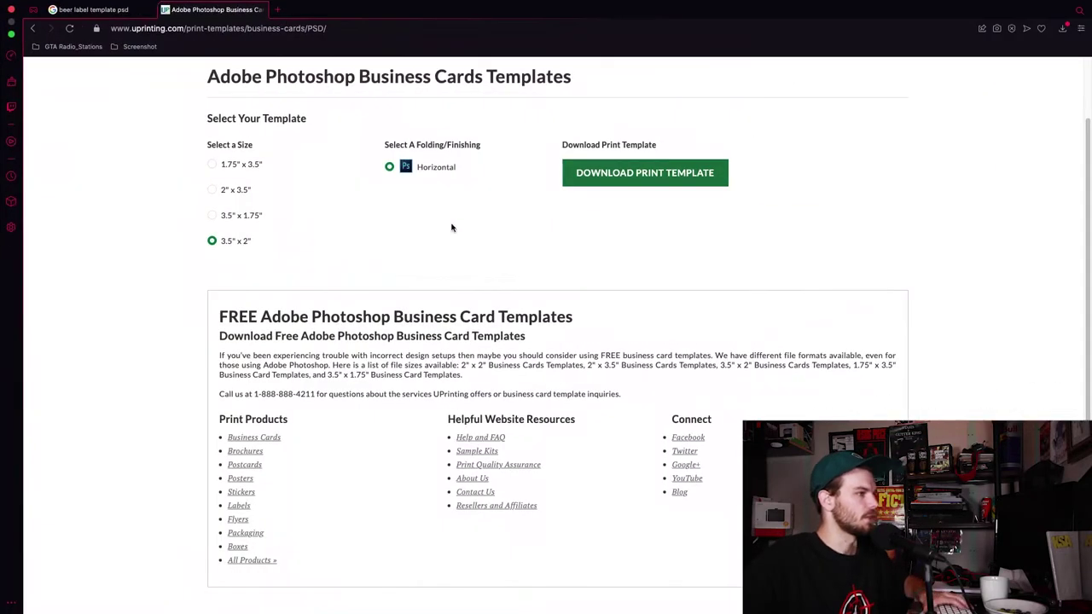
- Switch from the browser to Photoshop to view the can design in frontdesign.psd, and return to the template page
click(280, 28)
key(ctrl+Up)
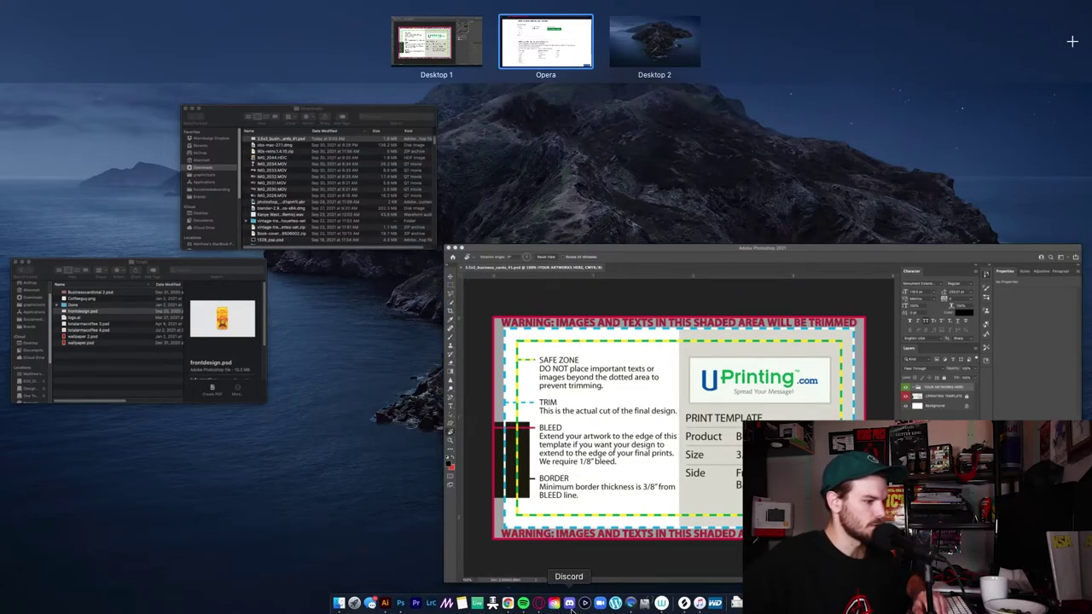
click(570, 604)
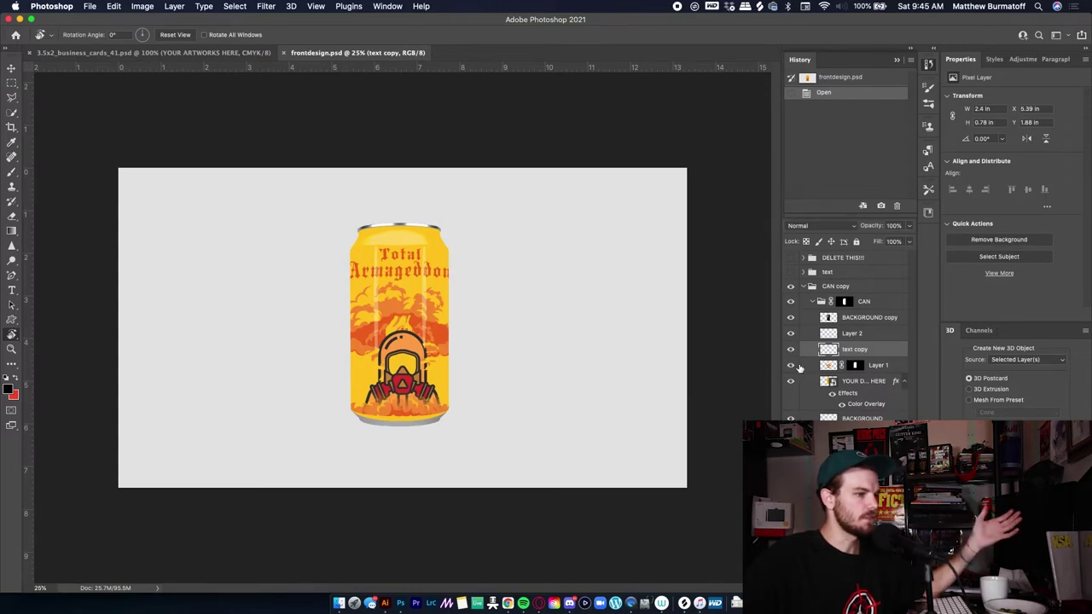
key(ctrl+Left)
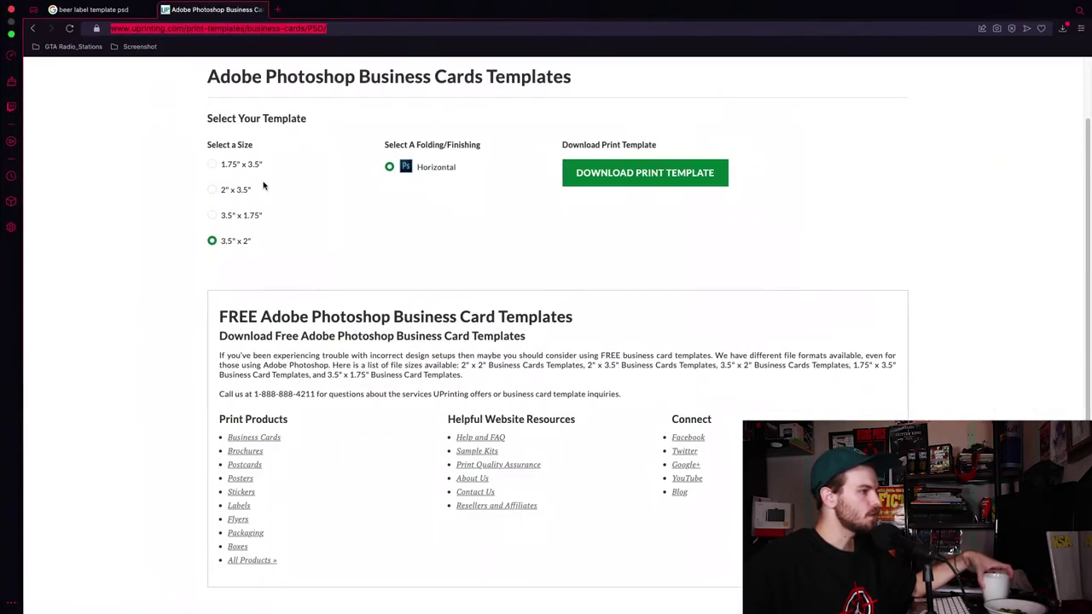
- Search for "beer label size template psd" in the beer label tab and open the Template.net result
click(104, 10)
click(213, 194)
scroll(119, 226, down, 2)
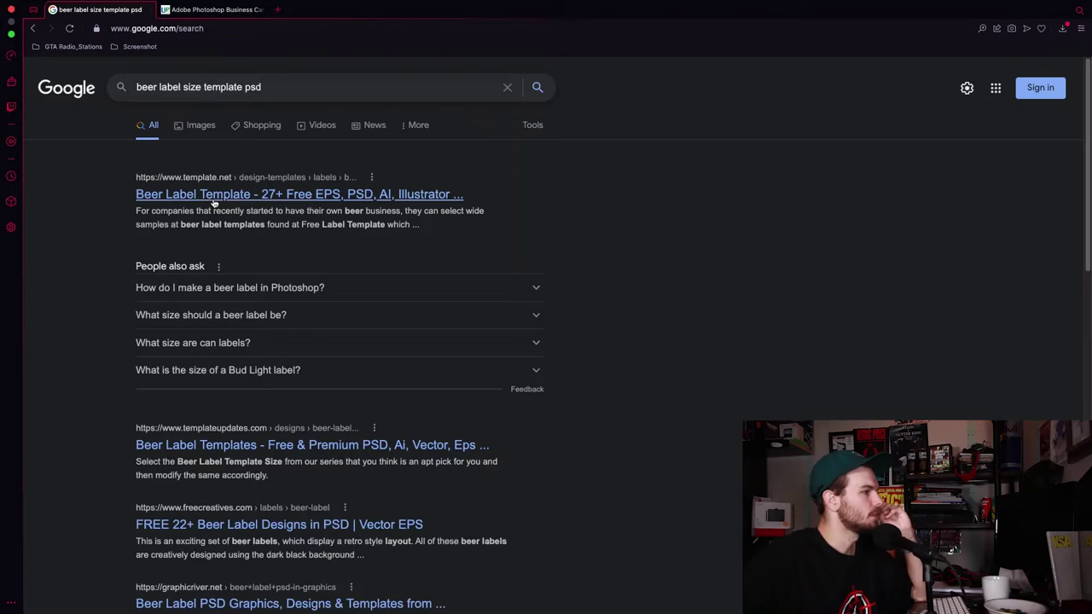
click(213, 202)
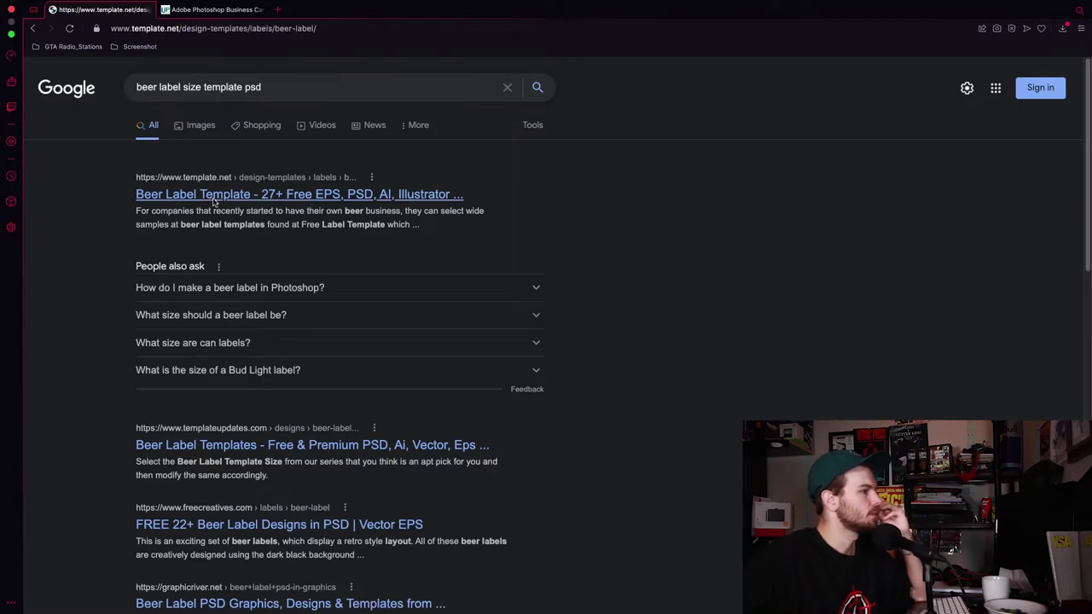
- Dismiss the Template.net pop-up and open the free download of the red and beige Lucky Lager Beer Bottle Label Template
scroll(234, 302, down, 10)
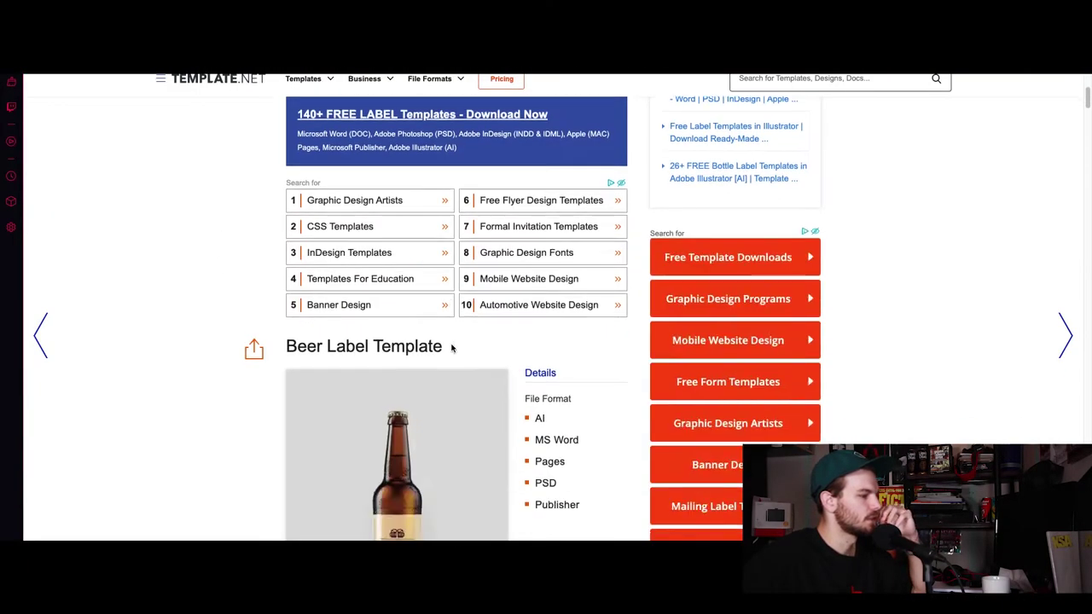
scroll(452, 348, down, 10)
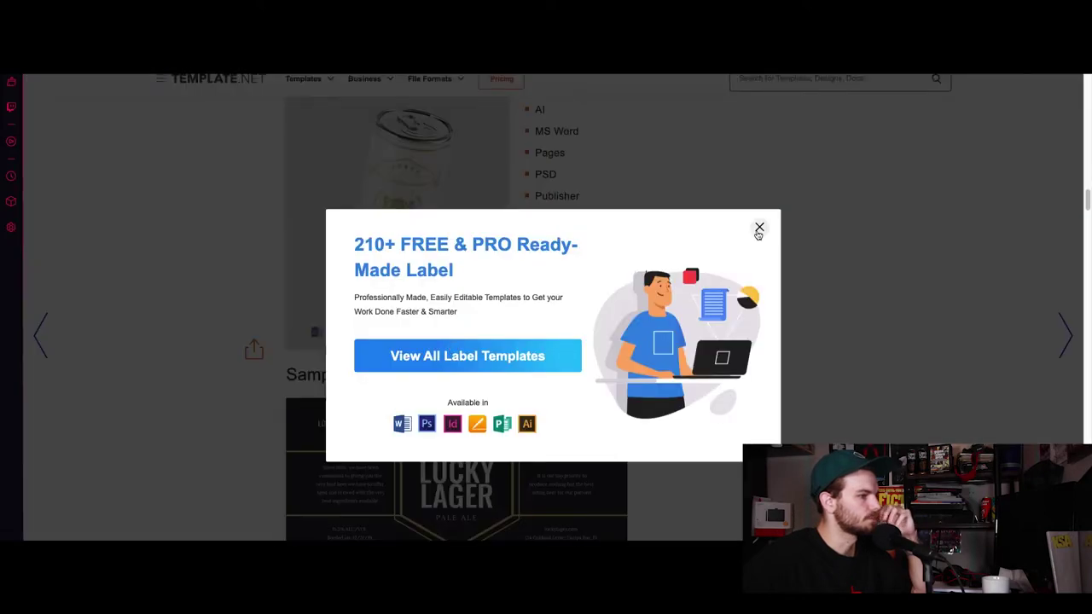
click(757, 229)
scroll(369, 282, down, 4)
scroll(368, 282, down, 2)
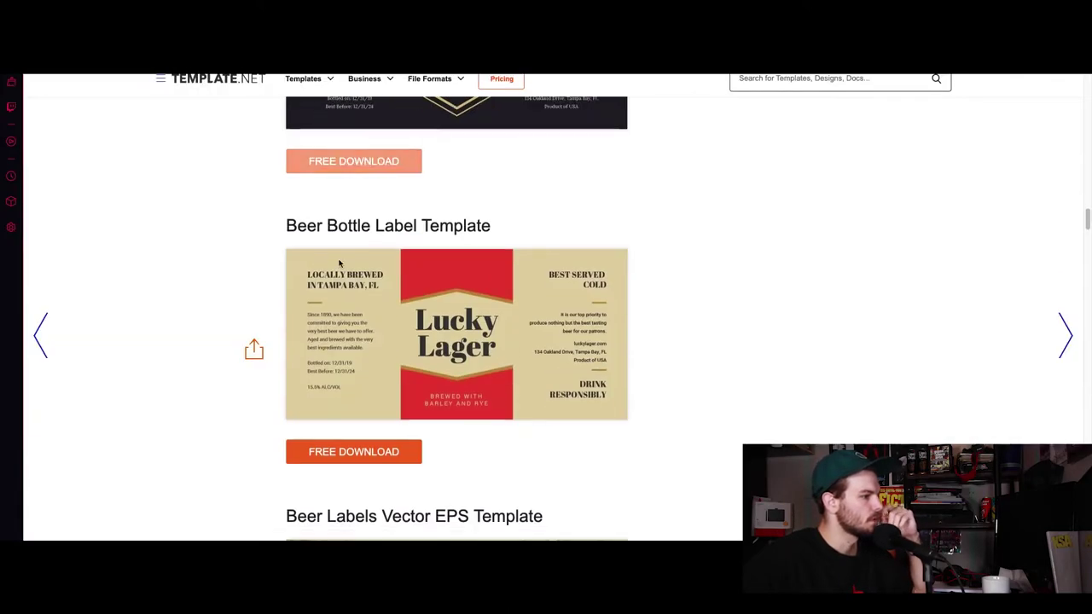
click(383, 456)
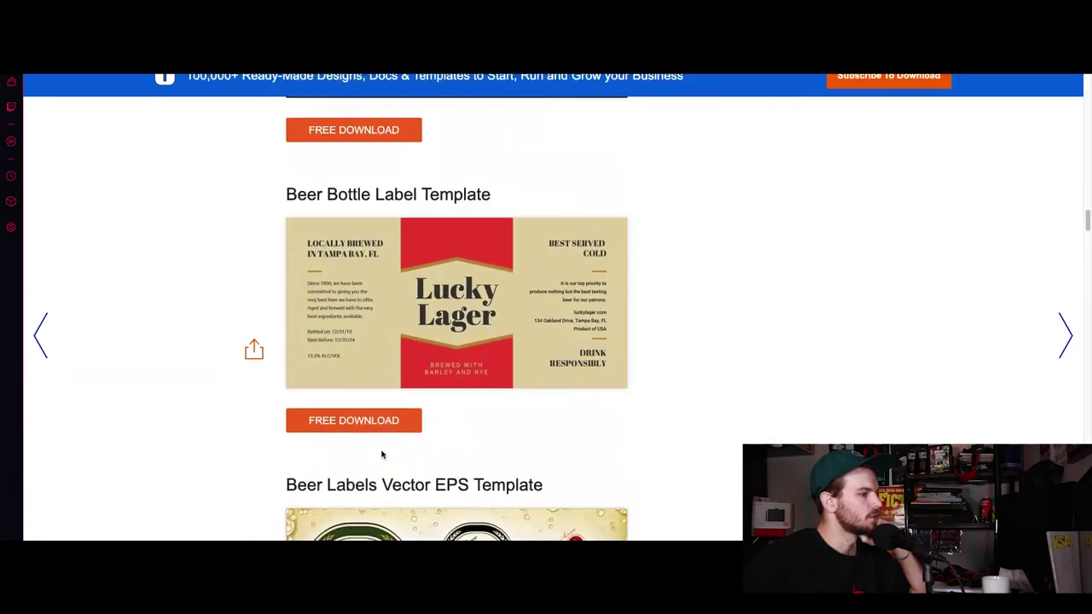
scroll(381, 455, up, 1)
click(363, 521)
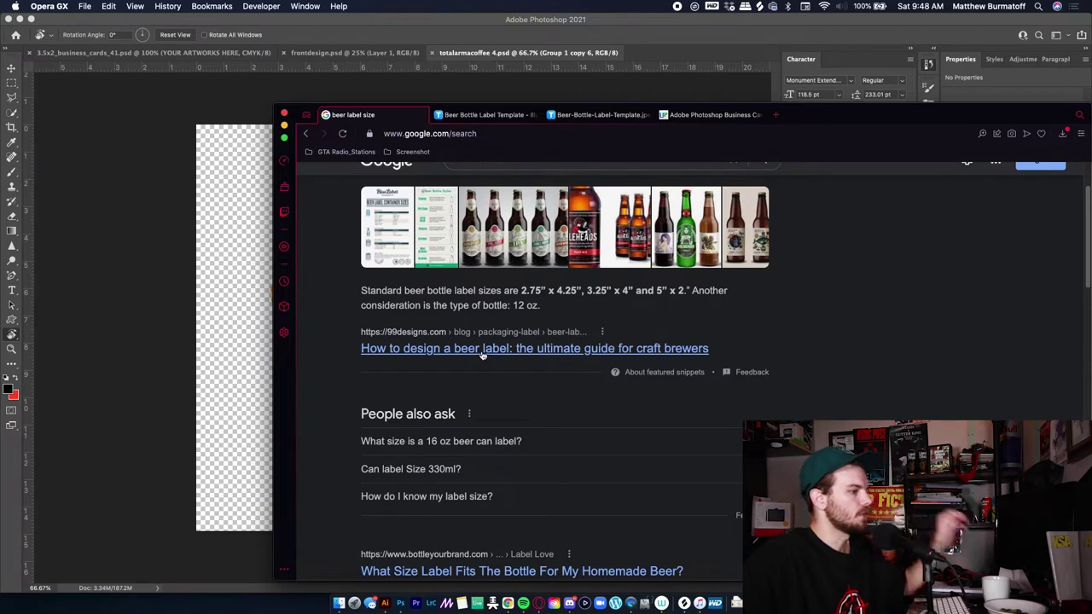
- Open the 99designs guide to designing a beer label and read the passage on standard bottle label sizes
click(481, 353)
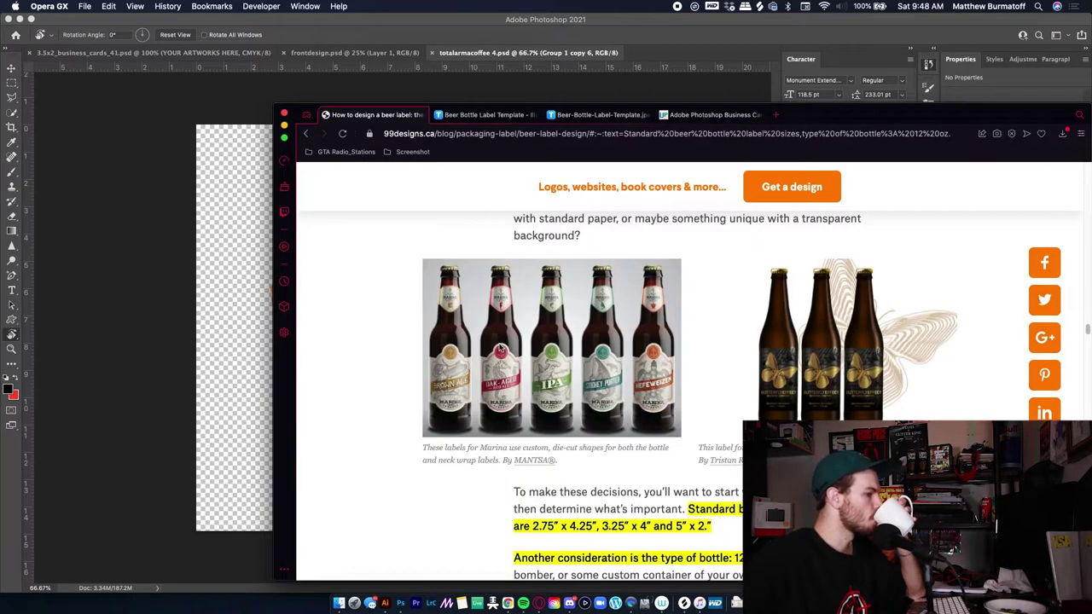
click(1052, 191)
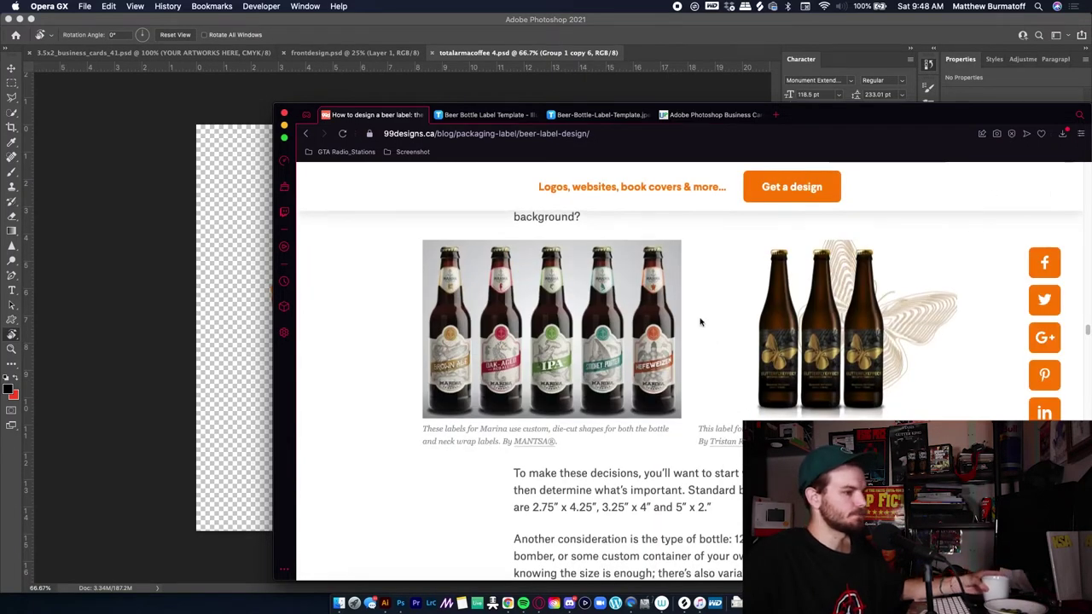
scroll(702, 319, down, 1)
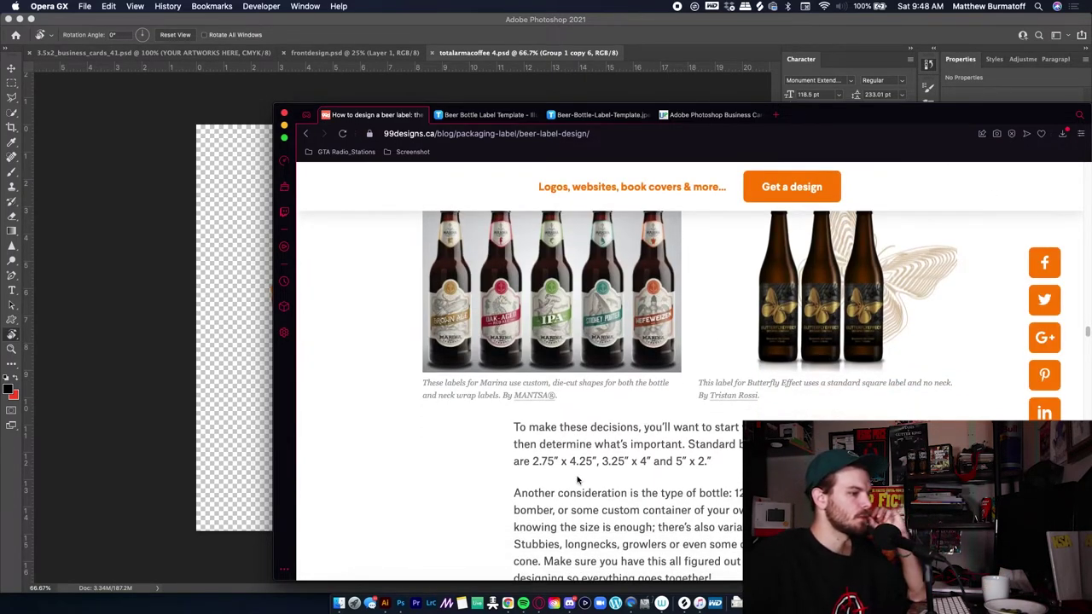
scroll(577, 481, down, 1)
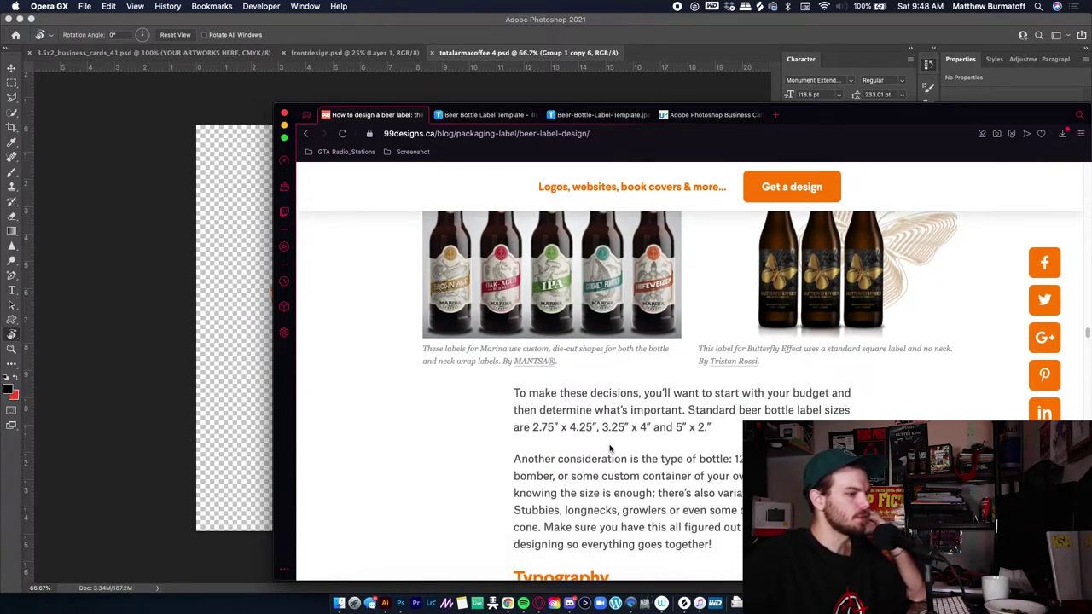
- Skim the rest of the 99designs beer label guide, including style, imagery and beer keywords, and return to the search results
scroll(554, 465, down, 15)
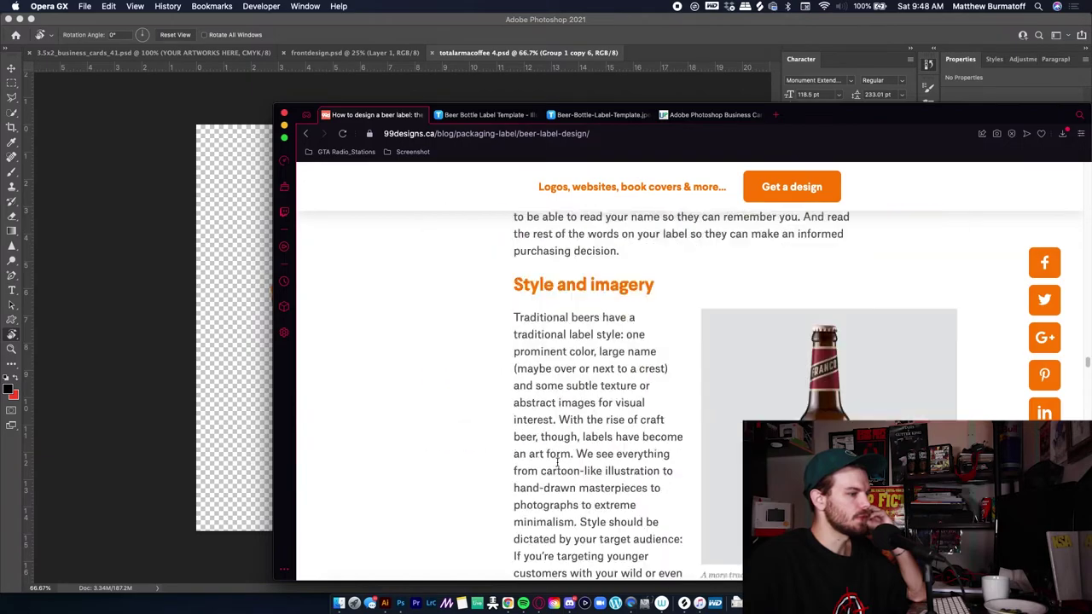
scroll(556, 465, down, 15)
scroll(556, 466, up, 5)
scroll(556, 465, up, 4)
scroll(747, 345, down, 8)
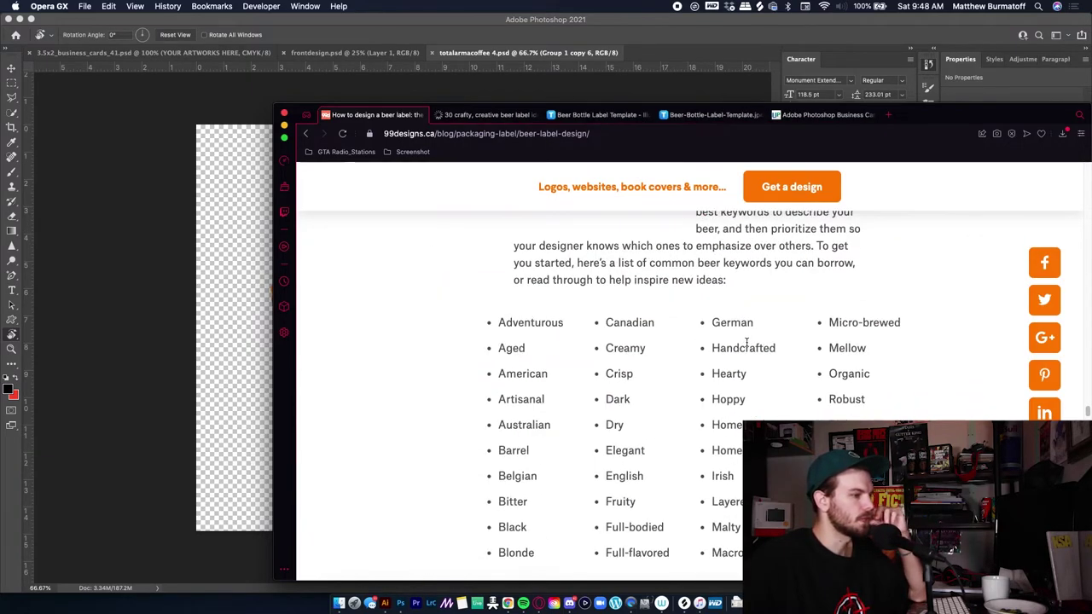
scroll(747, 345, down, 20)
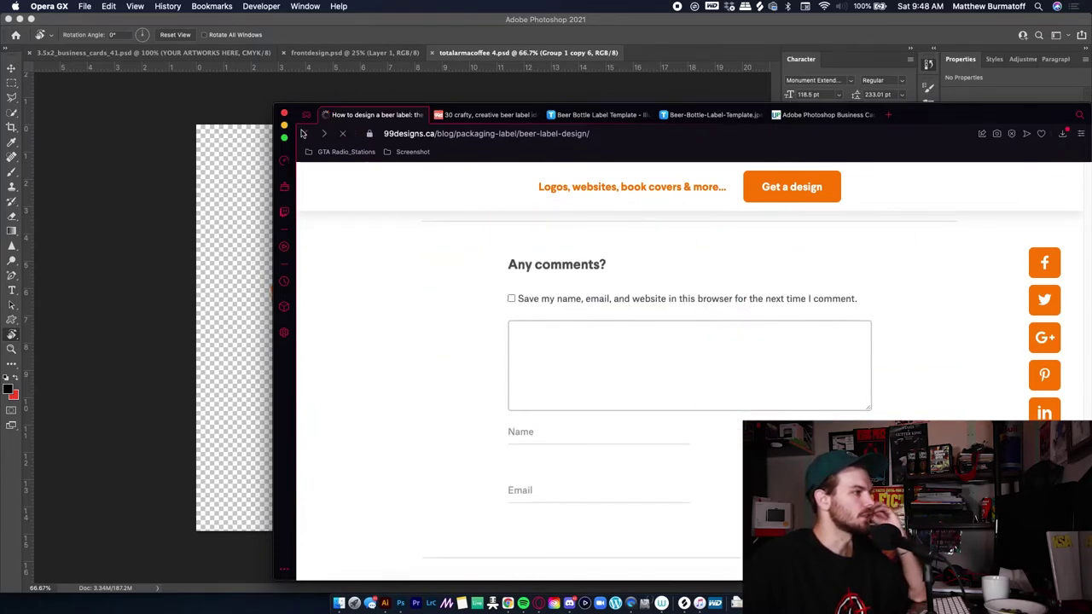
scroll(522, 207, up, 2)
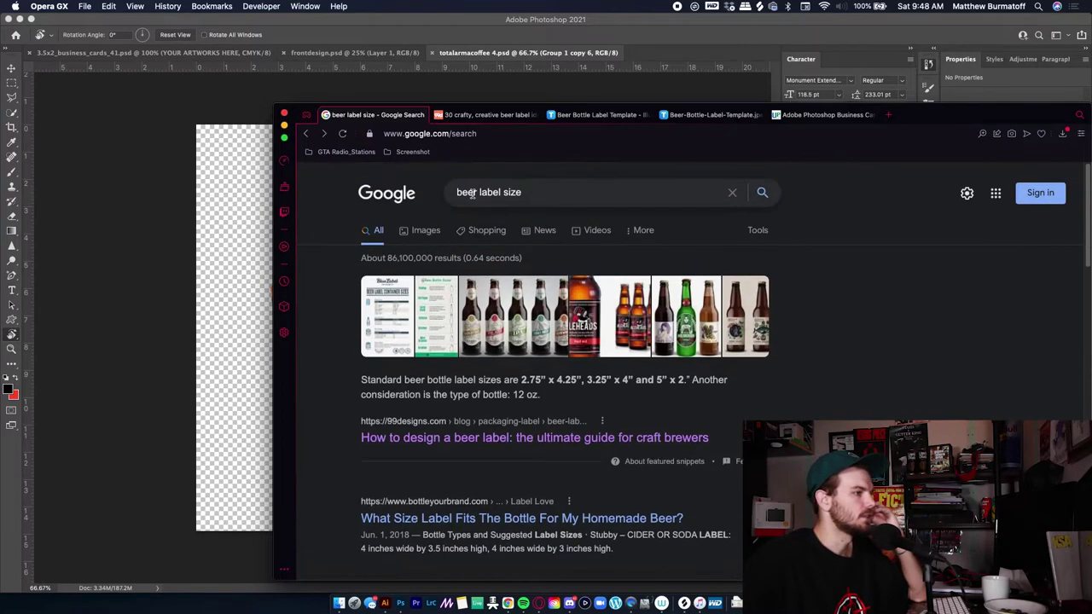
- Refine the web search to "beer can label size"
click(479, 192)
text(can)
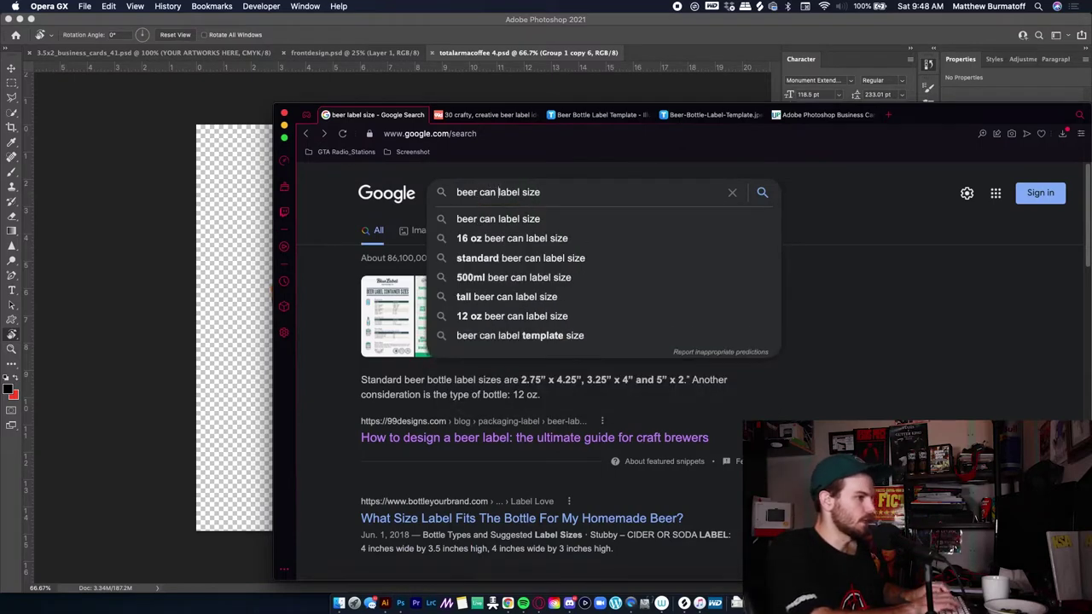
key(Return)
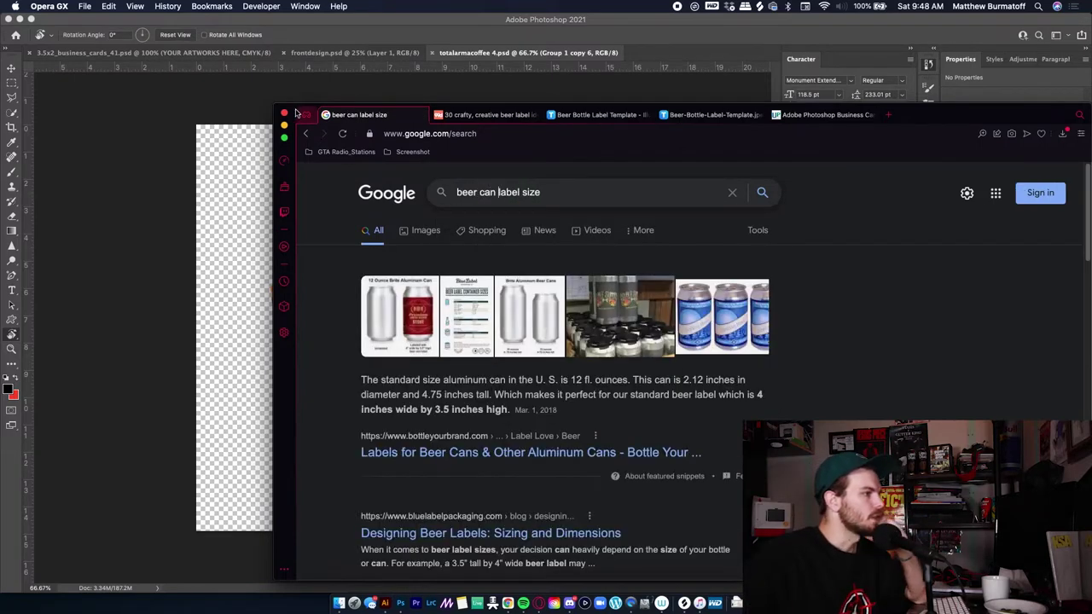
- Glance at the 99designs beer label ideas and bottle template pages, and open the Bottle Your Brand article on beer can labels
click(487, 115)
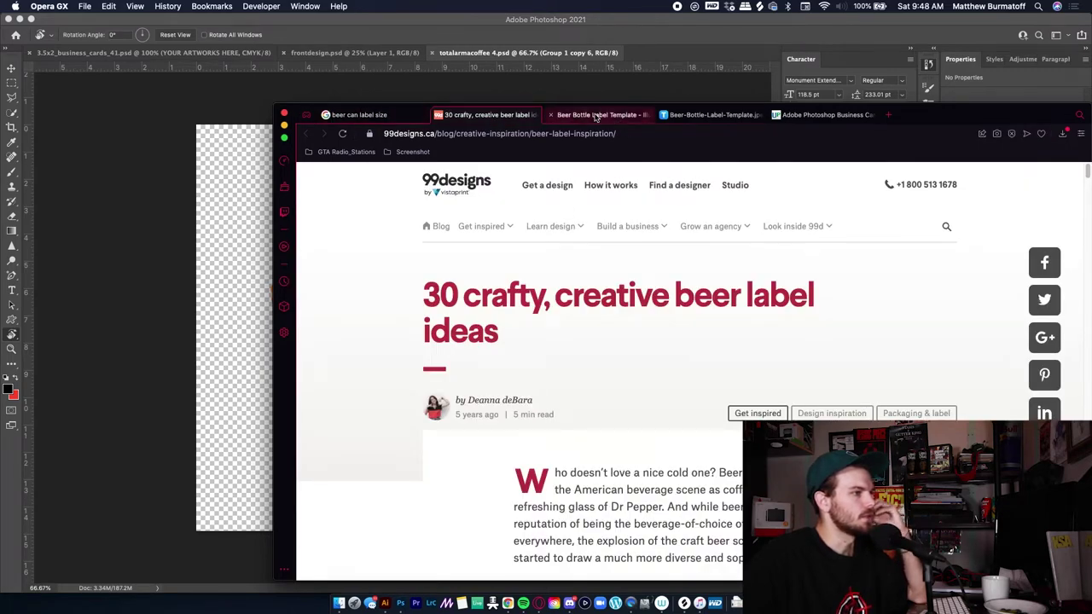
click(598, 115)
click(358, 115)
- Switch to Photoshop and view the can mockup in frontdesign.psd
drag(947, 127, 885, 360)
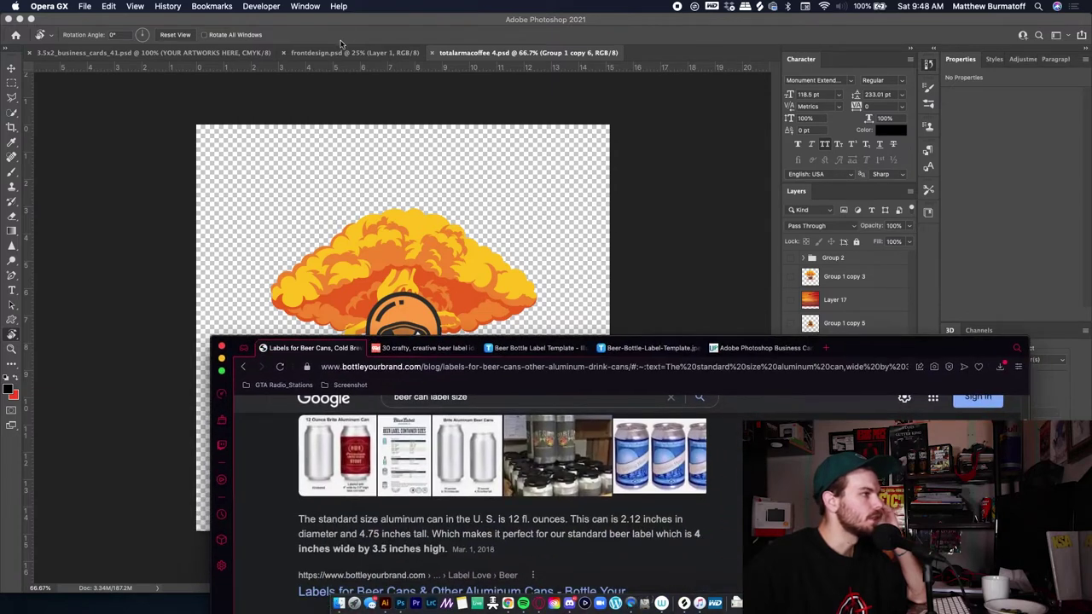
click(346, 34)
click(362, 53)
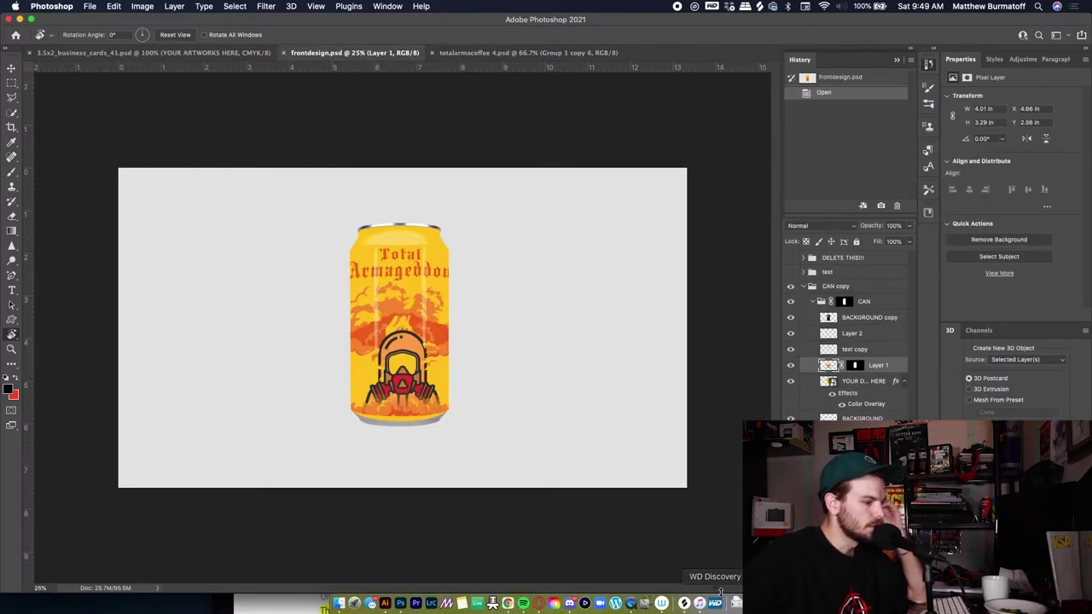
- Return to the browser and read the Bottle Your Brand label size recommendation for 12 ounce cans
click(536, 604)
drag(937, 360, 976, 76)
scroll(614, 354, down, 5)
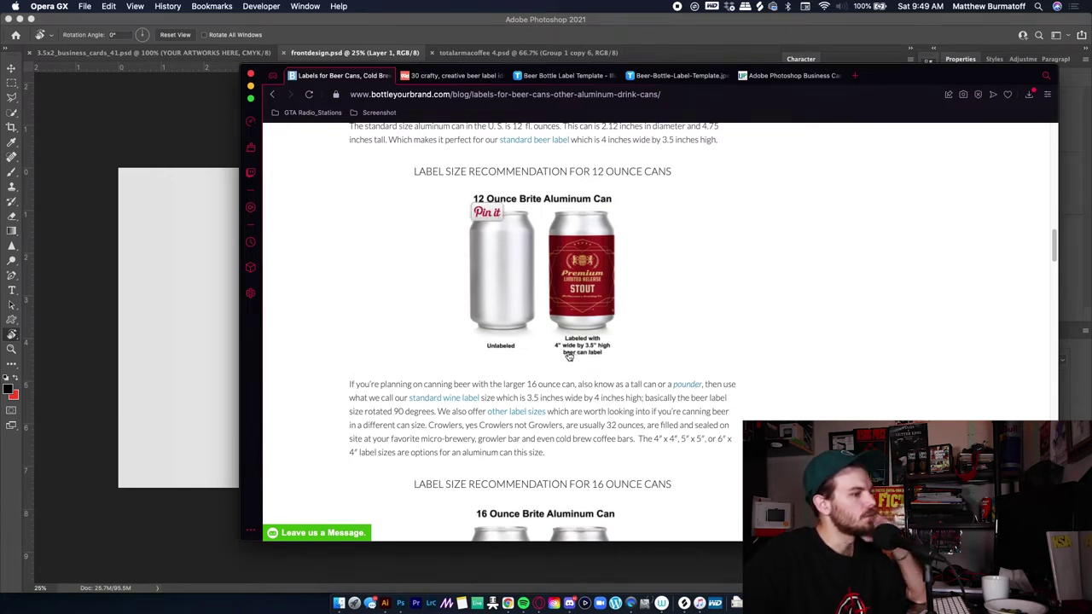
- Switch to Photoshop and set up a new document named can_design with its dimensions in inches
click(116, 176)
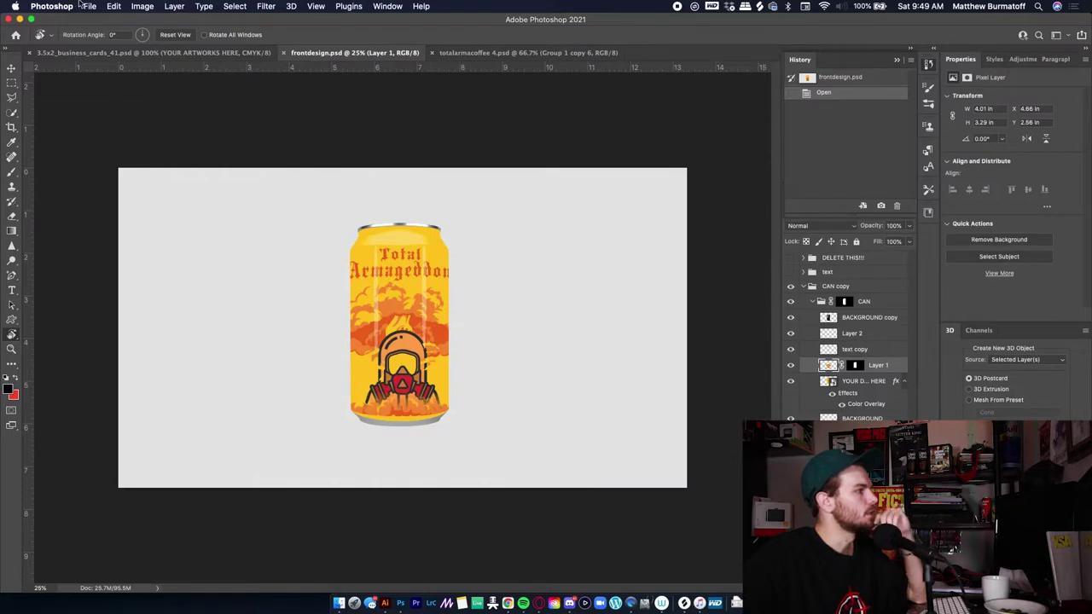
click(89, 6)
click(94, 22)
text(can_design)
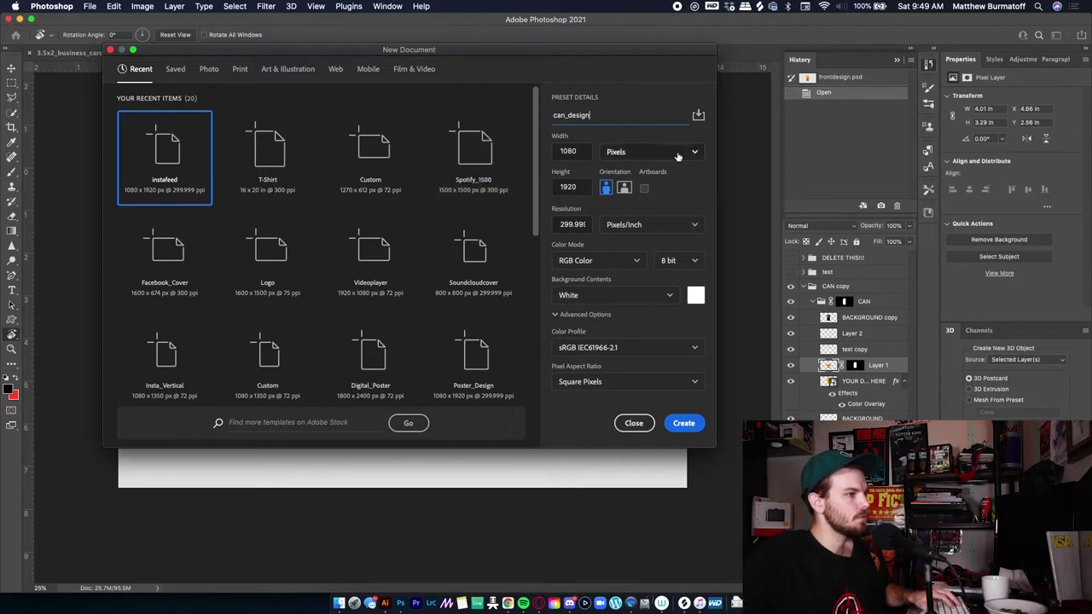
click(678, 154)
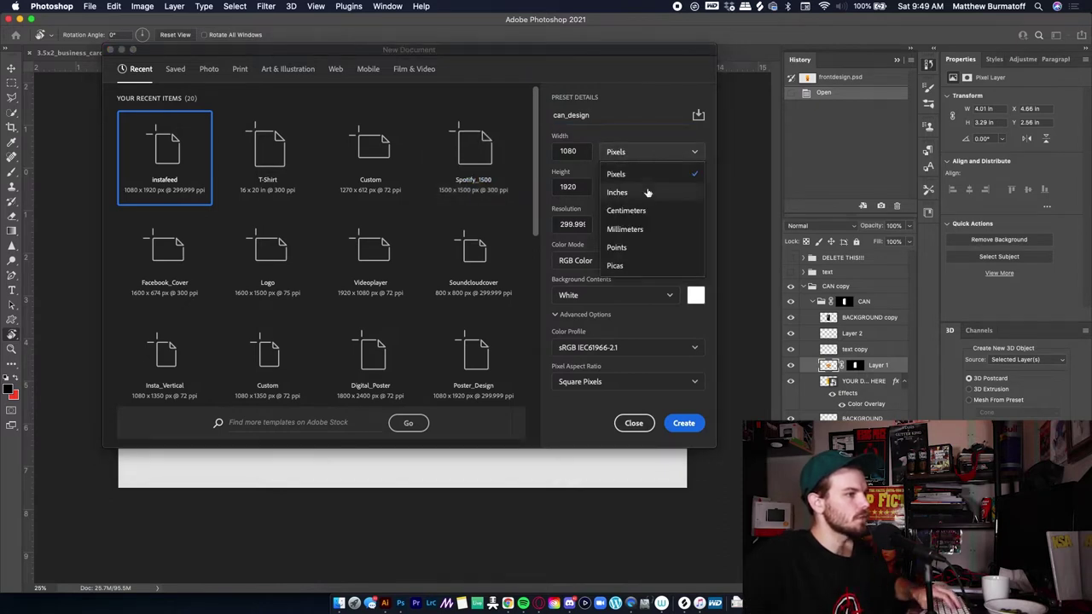
click(636, 191)
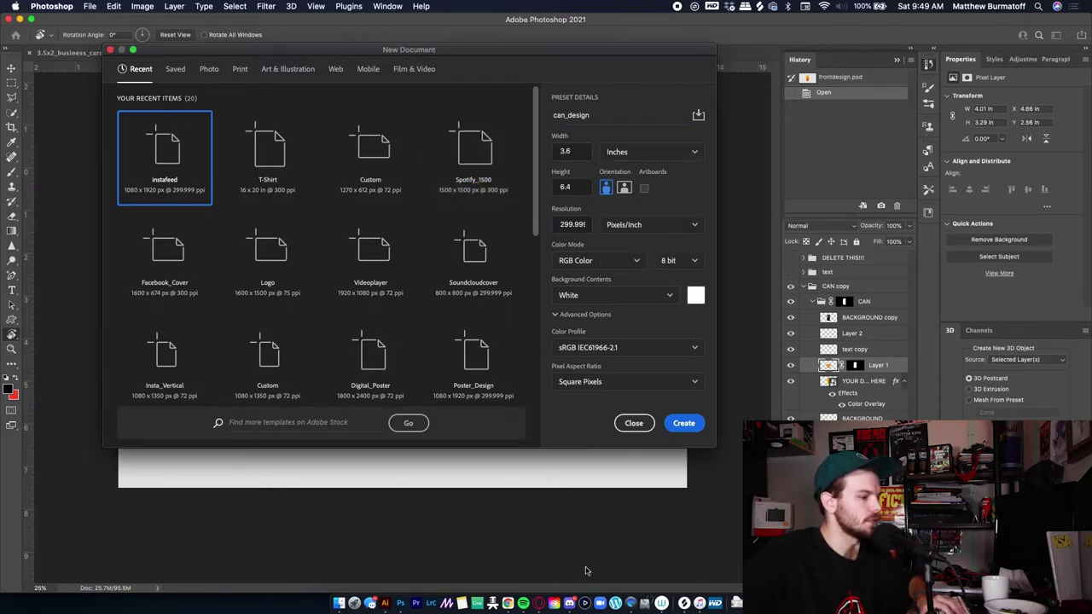
- Recheck the can label size in the browser article and set the new document's width to 4 and height to 3.5 inches
click(538, 604)
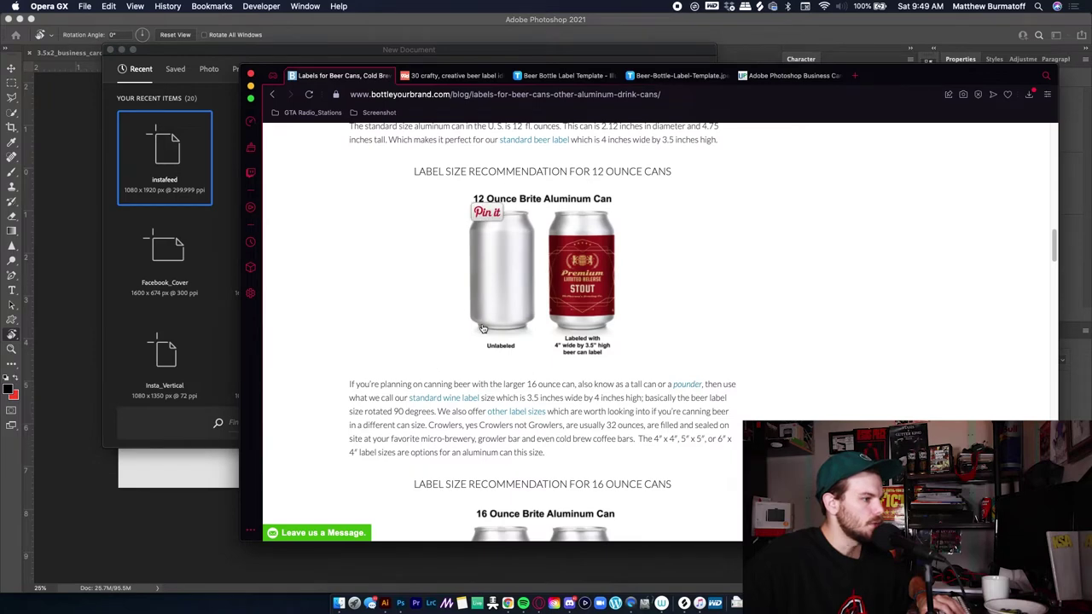
drag(919, 85, 819, 247)
click(575, 154)
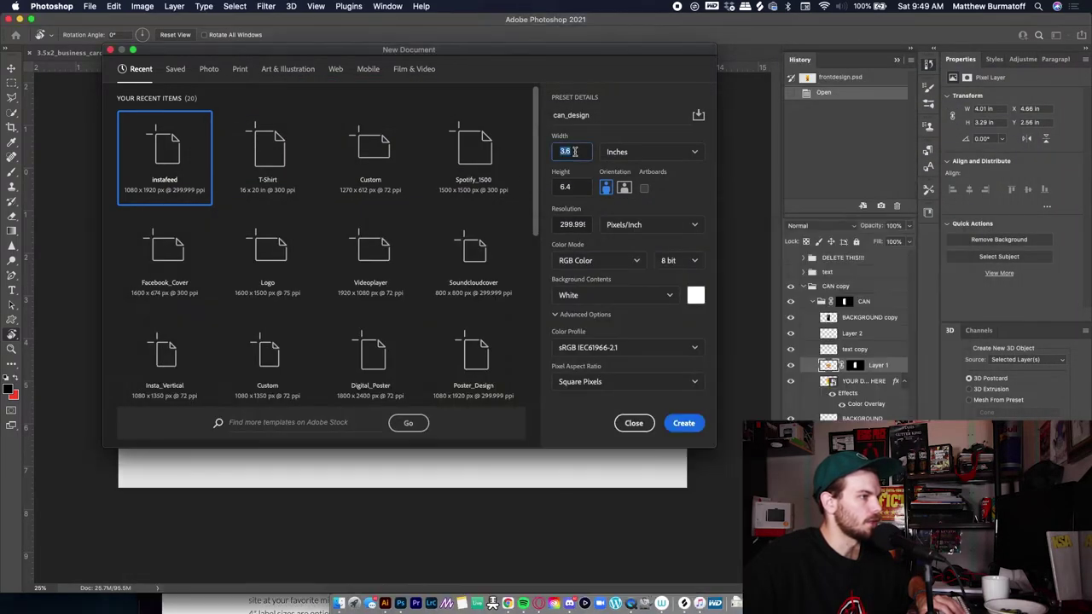
text(4)
key(Tab)
text(3)
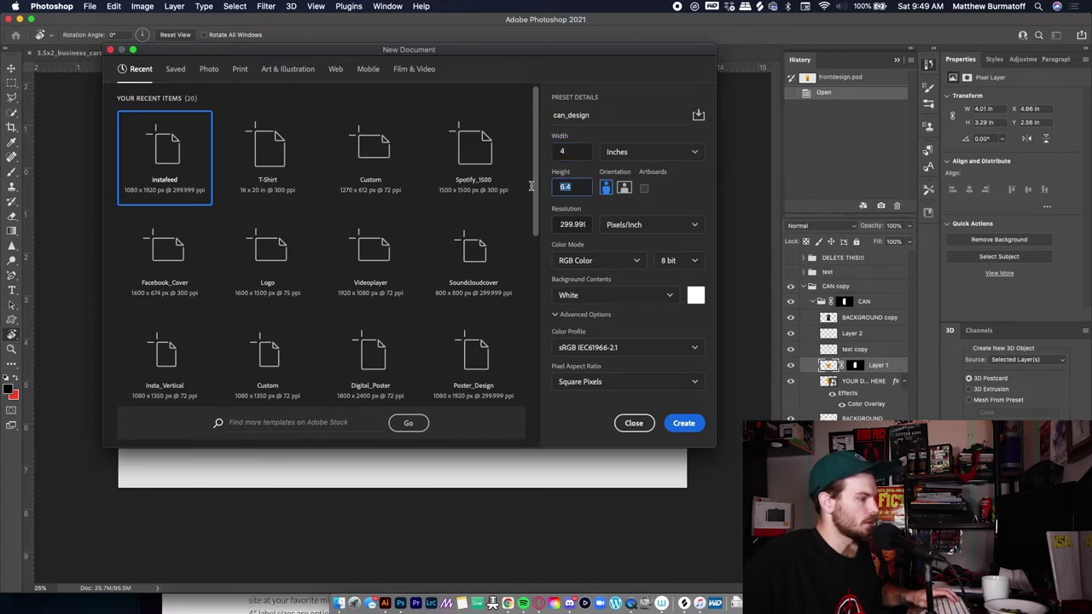
text(.5)
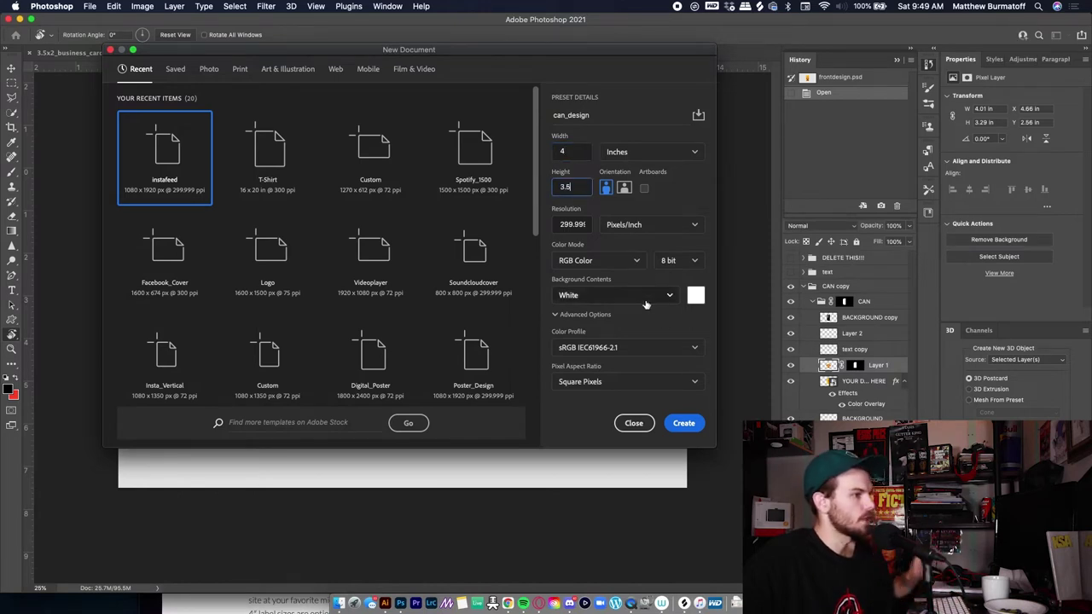
click(690, 327)
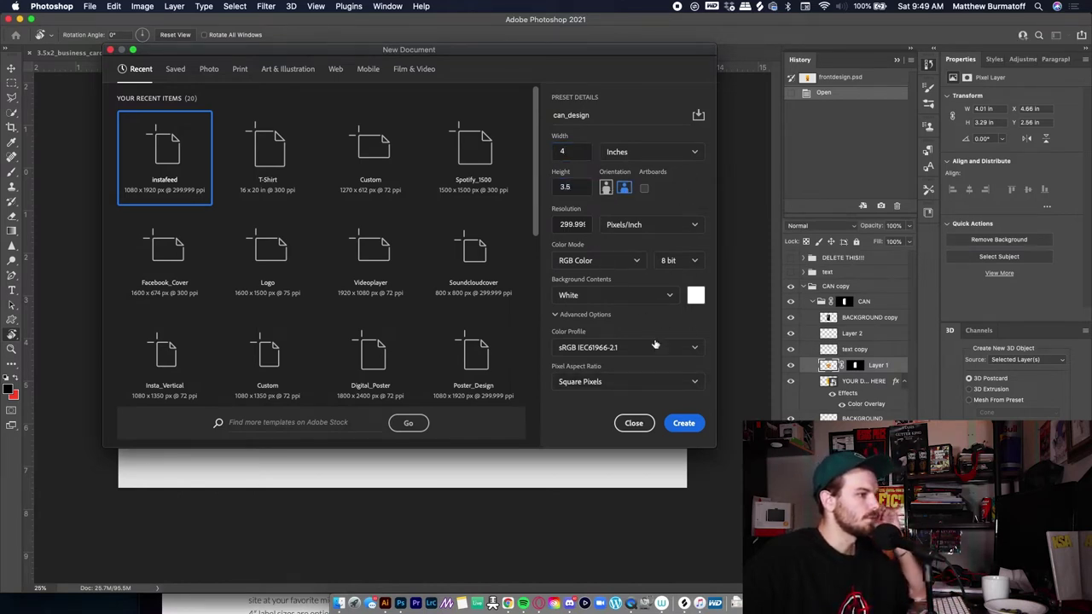
- Set the resolution to 300 pixels/inch and create the can_design document
click(561, 223)
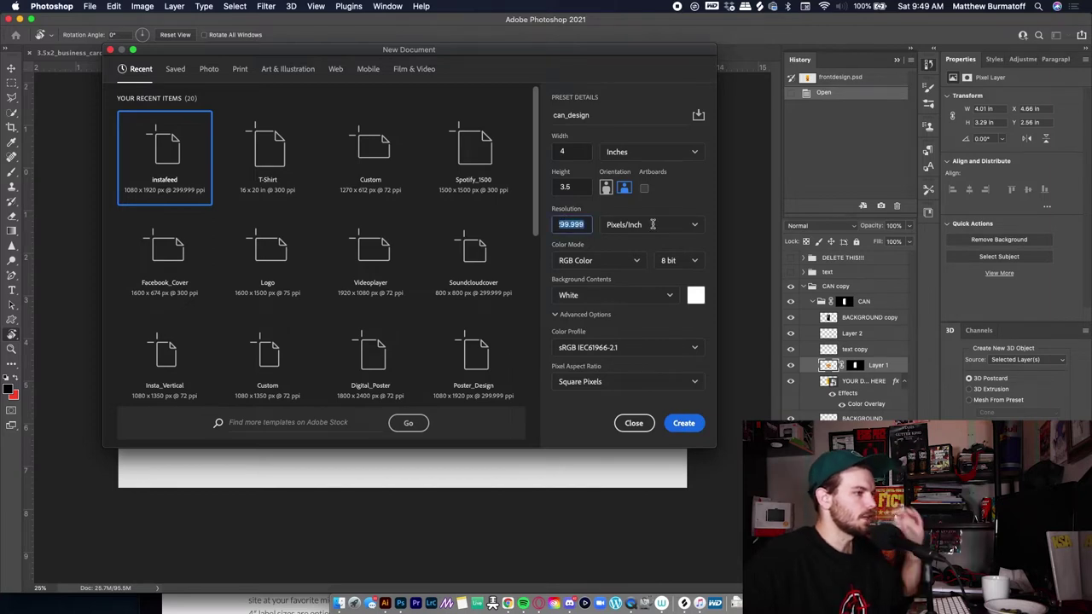
text(300)
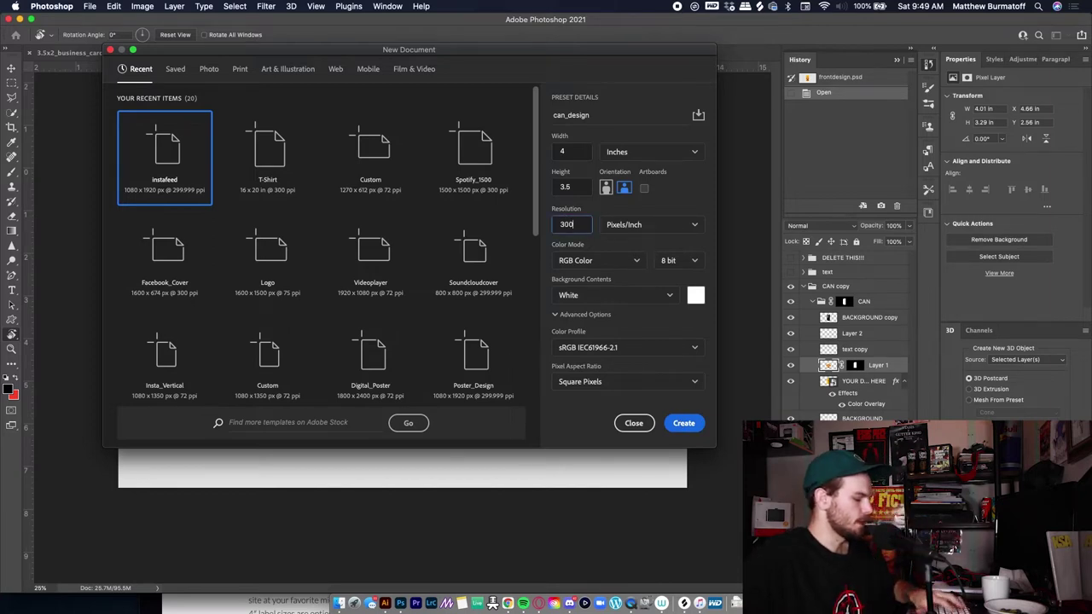
key(Return)
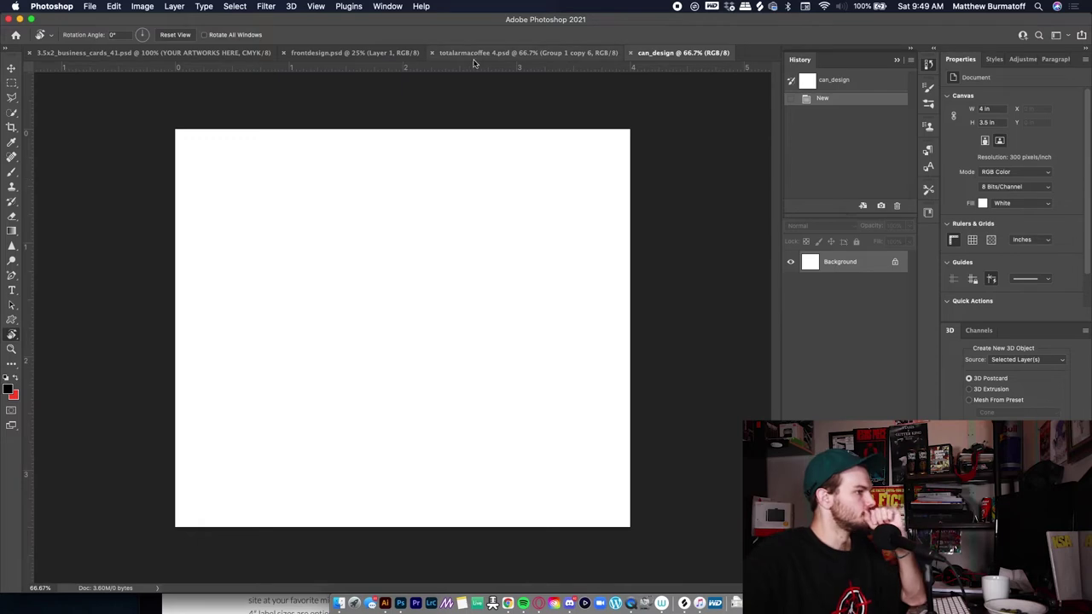
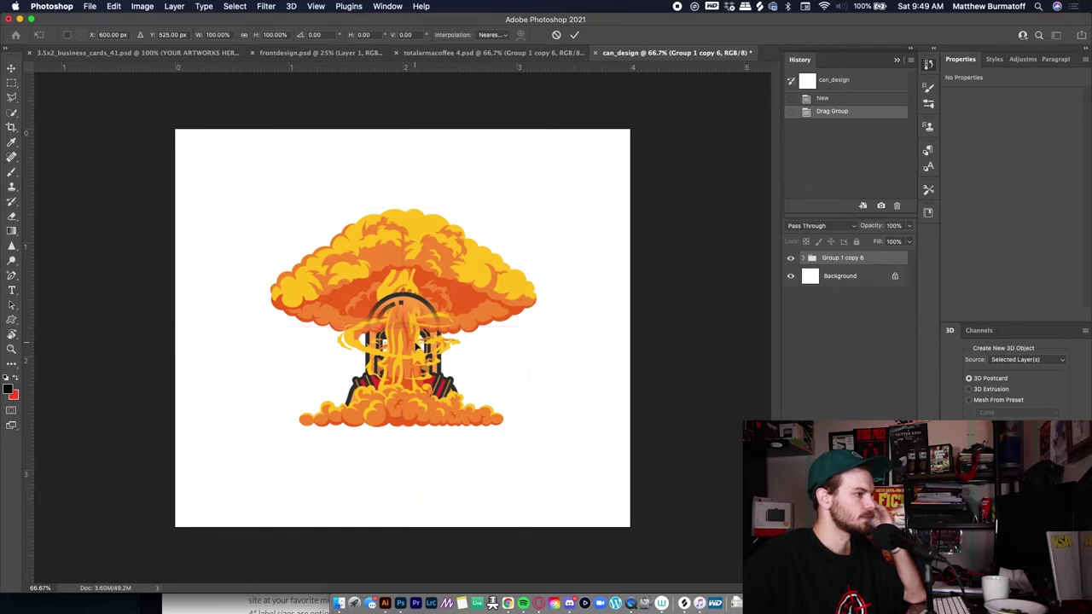
- Check the original artwork in totalarmacoffee 4.psd, and in can_design expand Group 1 copy 6 and hide Layer 6 copy 5
click(546, 53)
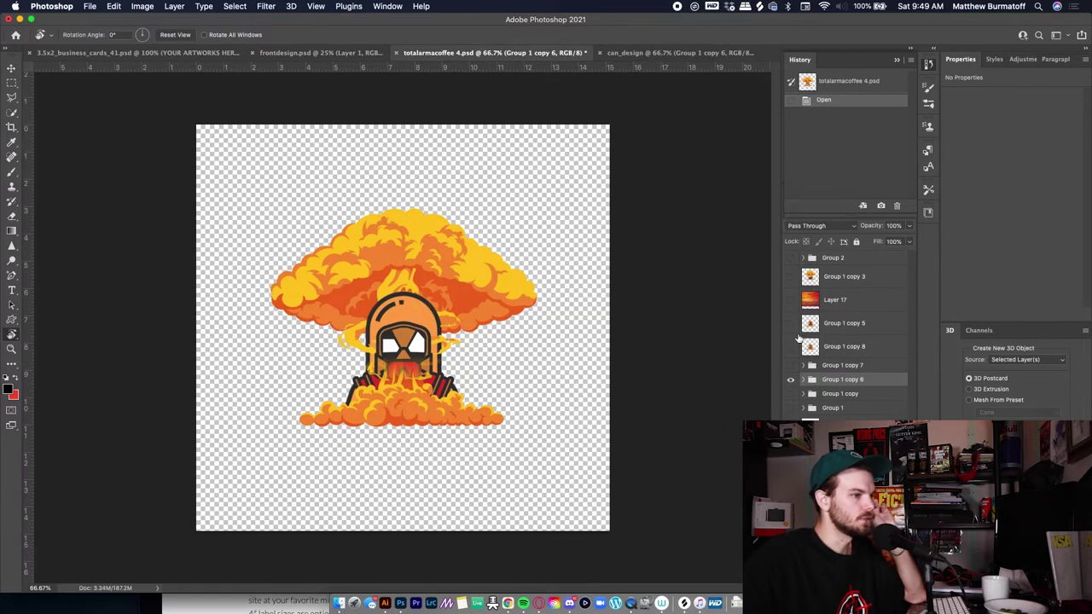
click(670, 53)
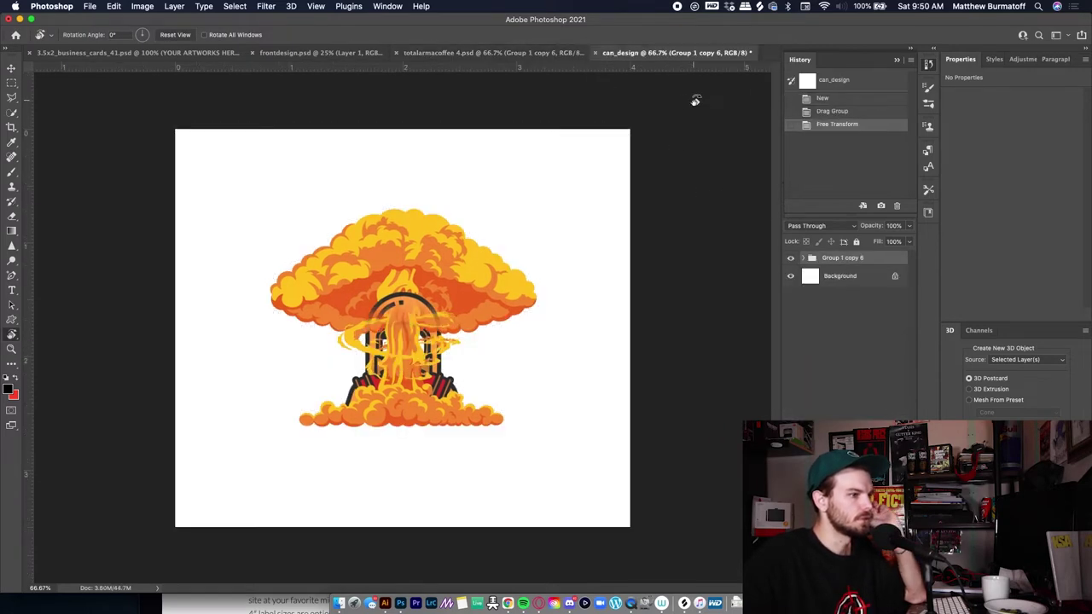
click(801, 258)
scroll(805, 402, down, 2)
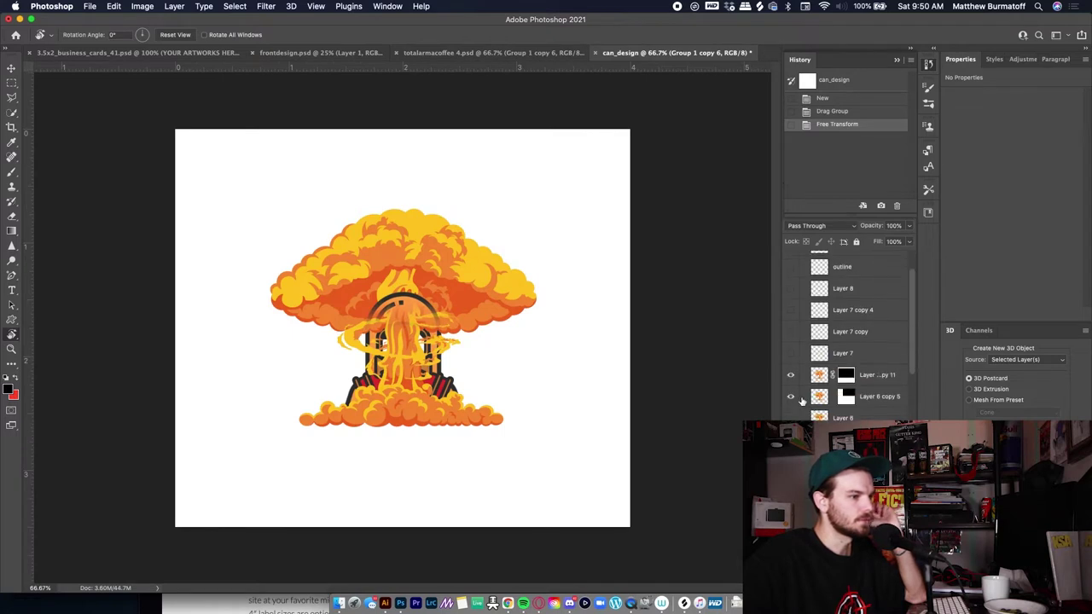
click(793, 396)
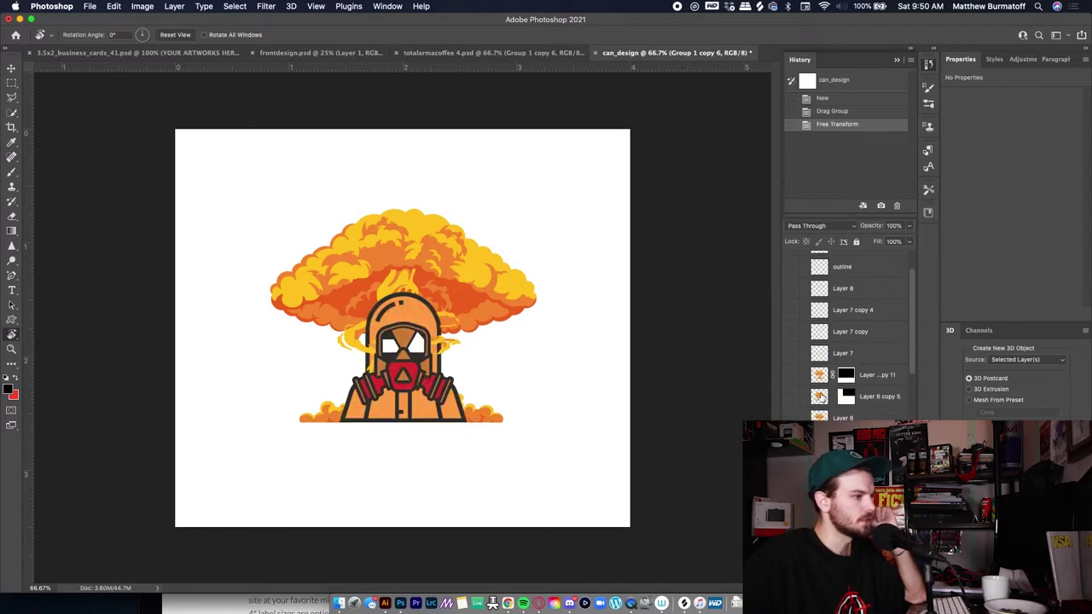
scroll(819, 397, down, 6)
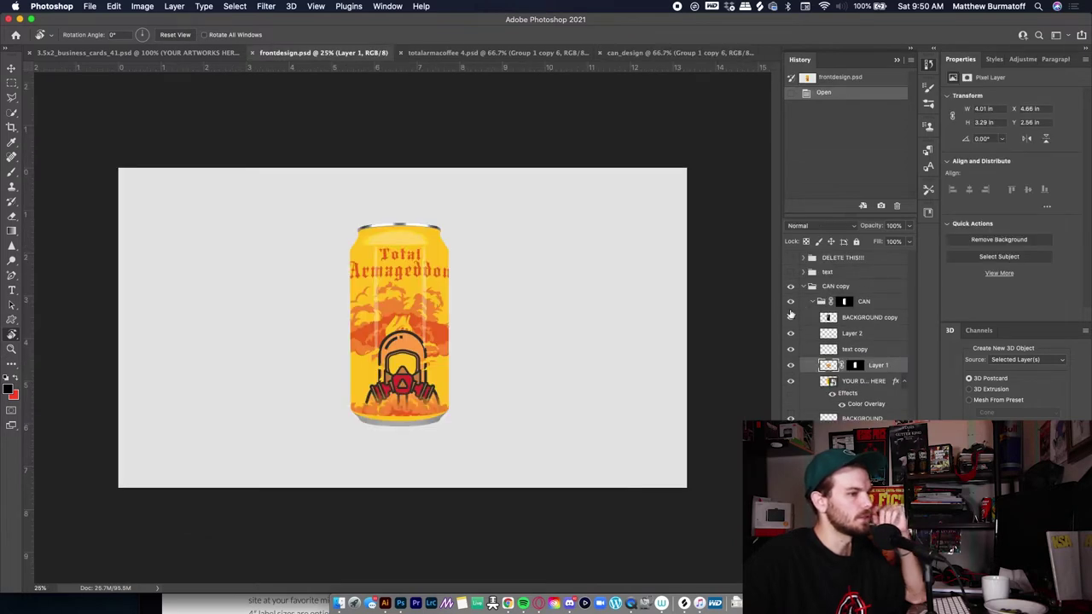
- Open the design smart object from frontdesign.psd, inspect its yellow soda-can layout, and compare it with the can_design and totalarmacoffee 4.psd documents
double_click(812, 373)
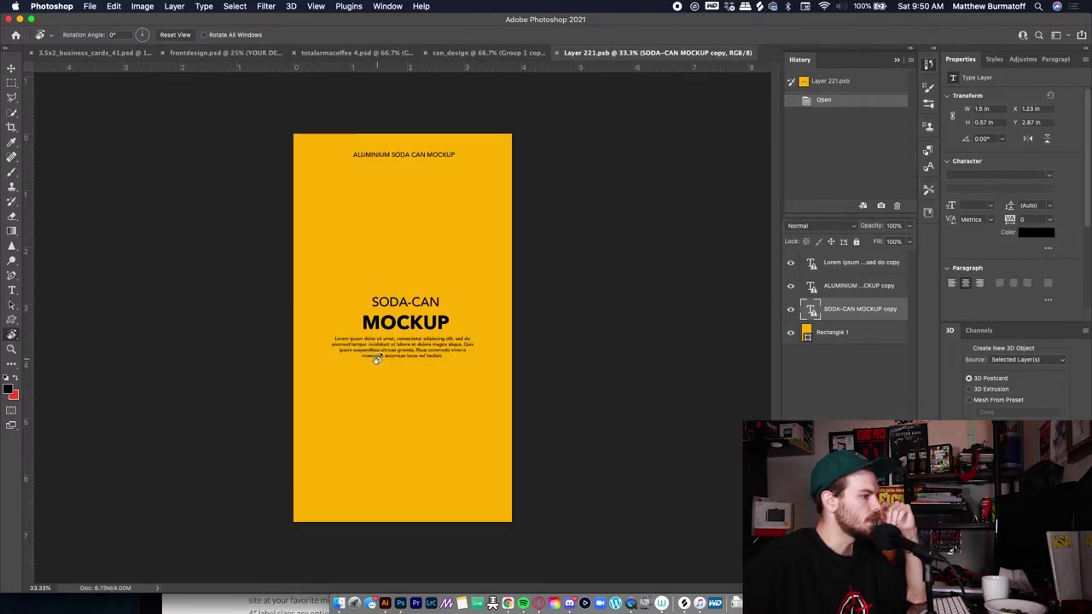
key(super+equal)
key(super+equal)
key(super+minus)
key(super+minus)
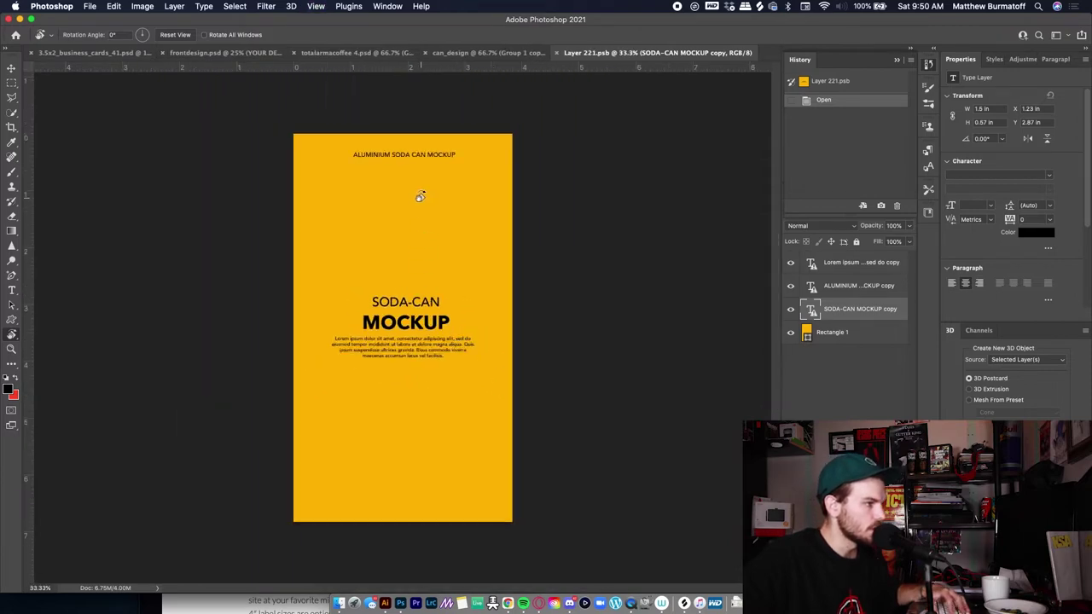
click(464, 53)
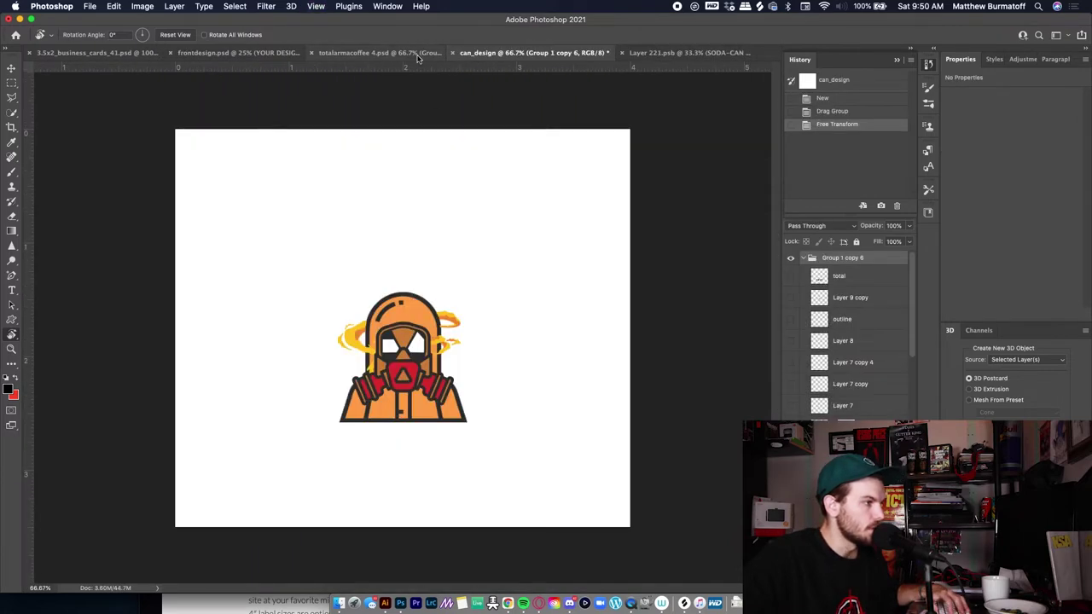
click(369, 53)
click(687, 53)
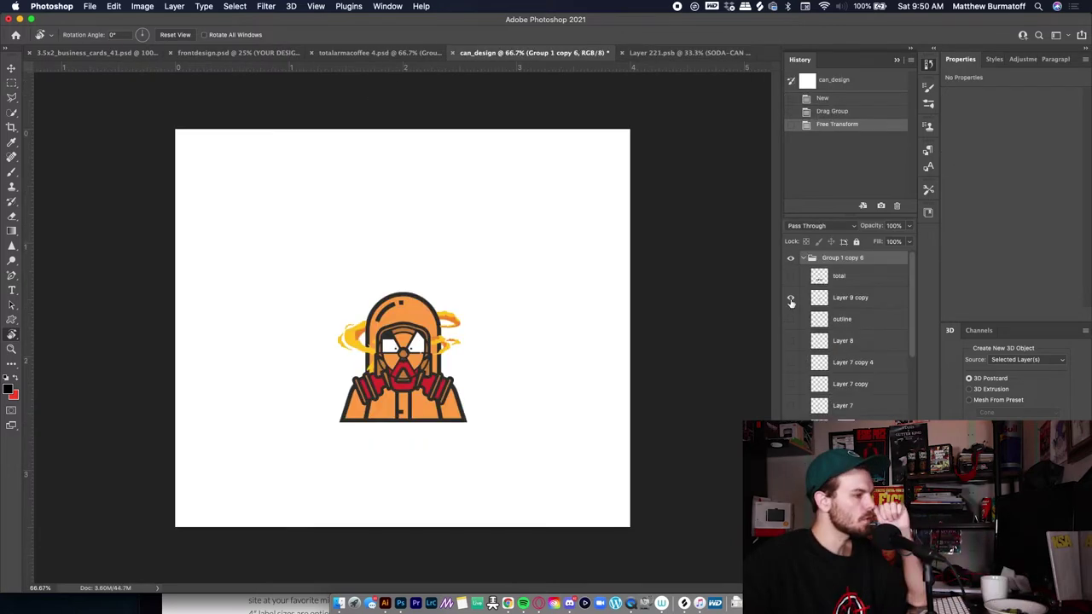
- Toggle the visibility of Layer 9 copy in can_design to identify its artwork, leave it shown, and select that layer
click(790, 300)
click(790, 299)
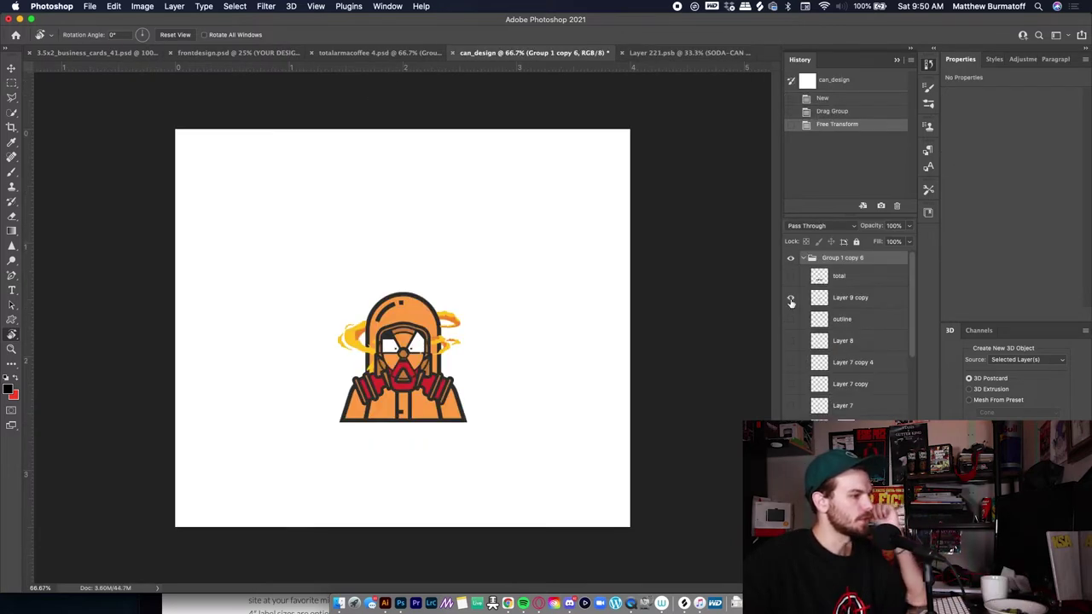
key(super+equal)
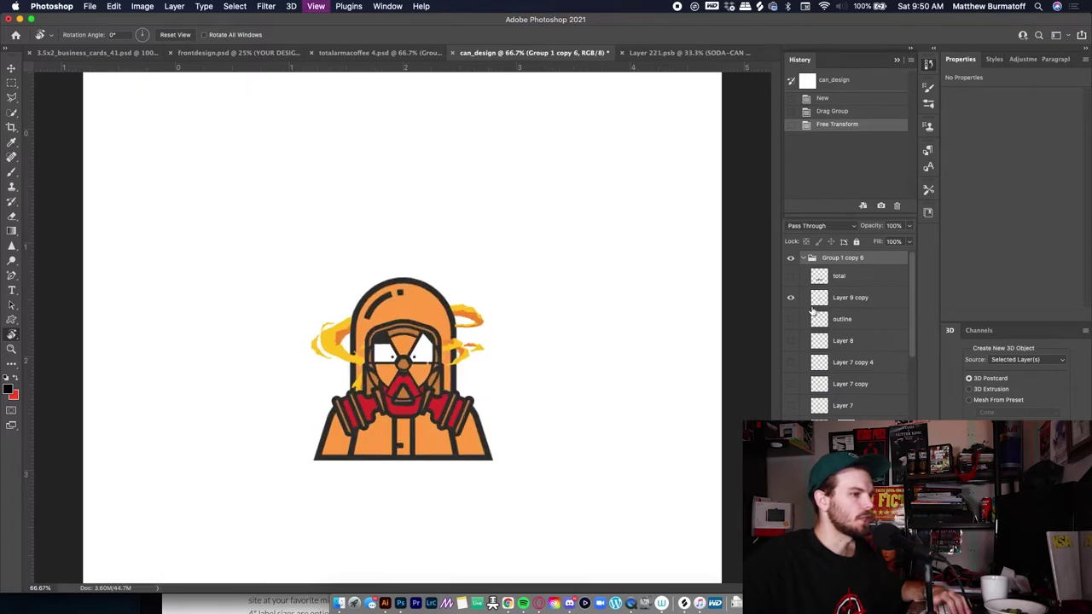
key(super+equal)
key(super+equal)
scroll(576, 356, down, 3)
key(alt+[)
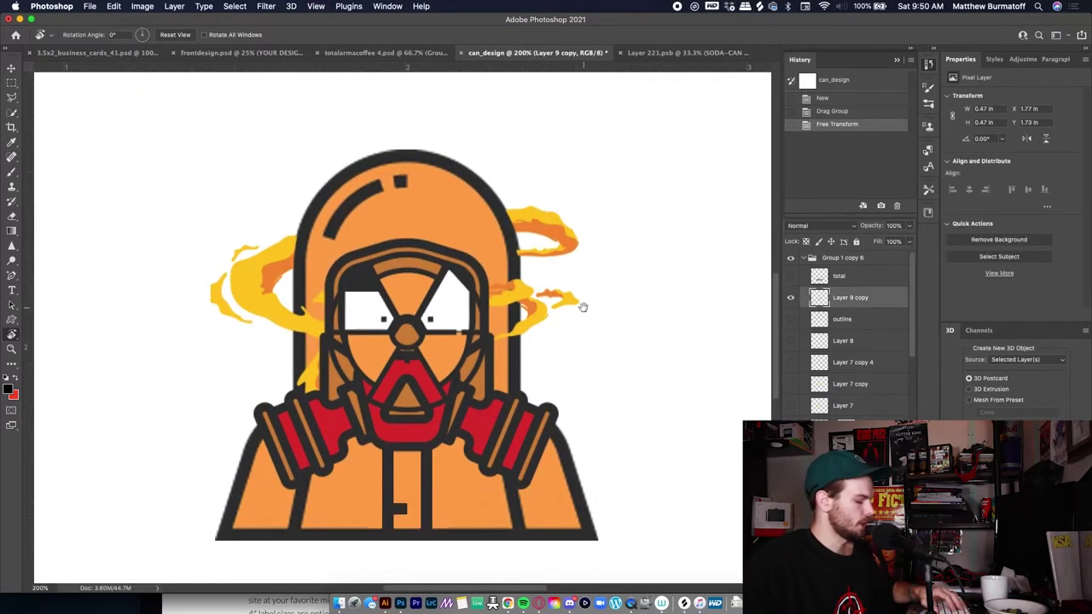
- View the can_design canvas and the frontdesign.psd can mockup, and open Businesscardtotal 2.psd from the project folder in Finder
key(super+minus)
key(super+minus)
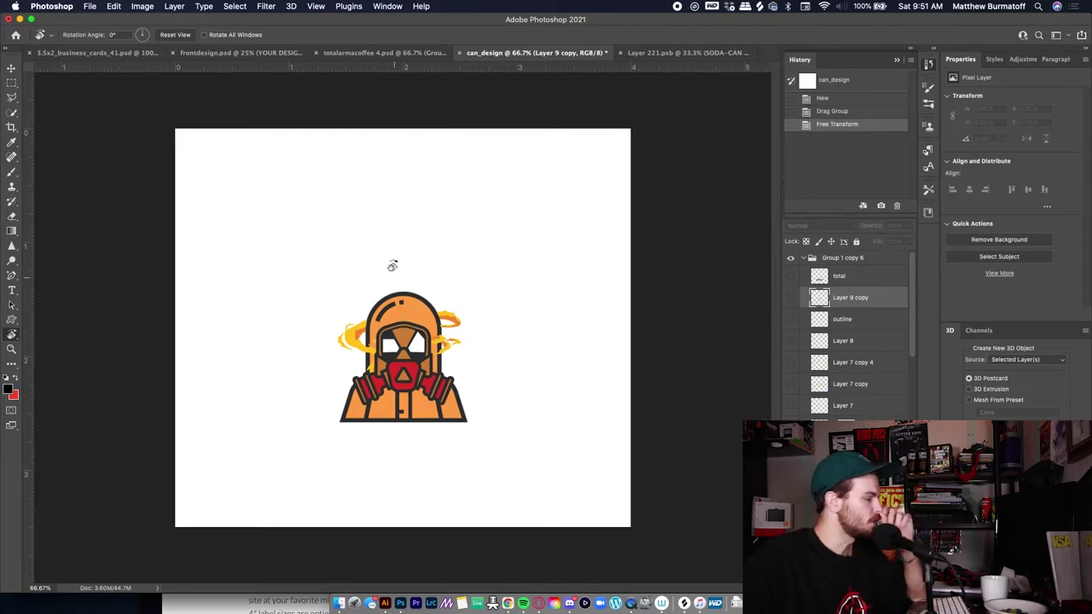
click(401, 53)
click(246, 52)
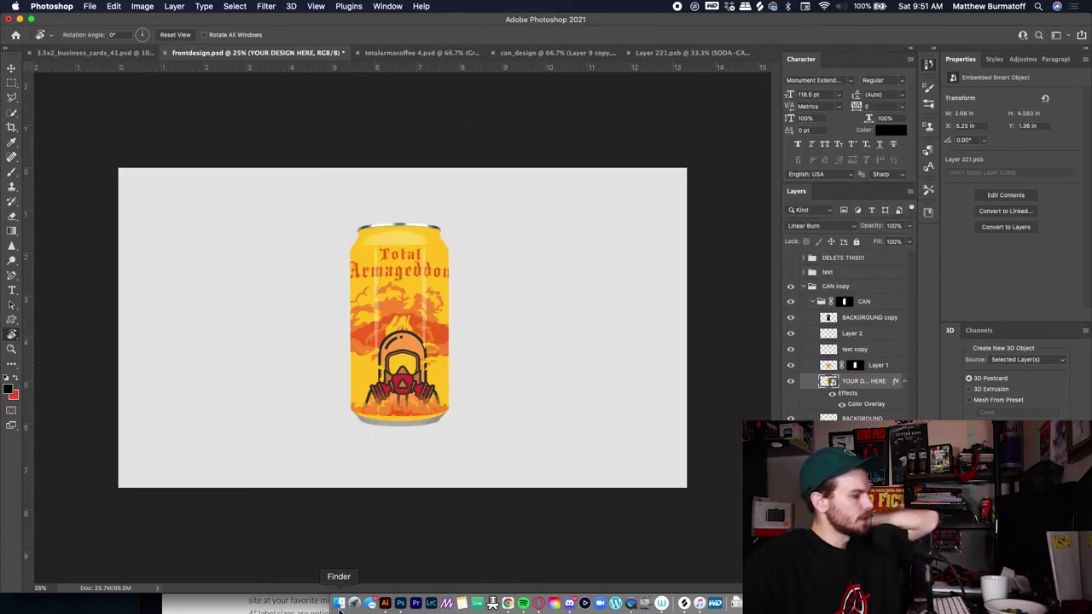
click(339, 603)
click(282, 184)
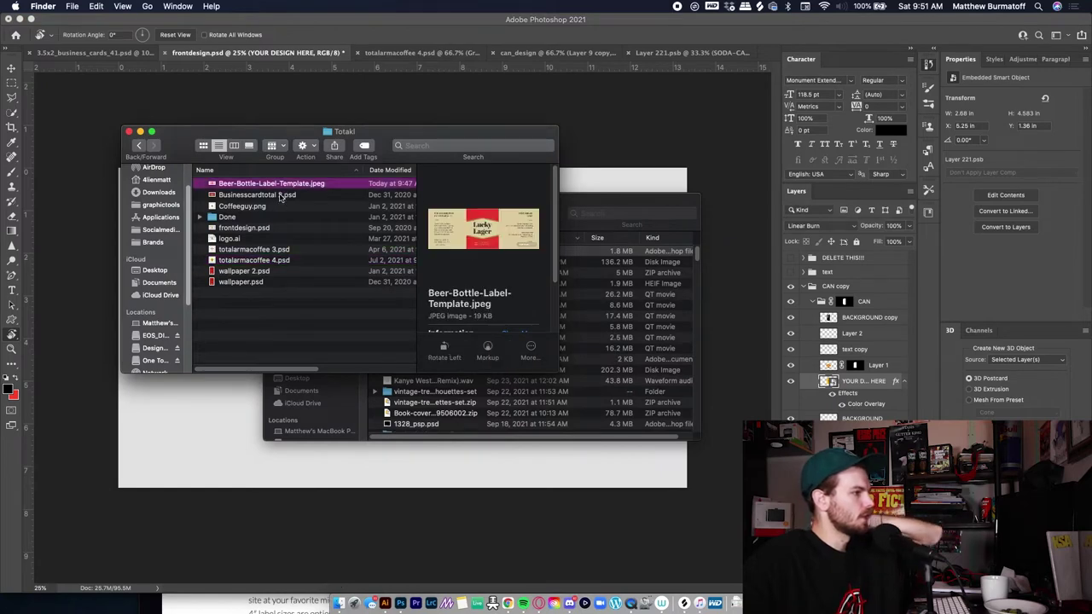
click(275, 194)
double_click(275, 195)
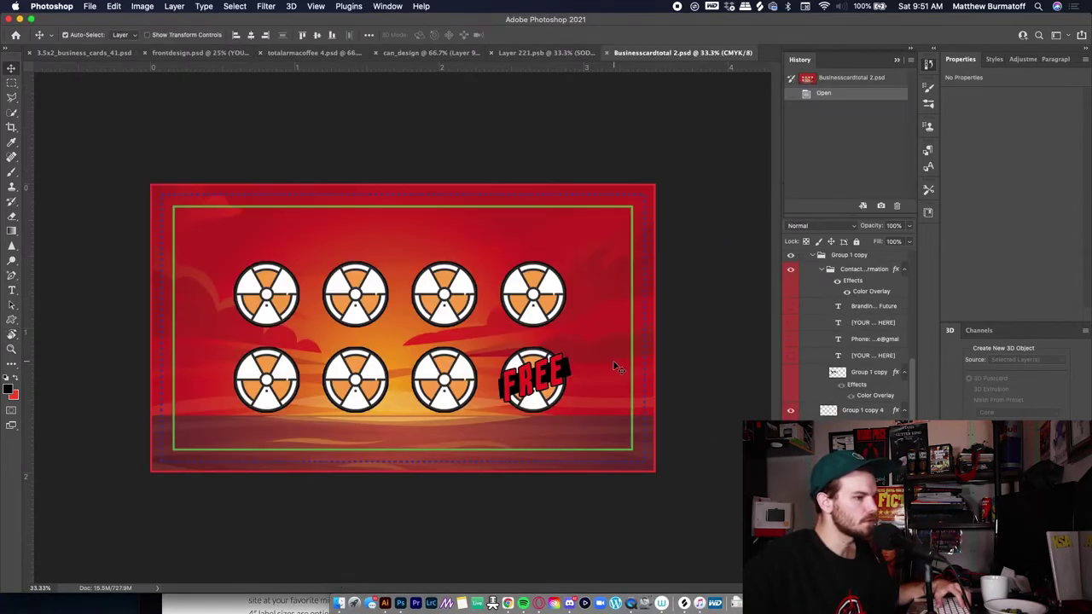
- Copy the sunset background, Layer 3, from Businesscardtotal 2.psd into the soda-can design Layer 221.psb
drag(846, 431, 379, 369)
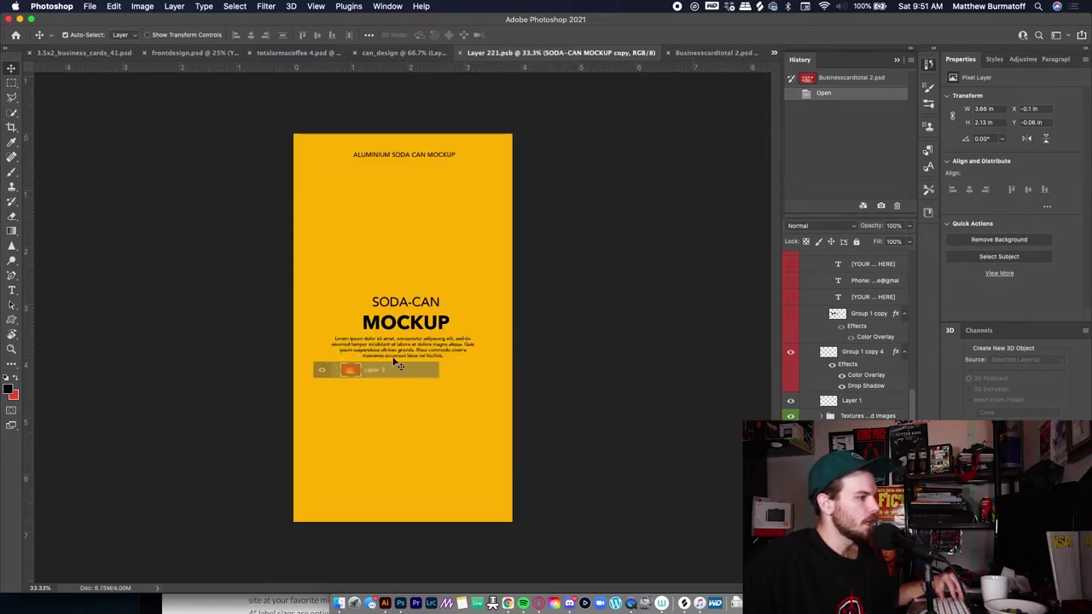
drag(394, 360, 394, 365)
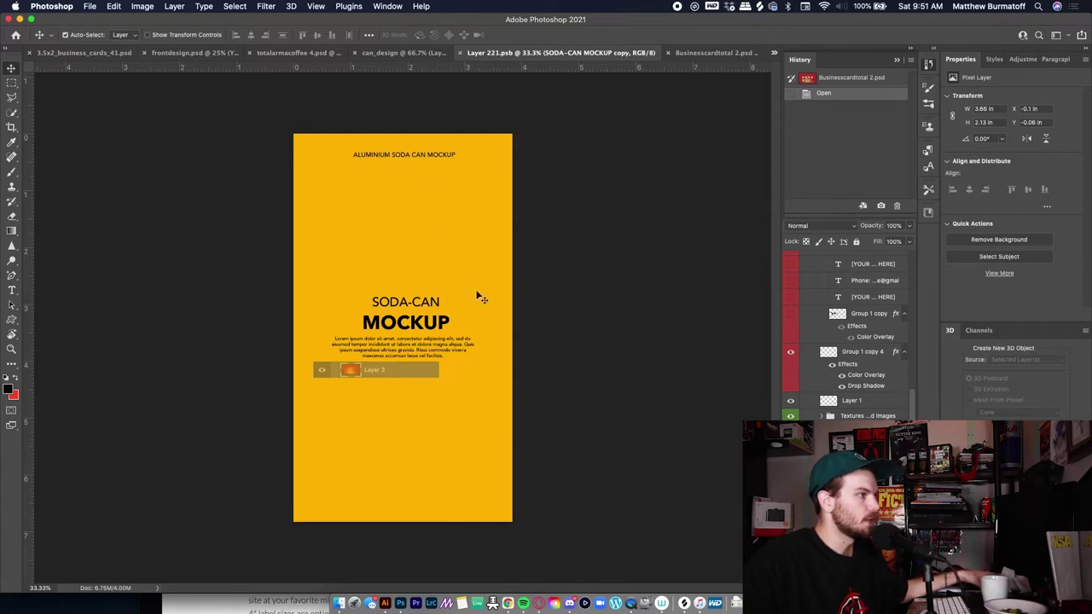
click(538, 604)
click(461, 47)
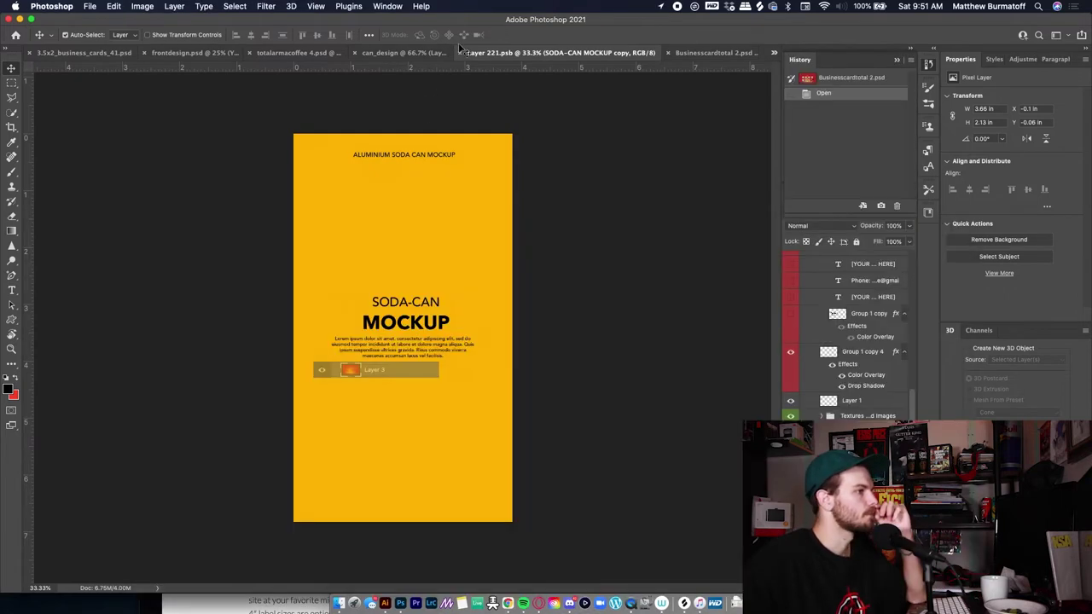
drag(340, 201, 385, 274)
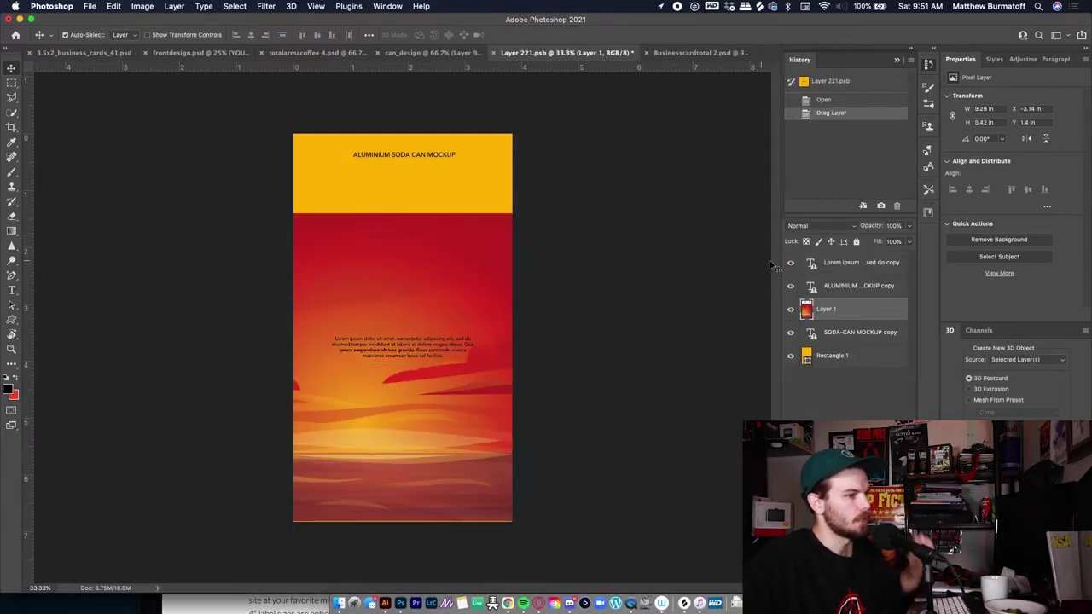
- Hide the Lorem ipsum and ALUMINIUM text layers, move the sunset layer up the canvas, and duplicate it with the original hidden
drag(783, 281, 783, 262)
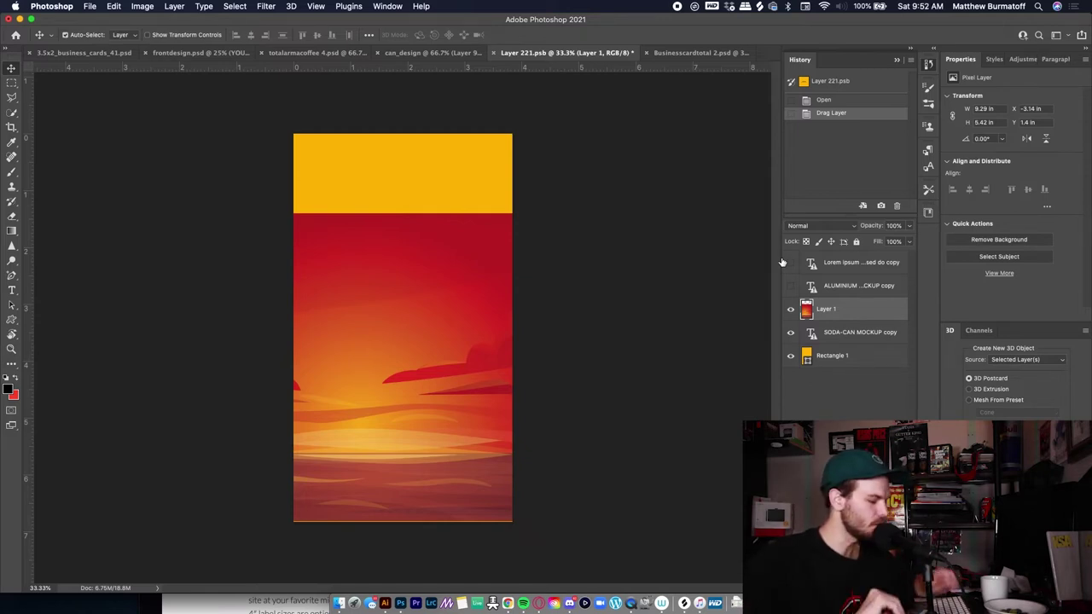
drag(417, 350, 424, 285)
key(super+j)
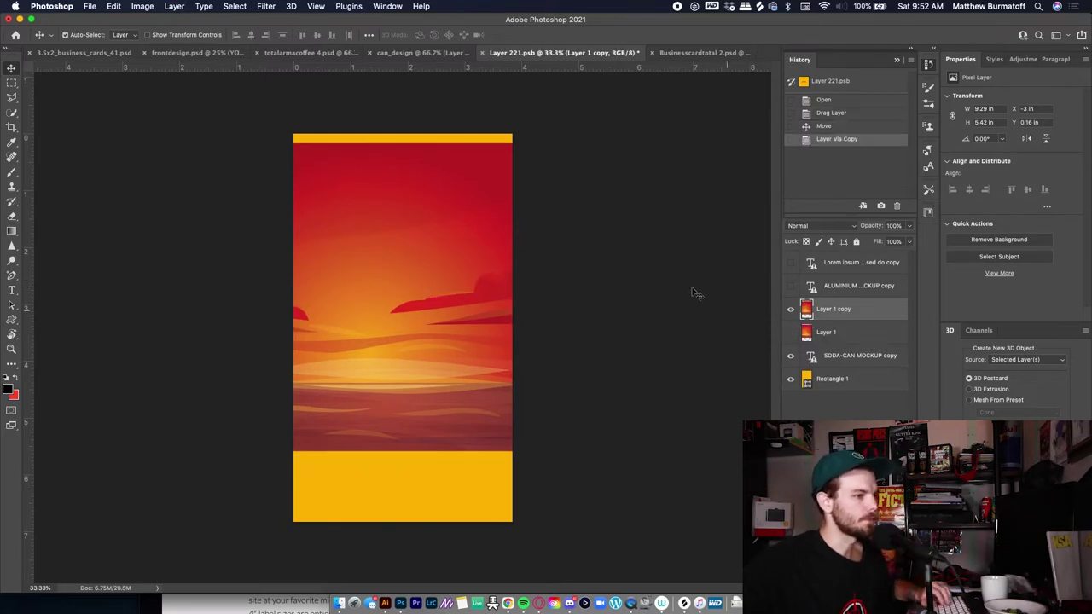
- Scale the duplicated sunset layer to about 12.41 x 7.24 in and position it to cover the whole canvas
key(super+t)
drag(597, 452, 736, 526)
drag(679, 488, 630, 466)
key(super+minus)
key(super+minus)
key(Return)
key(super+t)
drag(445, 417, 449, 436)
drag(621, 200, 680, 164)
- Switch to Opera GX and search Freepik for armageddon vectors
click(536, 604)
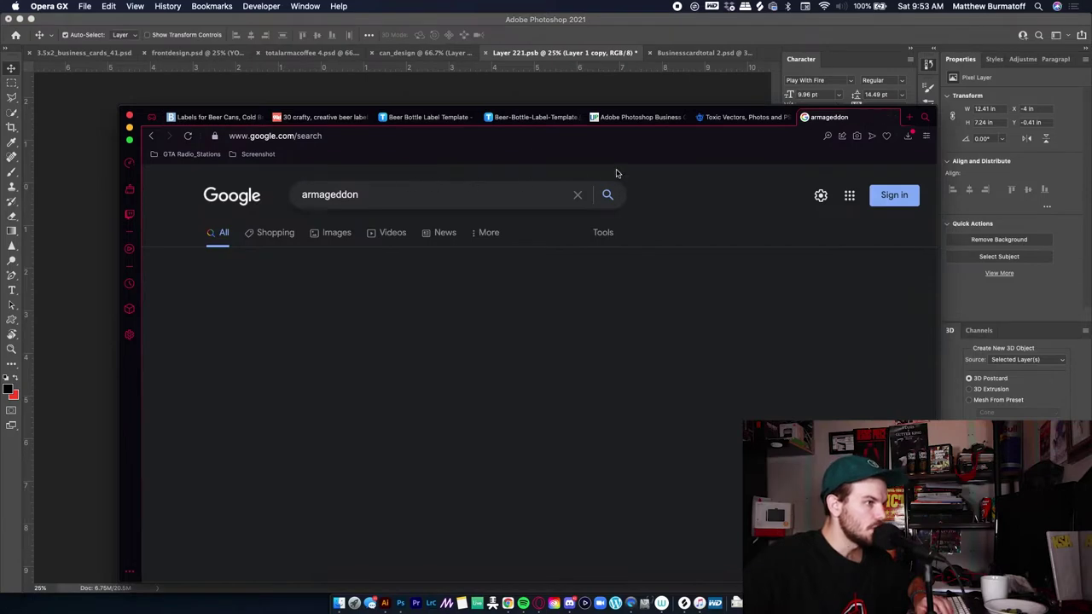
click(747, 118)
double_click(384, 181)
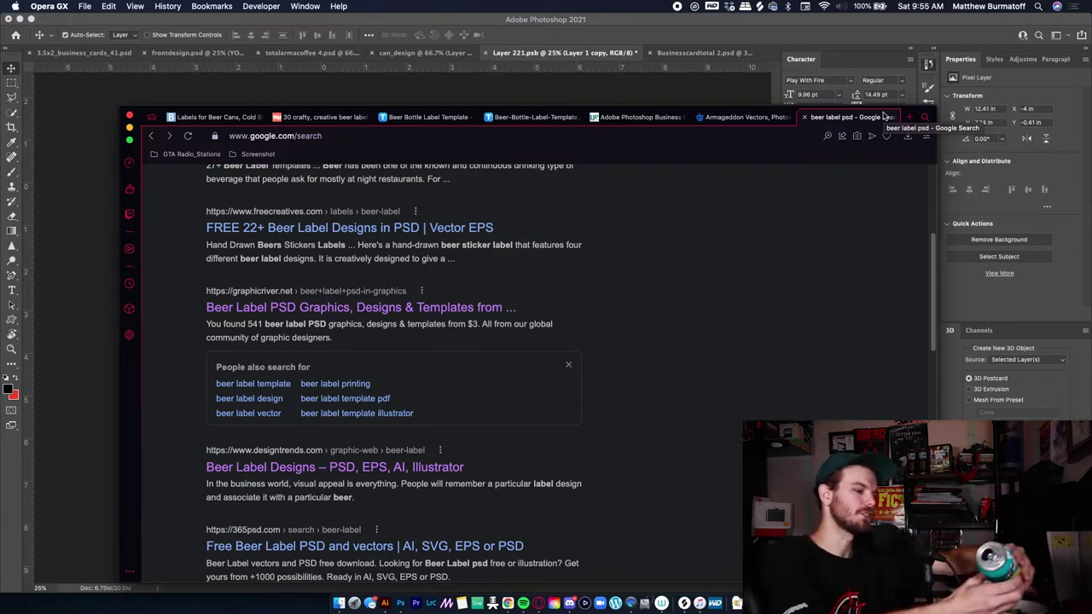
- Review the beer label template, label ideas, Freepik armageddon results and can label size guide, closing the UPrinting business card page
click(427, 117)
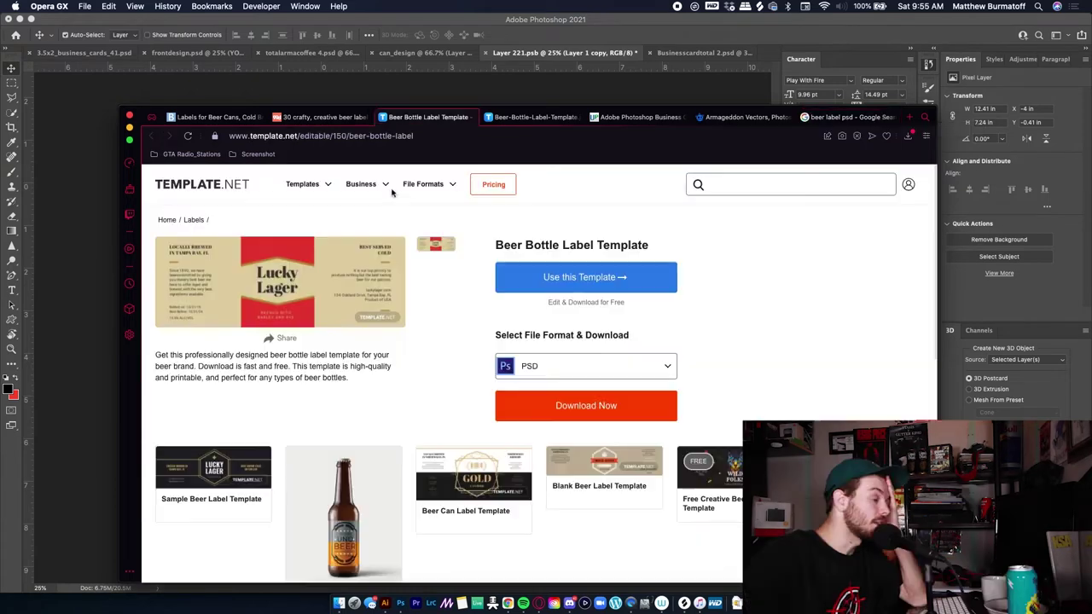
click(320, 117)
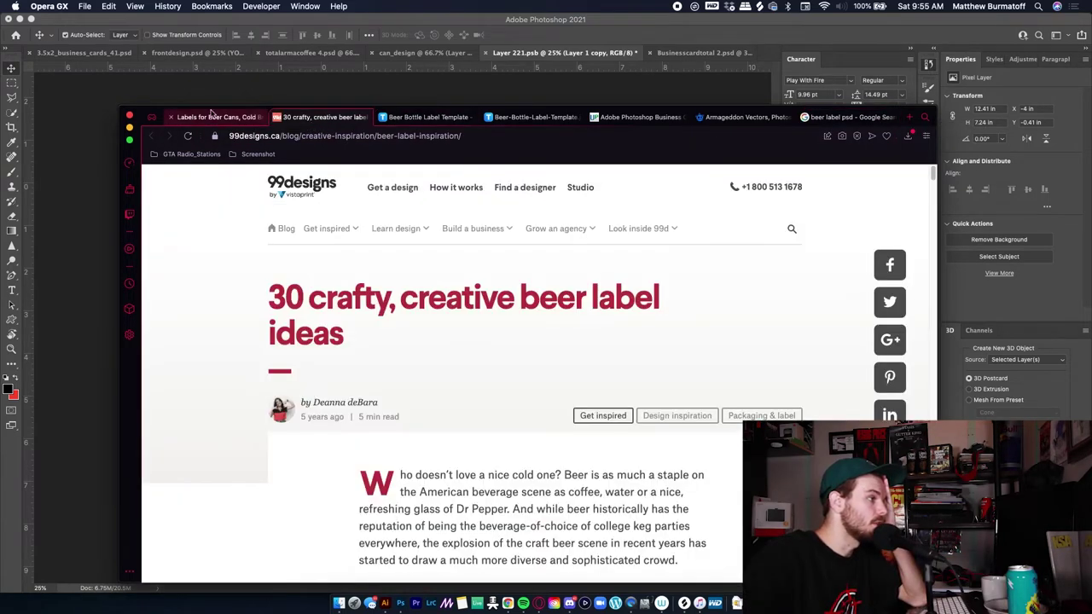
click(426, 117)
click(533, 116)
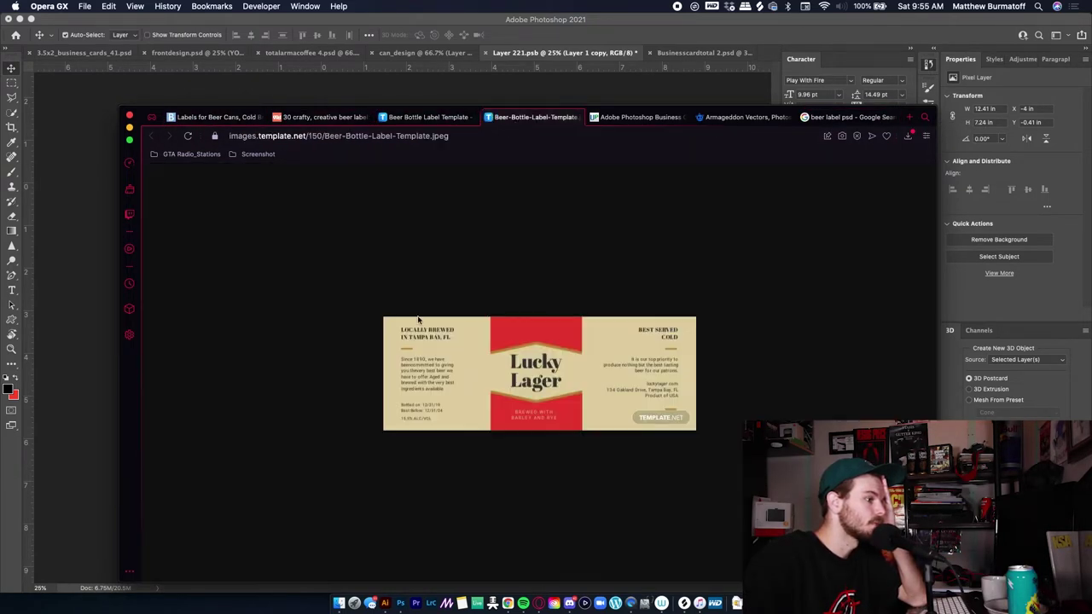
click(610, 121)
scroll(556, 193, down, 3)
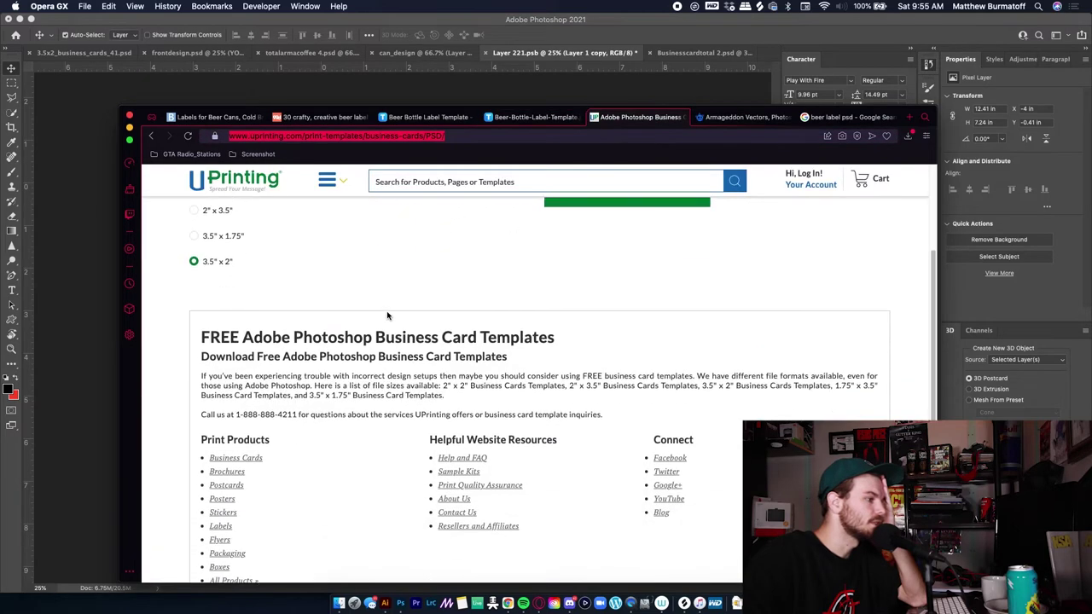
scroll(555, 193, up, 1)
click(595, 119)
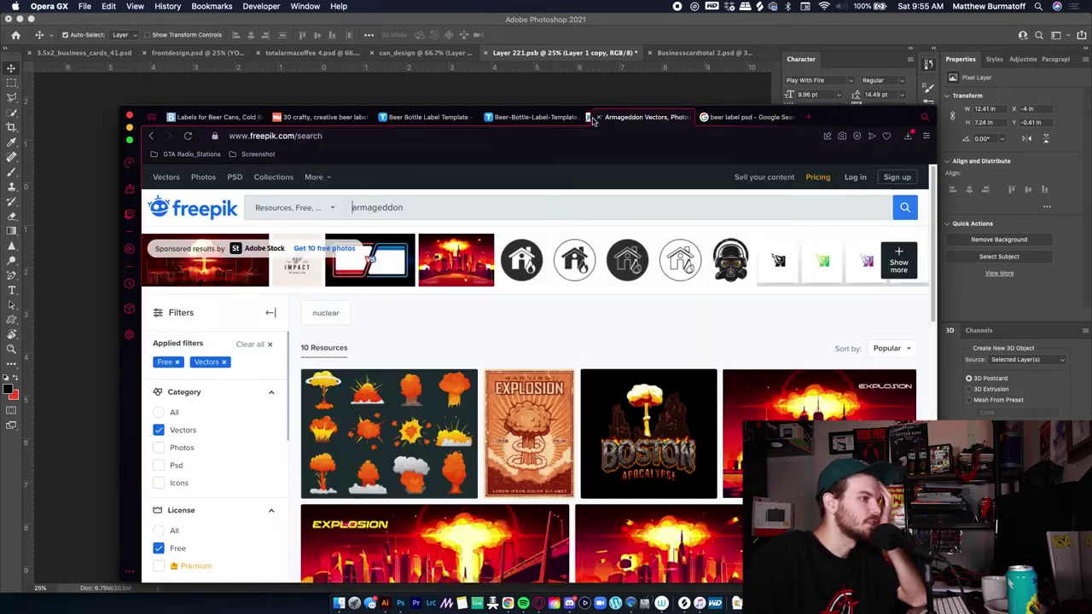
click(213, 117)
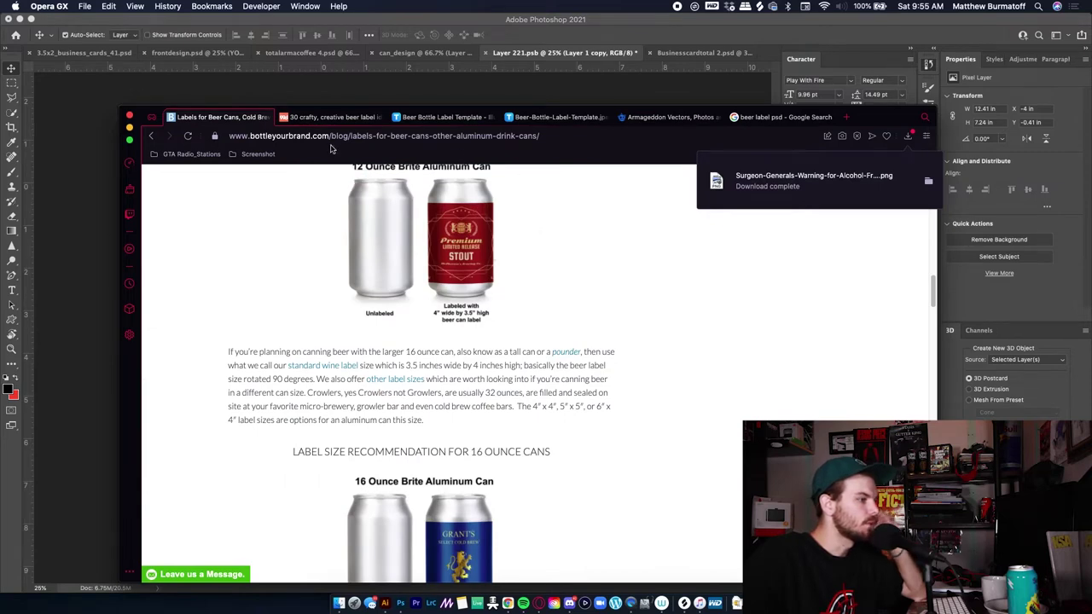
- Return to Photoshop, frame the edges of Layer 221.psb with guides, and crop outward to about 8.67 x 6.83 in
click(320, 51)
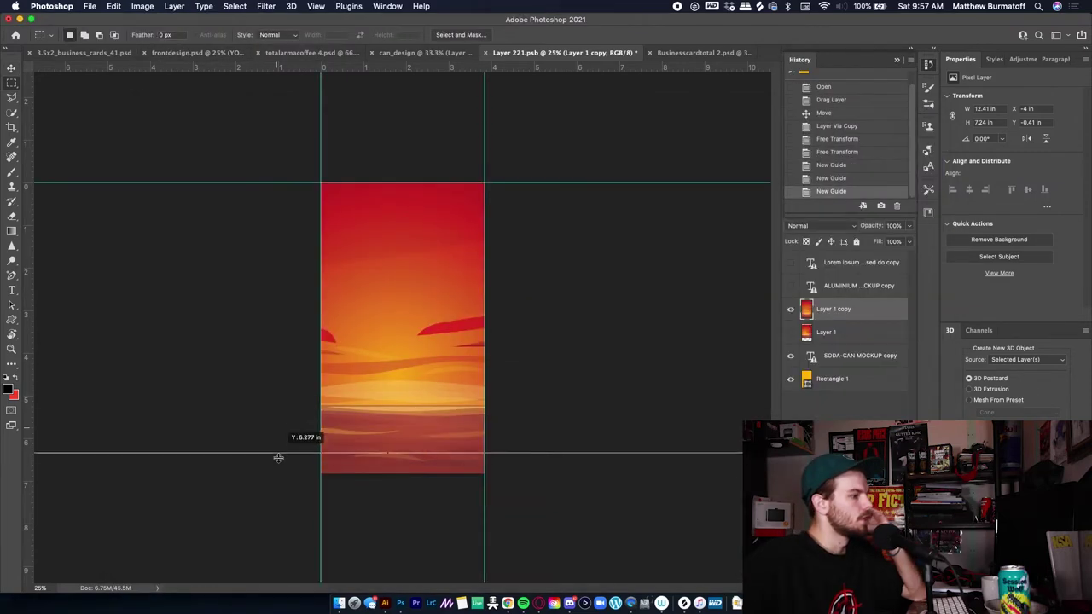
drag(278, 458, 281, 472)
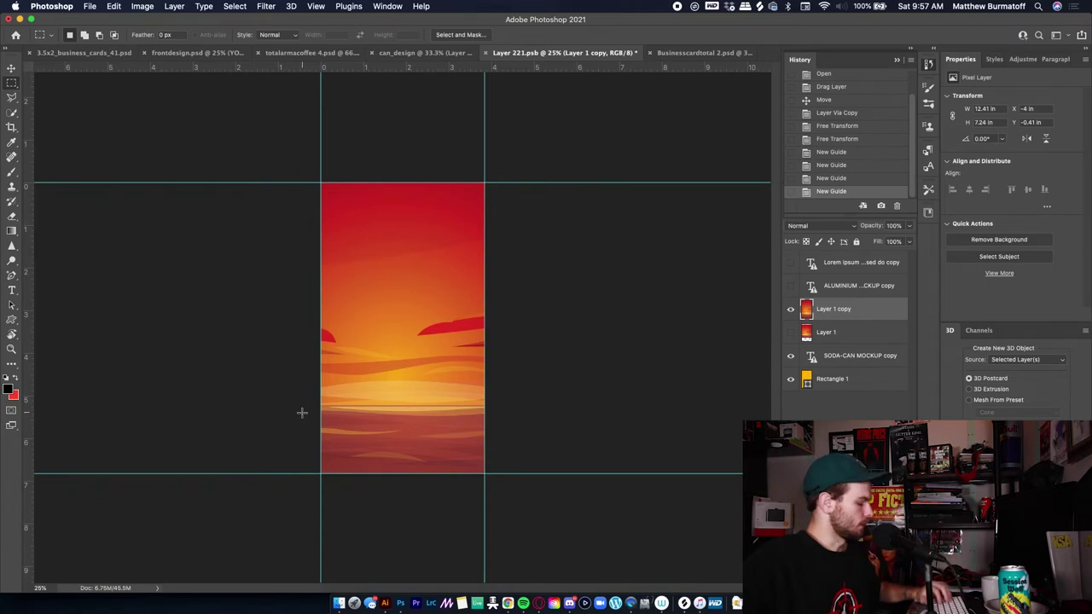
key(c)
drag(328, 342, 300, 316)
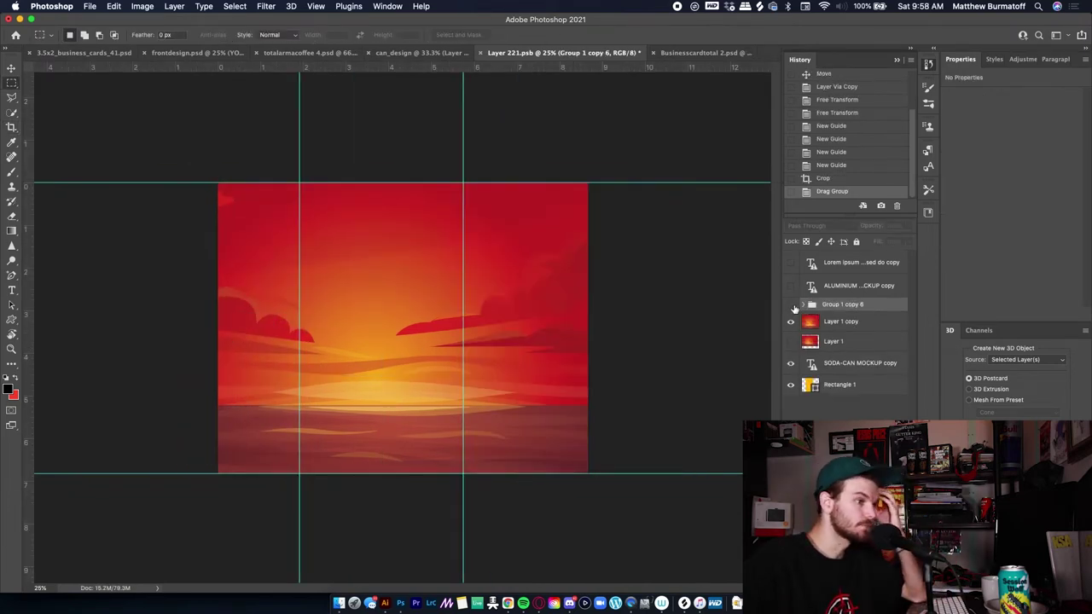
- Show Group 1 copy 6 in Layer 221.psb and close the can_design document
click(791, 305)
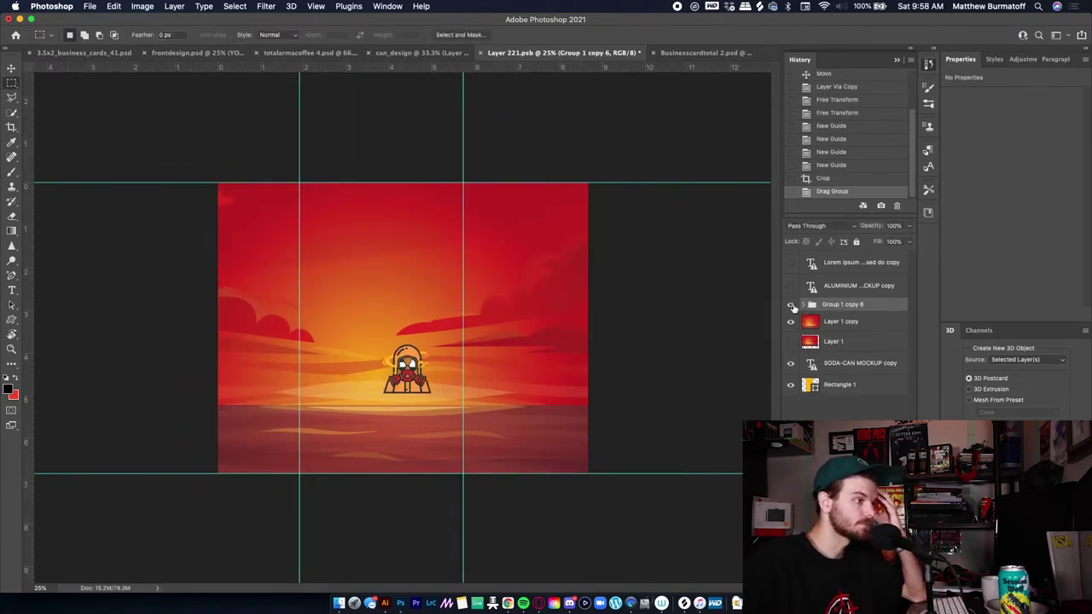
click(429, 54)
click(376, 53)
click(529, 209)
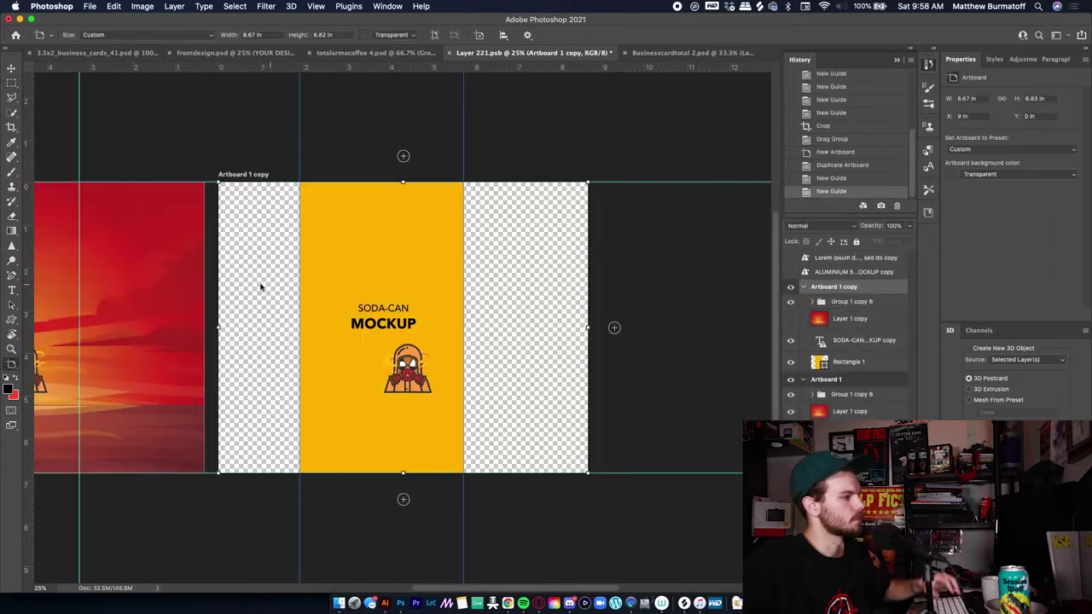
- Rename the Artboard 1 copy artboard to details and Artboard 1 to Front
scroll(484, 270, left, 10)
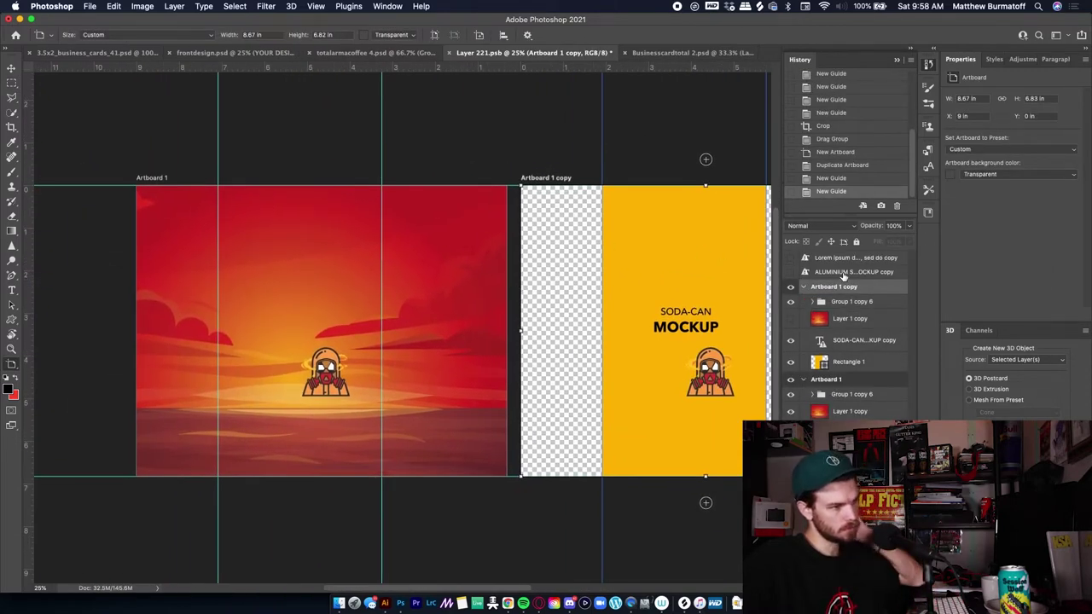
double_click(844, 287)
text(details)
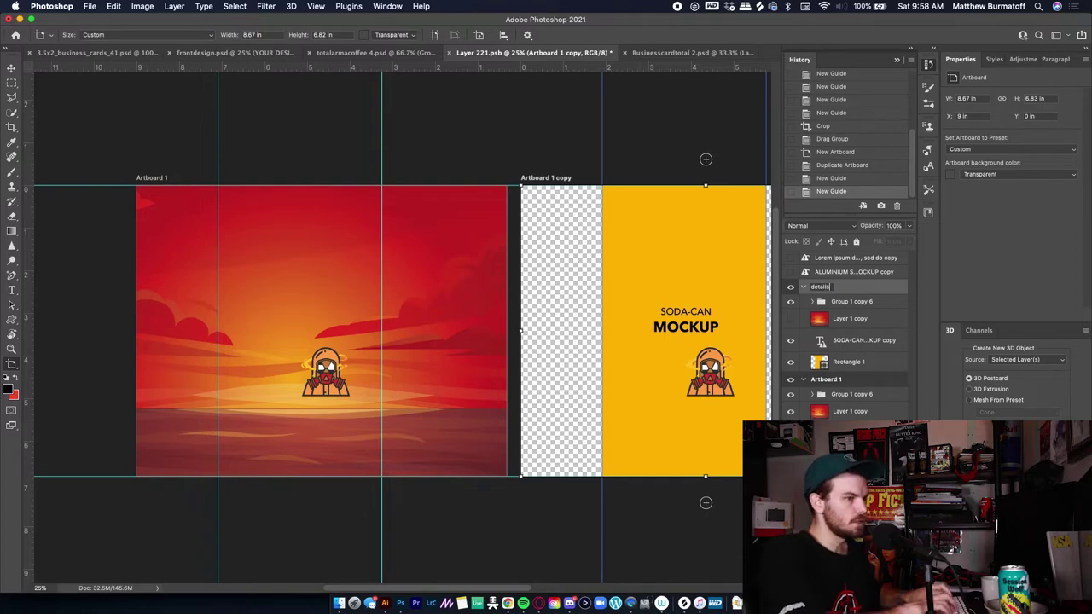
key(Return)
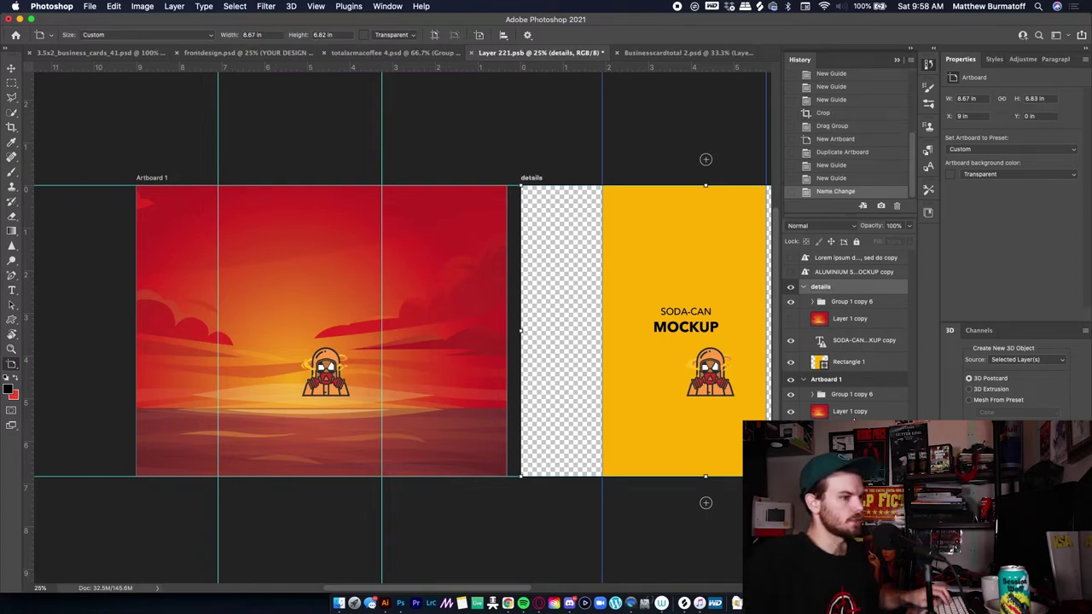
double_click(826, 380)
text(Front)
key(Return)
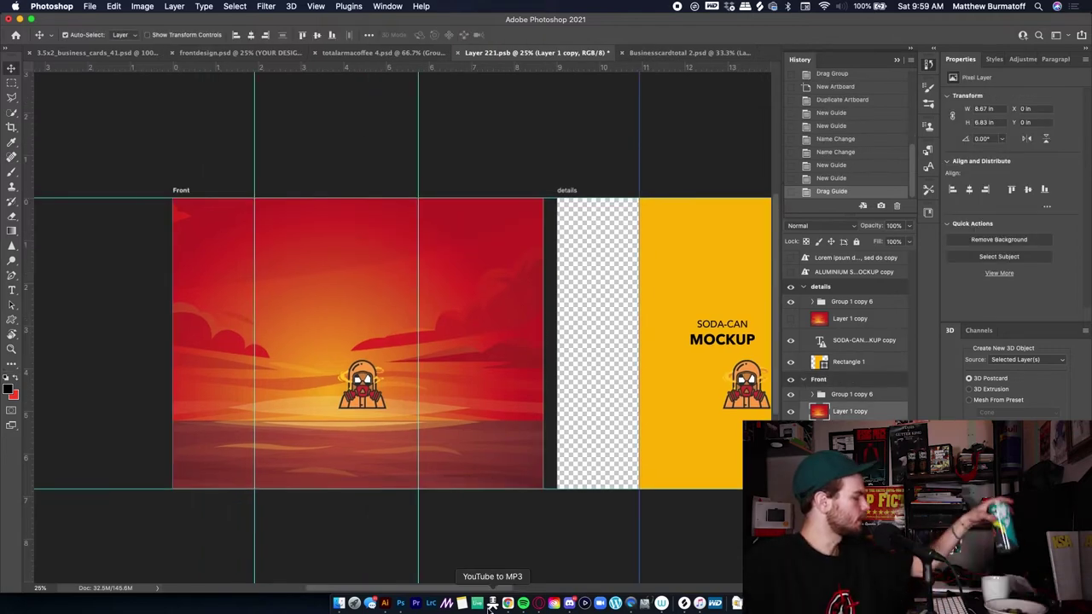
- Add the text BEER beside the gas-mask character on the Front artboard in black 9.96 pt Play With Fire
click(930, 66)
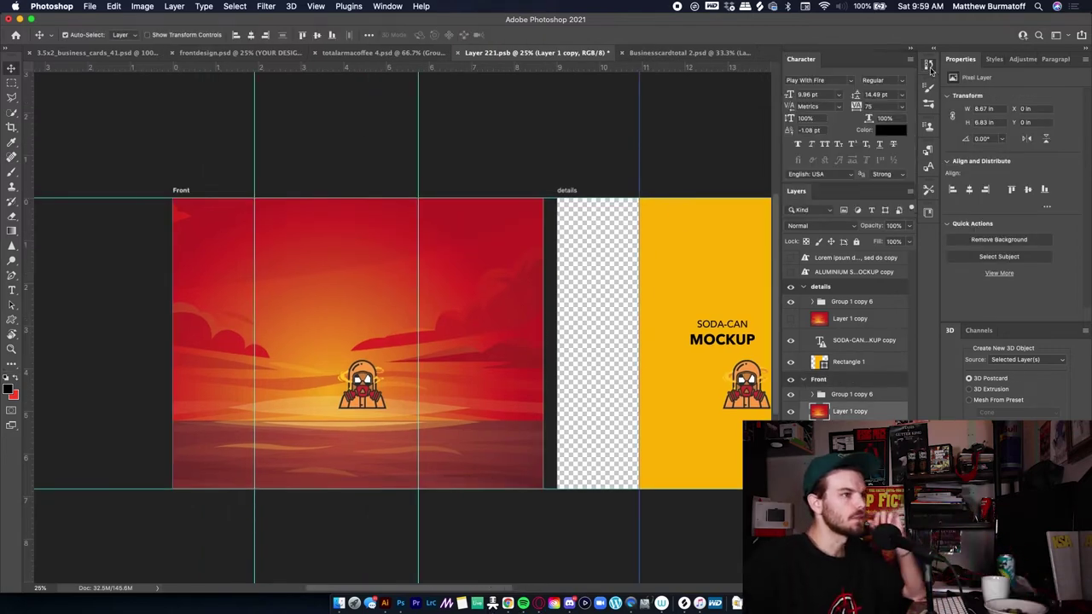
key(super+equal)
key(super+equal)
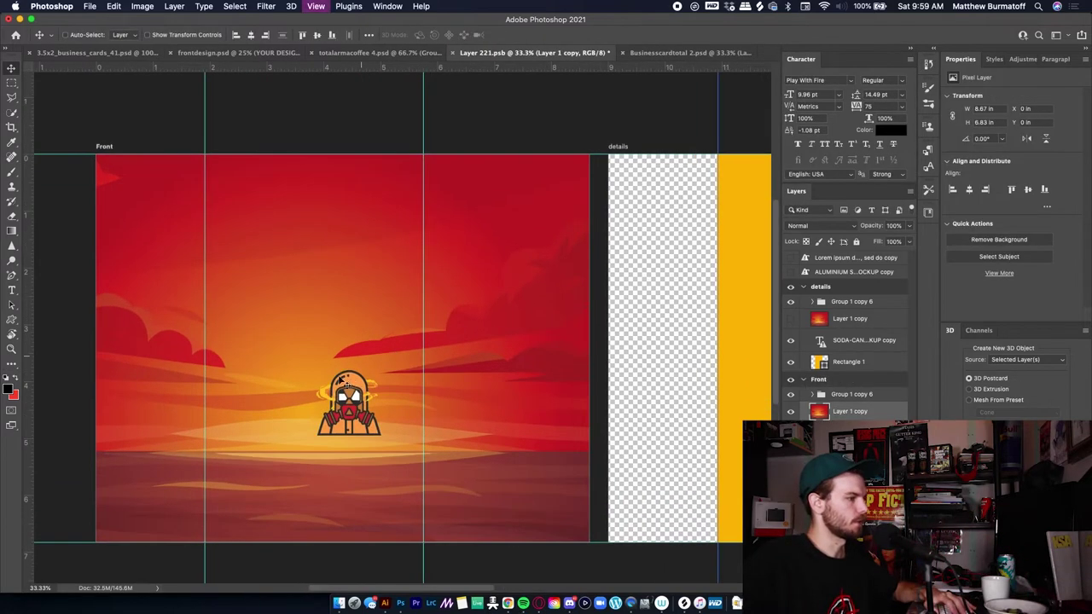
scroll(332, 407, down, 3)
scroll(332, 407, left, 3)
key(t)
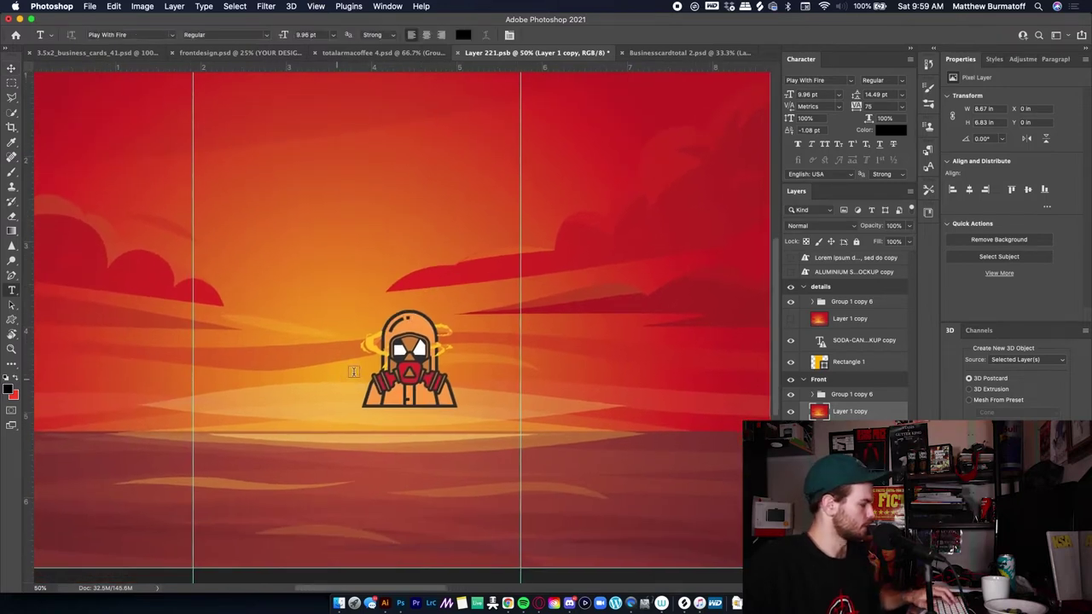
click(304, 400)
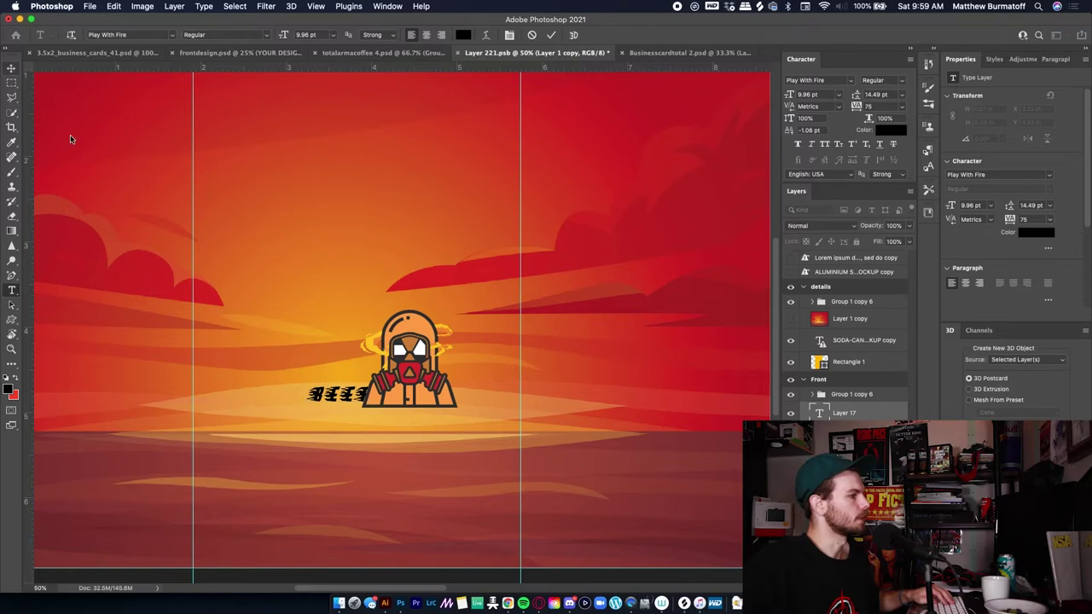
text(BEER)
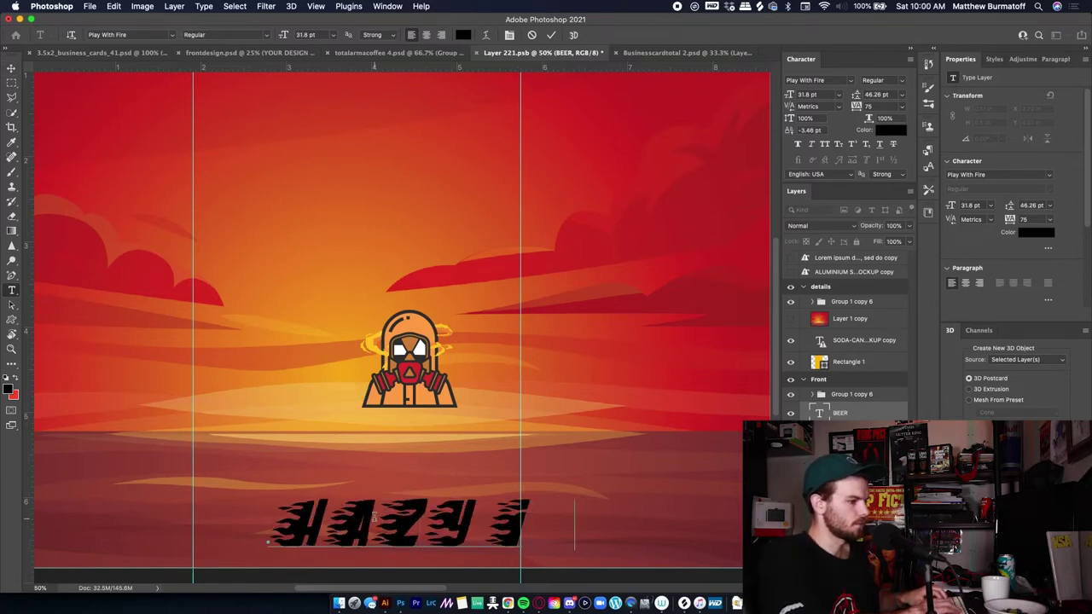
- Finish rewording the enlarged BEER text as HAZY IPA near the lower edge of the Front artboard
text(PA)
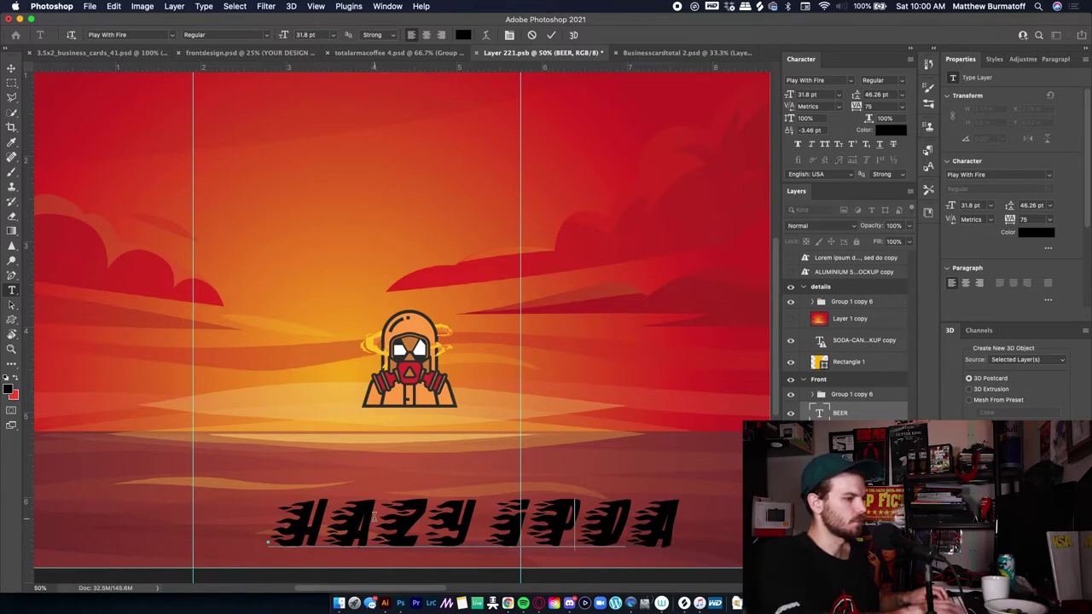
key(BackSpace)
click(8, 67)
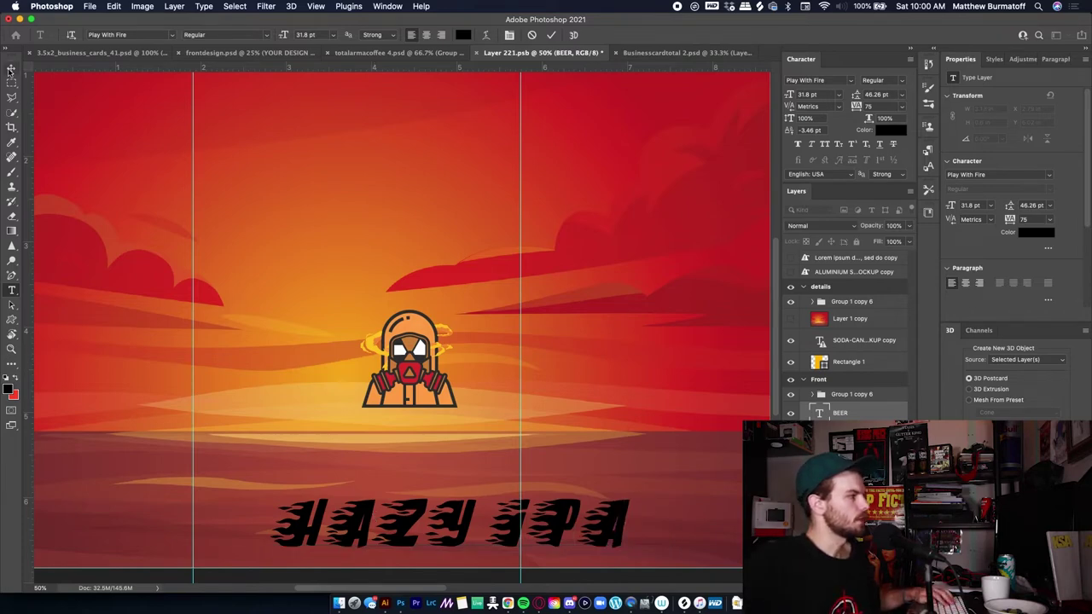
- Scale down the HAZY IPA text and move it between the two vertical guides, below the gas-mask character
key(super+t)
drag(559, 546, 525, 537)
drag(447, 524, 419, 541)
key(Return)
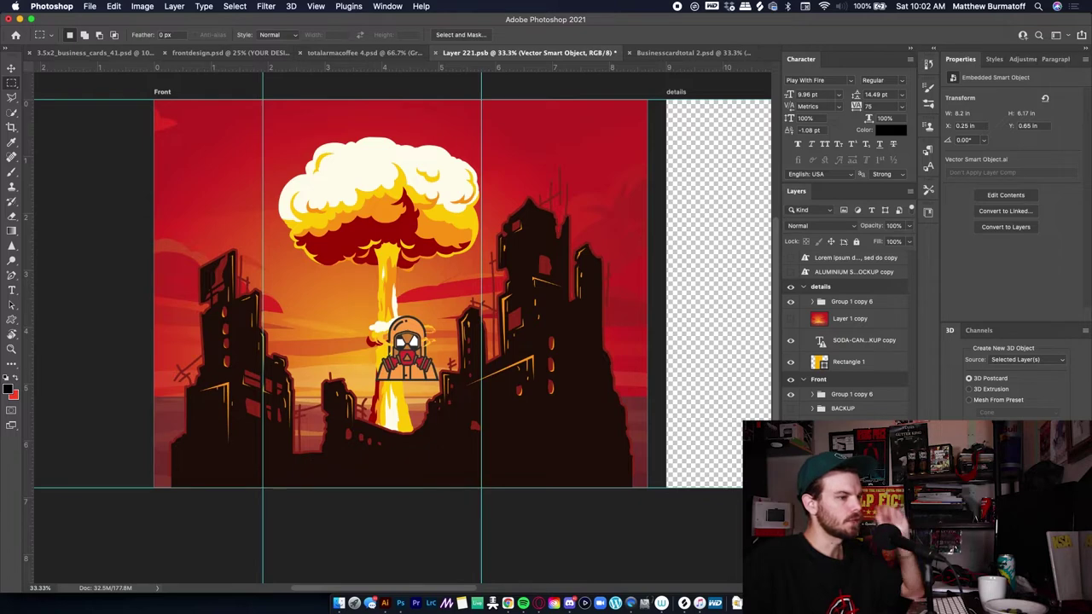
- Scale the explosion skyline artwork down to about 6 × 4.5 in on the Front artboard's lower edge and hide the gas-mask group
key(super+])
key(super+t)
drag(632, 488, 477, 399)
drag(436, 294, 475, 388)
key(Return)
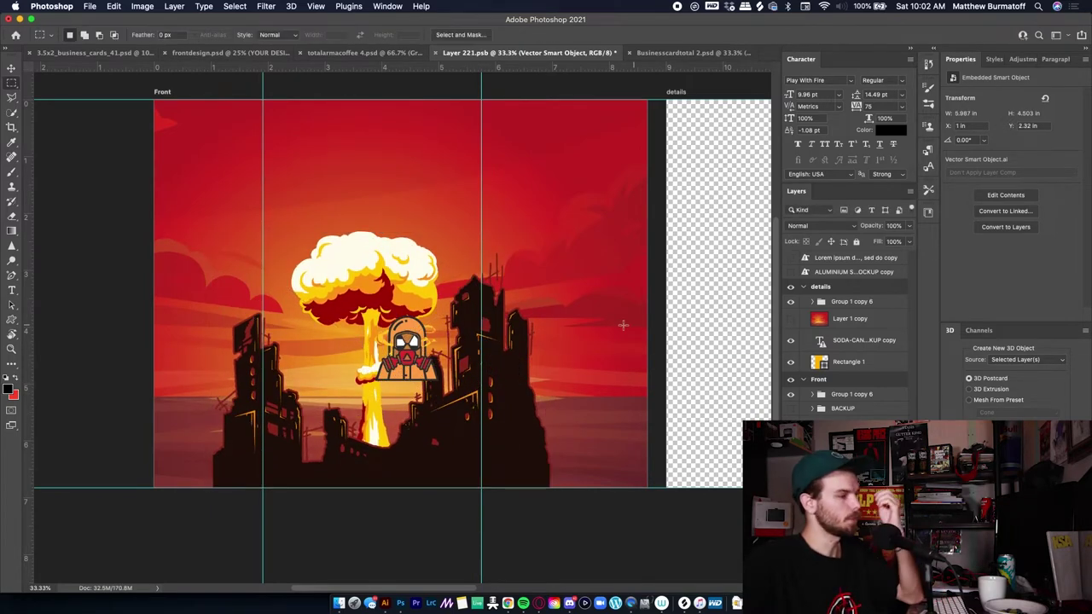
click(790, 393)
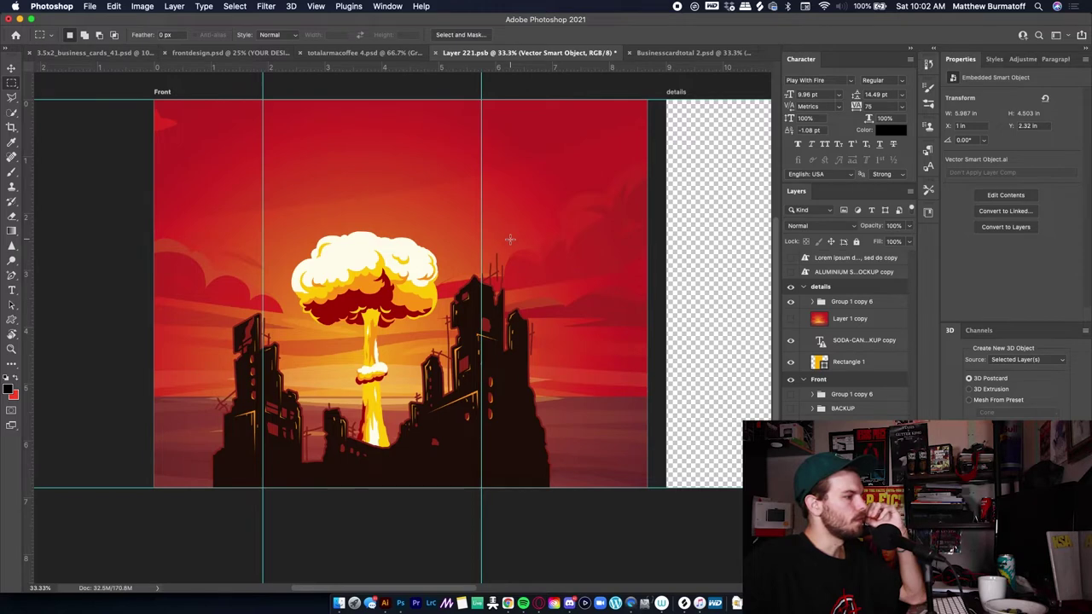
- Show the HAZY IPA text and recolor it with the yellow sampled from the explosion's stem
click(790, 424)
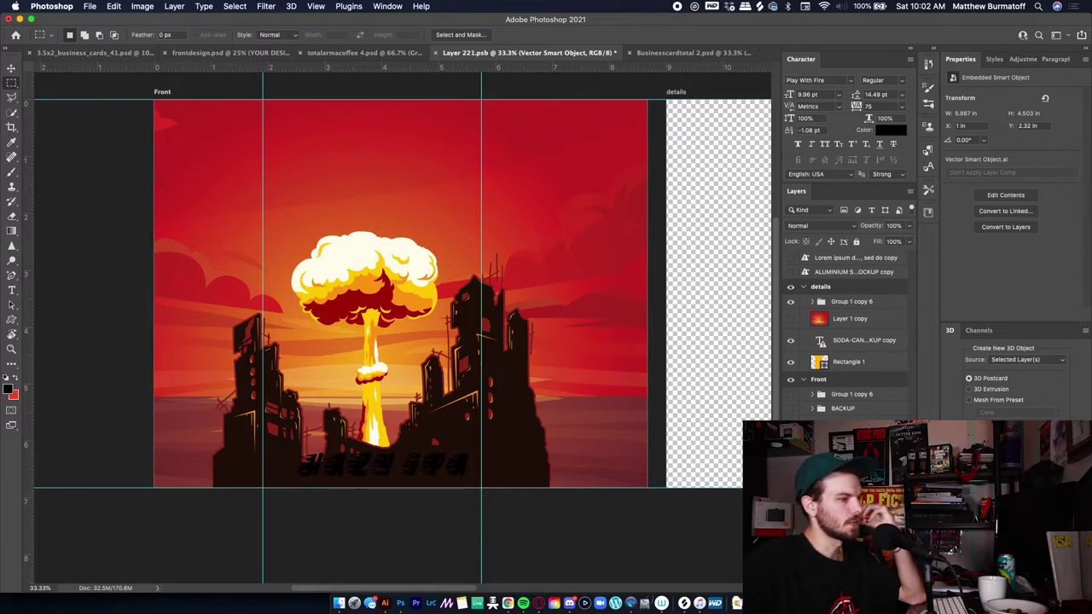
click(853, 425)
click(888, 132)
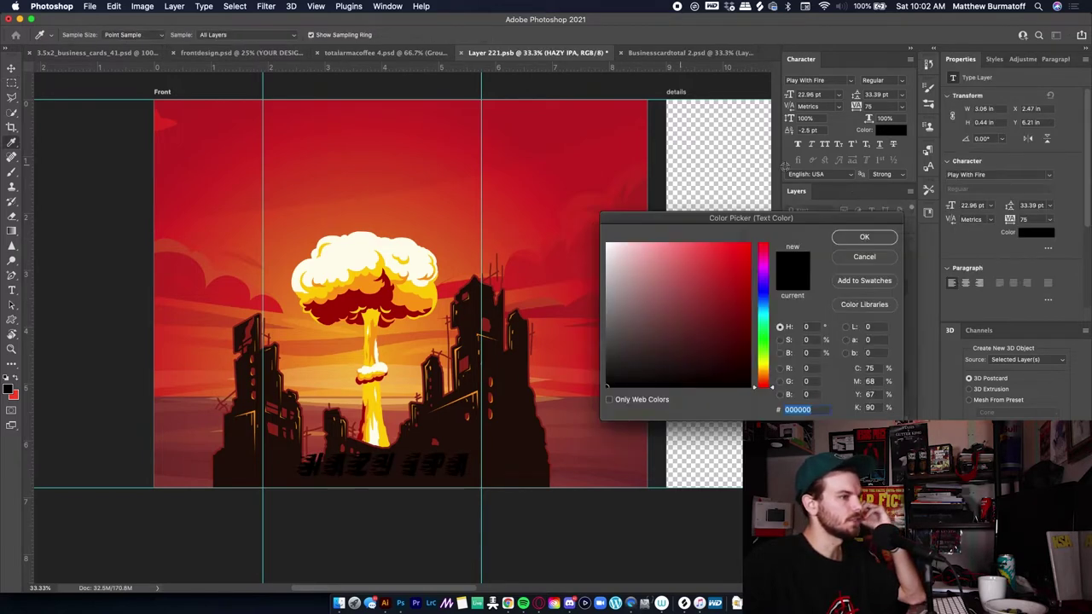
click(424, 174)
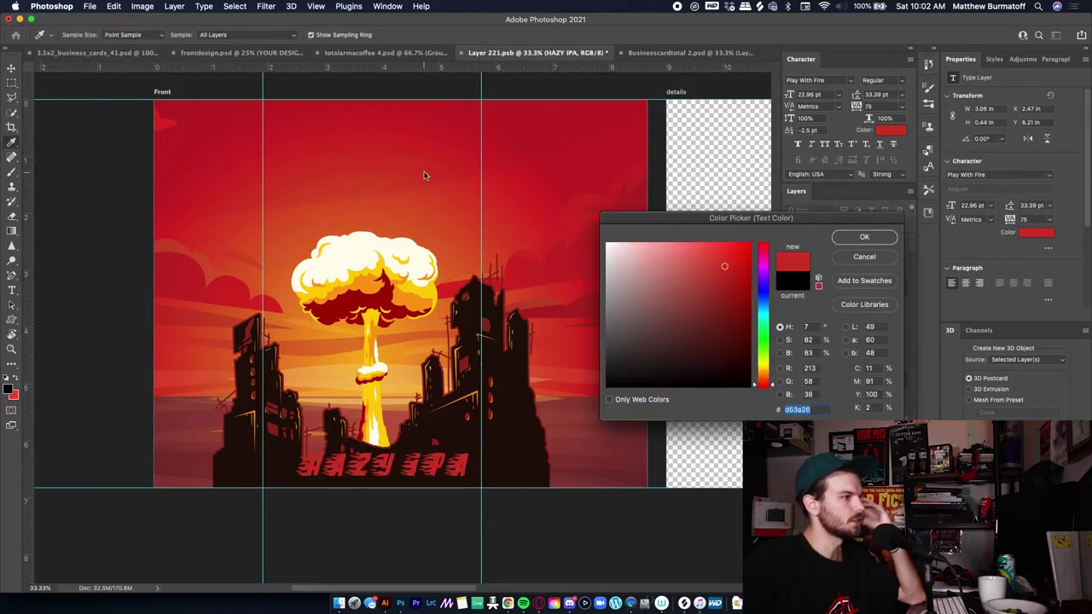
click(372, 409)
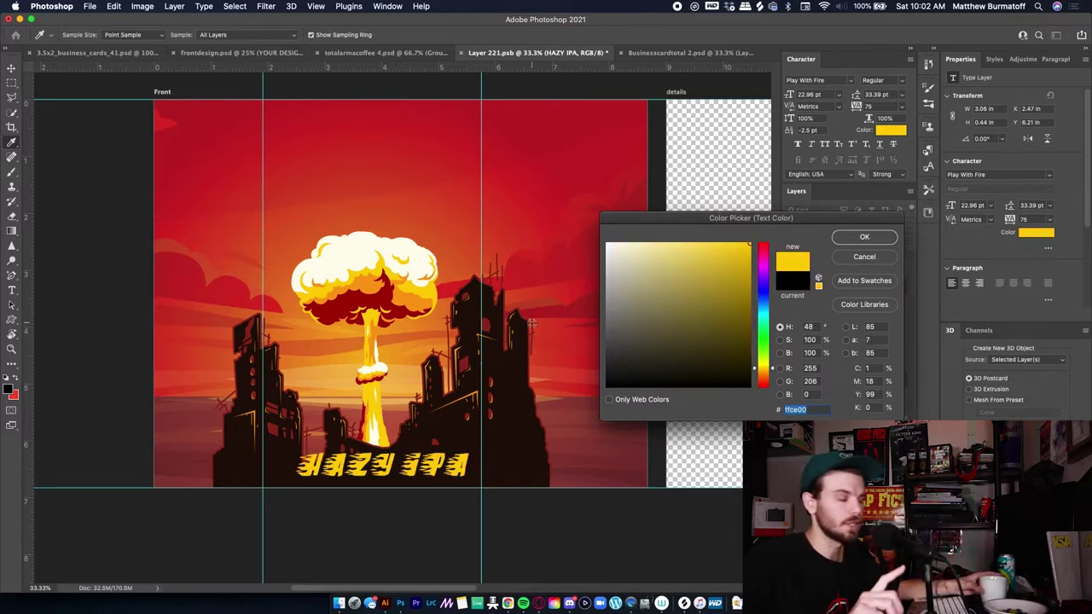
click(345, 262)
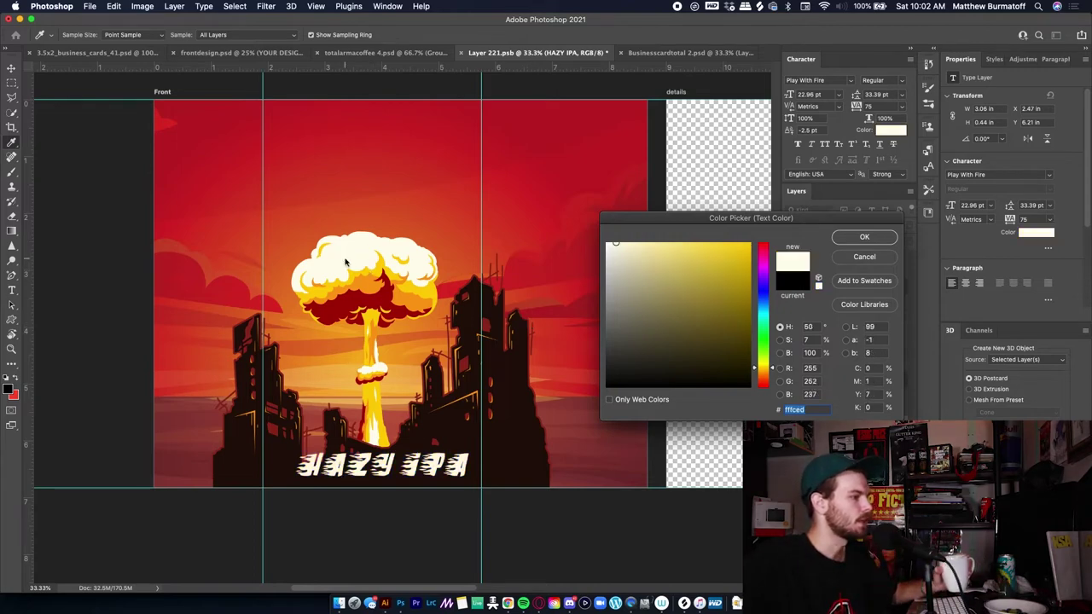
click(497, 358)
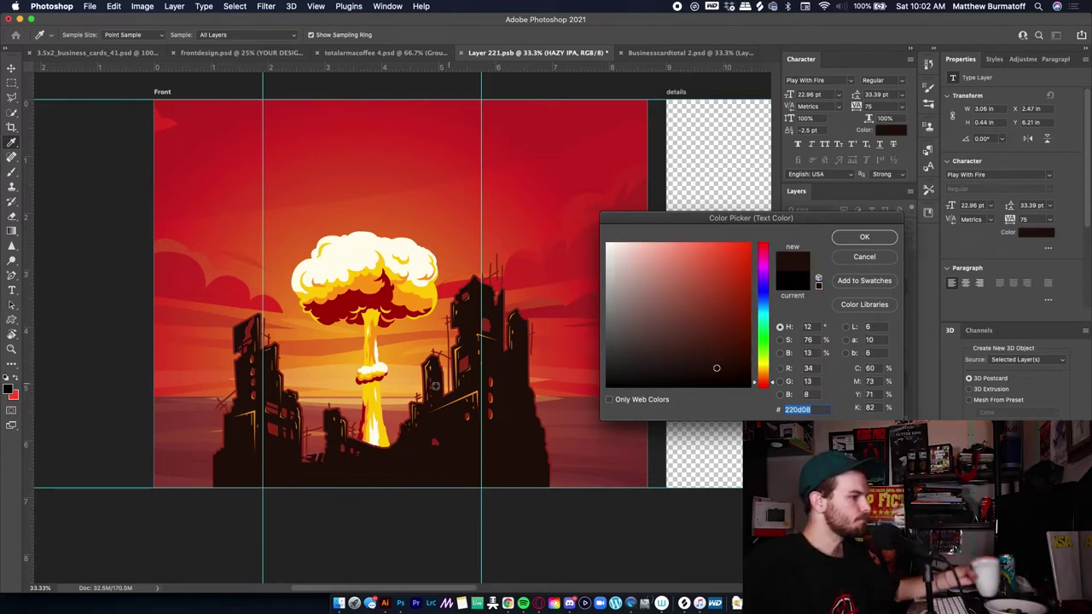
click(375, 408)
click(866, 238)
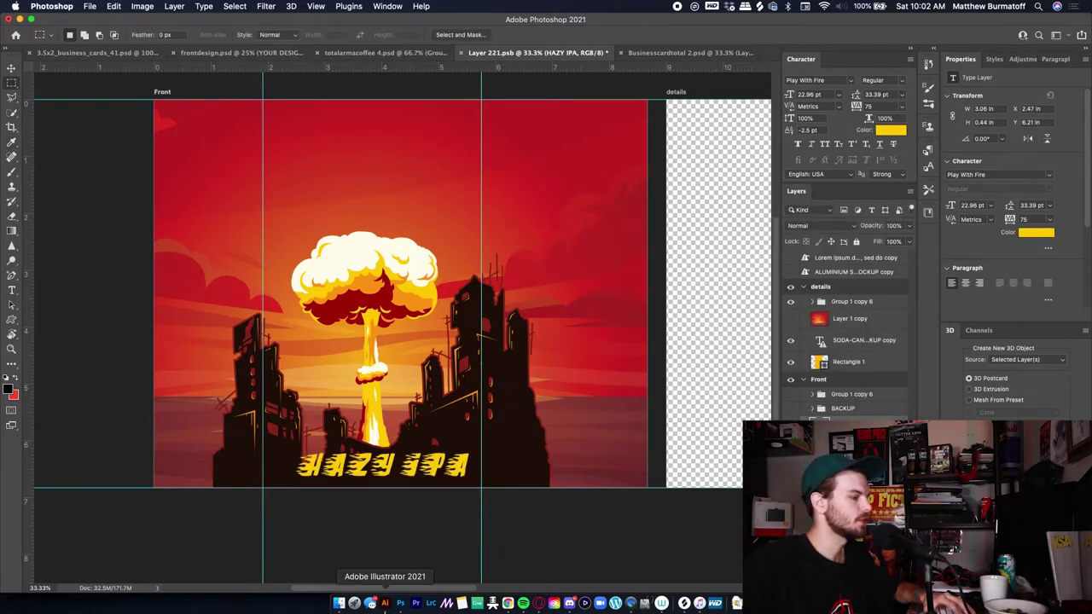
- Reopen the can label's contents from the frontdesign.psd mockup, save the label artwork and check the mockup
click(339, 603)
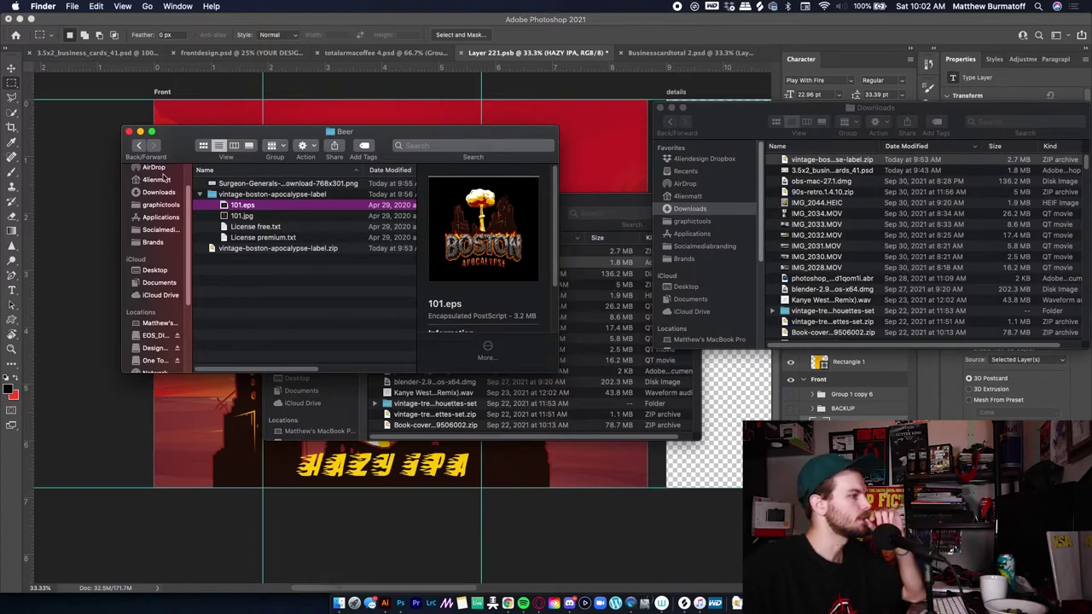
click(230, 73)
click(231, 54)
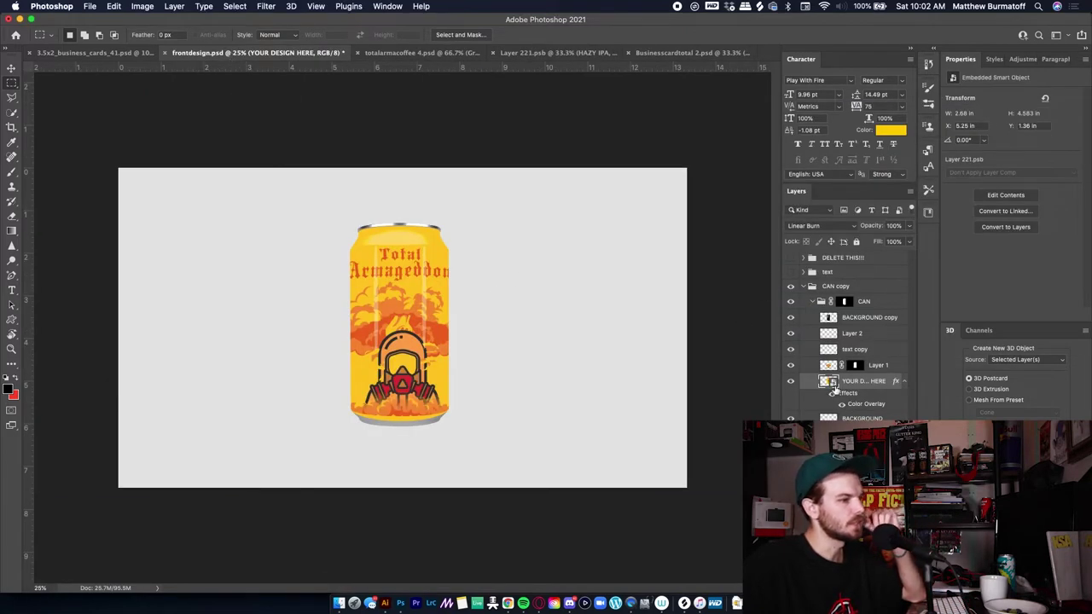
double_click(834, 385)
key(super+s)
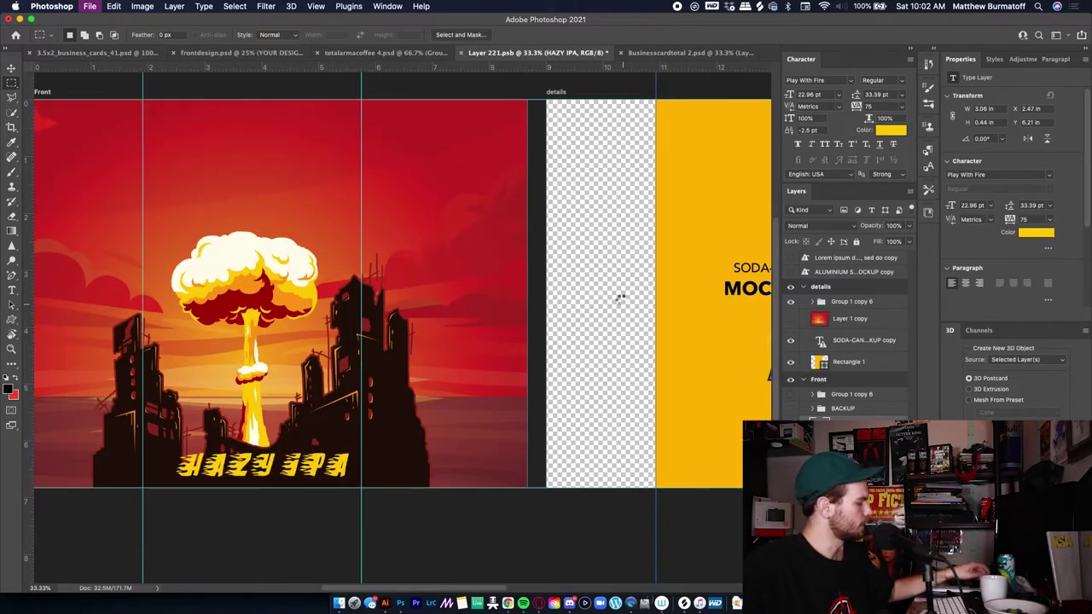
drag(280, 260, 419, 256)
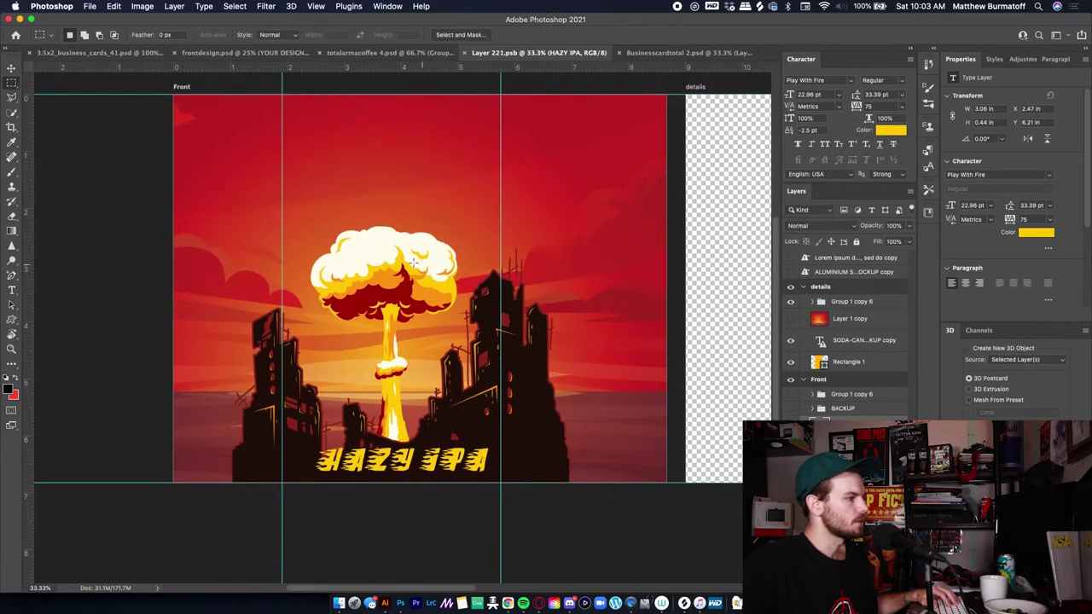
click(388, 52)
click(253, 54)
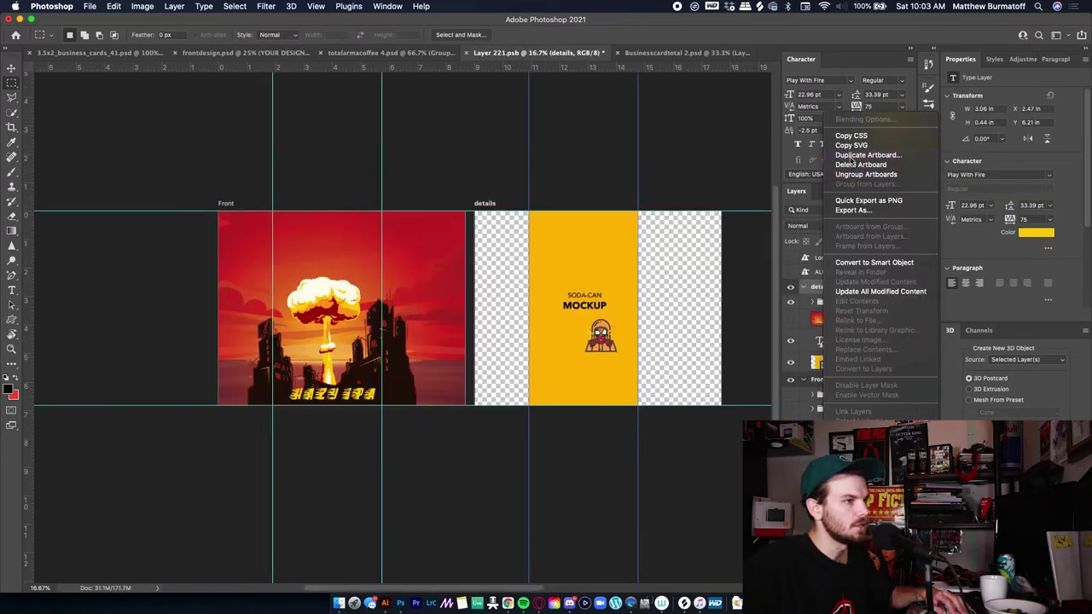
- Duplicate the details artboard into a new document
click(858, 156)
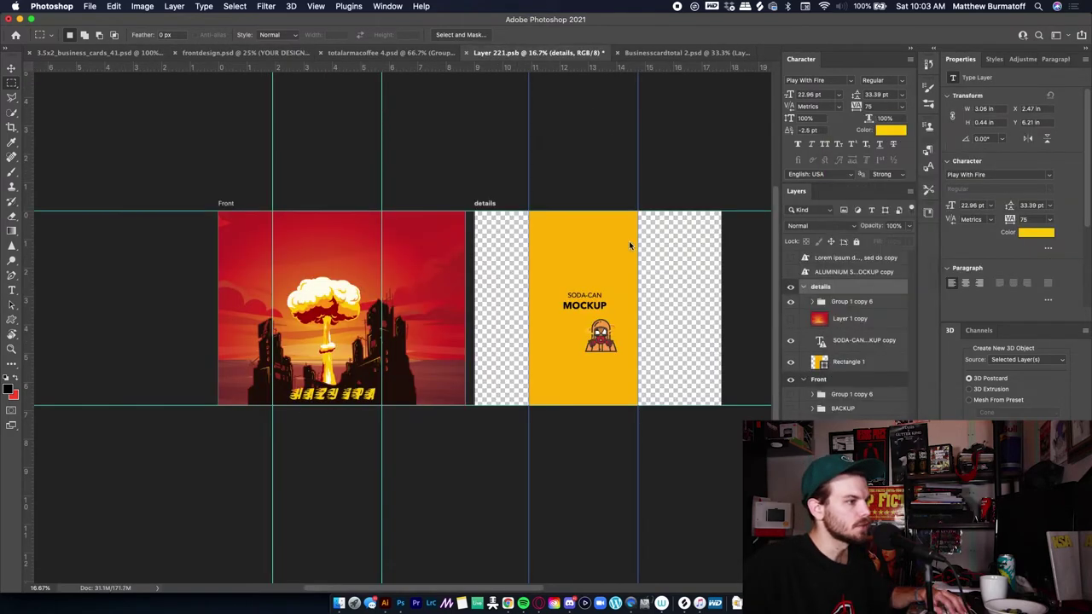
click(440, 236)
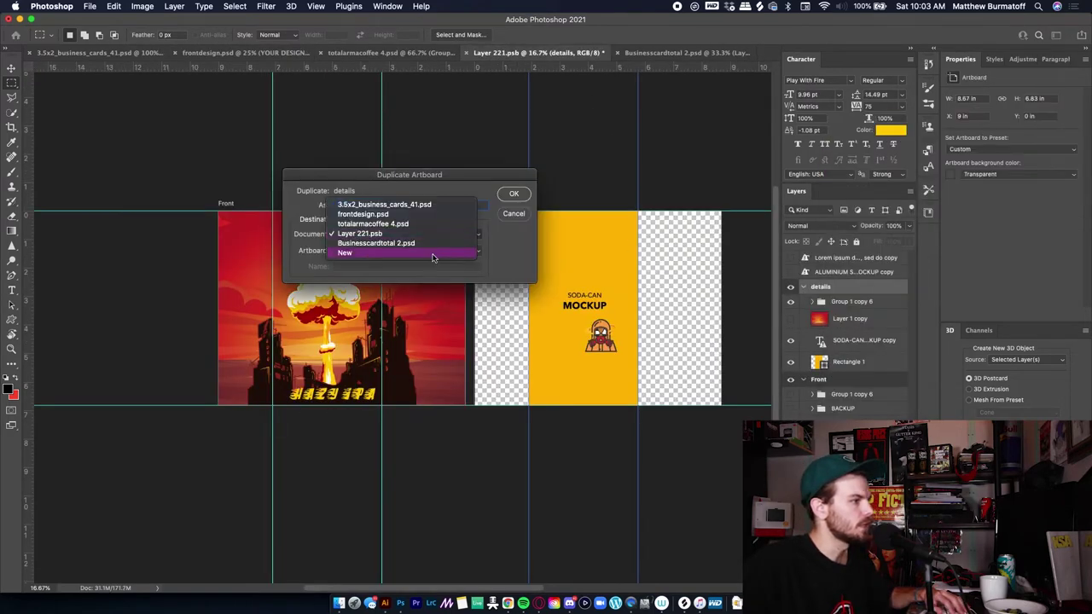
click(440, 253)
click(512, 194)
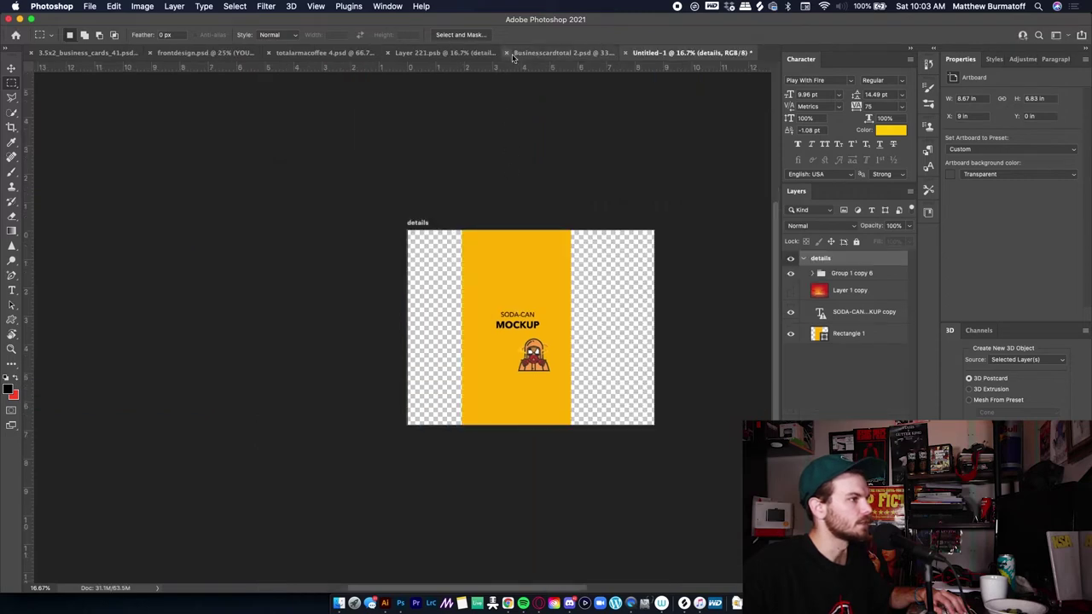
- Close the Businesscardtotal 2.psd document and delete the details artboard from Layer 221.psb
click(555, 52)
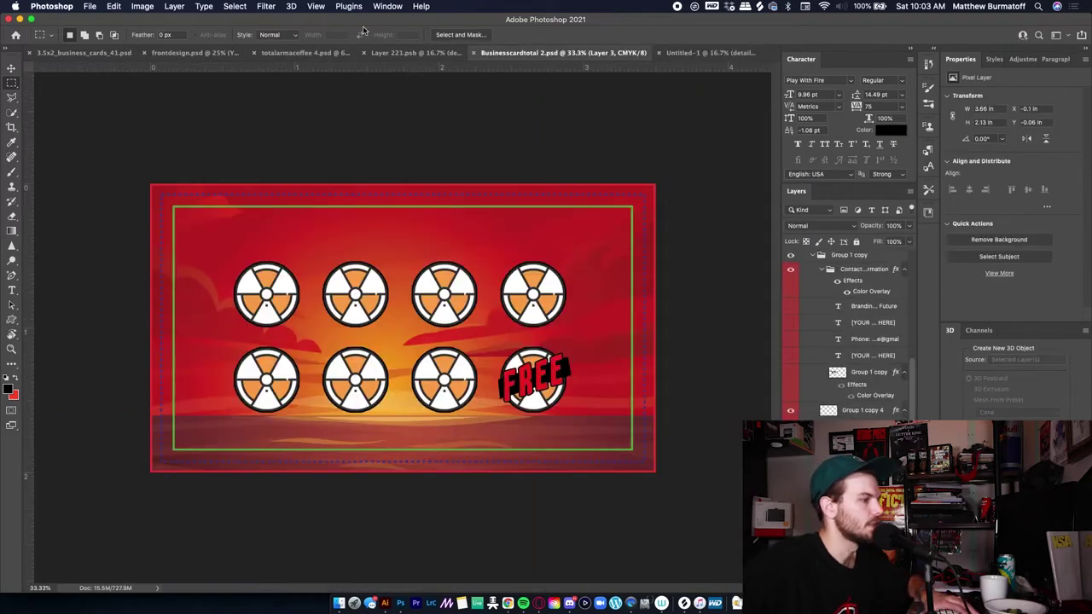
click(474, 54)
click(465, 53)
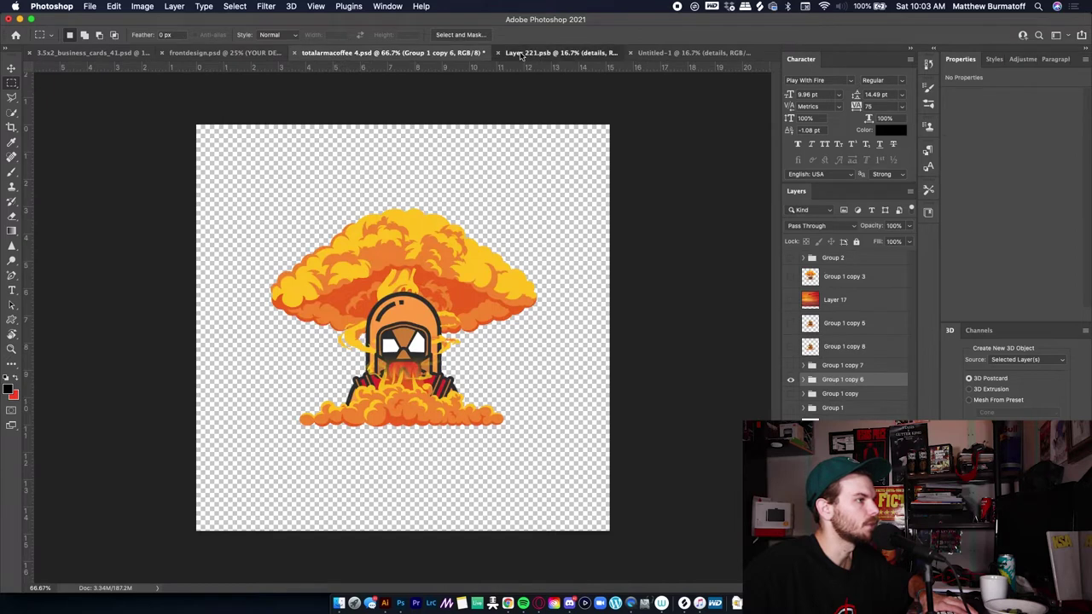
click(521, 54)
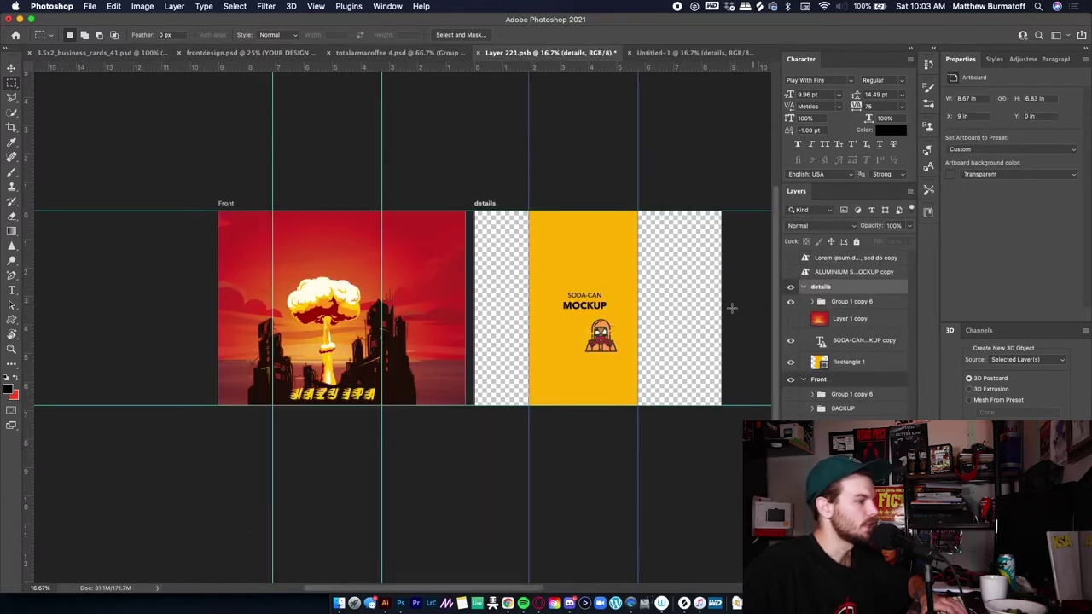
key(Delete)
key(super+equal)
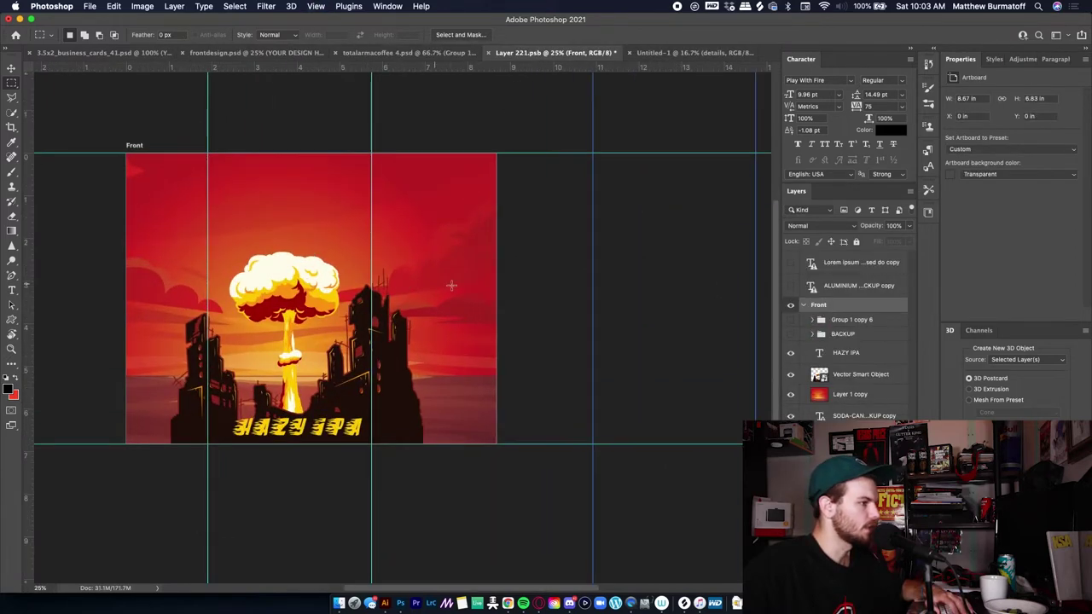
- Crop the Front artboard to the two vertical guides, 3.84 in wide, and save the label
key(c)
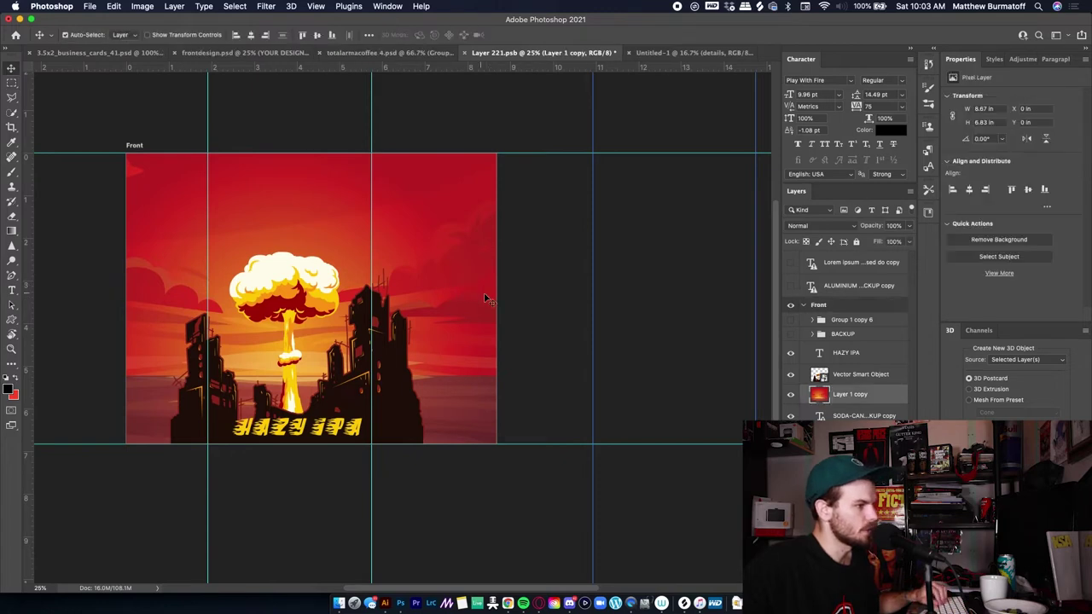
drag(501, 301, 371, 299)
drag(128, 299, 208, 298)
key(Return)
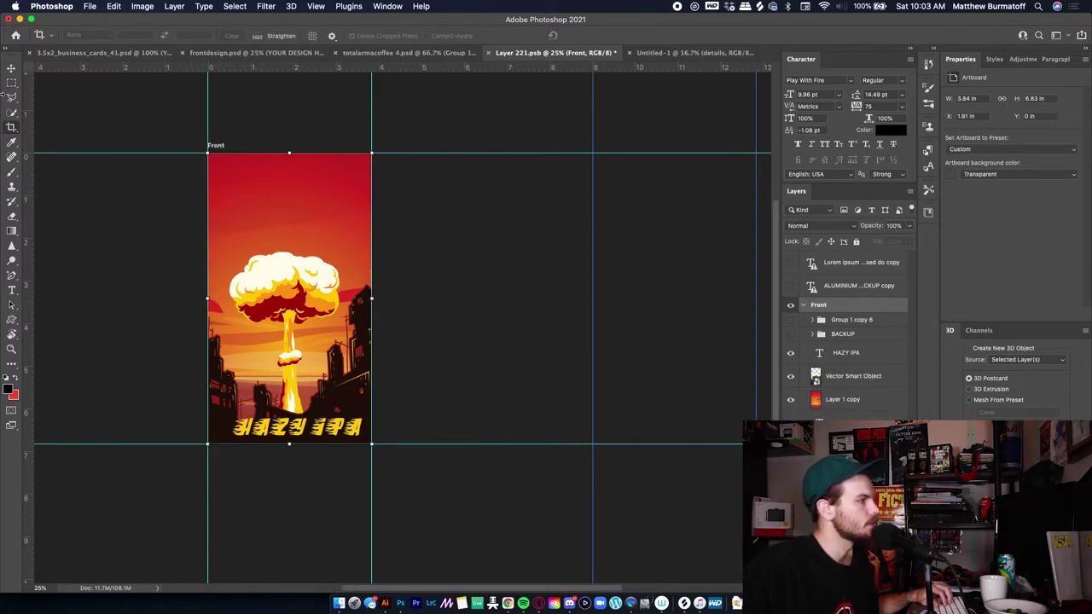
key(m)
key(super+s)
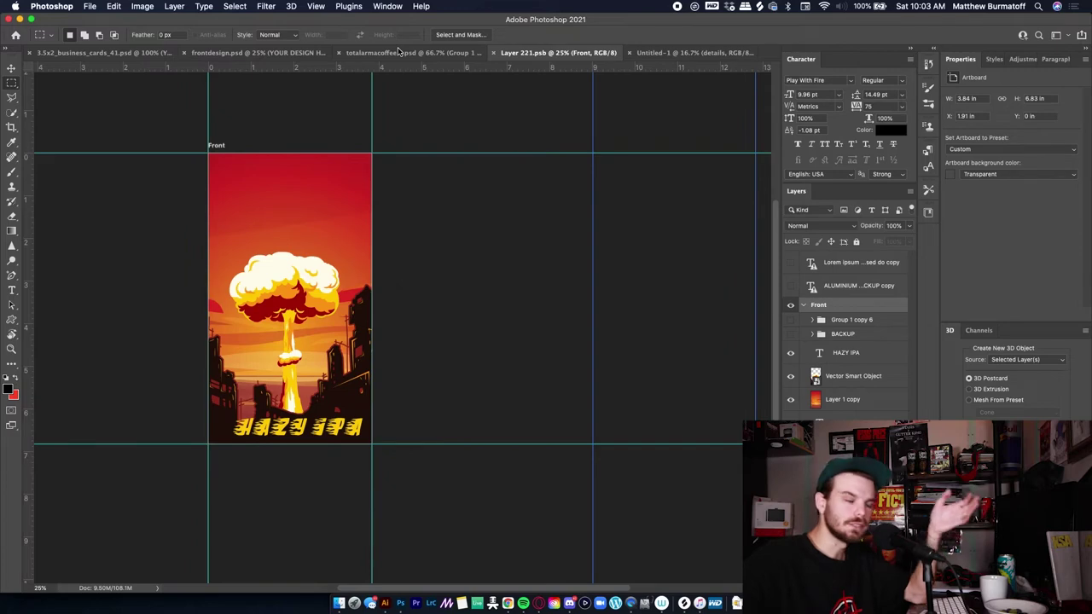
- In frontdesign.psd, hide Layer 2, text copy, Layer 1 and the label's layer effects, and close totalarmacoffee 4.psd
click(397, 53)
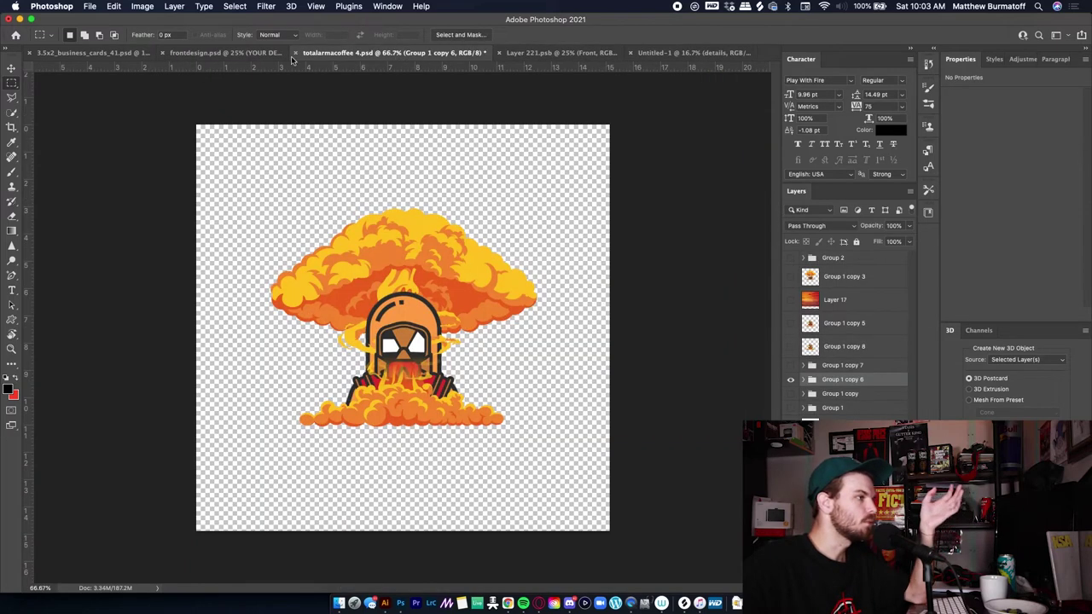
click(226, 52)
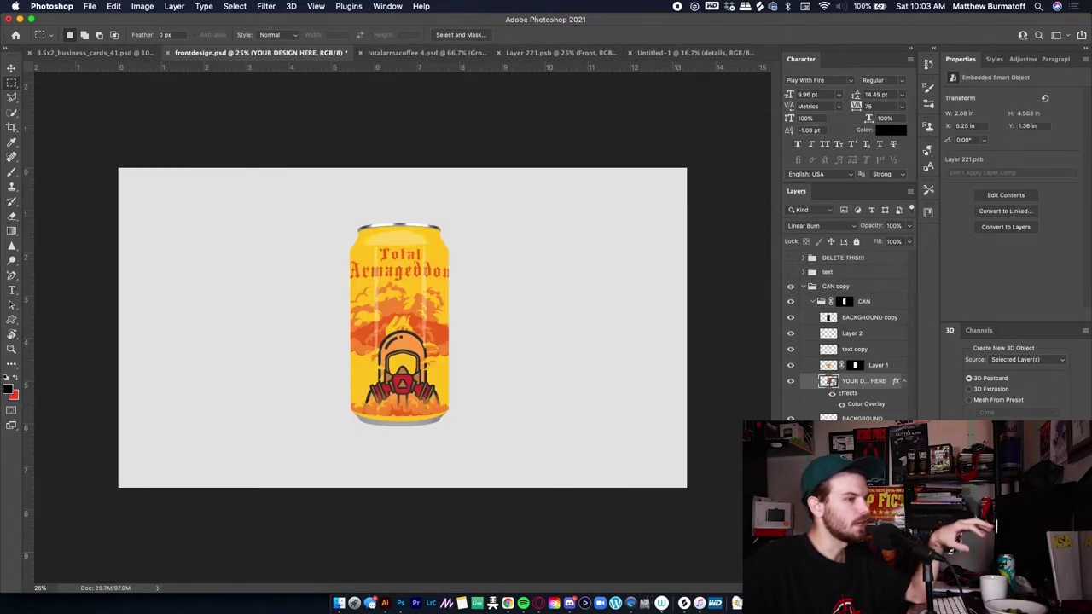
double_click(832, 381)
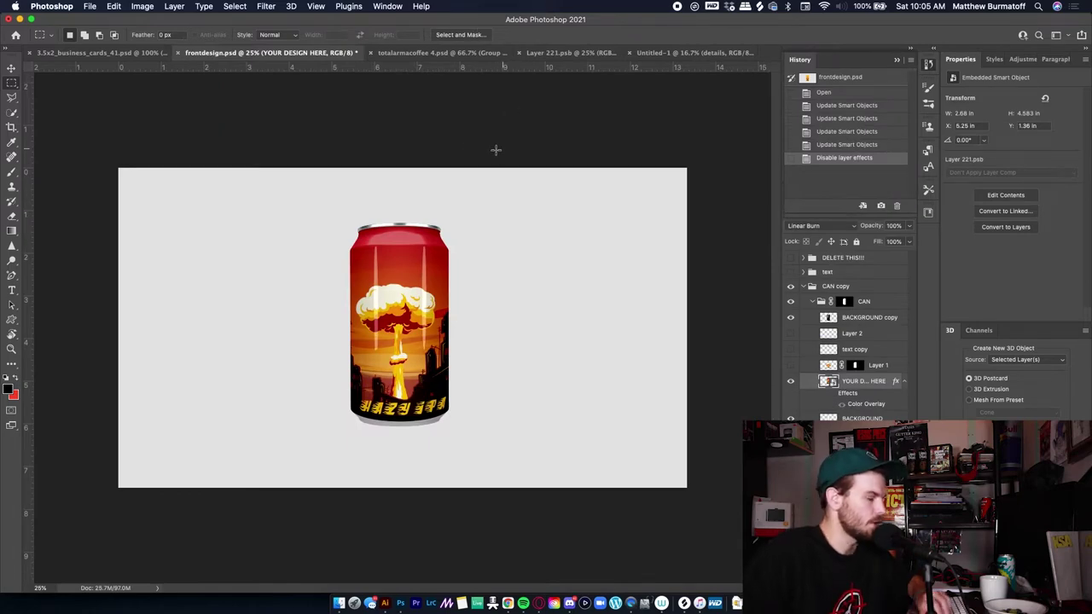
key(super+equal)
click(461, 52)
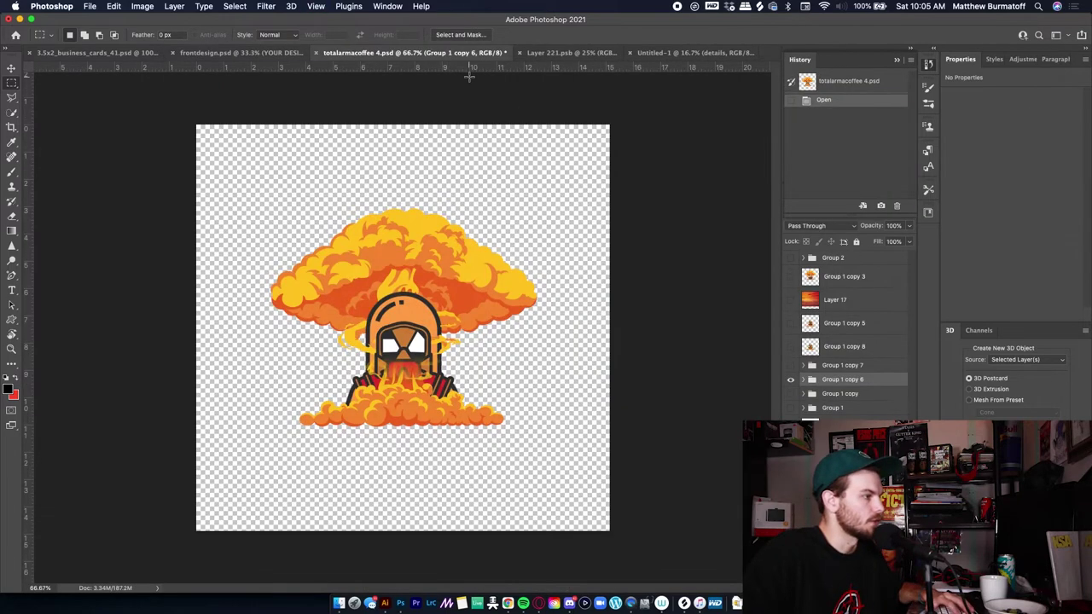
click(316, 53)
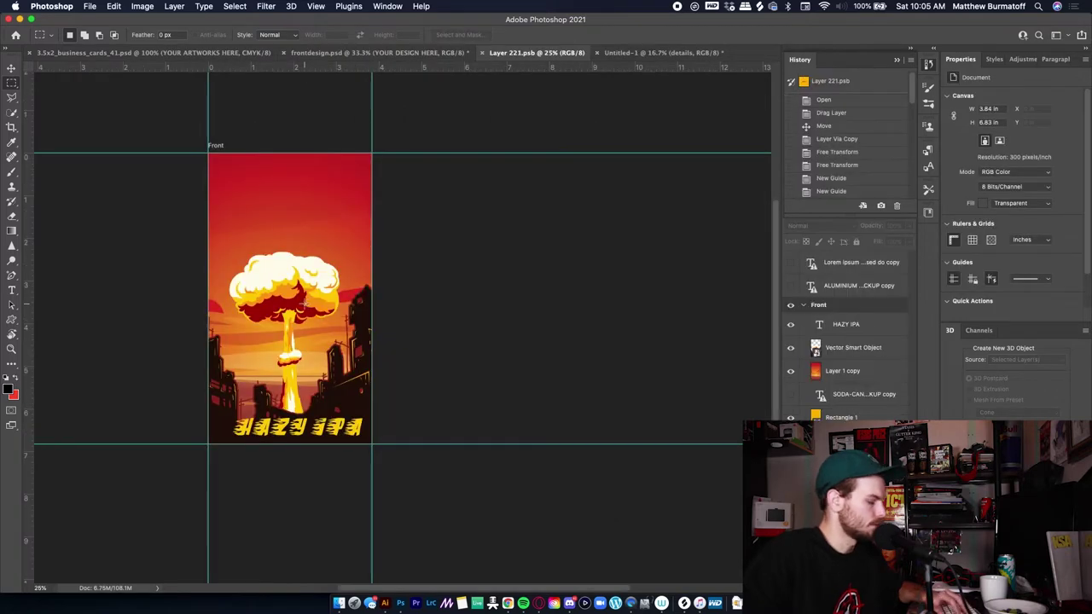
- In Layer 221.psb, center the HAZY IPA text near the lower edge and shift the sunset background up to Y -0.78 in
key(super+equal)
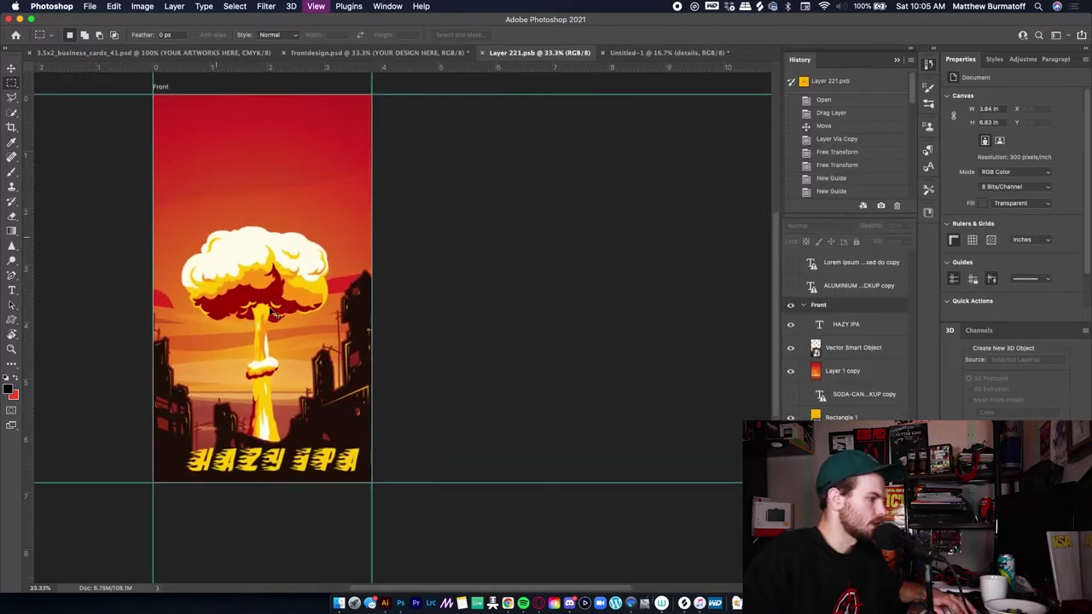
drag(250, 331, 428, 284)
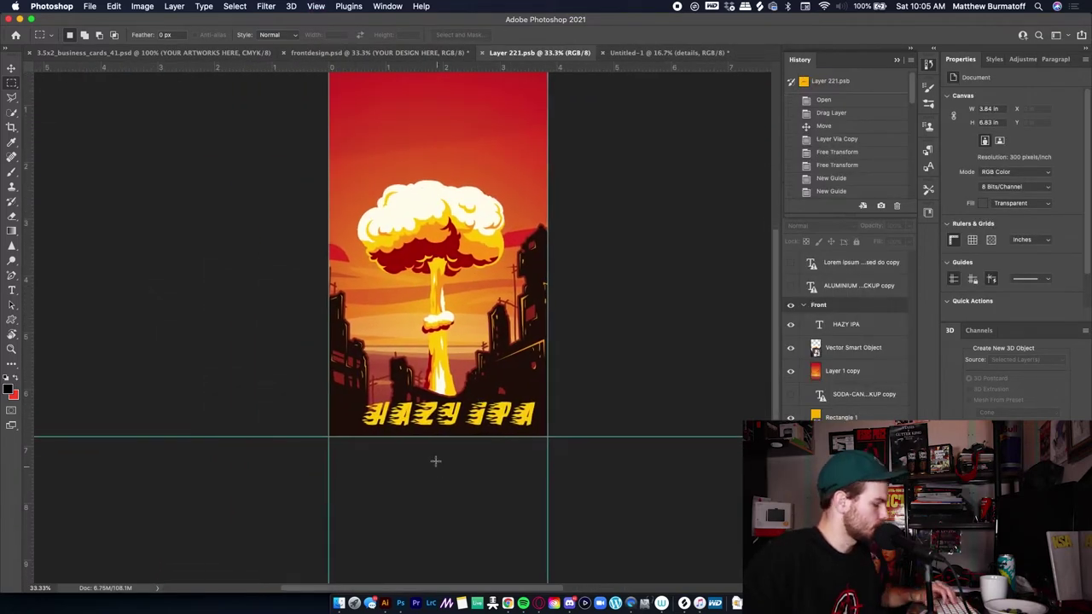
key(v)
mouse_move(458, 419)
mouse_down()
mouse_move(447, 407)
mouse_move(447, 418)
mouse_up()
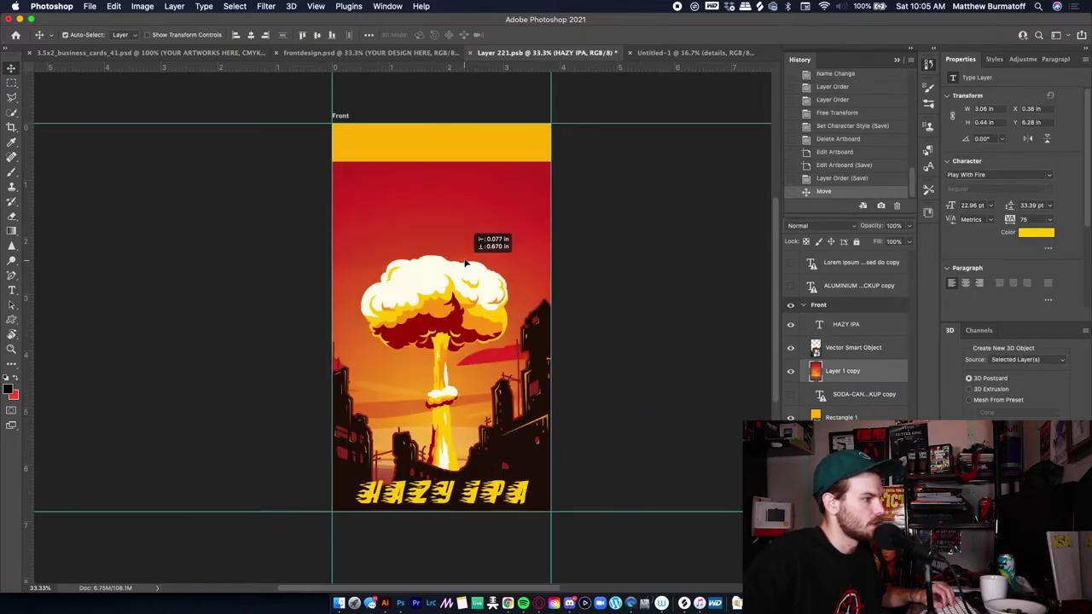
drag(464, 259, 475, 182)
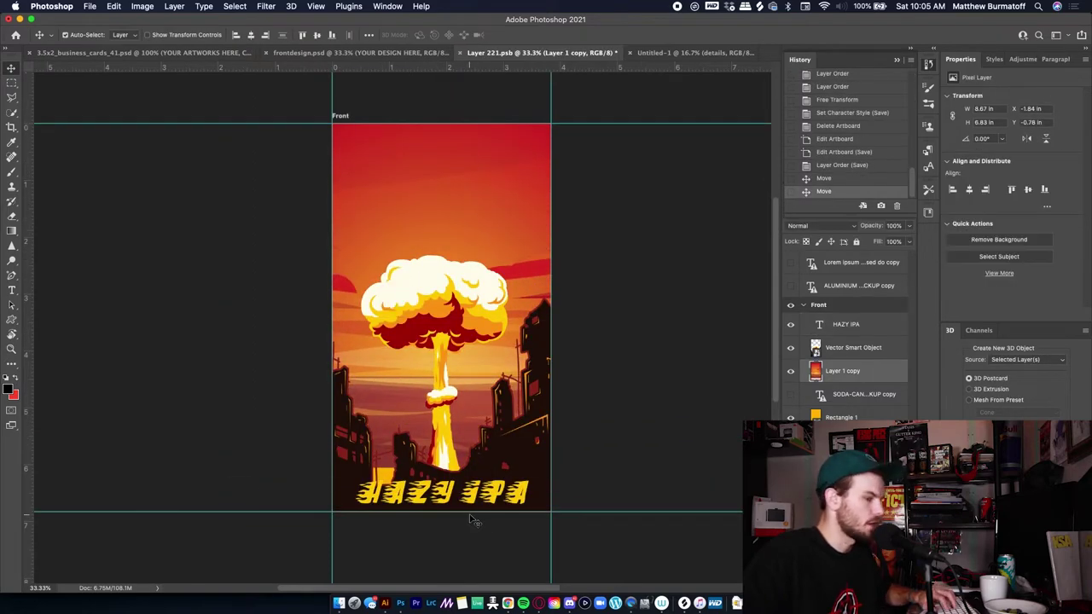
- Stretch the lower strip of the sunset background down past the artboard's lower edge to cover the yellow gap
key(m)
drag(324, 453, 595, 534)
key(ctrl+t)
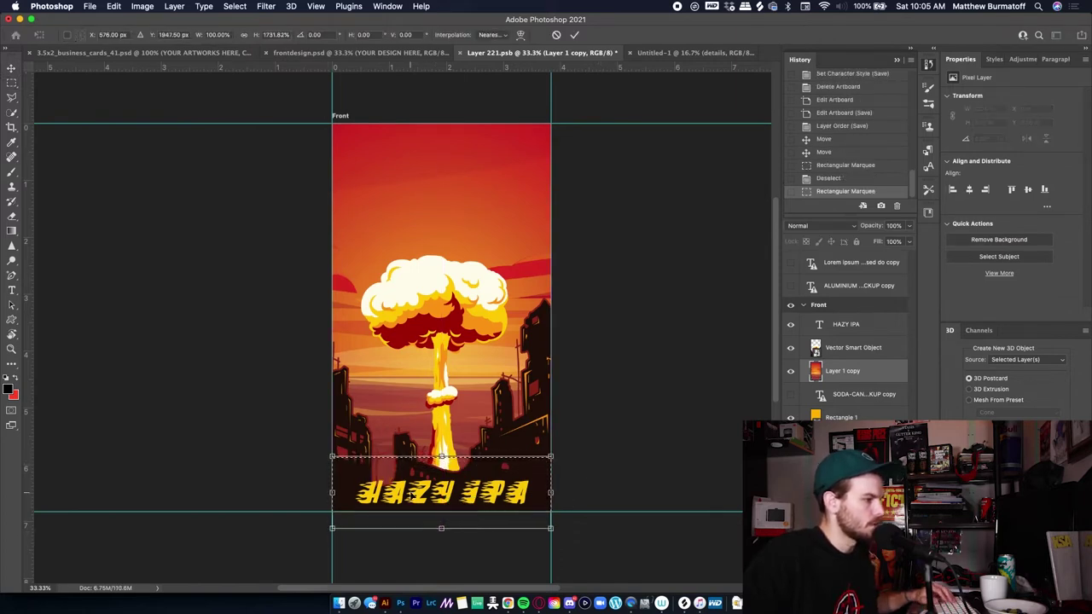
key(Return)
key(super+d)
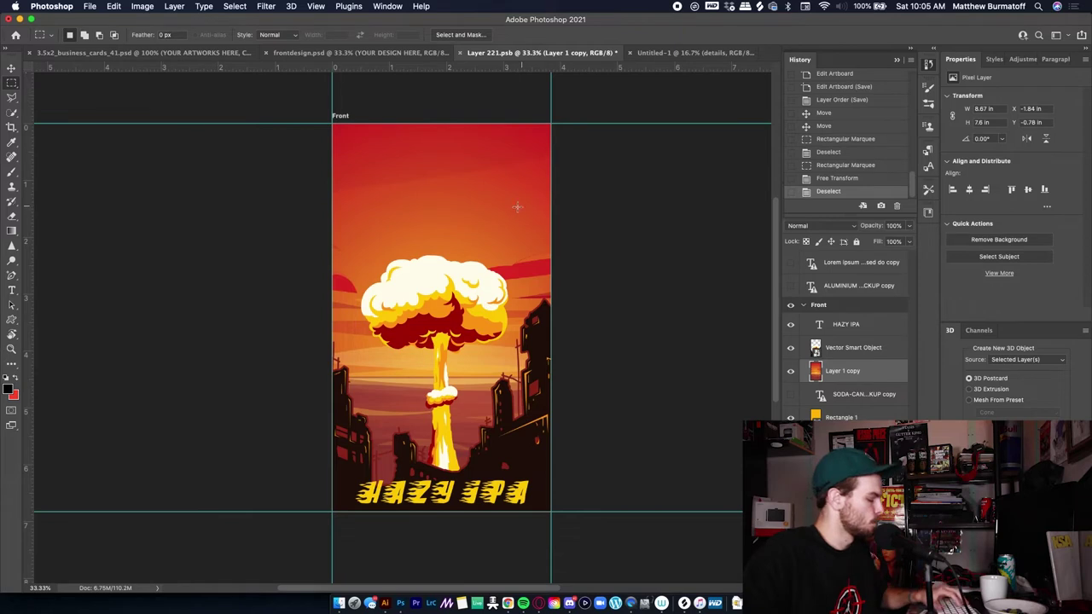
- Sample the orange from the middle of the sky and draw a gradient across the artboard's upper part on a new layer
key(i)
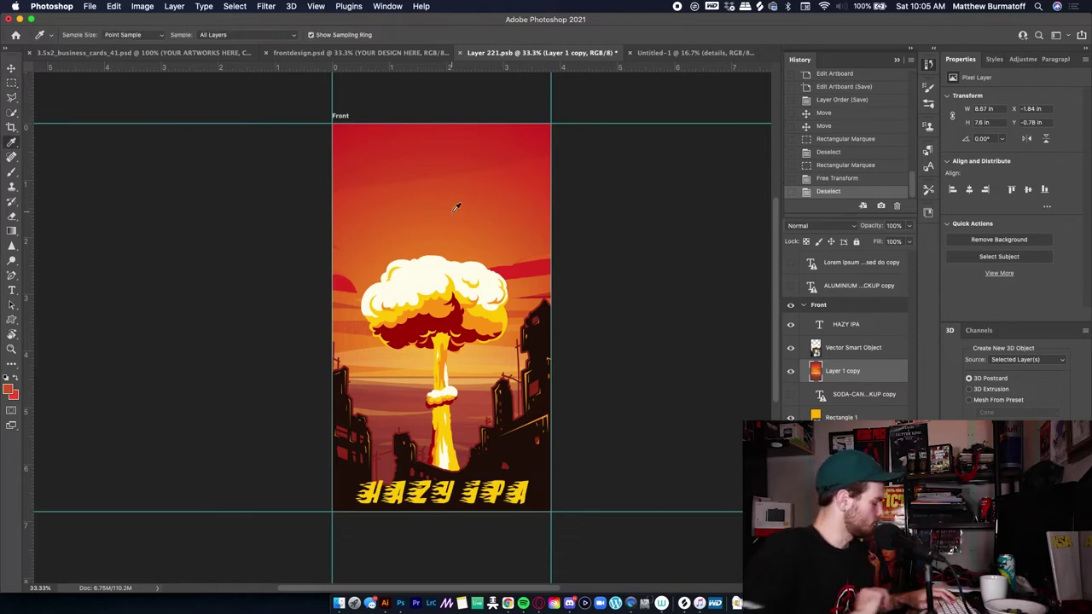
key(super+shift+alt+n)
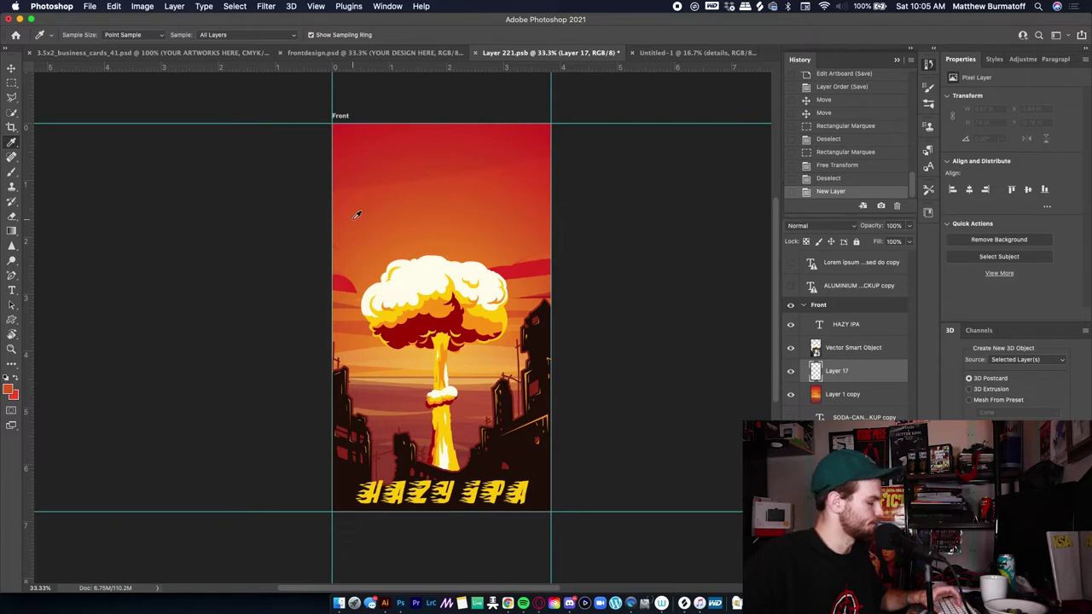
key(g)
drag(424, 201, 419, 78)
drag(406, 431, 402, 200)
drag(430, 218, 431, 162)
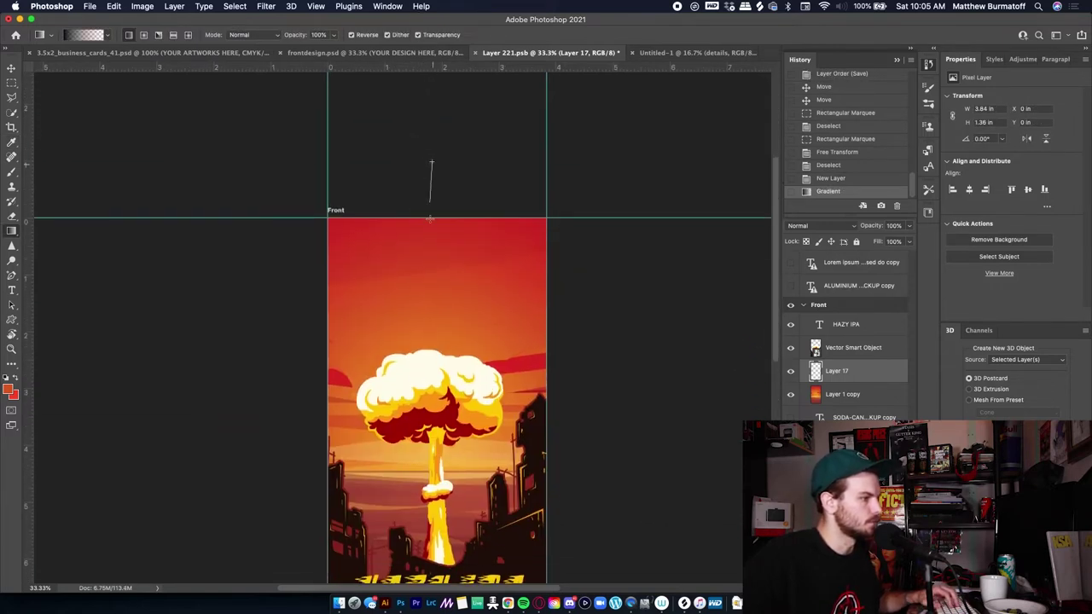
drag(431, 307, 348, 253)
key(super+z)
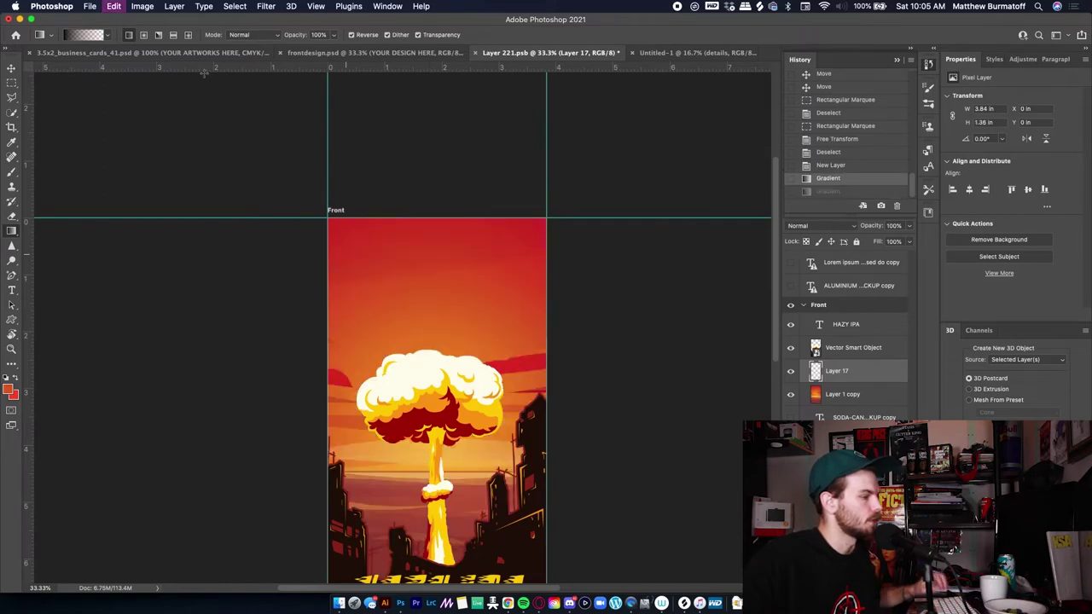
click(97, 38)
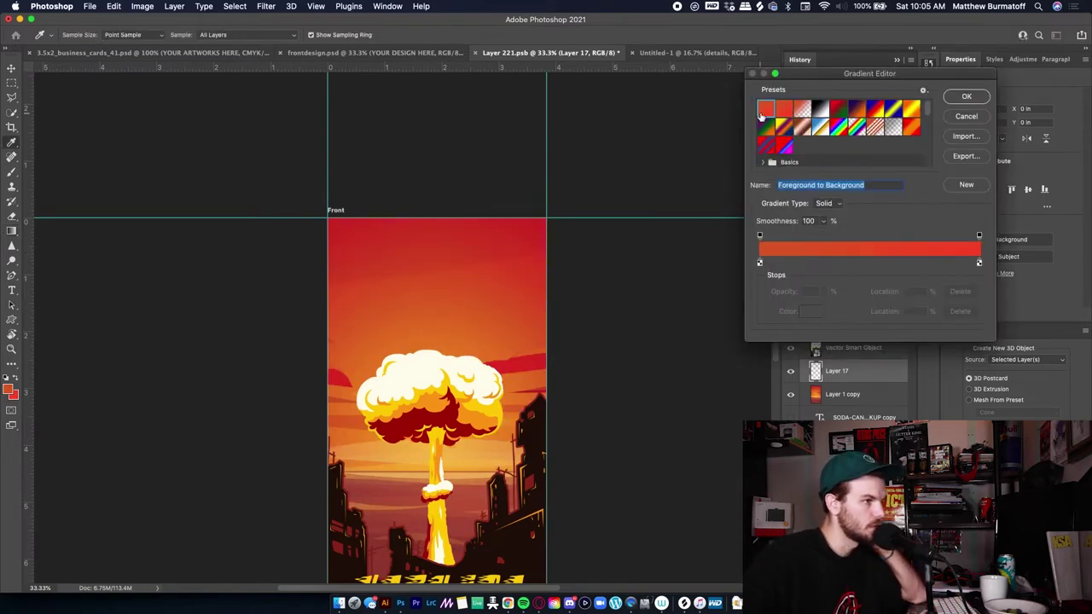
key(super+z)
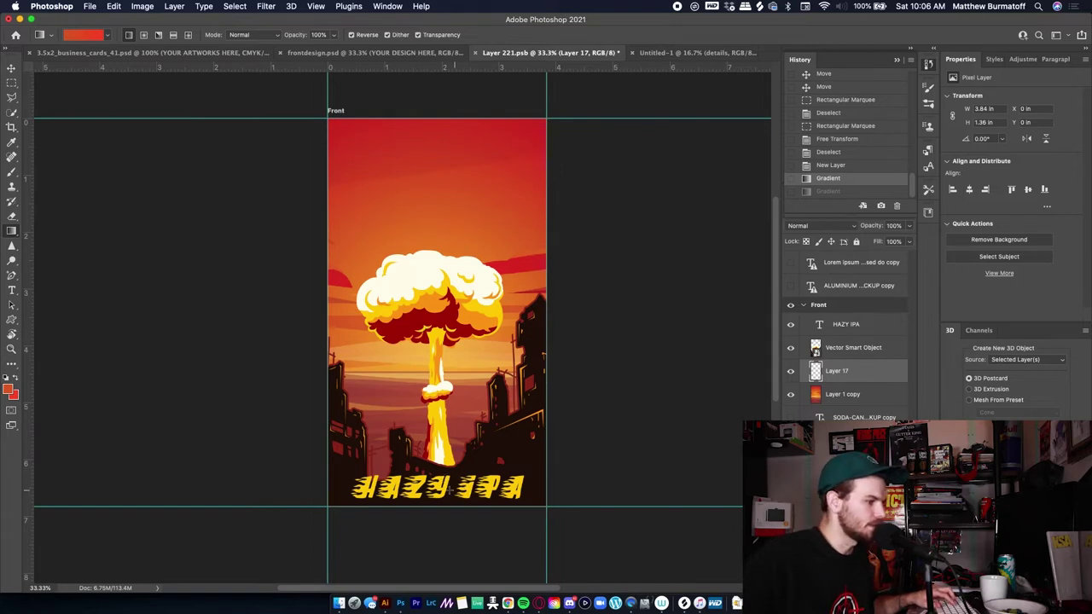
- Replace the HAZY IPA text near the artboard's lower edge with "sour hazy ipa"
key(t)
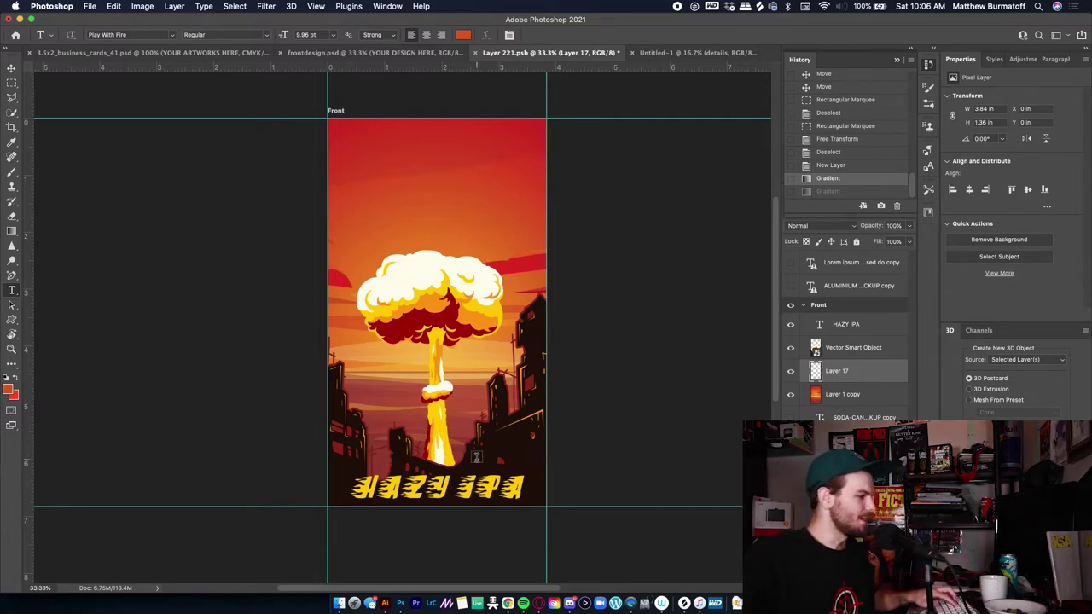
click(451, 485)
key(super+a)
text(SOUR)
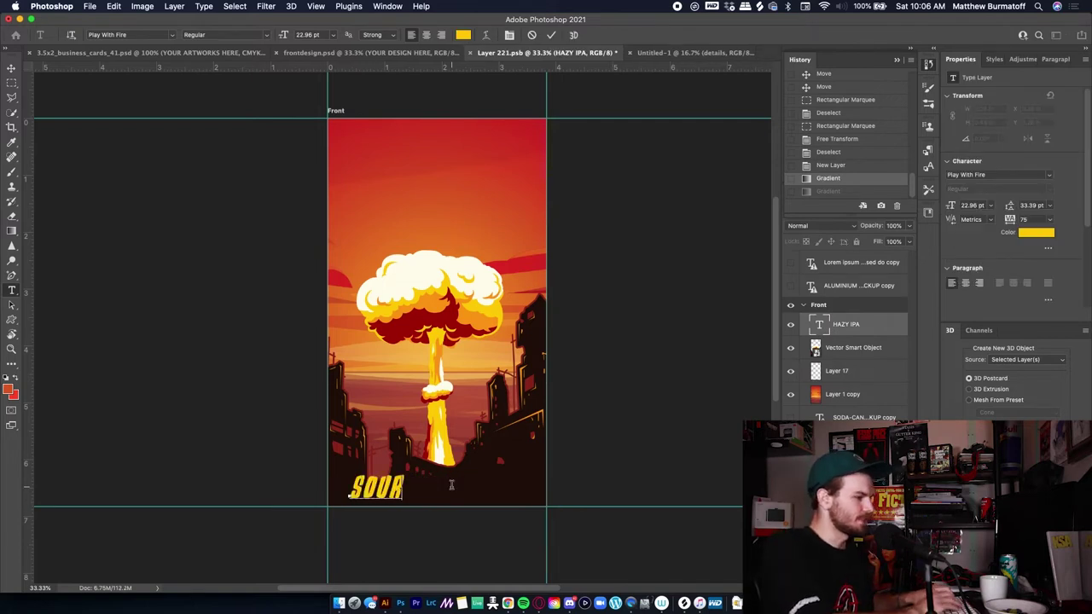
text( HAZY iPA)
key(BackSpace)
key(BackSpace)
key(BackSpace)
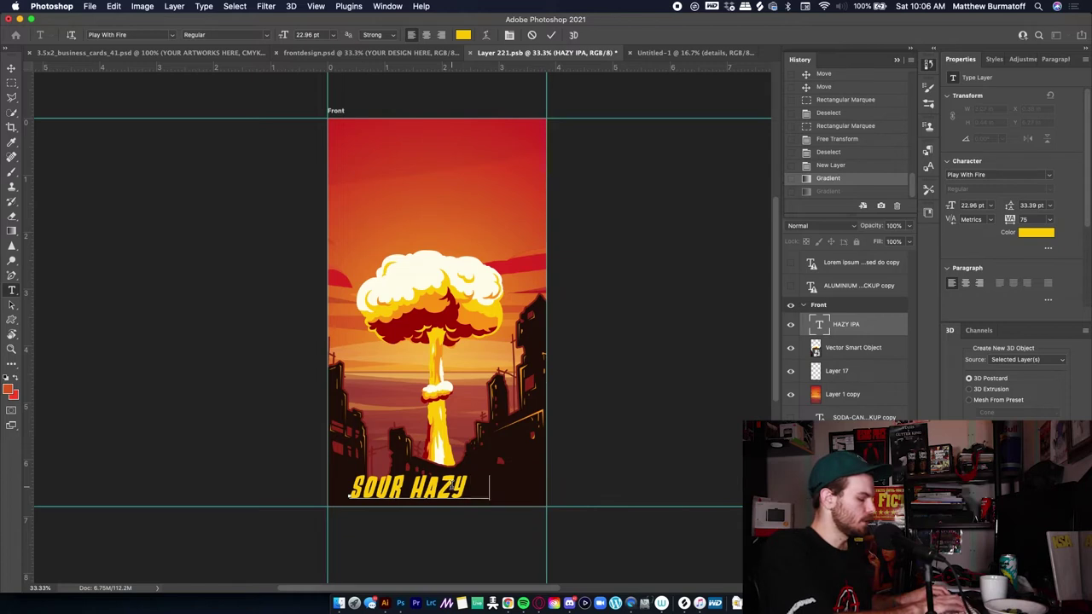
text(IPA)
key(BackSpace)
key(BackSpace)
key(BackSpace)
text(iPA)
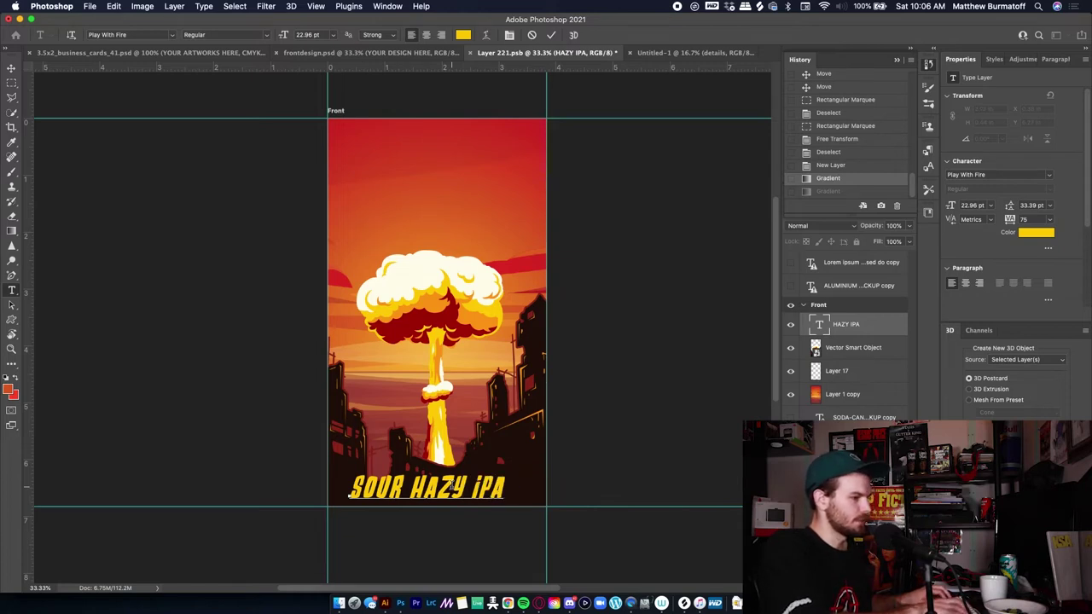
- Try All Caps on the whole sour hazy ipa text, turn it back off, and commit the lettering
click(928, 63)
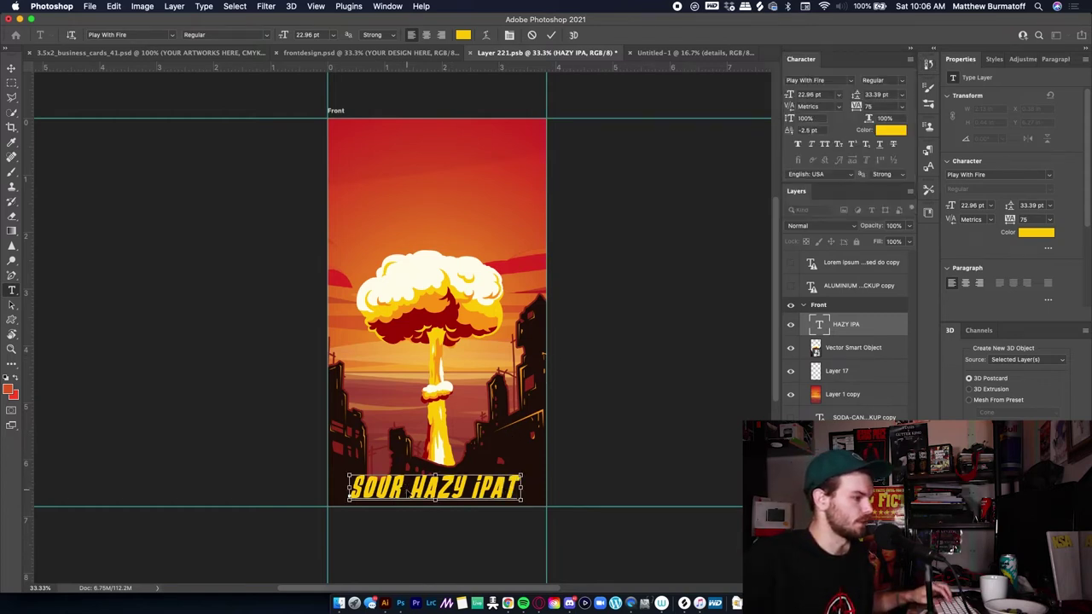
key(super+a)
click(824, 144)
click(826, 147)
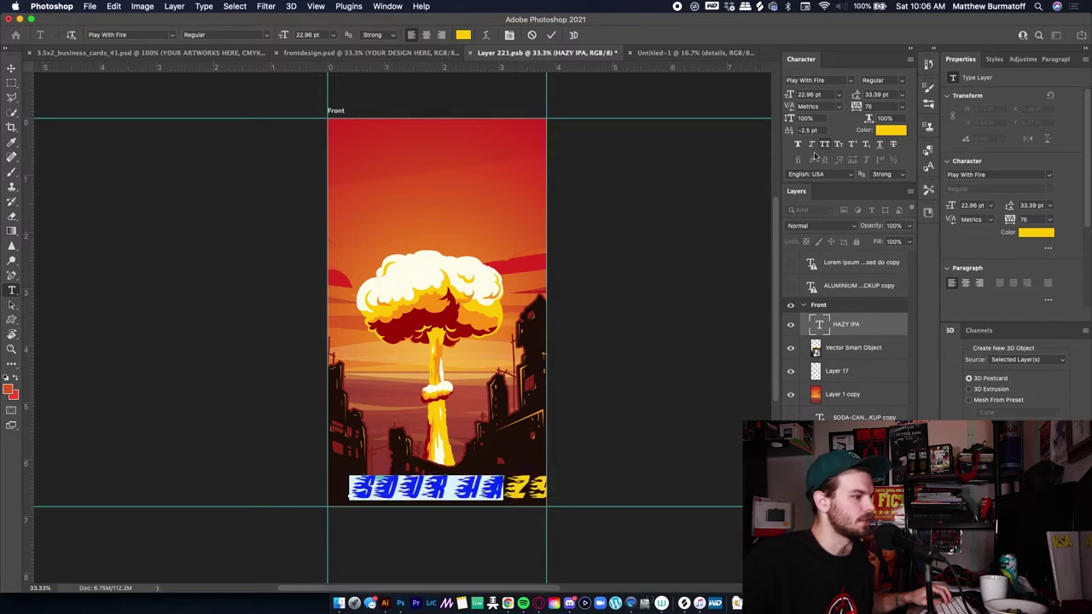
click(12, 82)
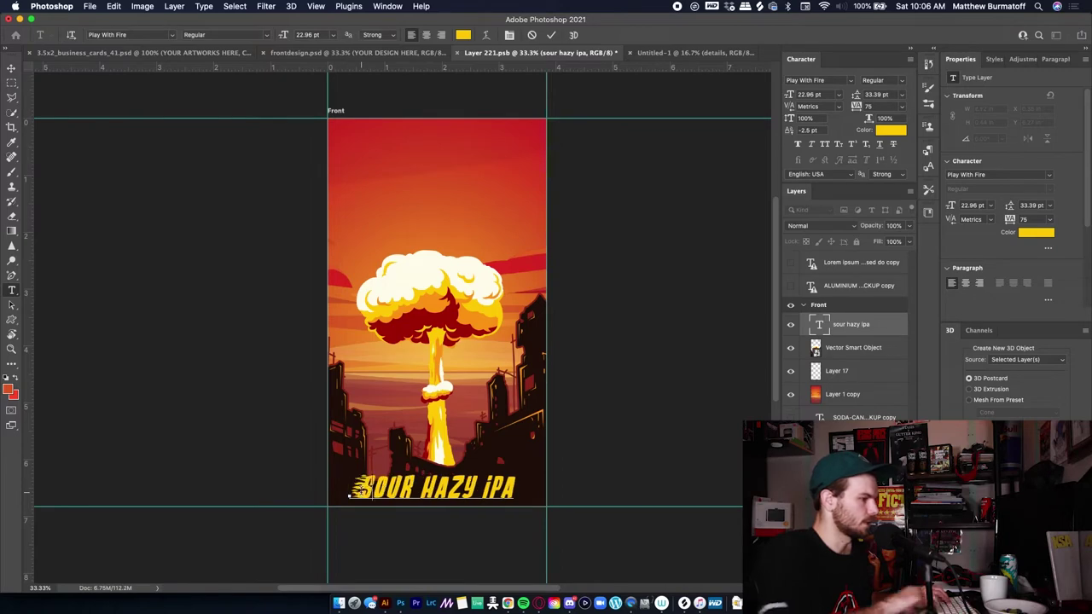
- Move the sour hazy ipa text up slightly and scale it down to about 2.39 in wide
key(super+plus)
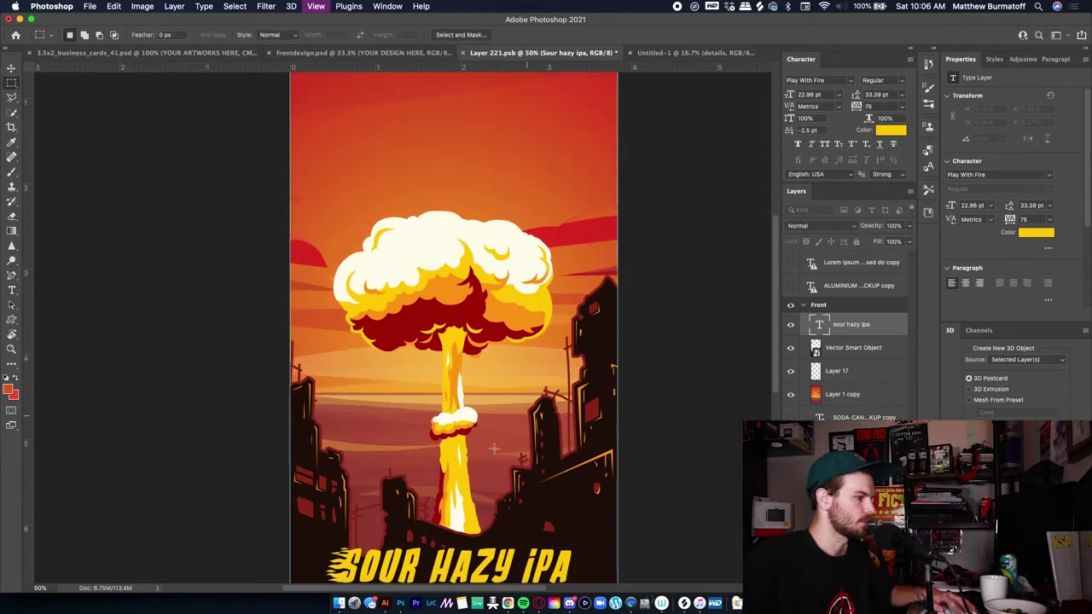
drag(496, 445, 468, 288)
key(v)
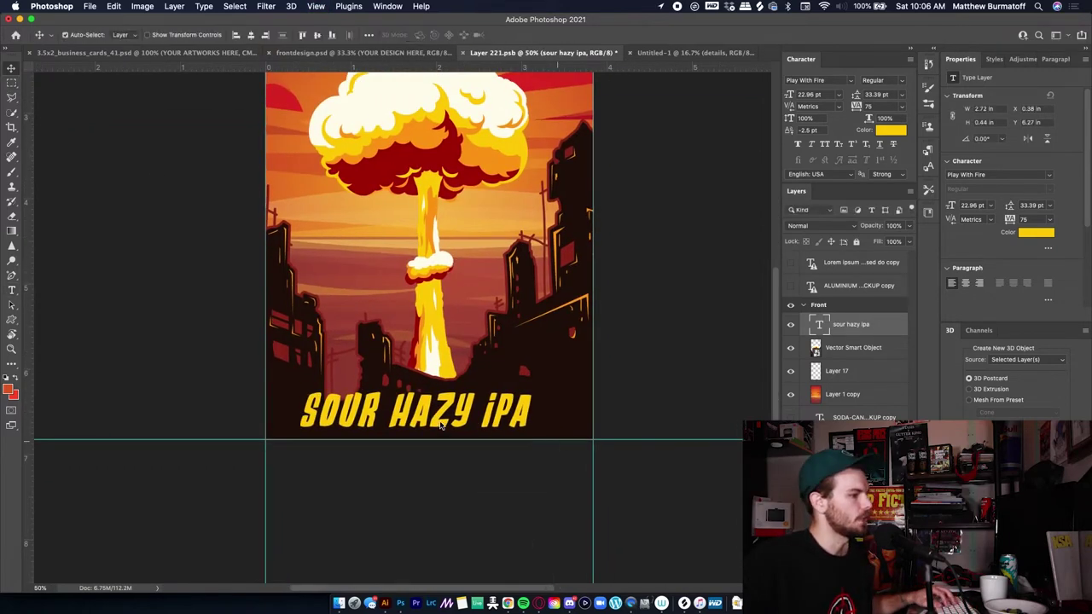
drag(442, 428, 451, 415)
key(super+t)
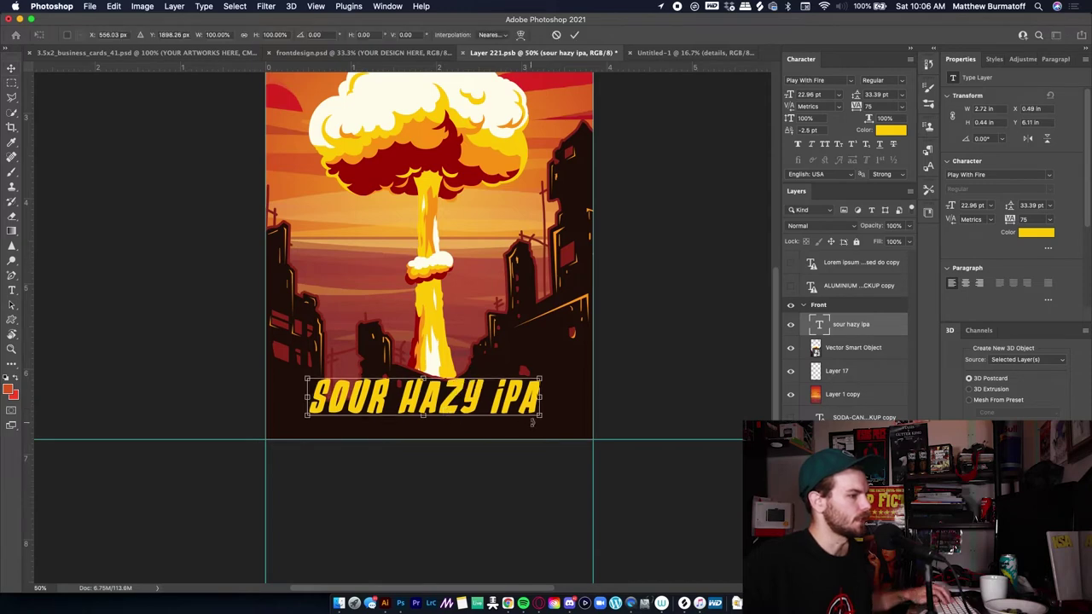
drag(537, 416, 503, 391)
key(Return)
- Duplicate the sour hazy ipa text layer and hide the copy
key(super+j)
drag(463, 296, 457, 407)
drag(531, 442, 529, 419)
key(m)
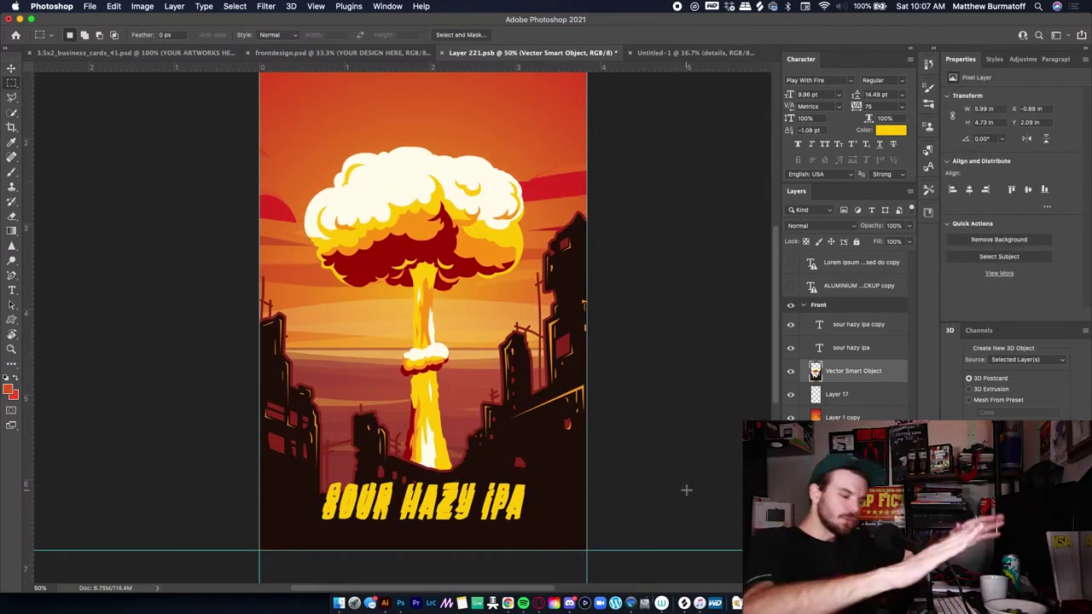
click(790, 325)
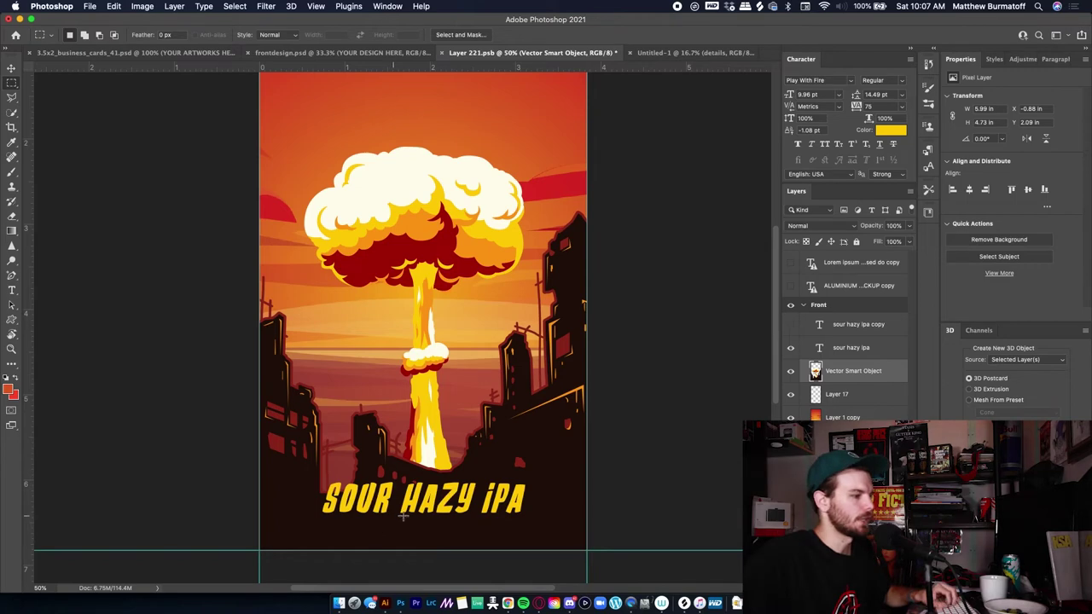
- Nudge the sour hazy ipa text down slightly and shift the explosion skyline artwork up a little
key(v)
click(441, 510)
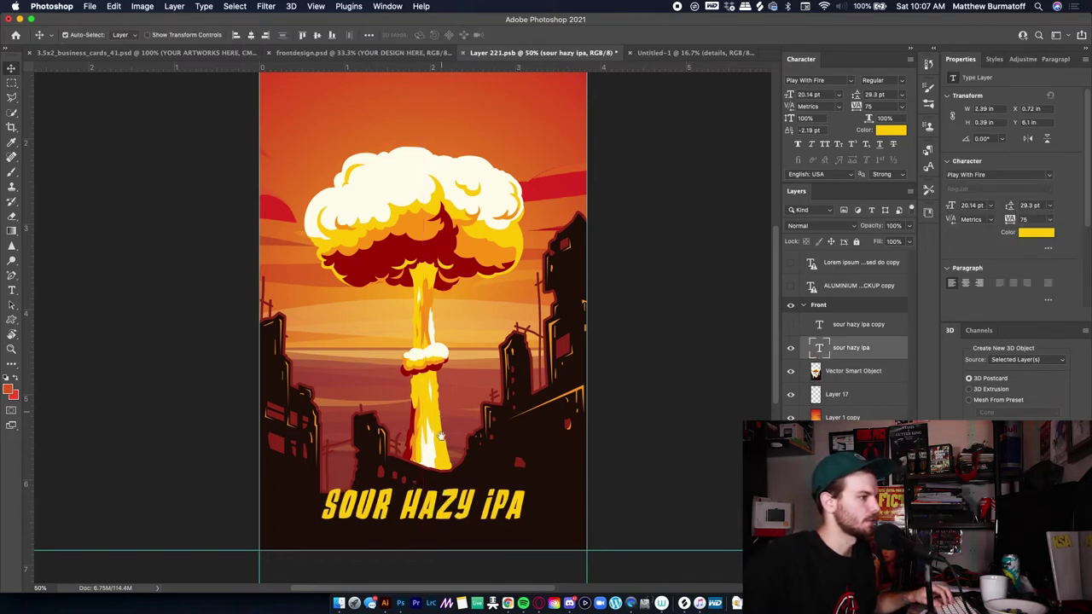
drag(444, 424, 439, 518)
drag(452, 373, 455, 352)
mouse_move(436, 440)
mouse_down()
mouse_move(436, 296)
mouse_move(434, 320)
mouse_up()
- Stretch the lower dark strip of the skyline artwork down past the artboard's lower edge
key(m)
mouse_move(597, 447)
mouse_down()
mouse_move(142, 468)
mouse_move(157, 461)
mouse_up()
key(super+t)
drag(419, 461, 419, 522)
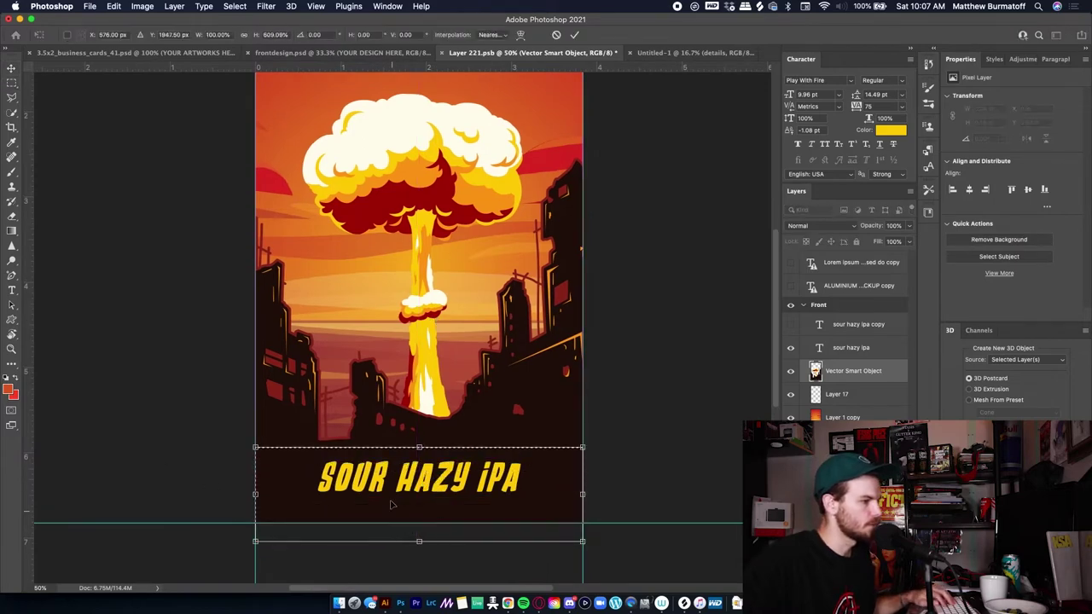
key(Return)
- Move the sour hazy ipa text up slightly and scale it to about 92%
key(v)
drag(443, 489, 442, 481)
key(super+t)
drag(517, 489, 506, 483)
key(Return)
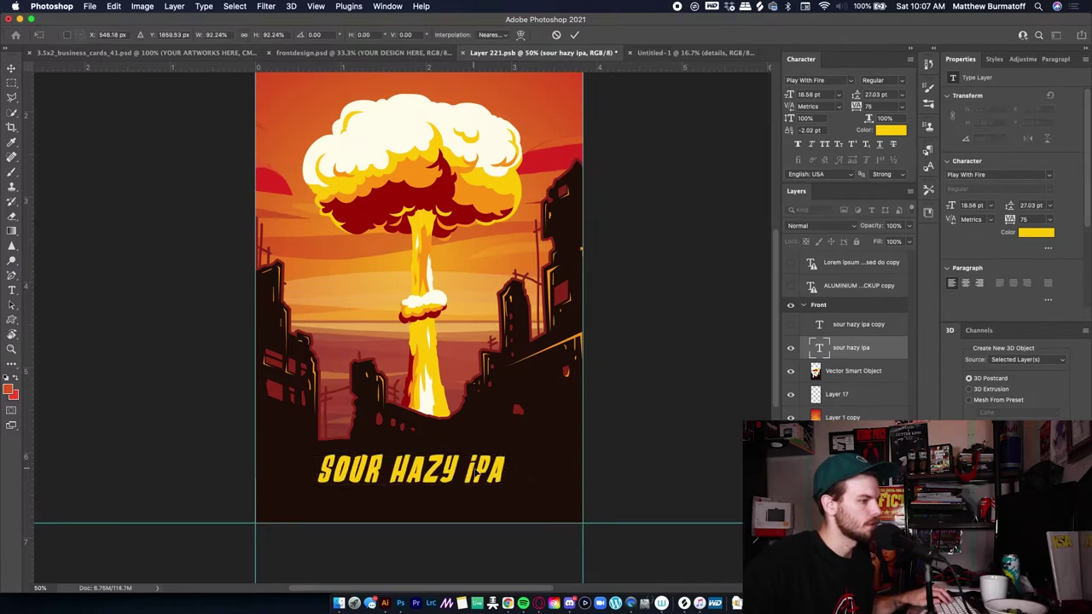
- Duplicate the sour hazy ipa text directly below itself and change the copy's wording to "beer"
drag(441, 475, 430, 529)
key(super+j)
key(t)
click(429, 509)
key(super+a)
text(beer)
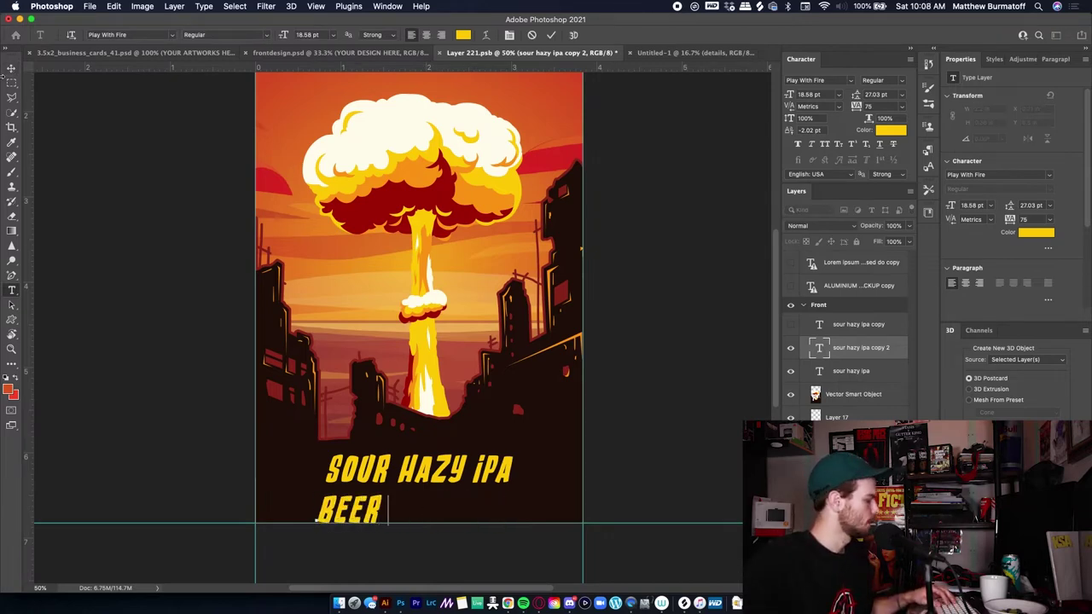
text( /)
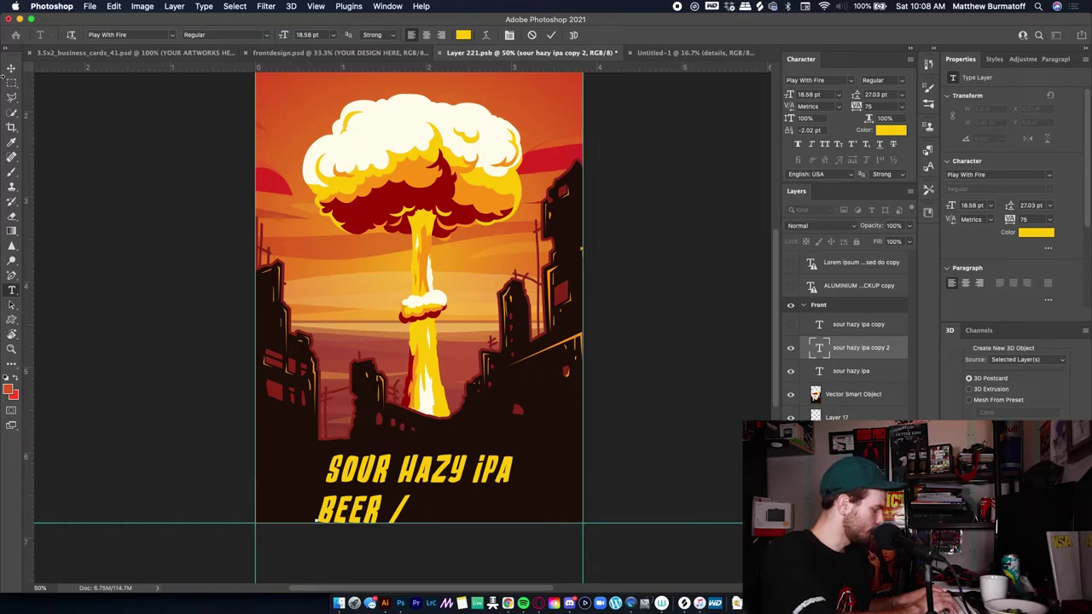
text( biè)
key(BackSpace)
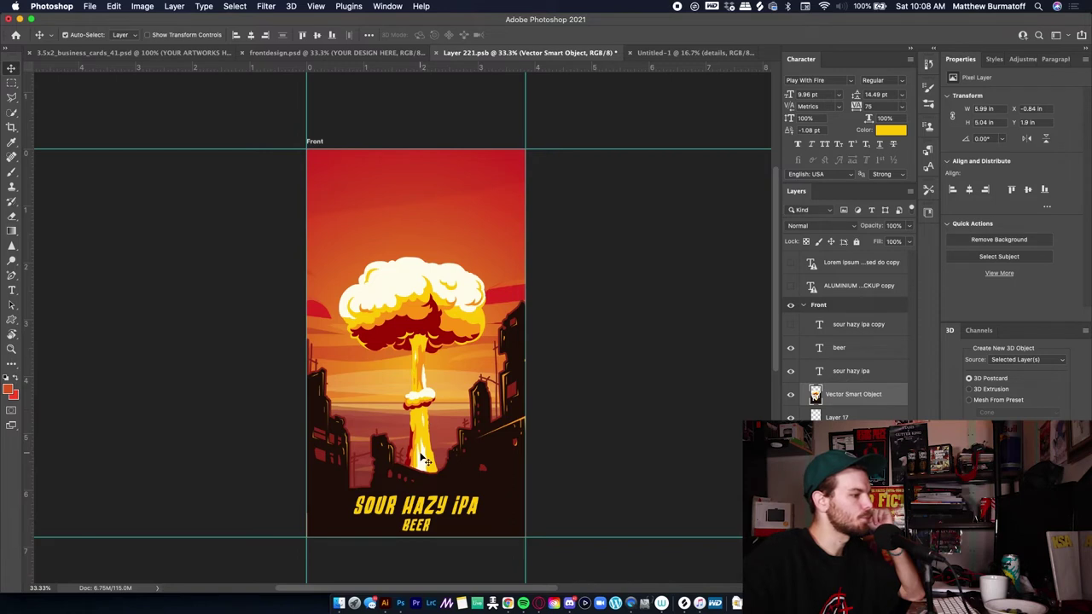
- Nudge the explosion artwork slightly and center the sour hazy ipa text above the beer line
drag(421, 448, 424, 448)
drag(429, 521, 427, 509)
key(super+equal)
key(super+equal)
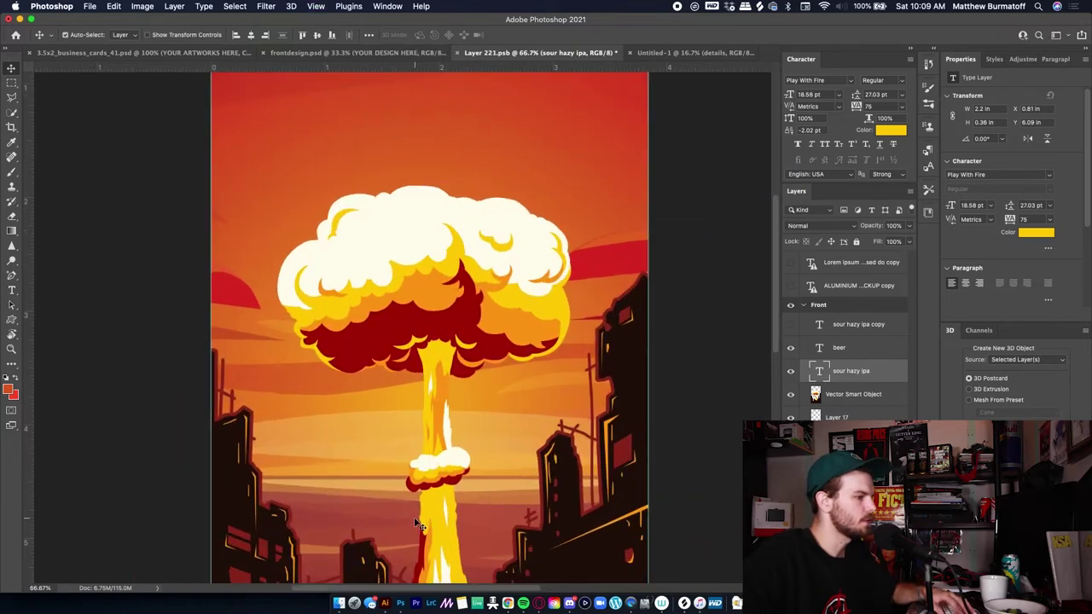
scroll(415, 522, down, 5)
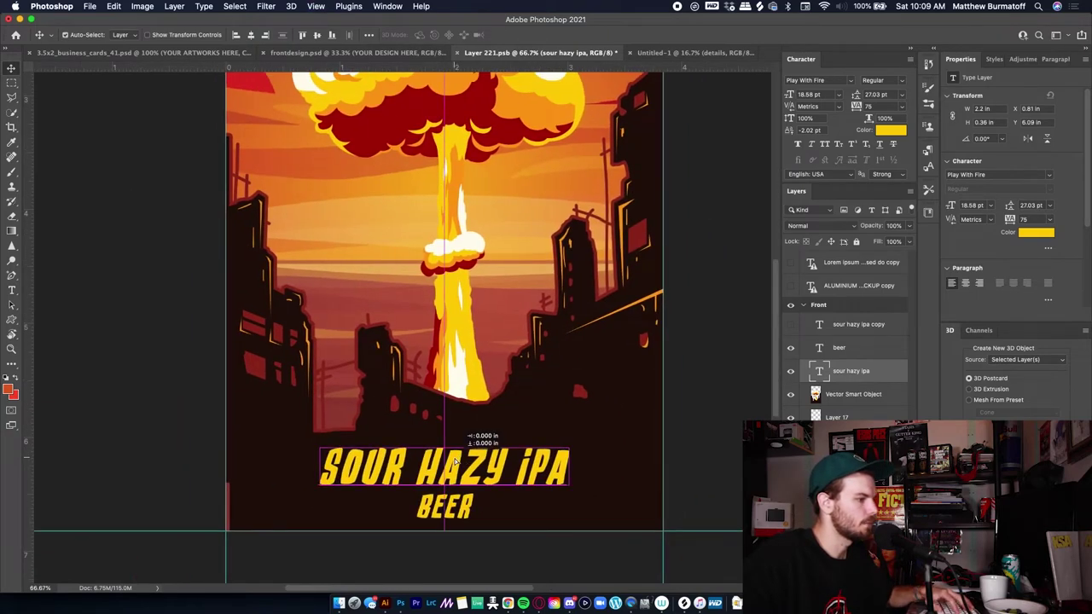
drag(454, 507, 451, 476)
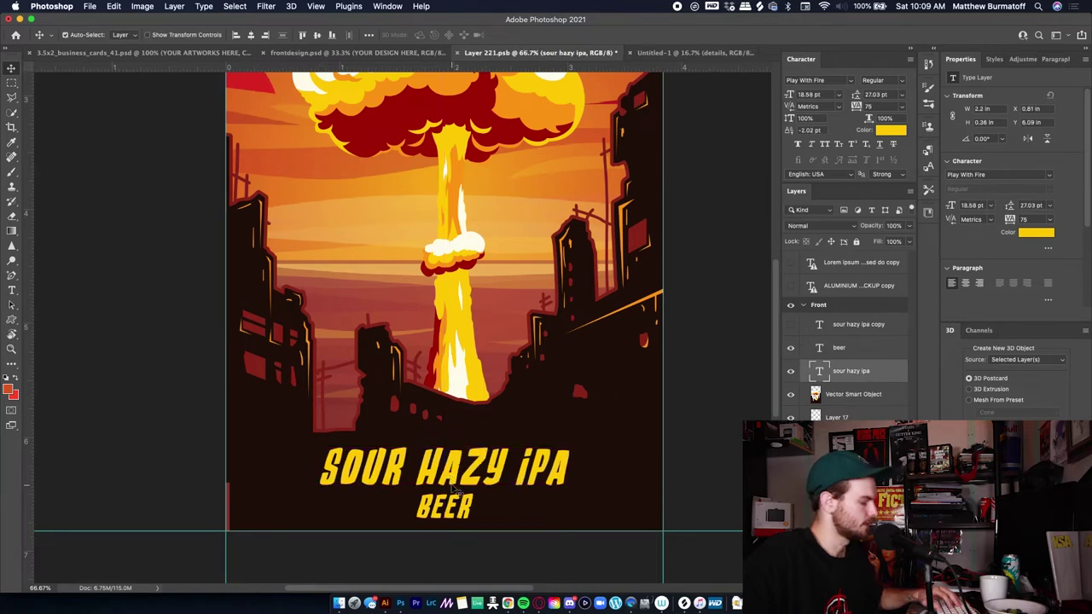
- Add a vertical guide through the center of the sour hazy ipa text and check the beer text against it
key(super+t)
key(Return)
drag(28, 364, 431, 358)
drag(442, 358, 443, 360)
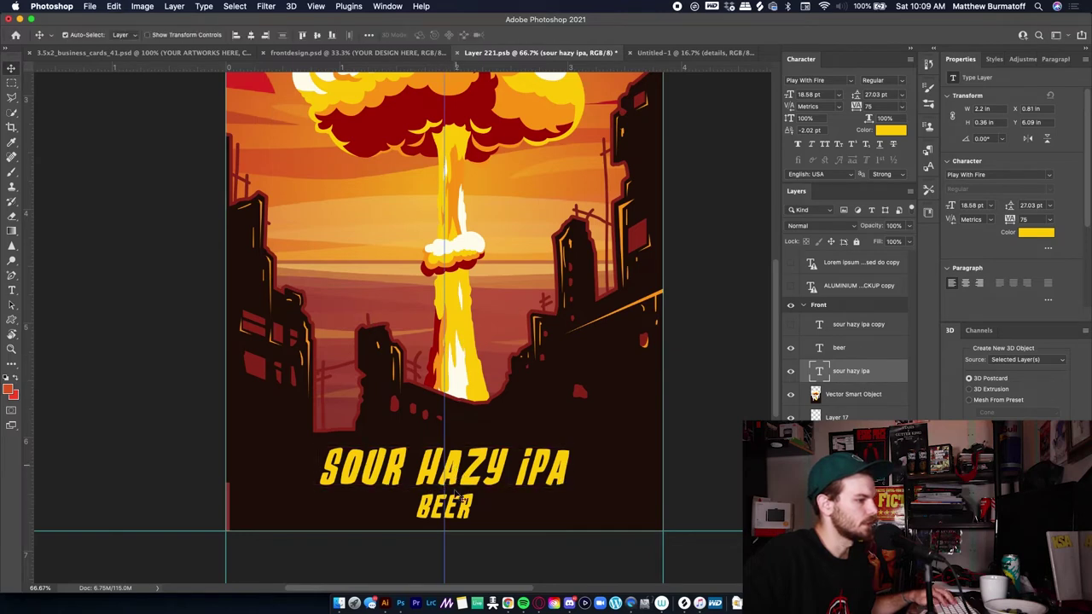
super+click(458, 504)
key(super+t)
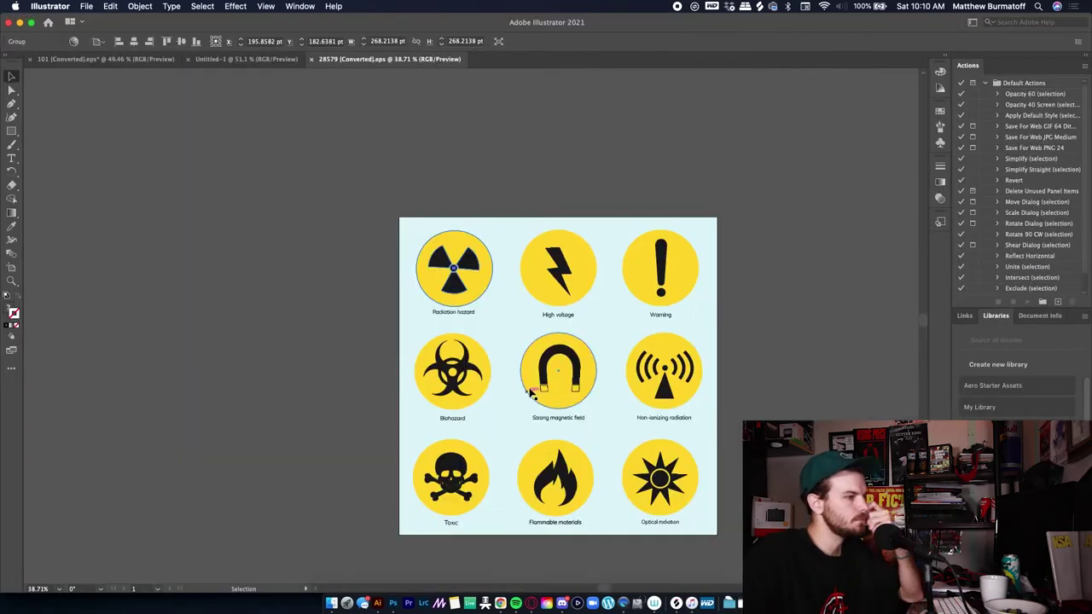
- In Illustrator's 28579 [Converted].eps, select the Biohazard icon and hide the other icon groups
click(460, 381)
click(460, 381)
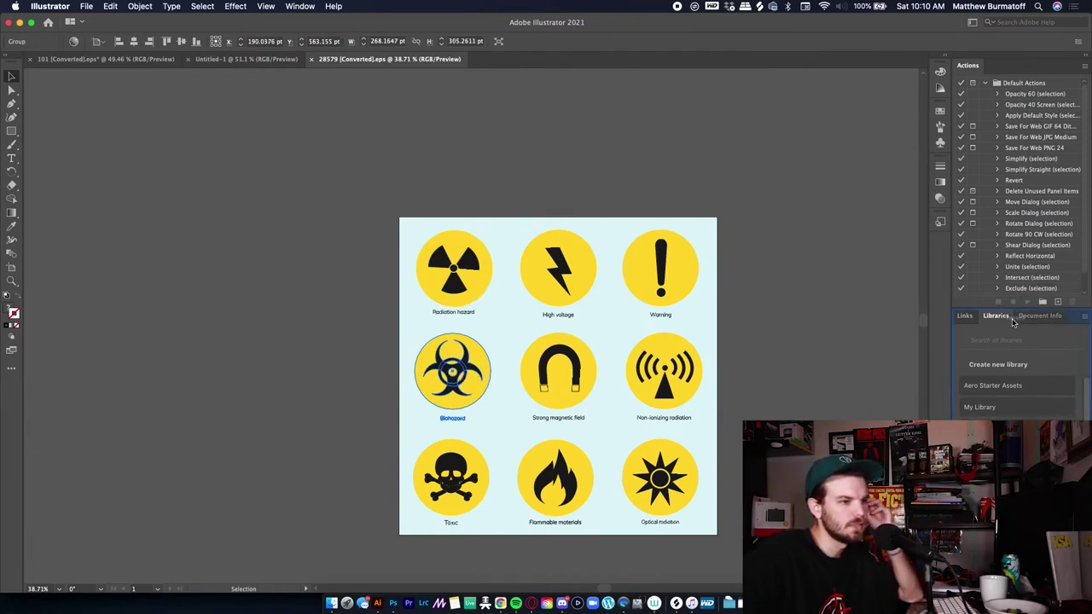
key(F7)
click(987, 290)
drag(960, 302, 960, 349)
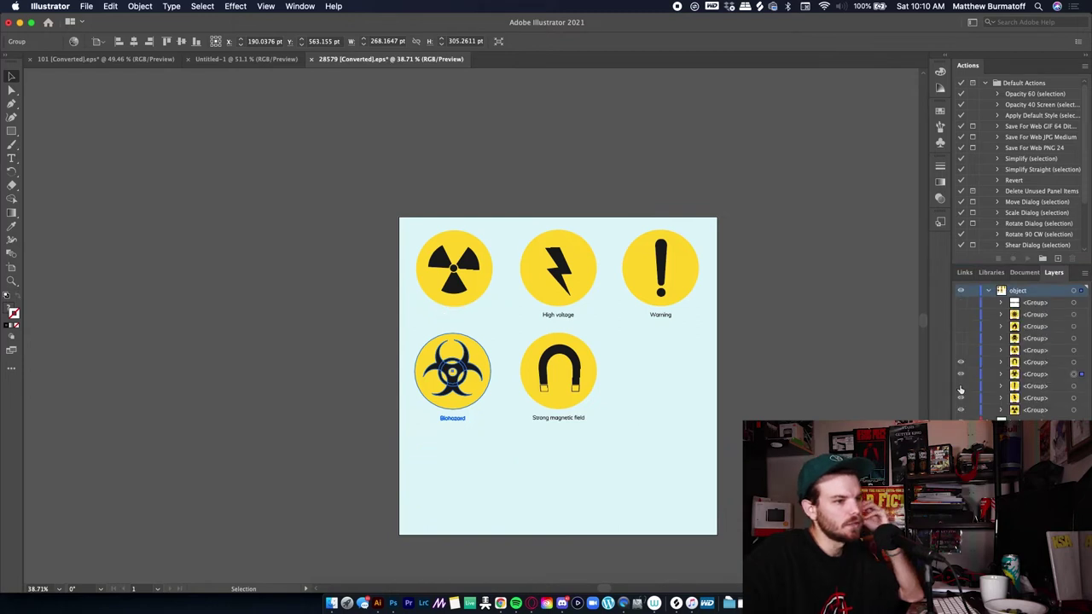
click(961, 362)
- Hide the Biohazard icon's caption, yellow circle and the pale blue background, and select the remaining black symbol
click(1002, 375)
click(961, 387)
click(614, 405)
click(463, 379)
click(1014, 398)
click(960, 422)
drag(501, 323, 420, 393)
click(431, 385)
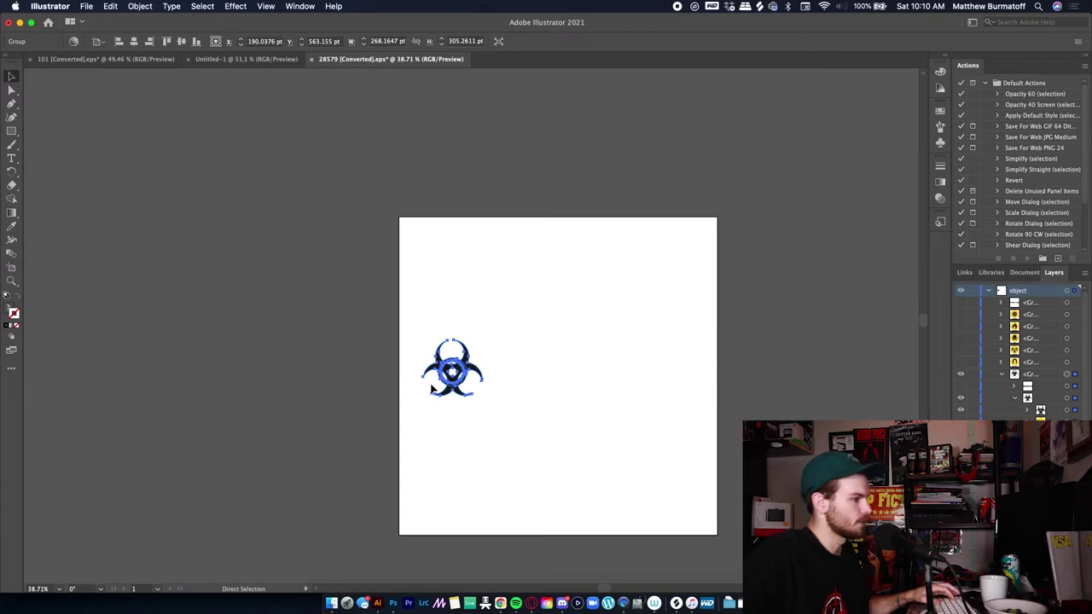
- Copy the black biohazard symbol and place it in Photoshop's Layer 221.psb as a Smart Object
key(super+c)
key(super+Tab)
key(super+Tab)
key(super+Tab)
key(super+v)
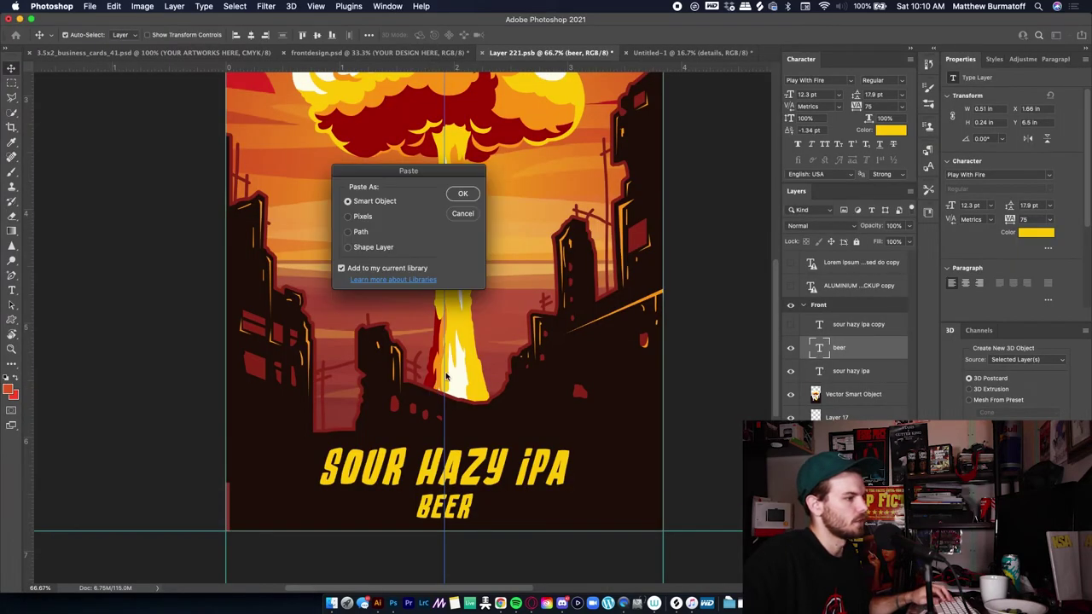
click(463, 193)
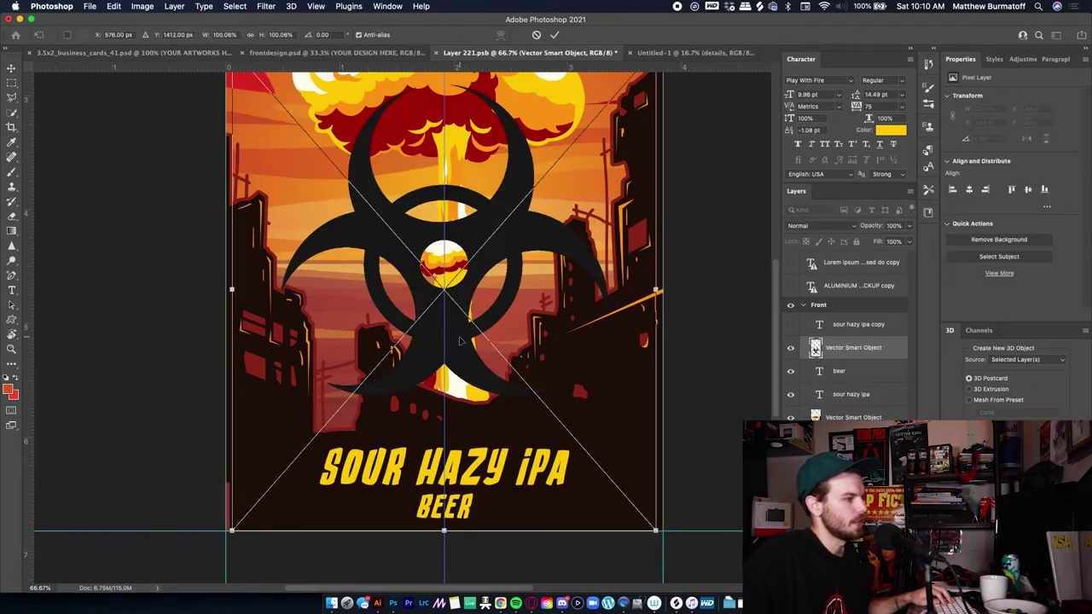
key(Return)
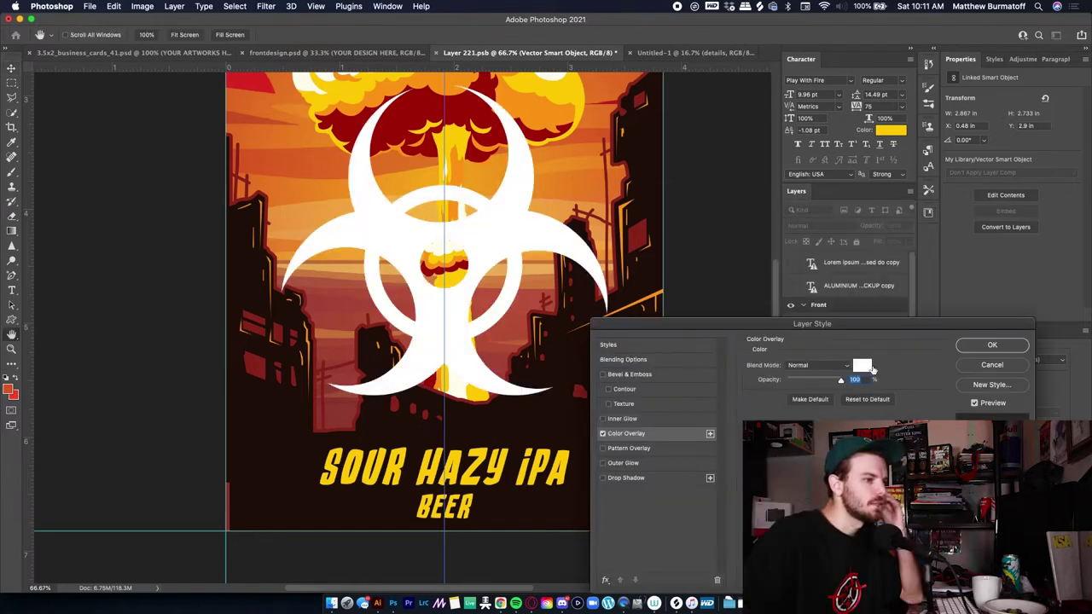
- Set the biohazard symbol's Color Overlay to the yellow sampled from the sour hazy ipa text
click(865, 367)
click(408, 117)
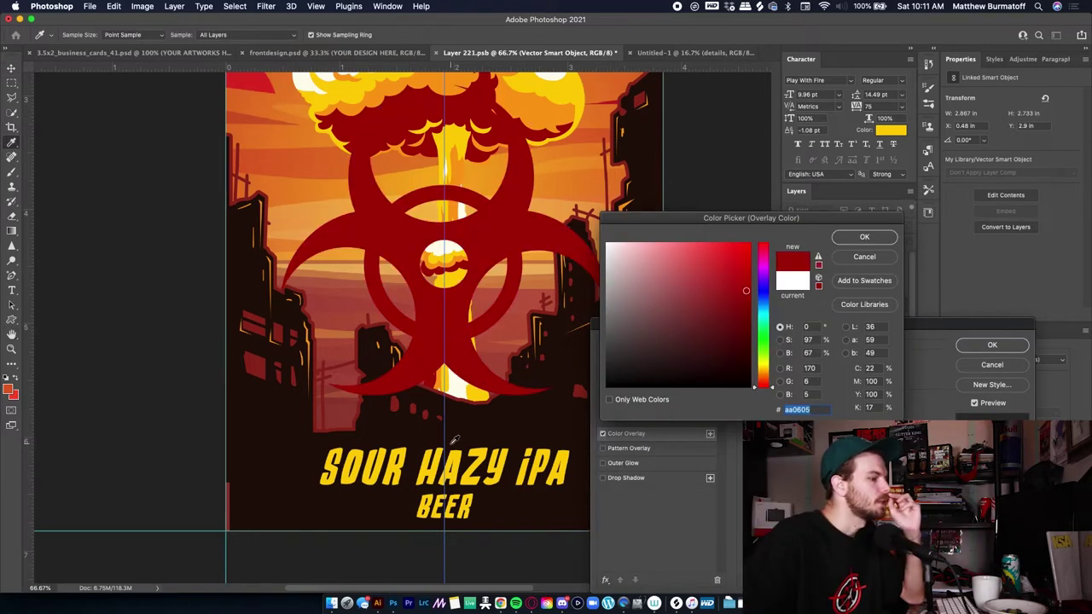
click(434, 453)
click(862, 236)
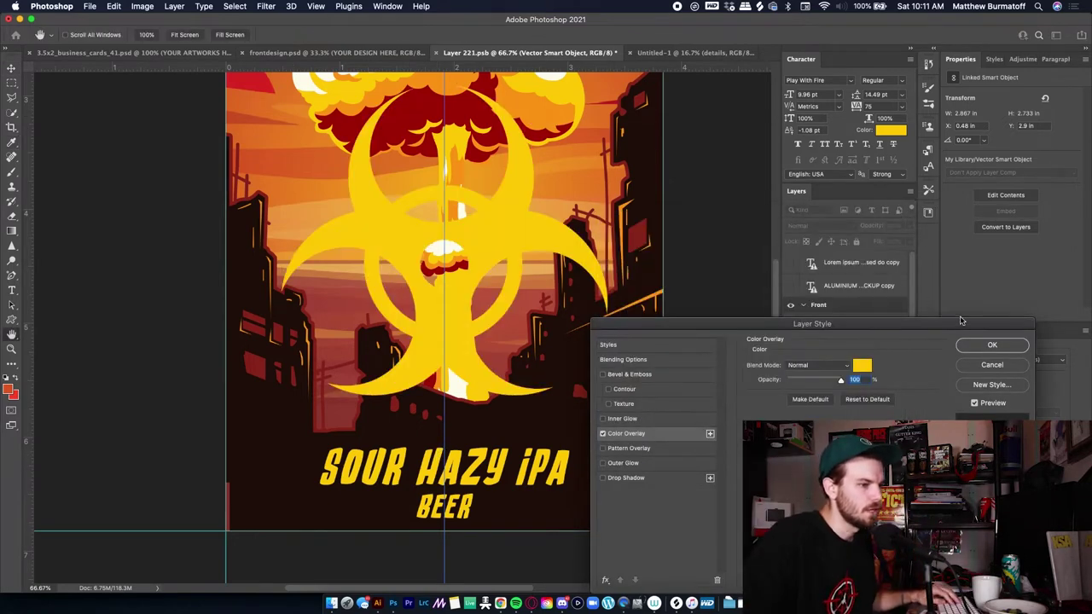
click(992, 345)
- Duplicate the yellow biohazard symbol and store the copy in the BACKUP group
key(ctrl+t)
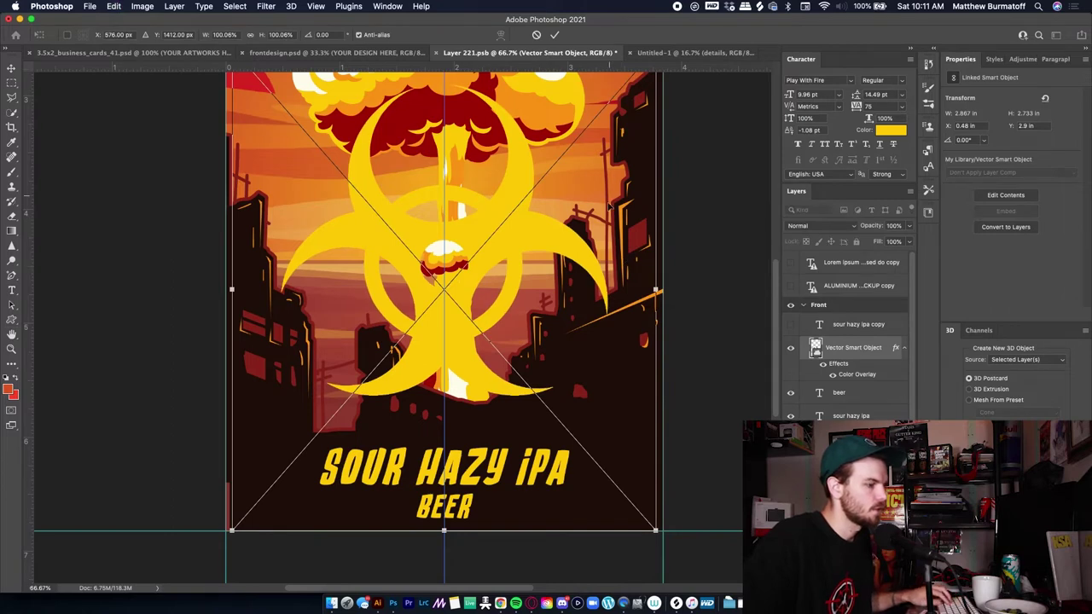
key(Return)
key(super+j)
scroll(845, 341, down, 2)
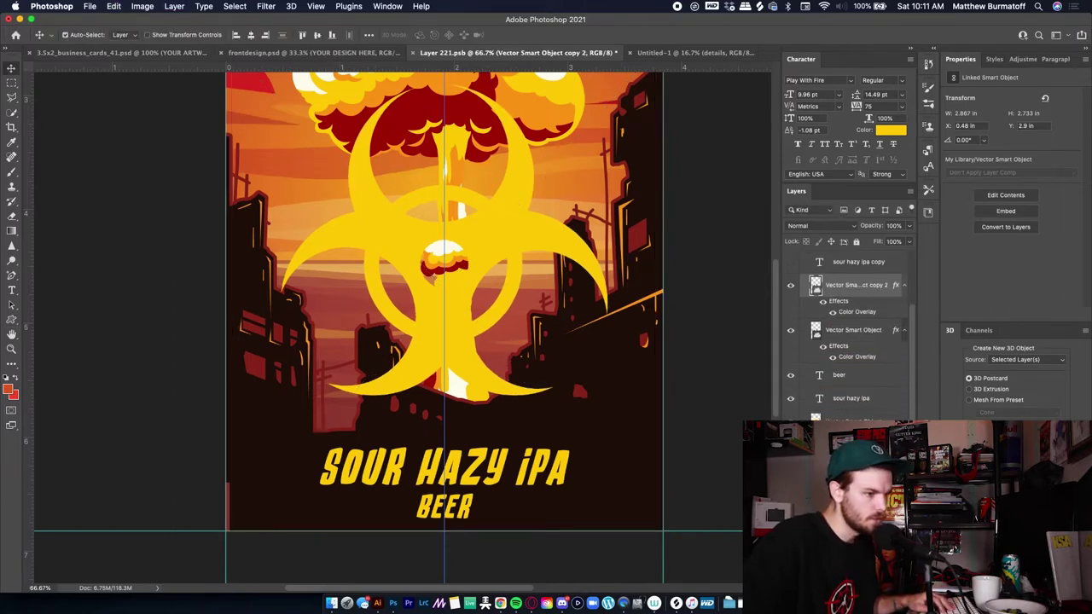
key(super+z)
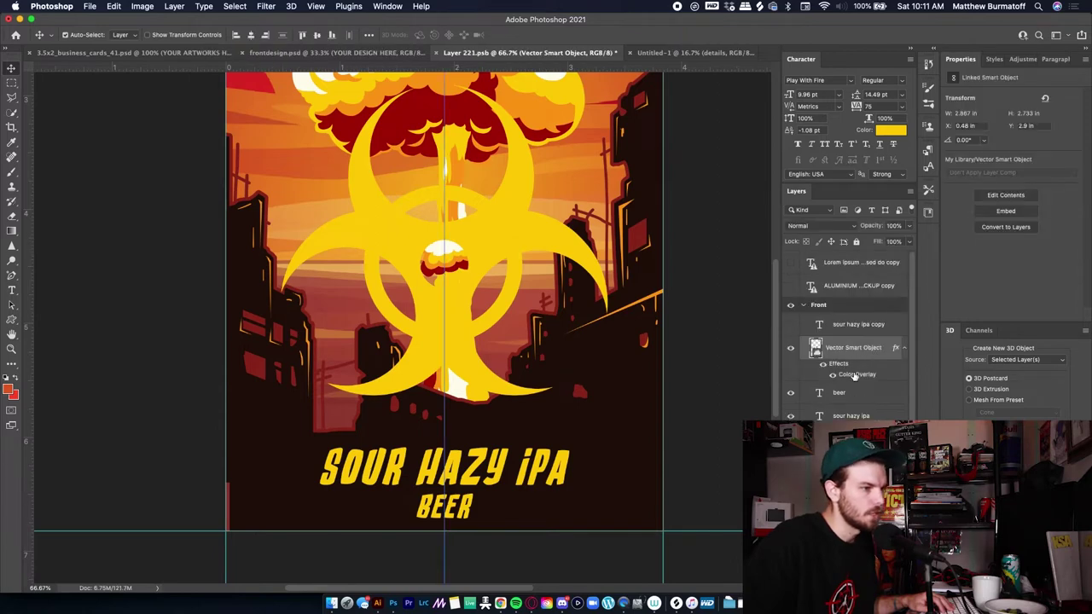
double_click(856, 376)
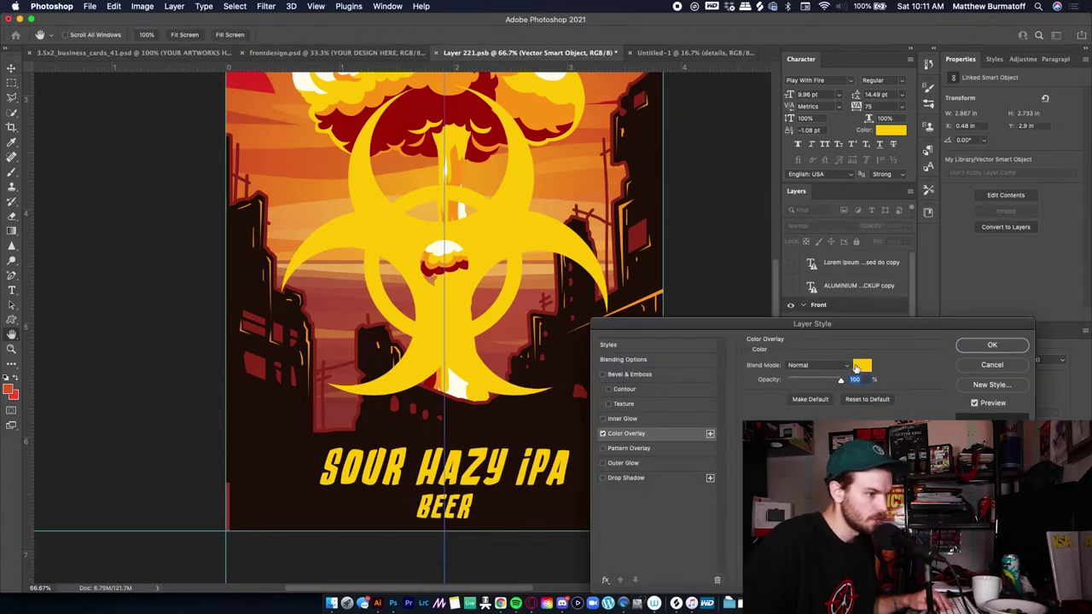
click(857, 365)
click(847, 243)
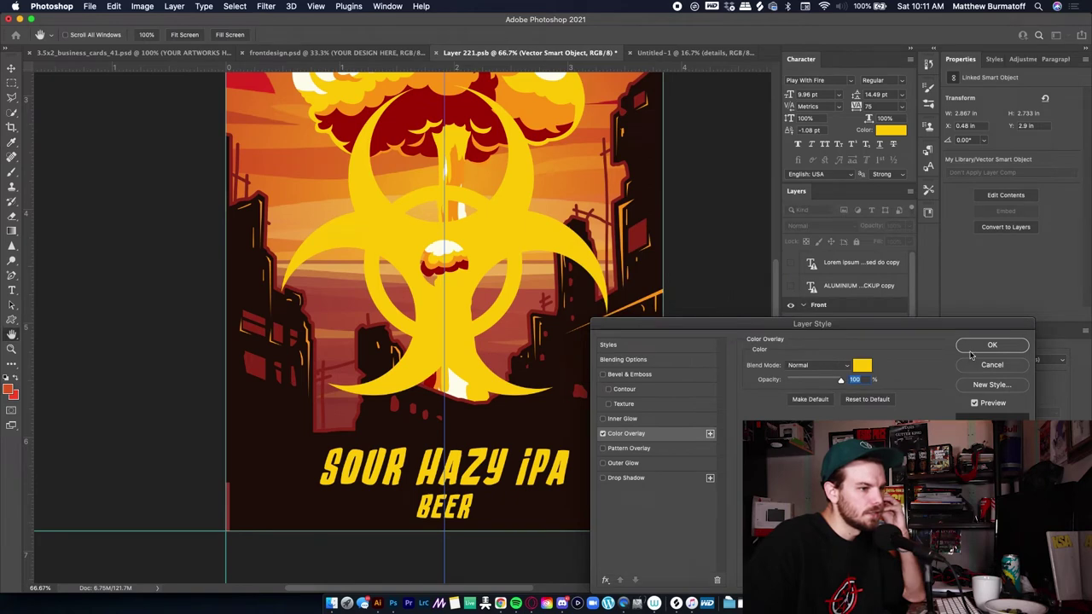
click(972, 346)
- Rasterize the Front biohazard symbol, shrink it to about 0.21 in, tilt it about -10° and place it beside the beer text
right_click(845, 348)
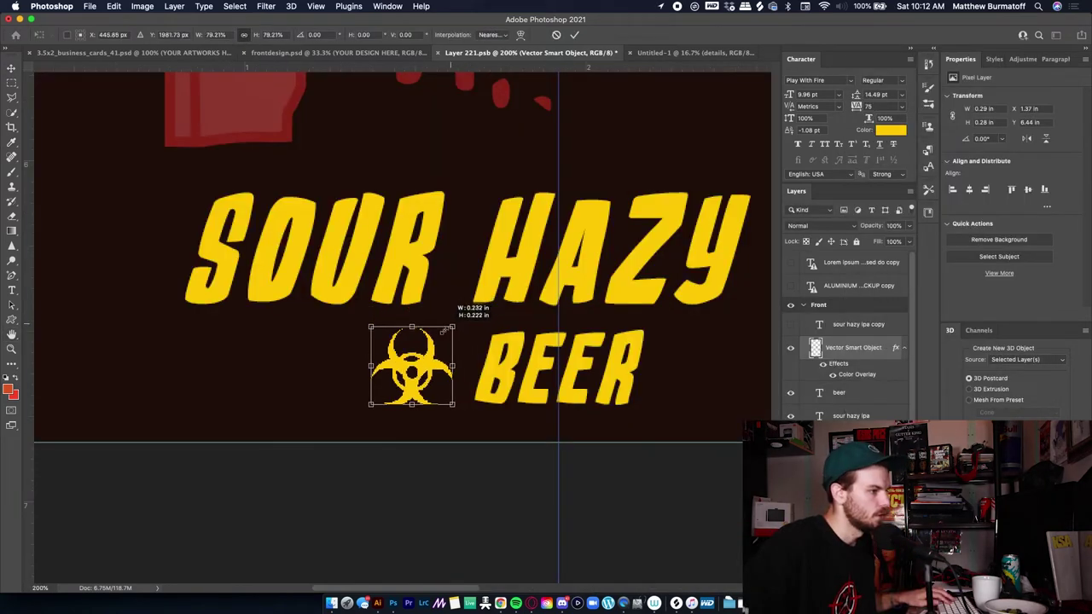
drag(402, 366, 486, 376)
key(Return)
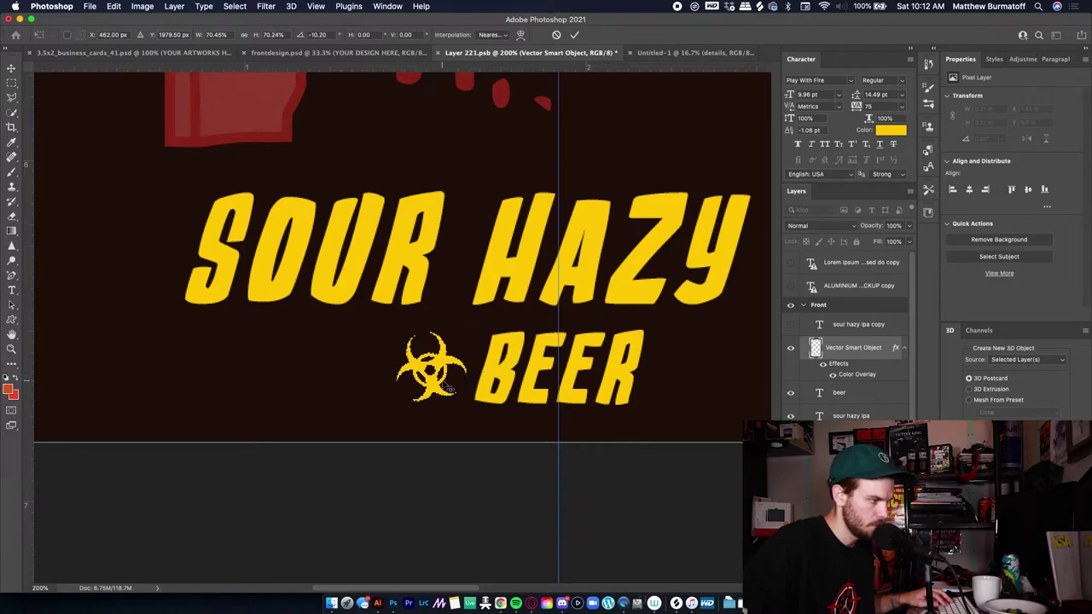
key(Return)
key(super+minus)
key(super+minus)
key(super+minus)
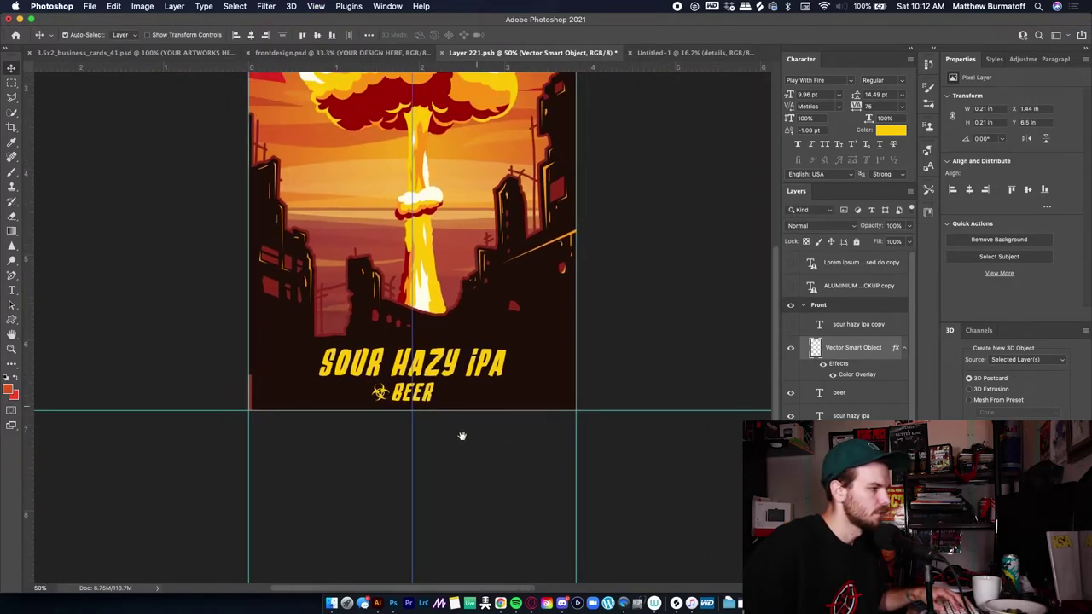
drag(461, 436, 462, 454)
- Try flipping the explosion skyline artwork horizontally and shifting it against the center guide
key(super+z)
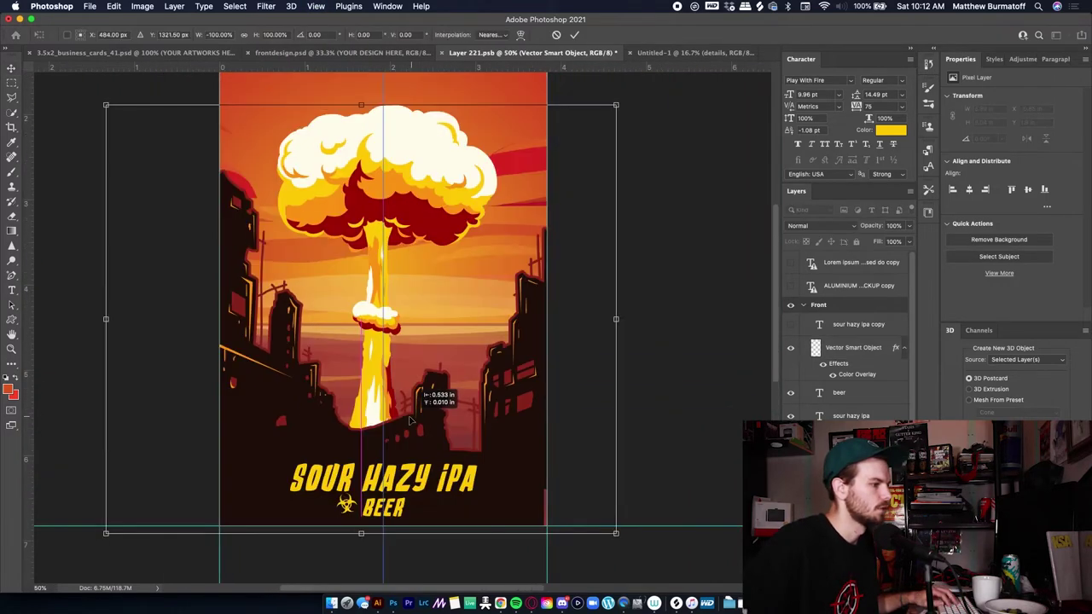
drag(410, 420, 418, 419)
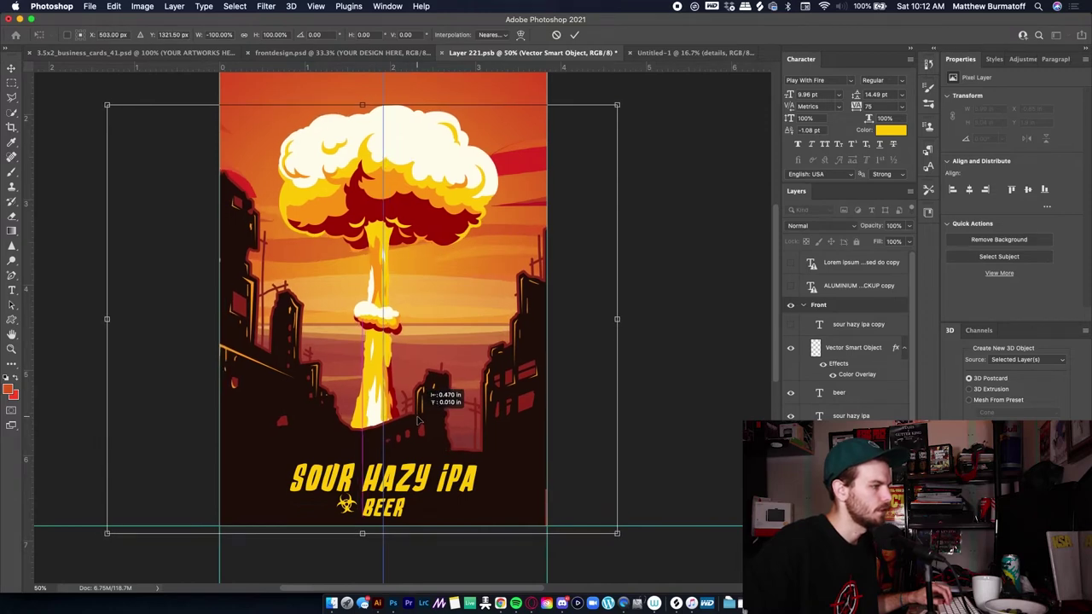
key(Escape)
- Delete the small biohazard symbol beside the beer text
click(348, 502)
key(Delete)
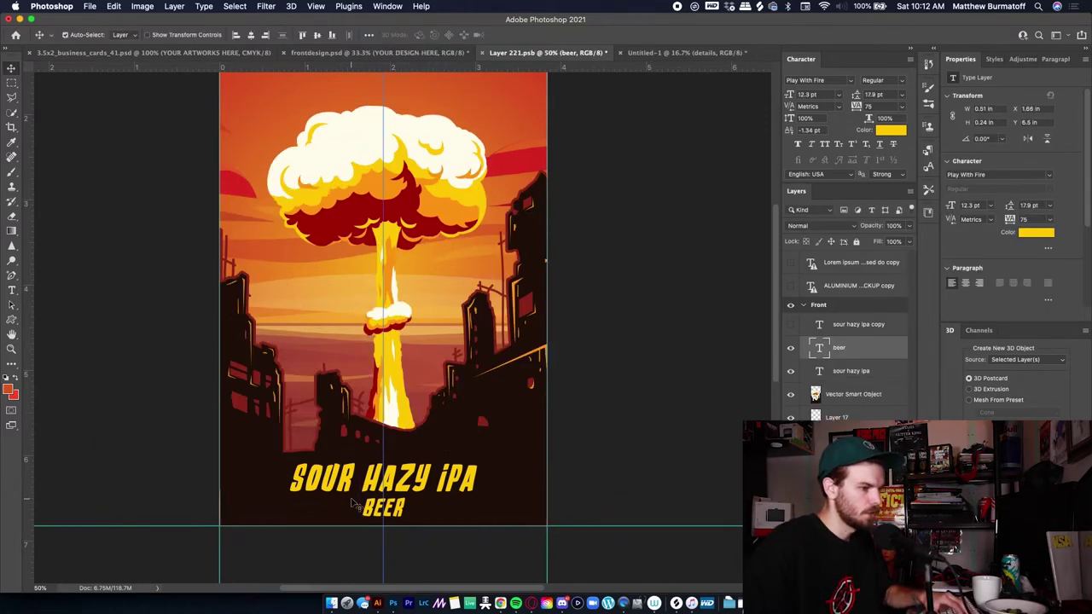
drag(447, 390, 430, 341)
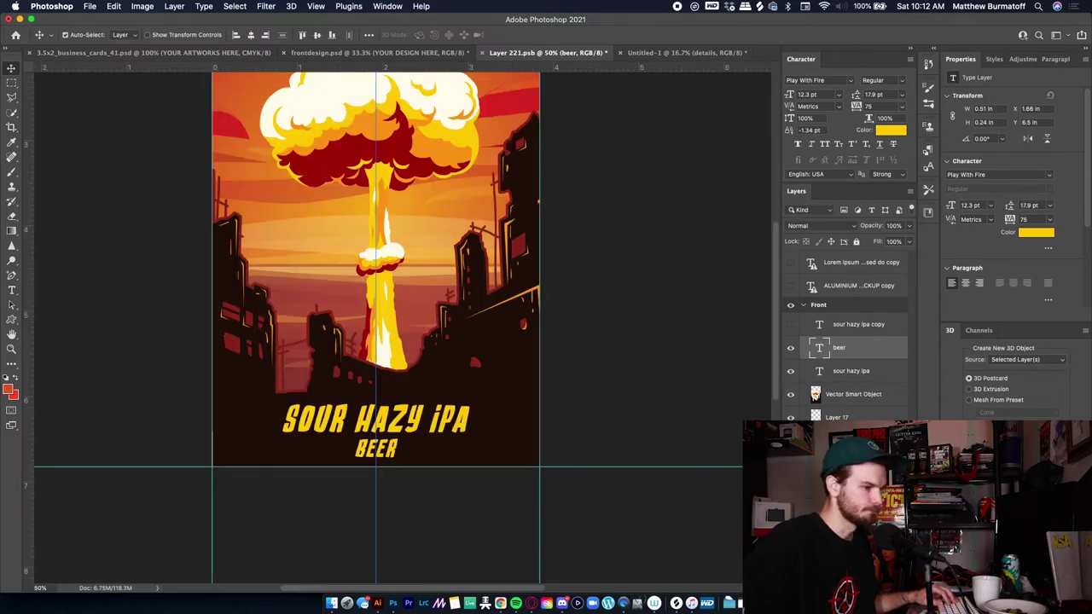
- Copy the yellow biohazard symbol from BACKUP into the Front group and move it down over the sour hazy ipa text
scroll(844, 342, down, 2)
click(844, 440)
key(super+v)
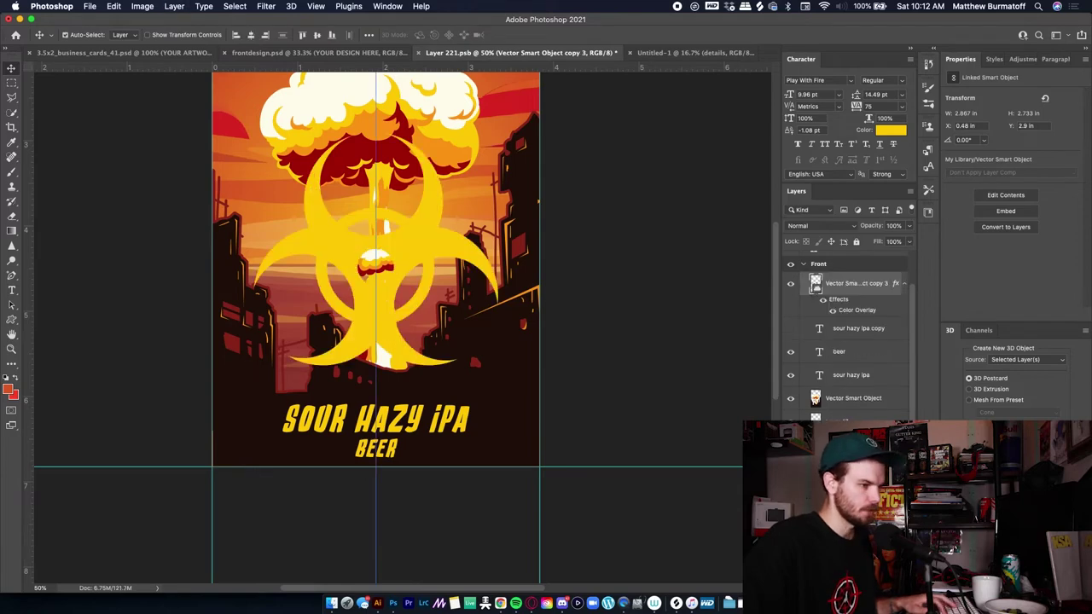
scroll(833, 326, up, 1)
drag(387, 306, 406, 425)
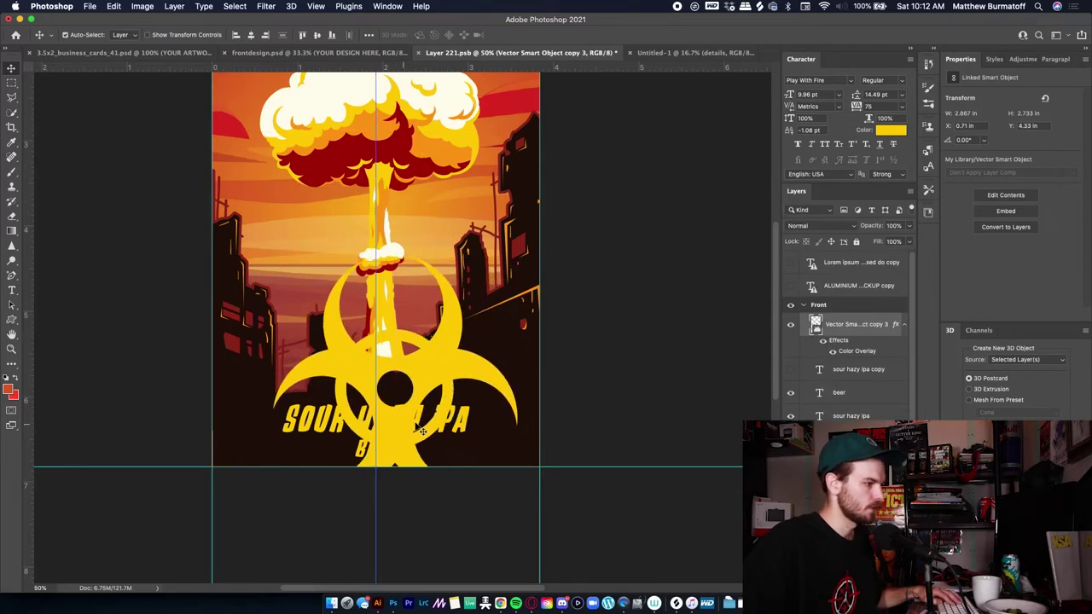
- Try scaling the copied biohazard symbol down over the sour hazy ipa text, and undo the resize
key(ctrl+t)
drag(553, 227, 480, 310)
key(Return)
key(super+z)
- Convert the biohazard copy to a Smart Object, shrink it to about 1.15 in wide and center it over the sour hazy ipa text
right_click(837, 335)
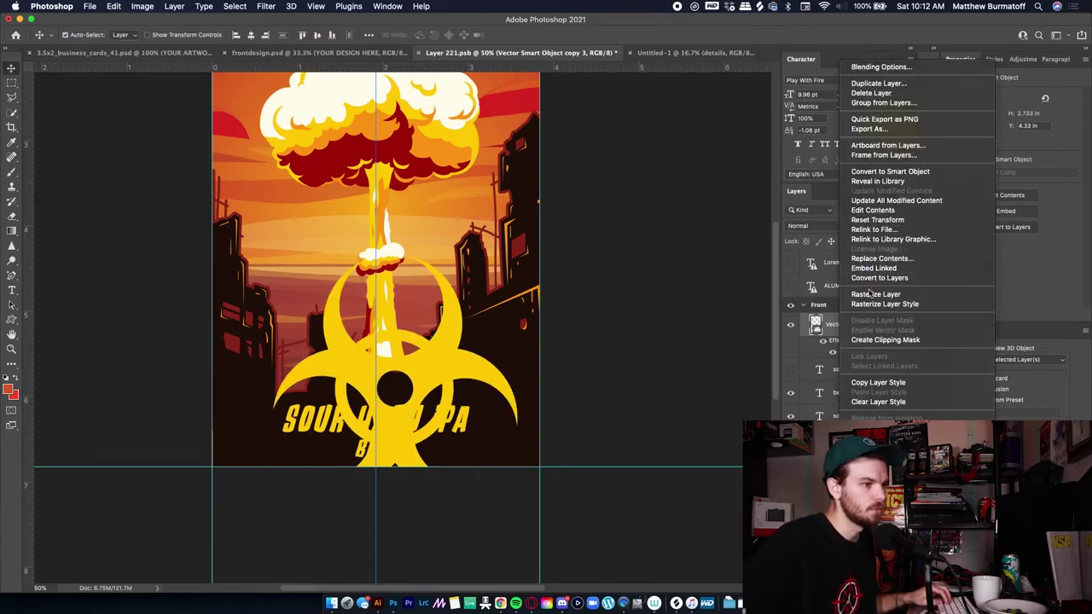
click(858, 172)
key(super+t)
drag(516, 254, 377, 327)
key(Return)
key(super+plus)
key(super+t)
drag(406, 366, 408, 356)
double_click(407, 357)
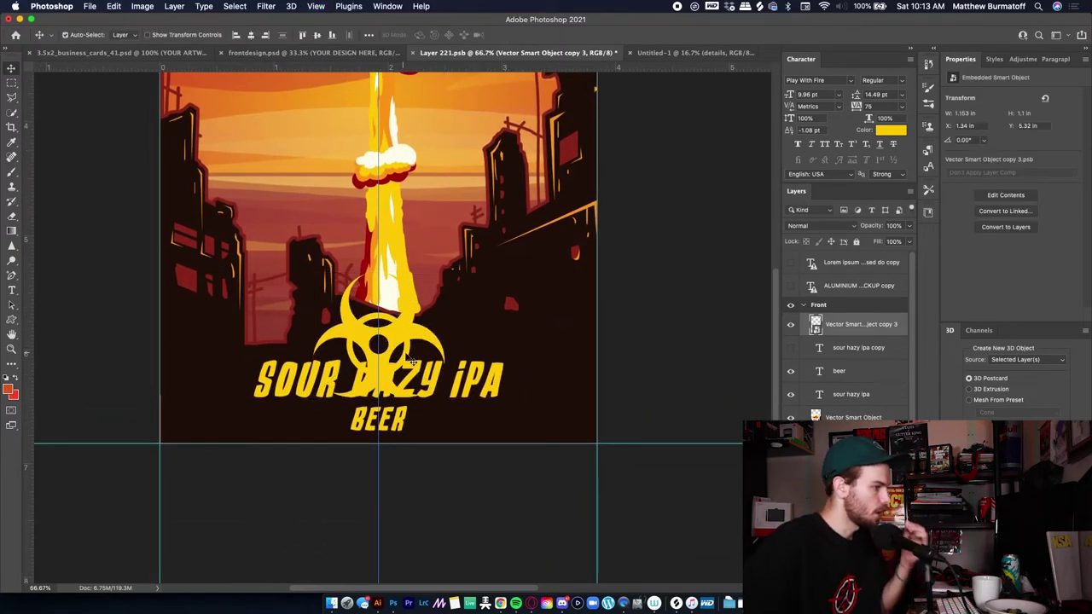
- Rasterize the centered biohazard symbol and hide the guides
right_click(841, 324)
click(877, 292)
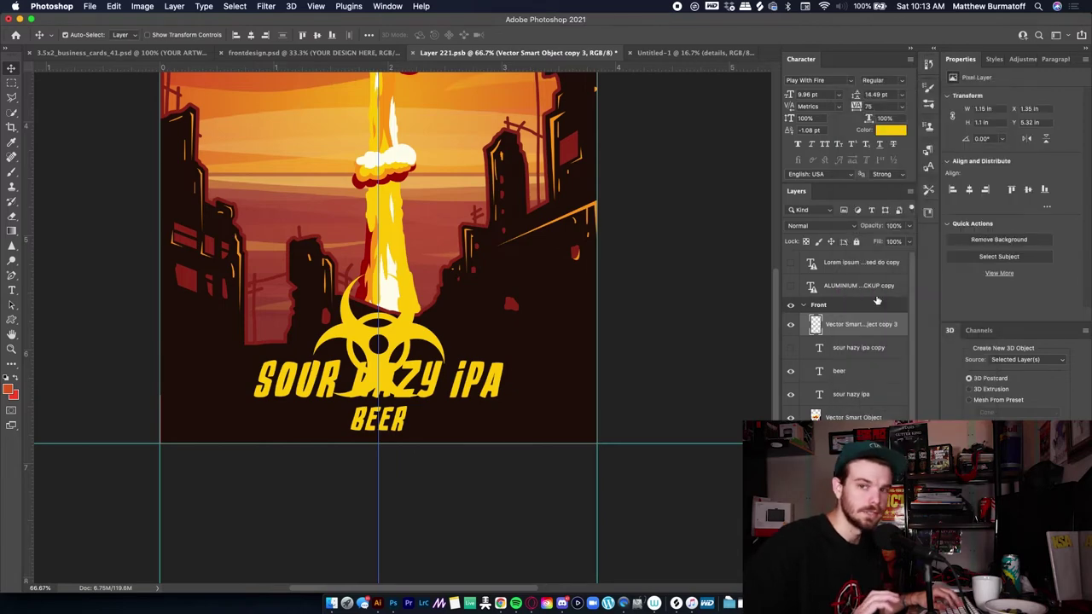
key(super+semicolon)
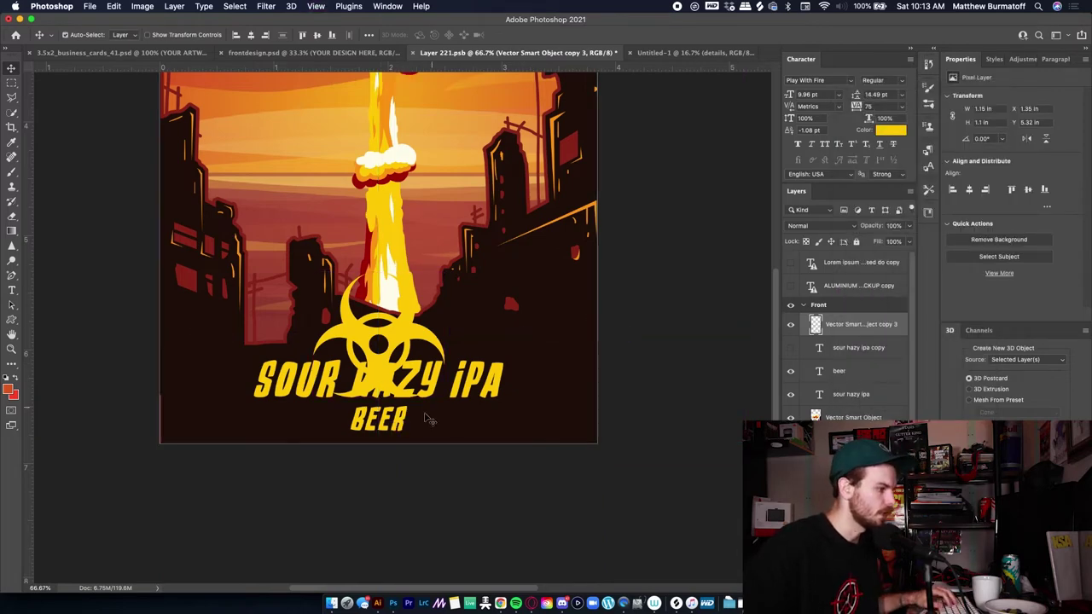
- Cut away the lower part of the biohazard symbol so it ends just above the sour hazy ipa text
key(m)
drag(429, 425, 325, 359)
key(Delete)
key(super+d)
key(v)
key(super+plus)
key(super+plus)
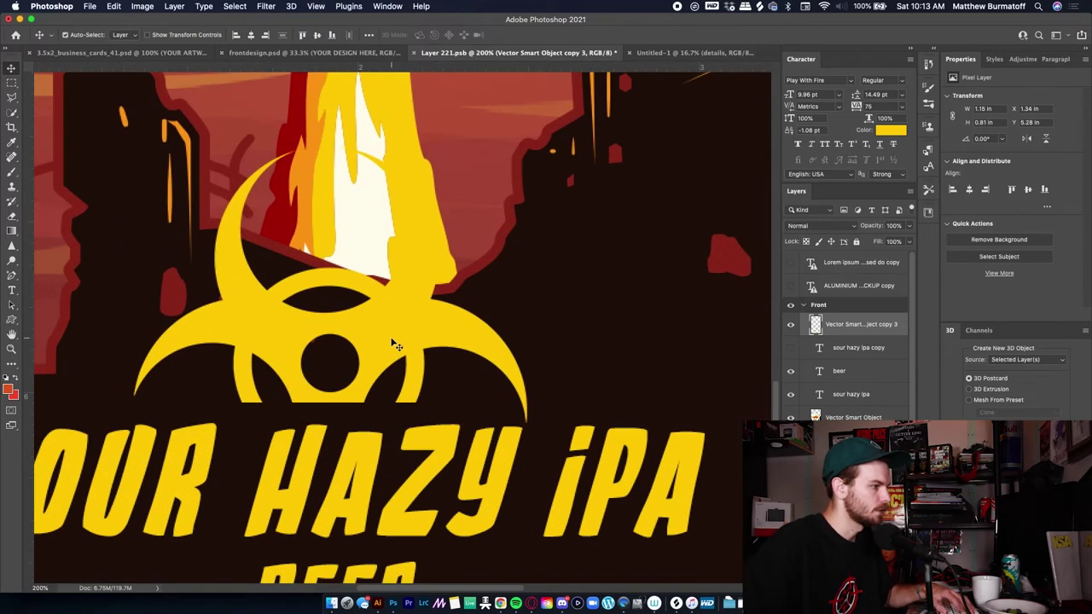
- Inspect the cut biohazard symbol against the explosion and delete it from the label
drag(389, 332, 391, 378)
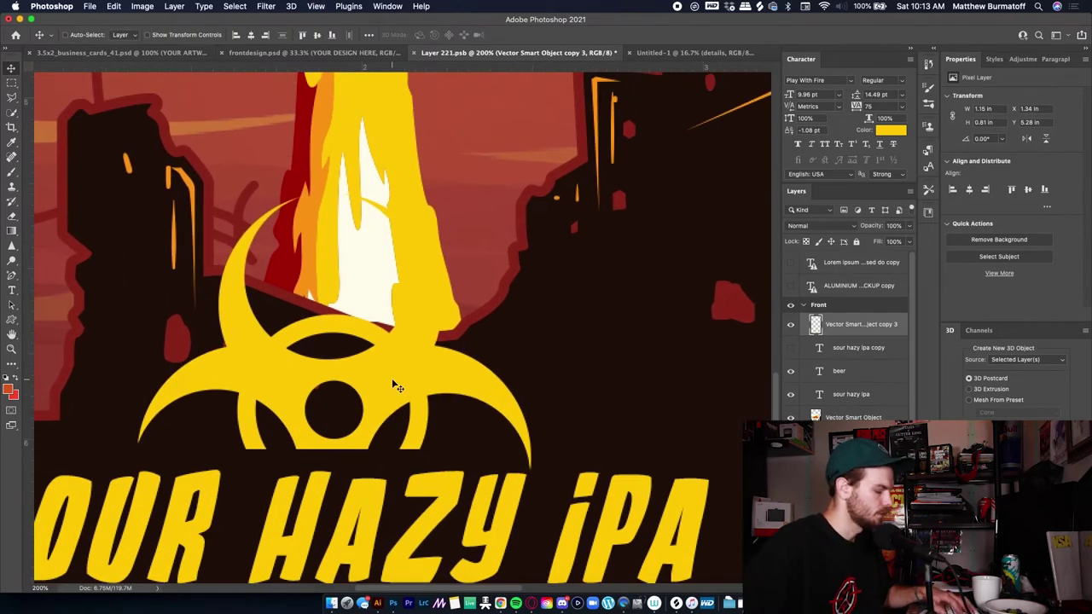
key(super+minus)
key(super+minus)
scroll(390, 359, up, 3)
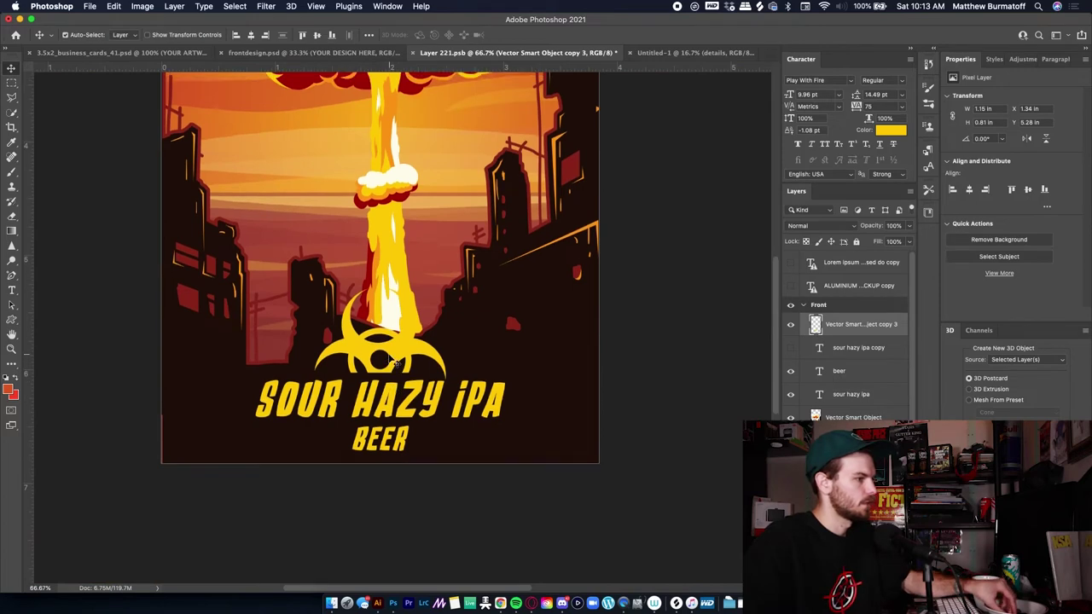
key(Delete)
- Save the label artwork and check it on the can in frontdesign.psd
key(super+s)
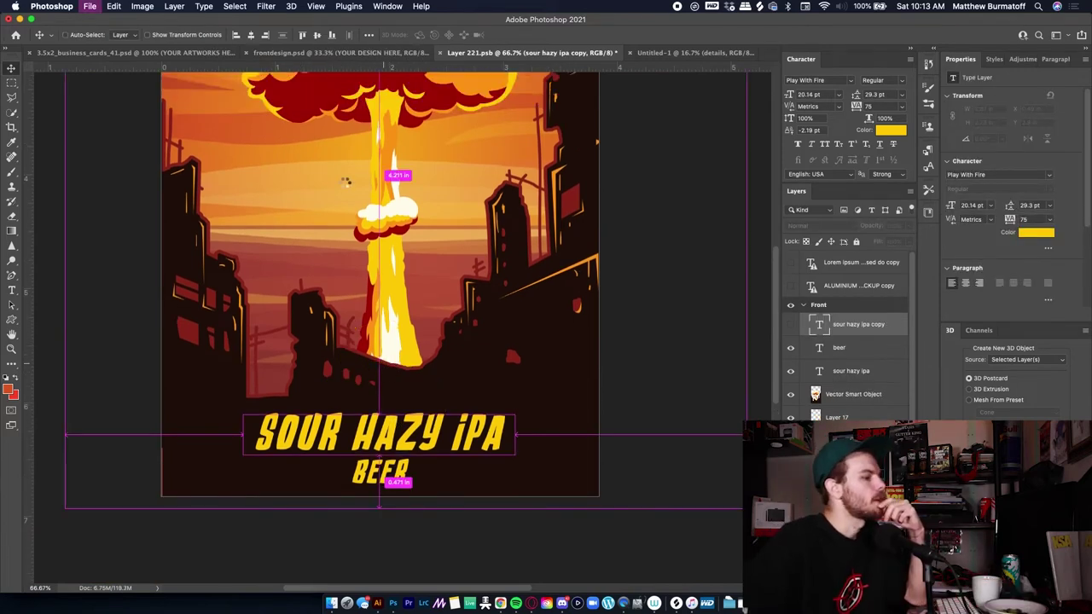
scroll(351, 199, up, 3)
click(339, 53)
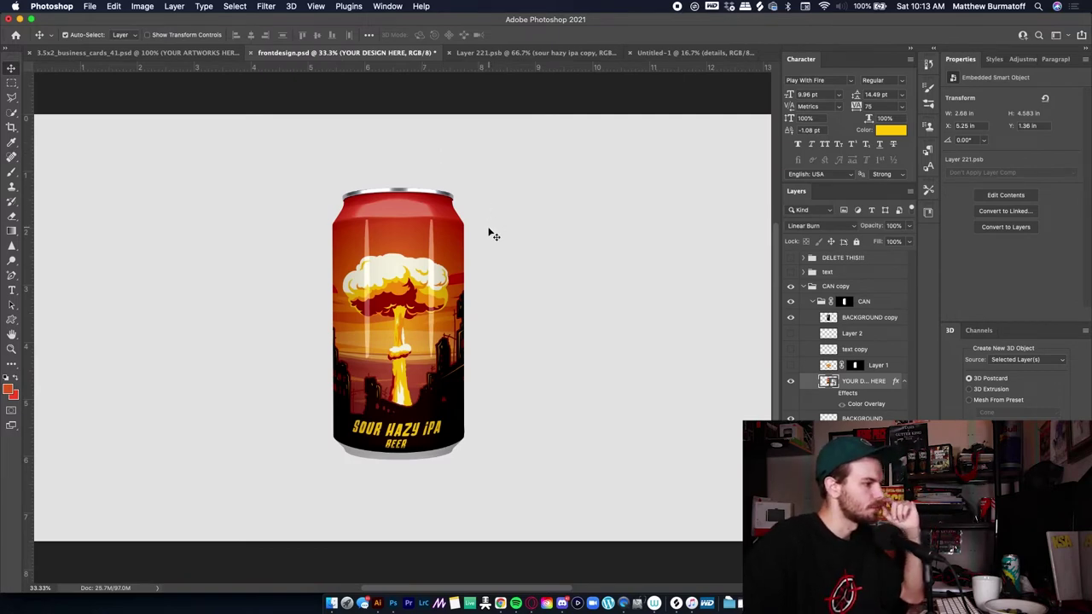
- In Layer 221.psb, group the sour hazy ipa text with the artwork layers beneath it
key(ctrl+Tab)
key(super+minus)
key(super+minus)
key(super+minus)
click(848, 370)
scroll(848, 371, down, 2)
shift+click(848, 418)
key(super+g)
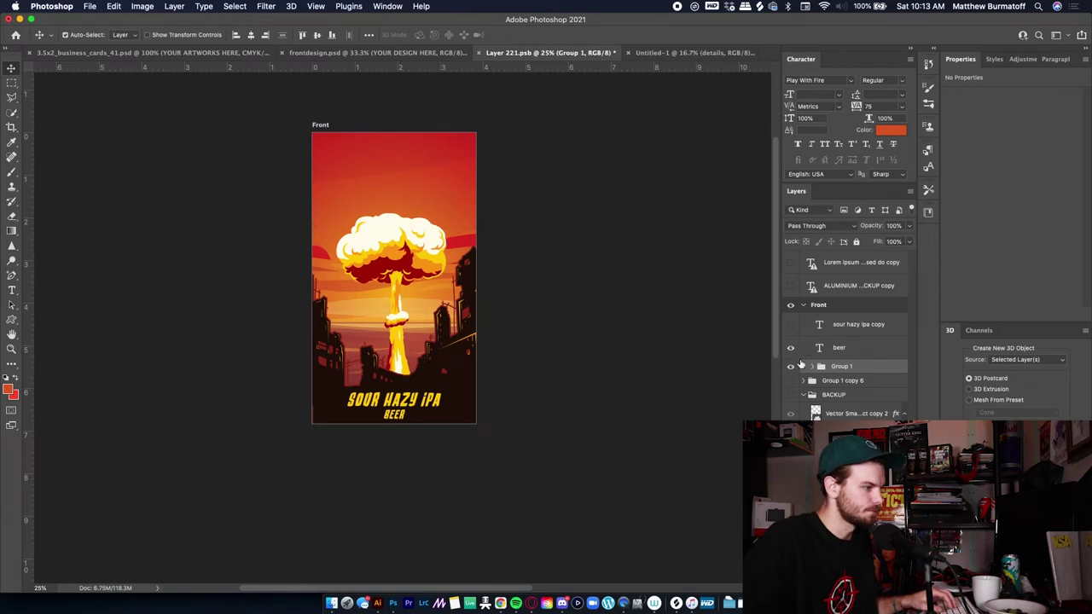
- Duplicate and merge the beer text and Group 1, and bring the merged layer into frontdesign.psd
shift+click(846, 351)
key(super+j)
key(super+e)
drag(846, 357, 373, 256)
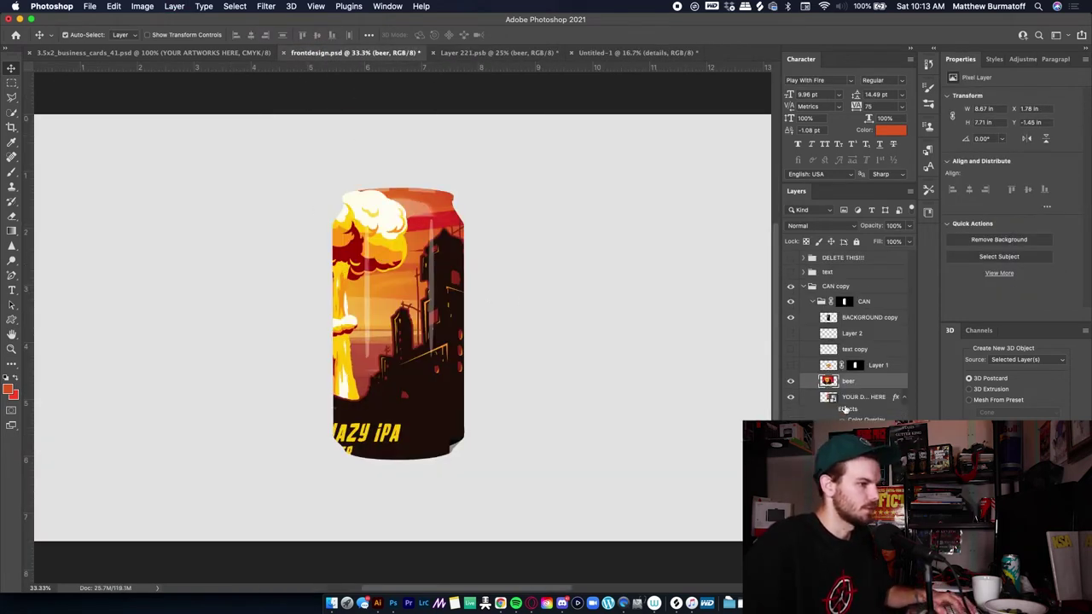
- Place the merged artwork behind the can and enlarge it to about 14.44 in wide to fill the canvas
key(super+t)
key(super+minus)
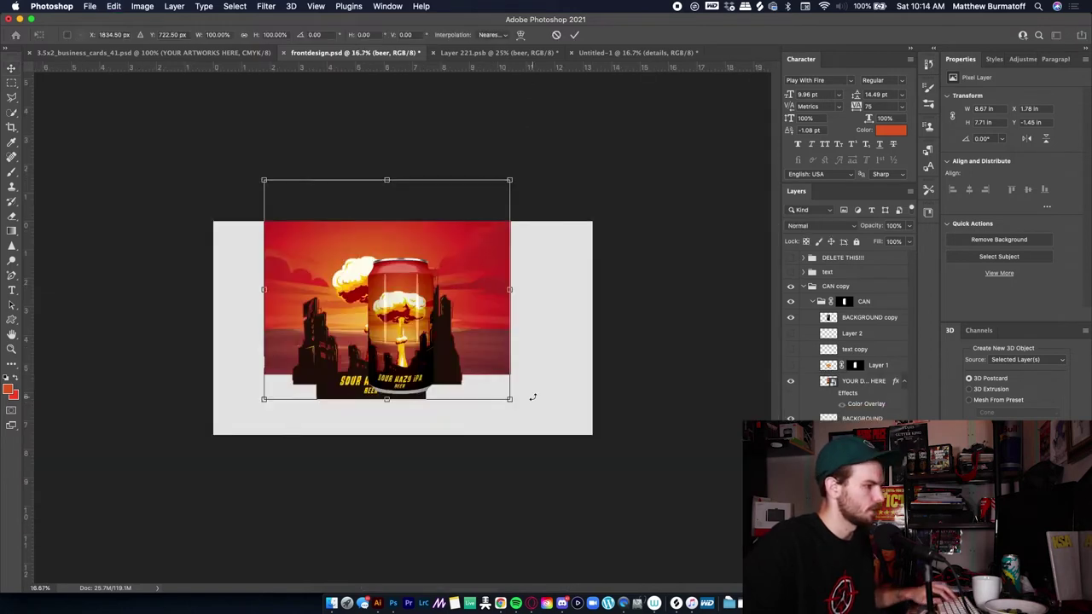
drag(509, 399, 689, 503)
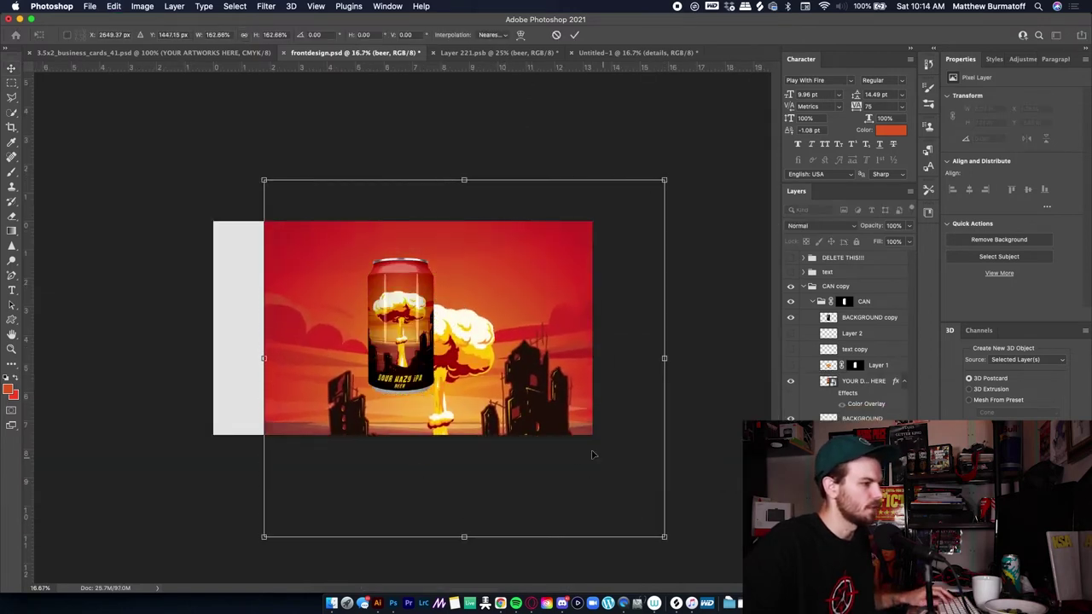
drag(592, 456, 561, 448)
key(Return)
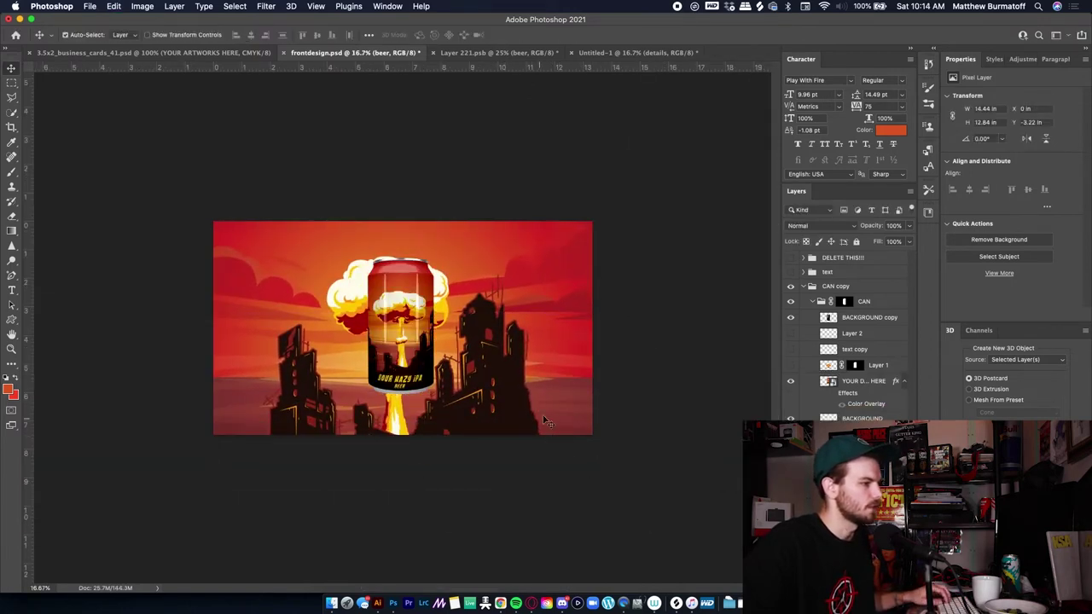
- Apply an 11 px Field Blur to the artwork behind the can
click(266, 6)
mouse_move(336, 170)
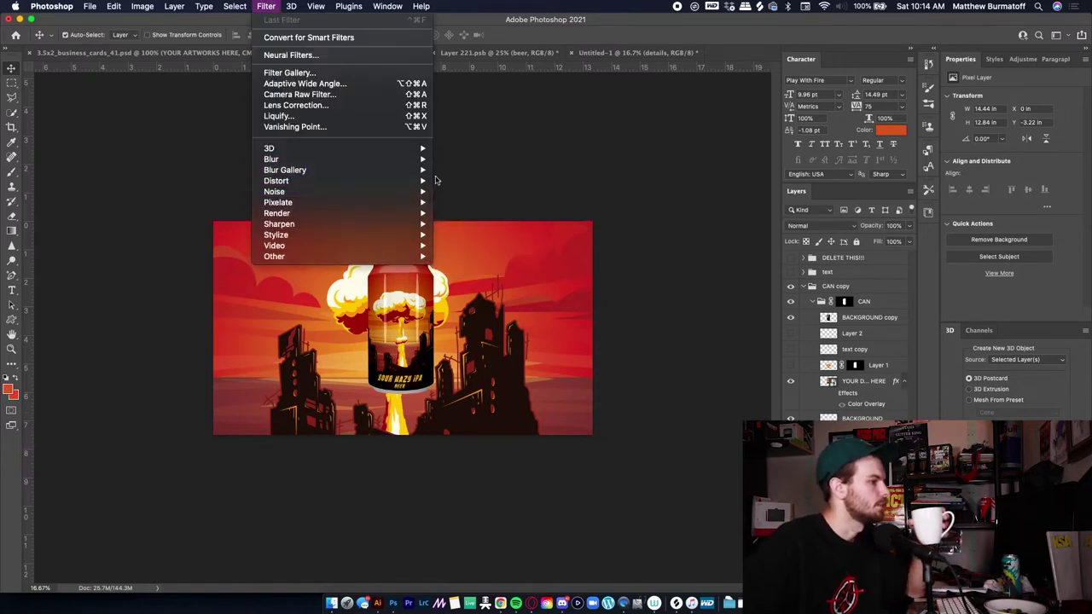
mouse_move(420, 171)
click(456, 169)
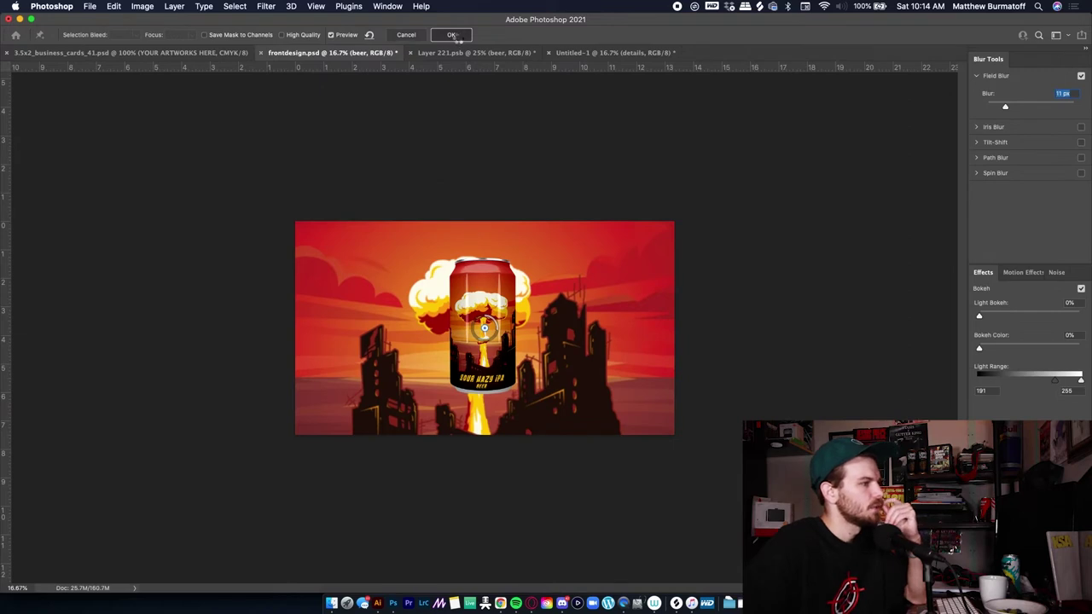
click(454, 35)
key(super+equal)
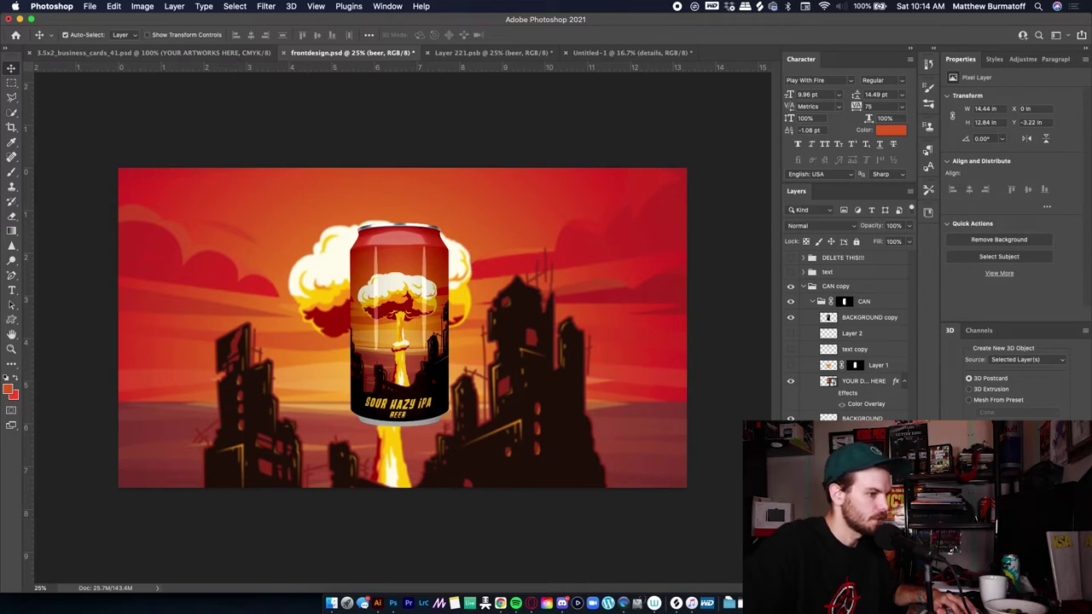
- Delete the blurred backdrop from frontdesign.psd and the merged beer layer from Layer 221.psb
key(BackSpace)
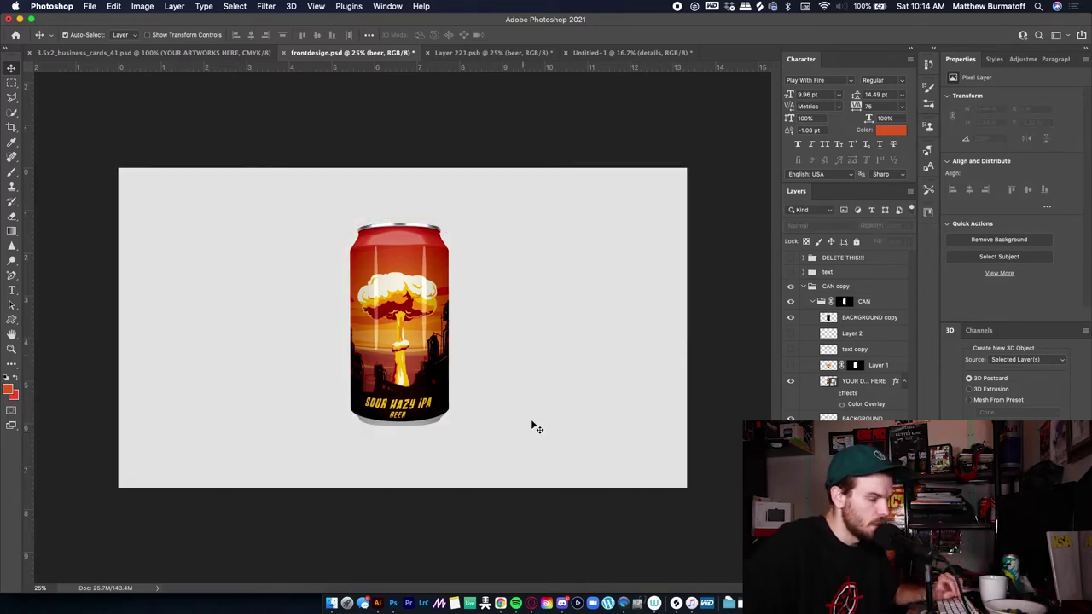
click(844, 301)
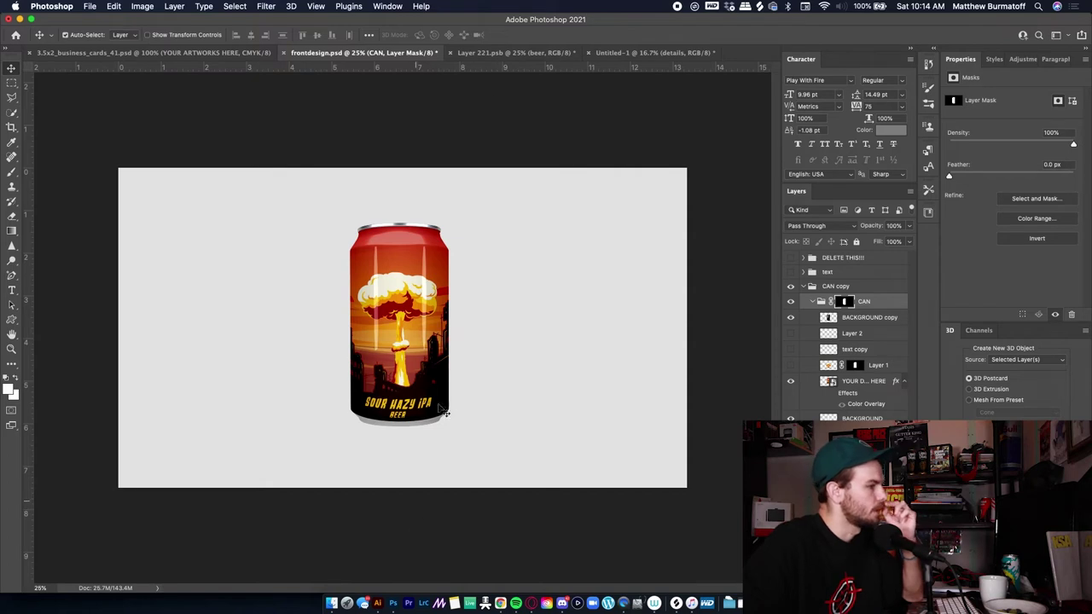
click(619, 53)
click(523, 55)
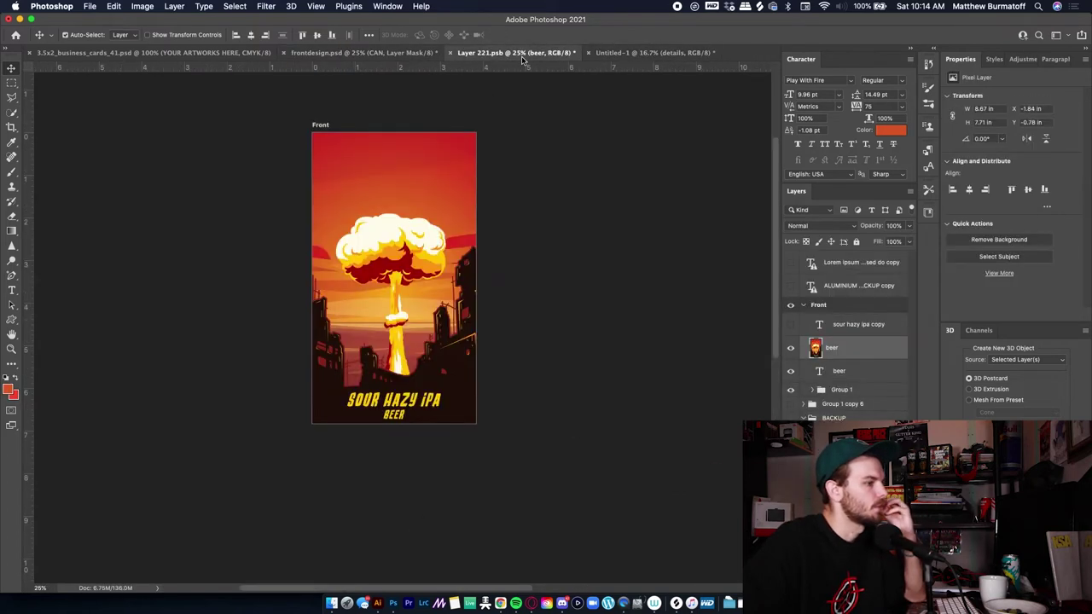
click(791, 348)
key(BackSpace)
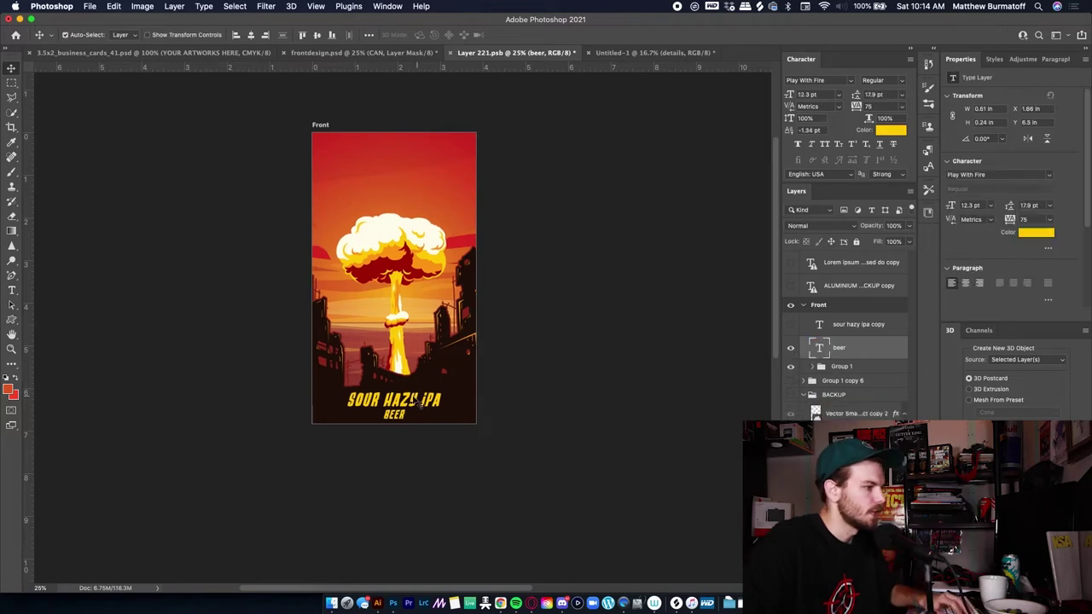
- Duplicate the sour hazy ipa text and place the copy near the top of the Front artboard
click(406, 401)
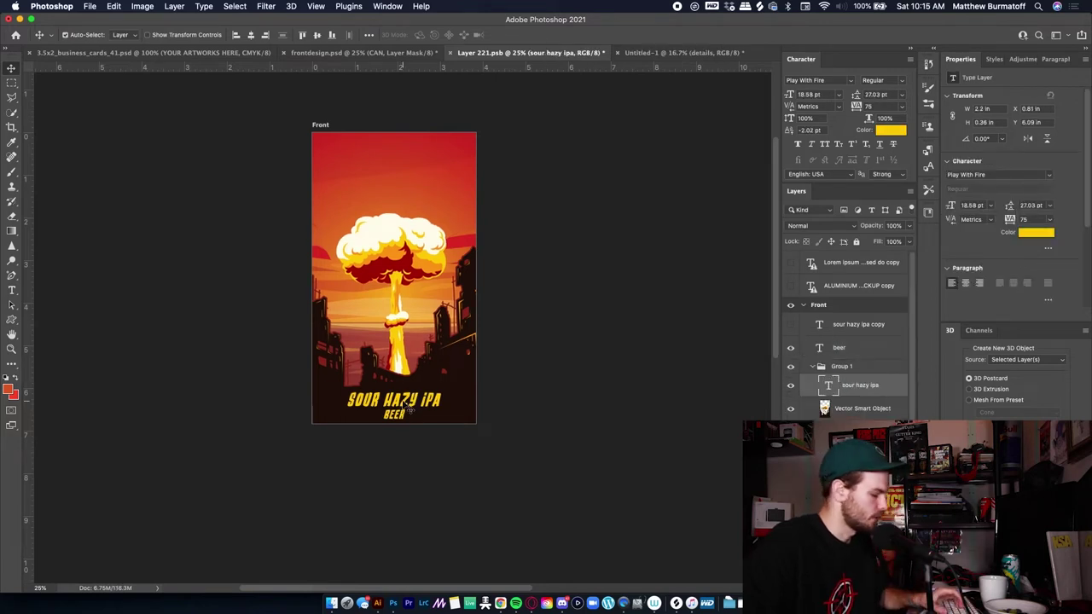
key(super+alt+t)
drag(426, 406, 415, 173)
key(Return)
key(super+equal)
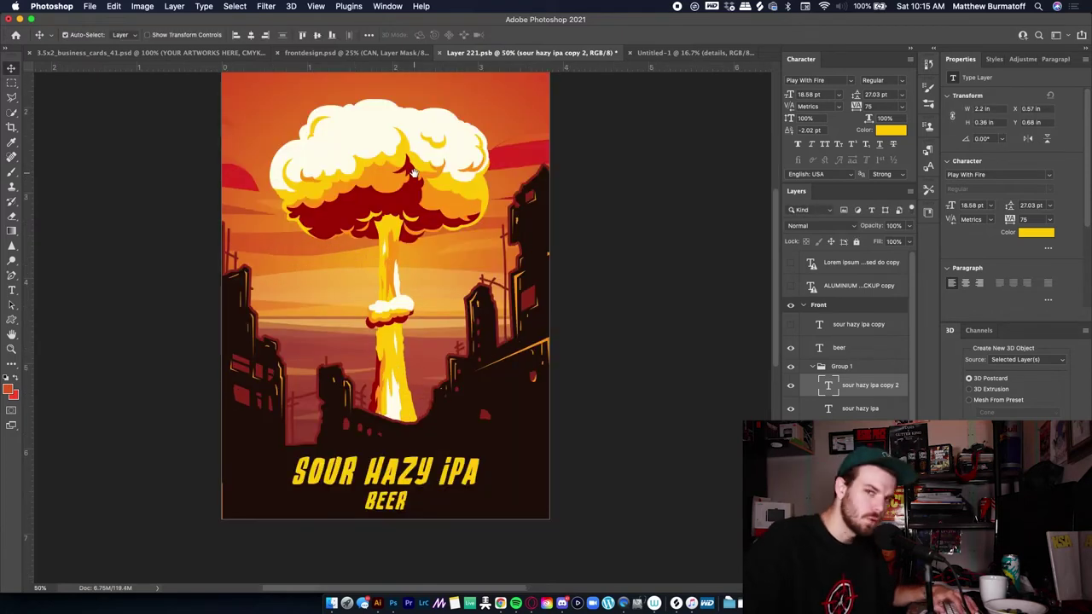
- Enlarge the upper text copy to 24.41 pt and change its wording to total
drag(424, 208, 481, 338)
key(super+t)
drag(526, 190, 586, 201)
drag(529, 170, 521, 169)
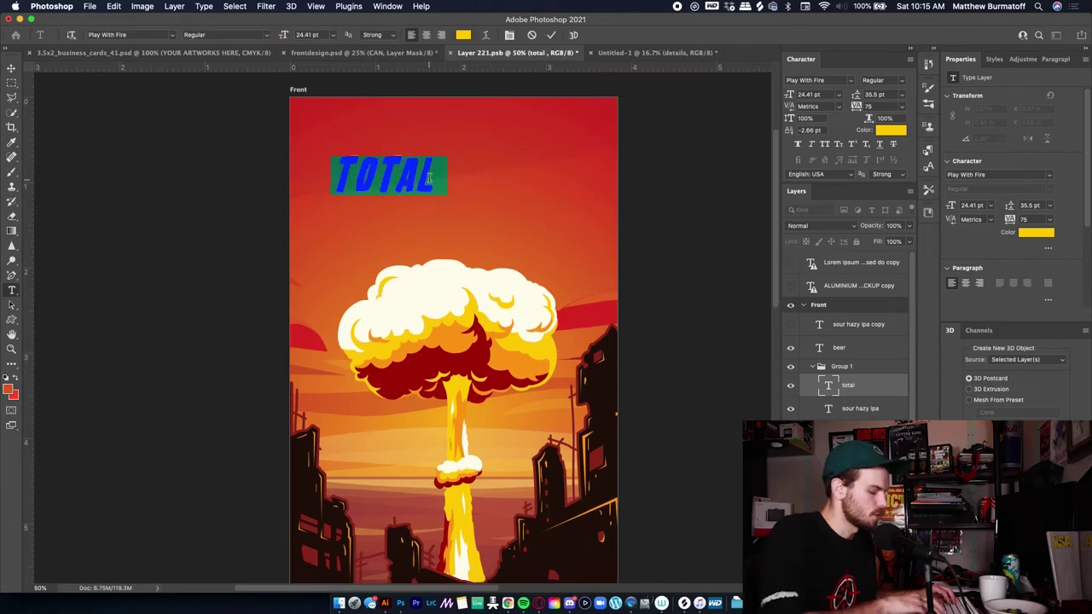
- Extend the yellow title text to read "TOTAL ARMAGEDDON" and finish editing it
click(430, 177)
text(ARMAGEDDON)
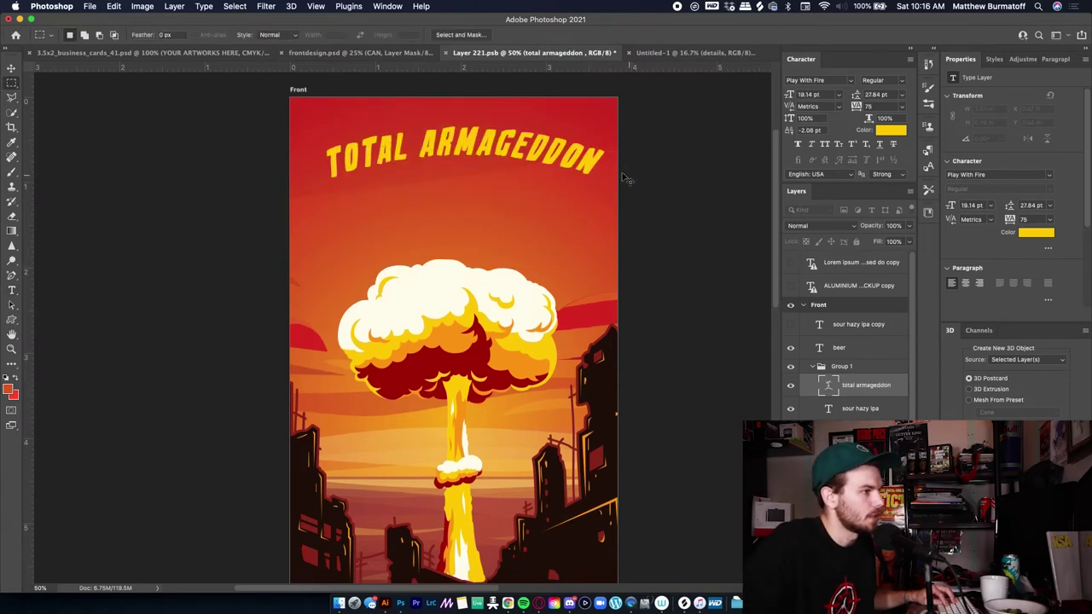
key(v)
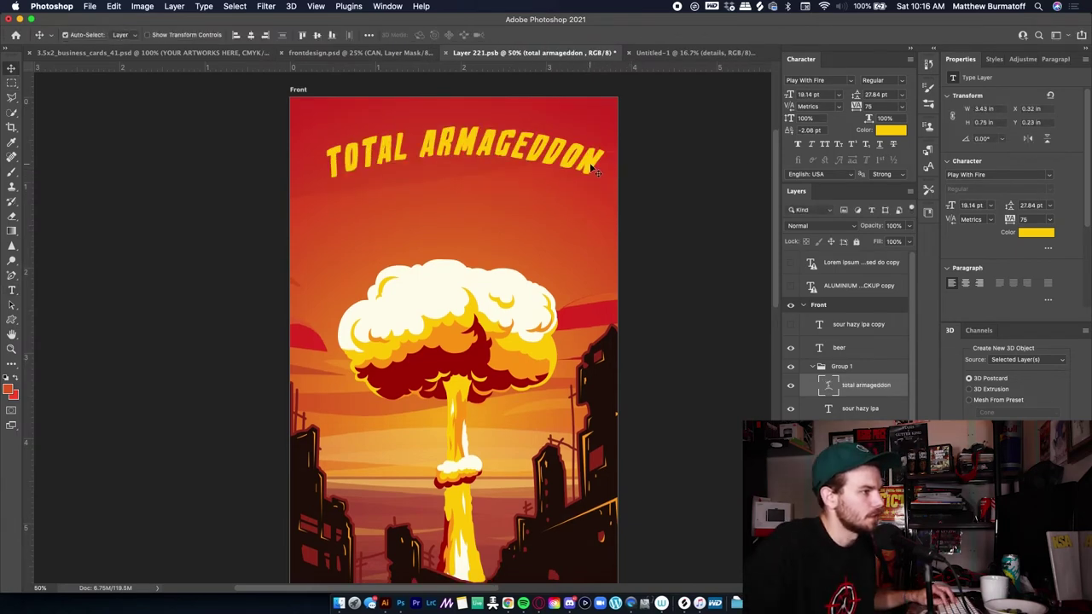
- Try a preset layer style from ALL_SIZES_chrome_metal_layer_styles on the title, save, and check it on the frontdesign.psd can mockup
click(1024, 59)
click(984, 58)
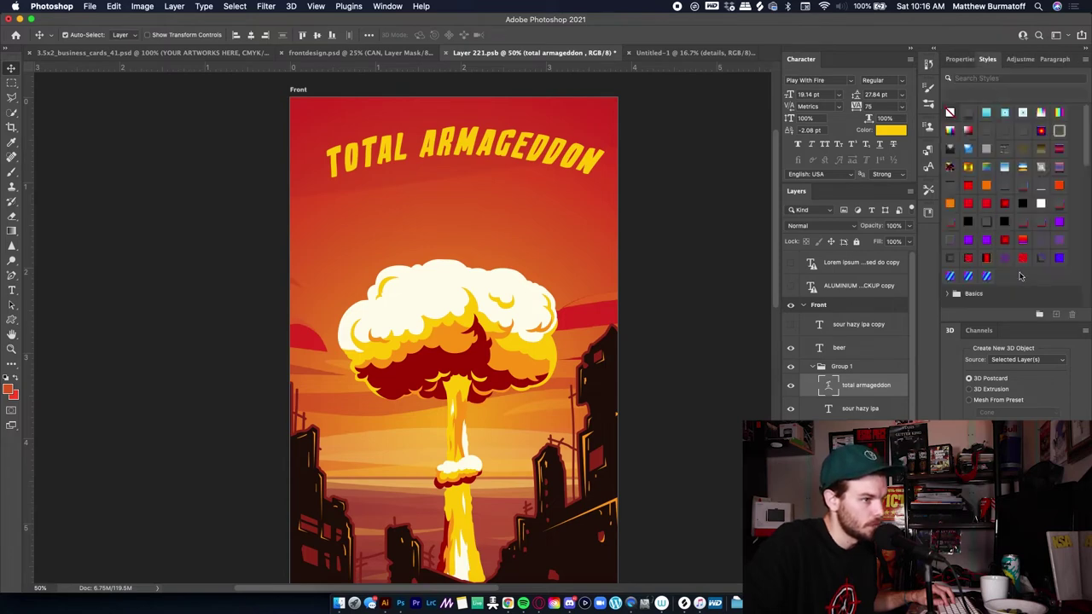
click(1014, 262)
key(super+s)
click(361, 52)
click(561, 53)
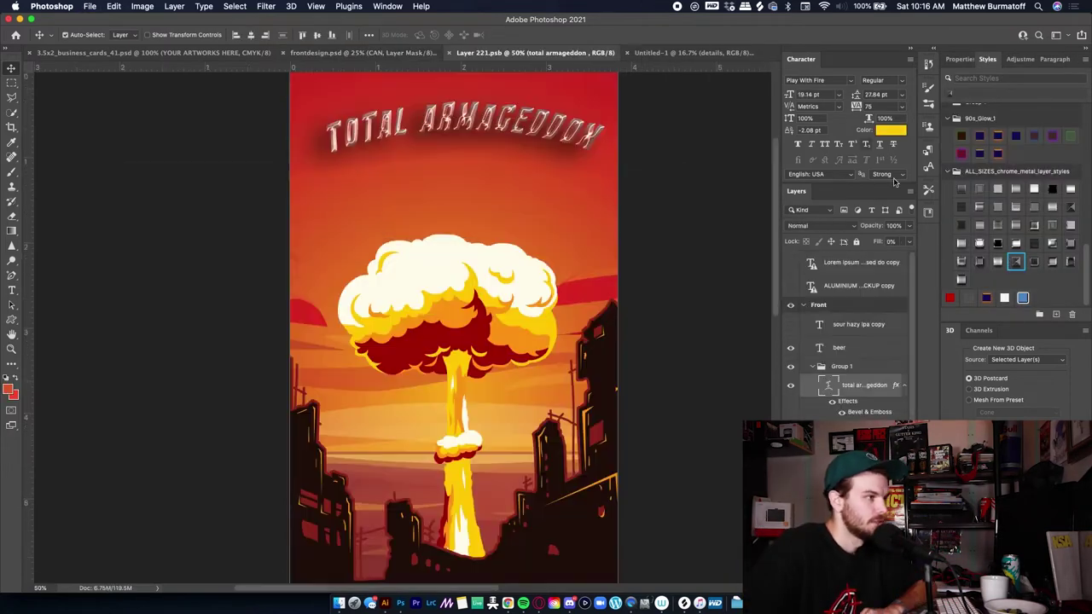
- Try the white, blue outlined and dark glow presets on the title, followed by several chrome metal styles
click(1004, 298)
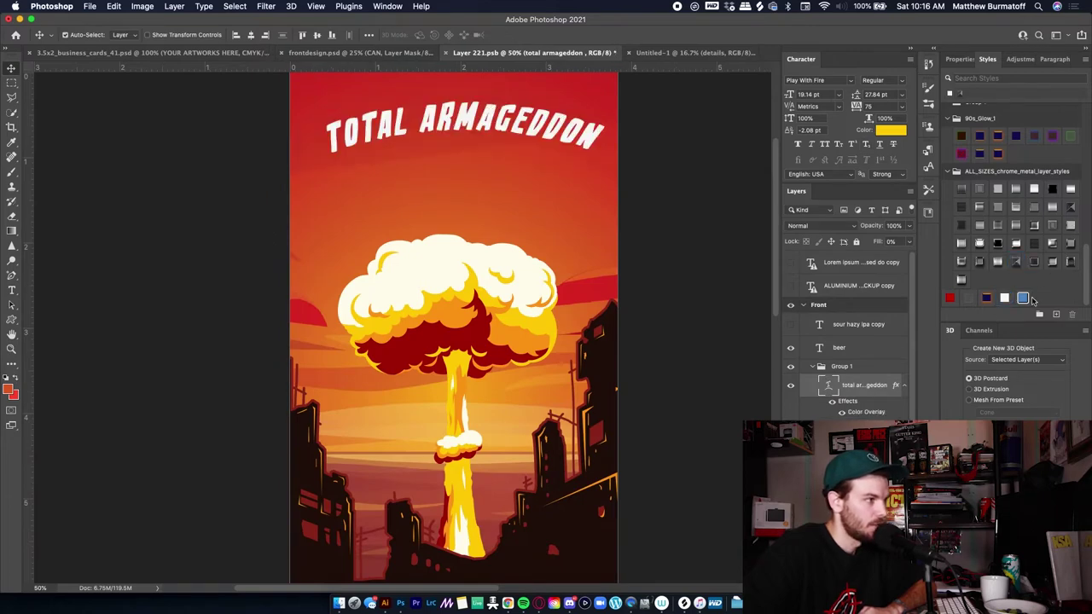
click(1023, 299)
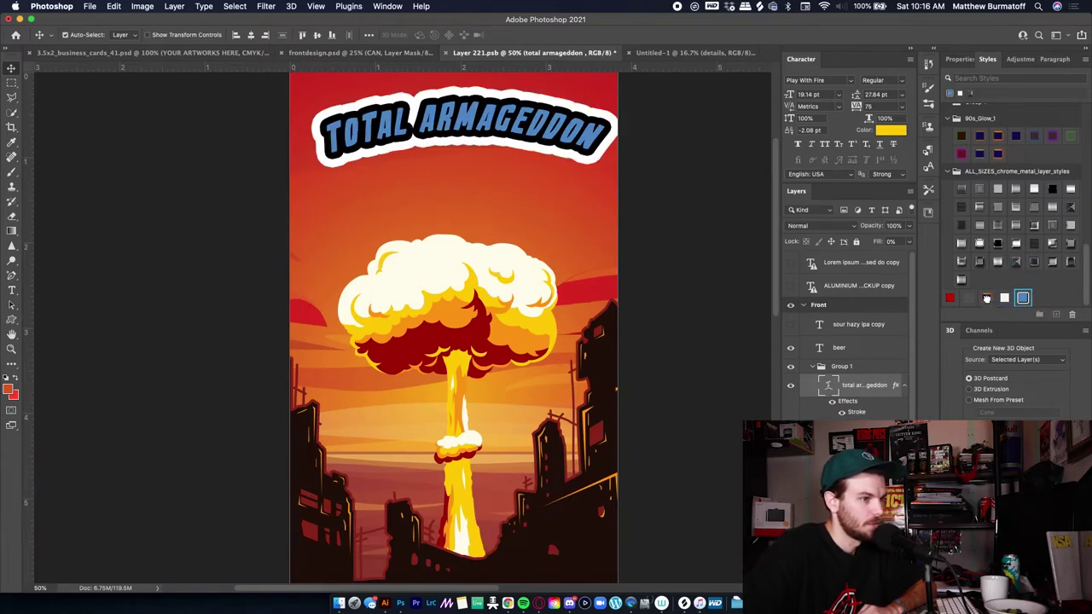
click(987, 299)
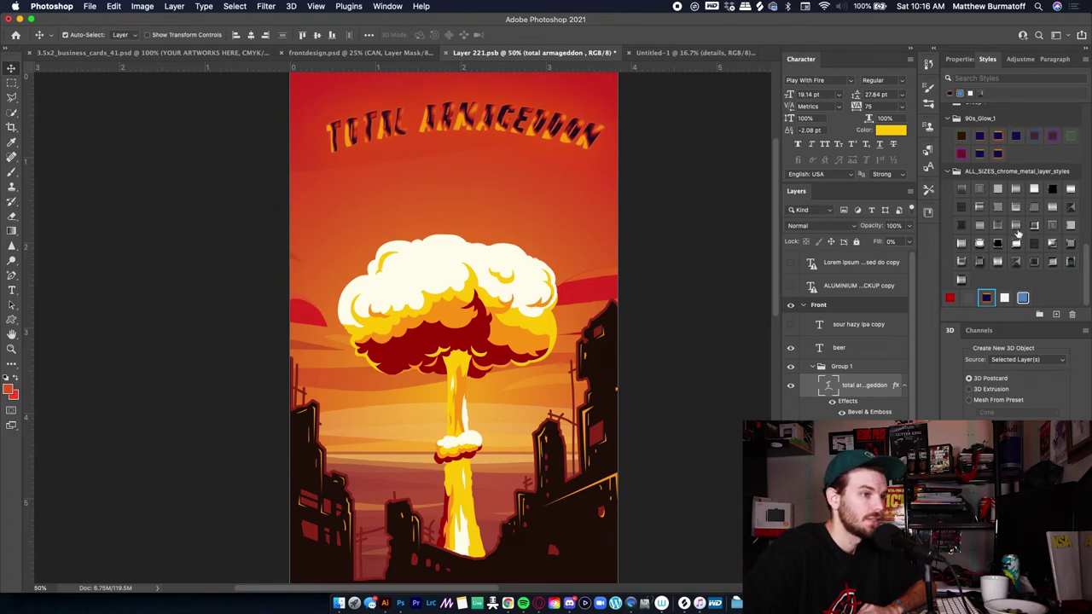
click(1016, 226)
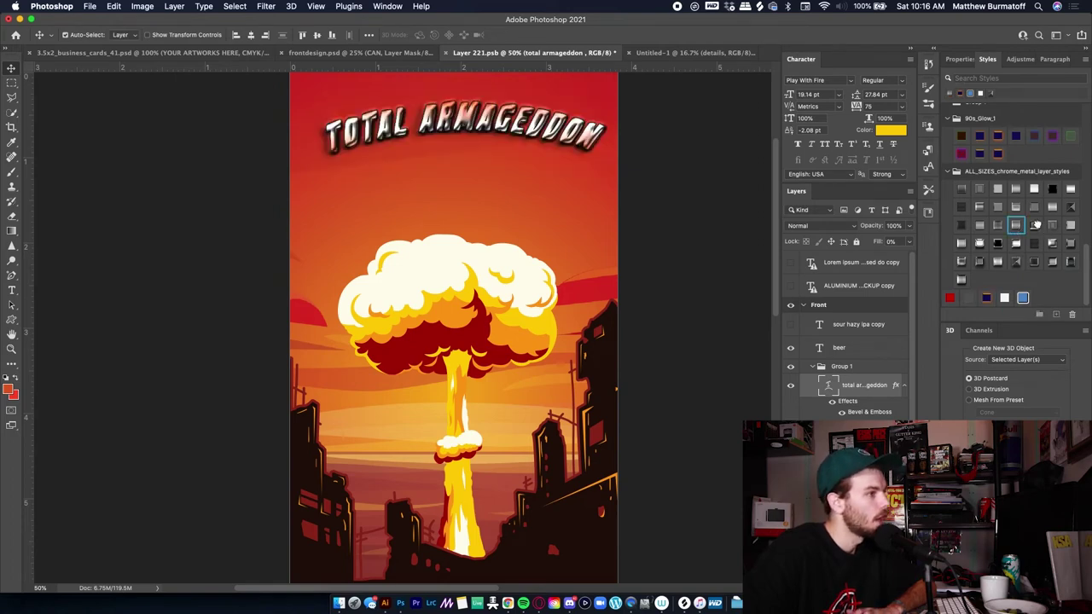
click(979, 244)
click(980, 262)
scroll(1007, 182, up, 1)
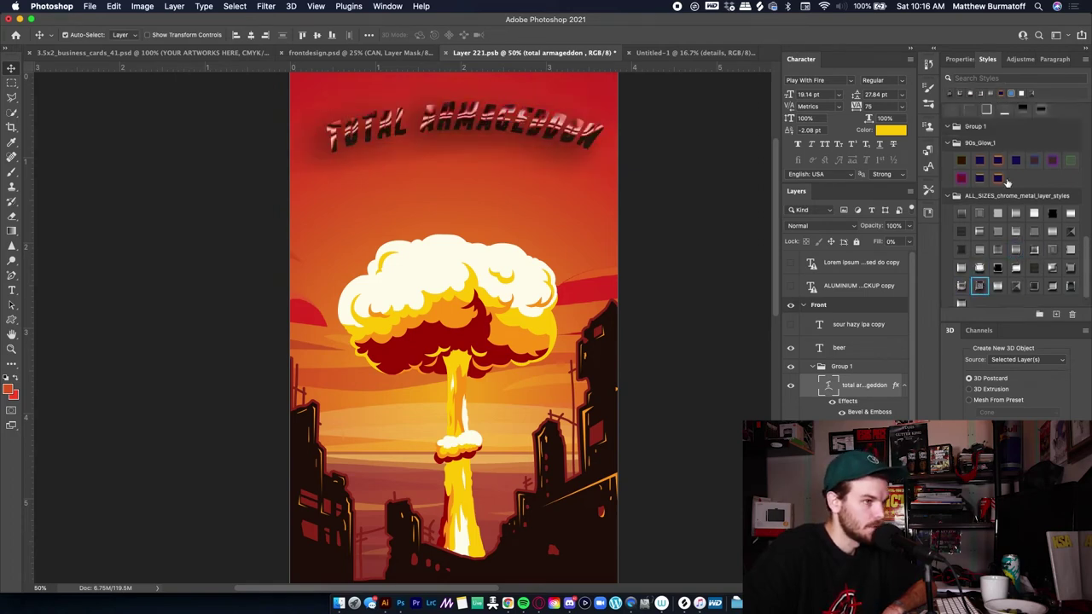
- Try several 90s_Glow_1 styles on the title and look into the Bevel & Emboss settings without changing them
click(1016, 160)
click(1034, 160)
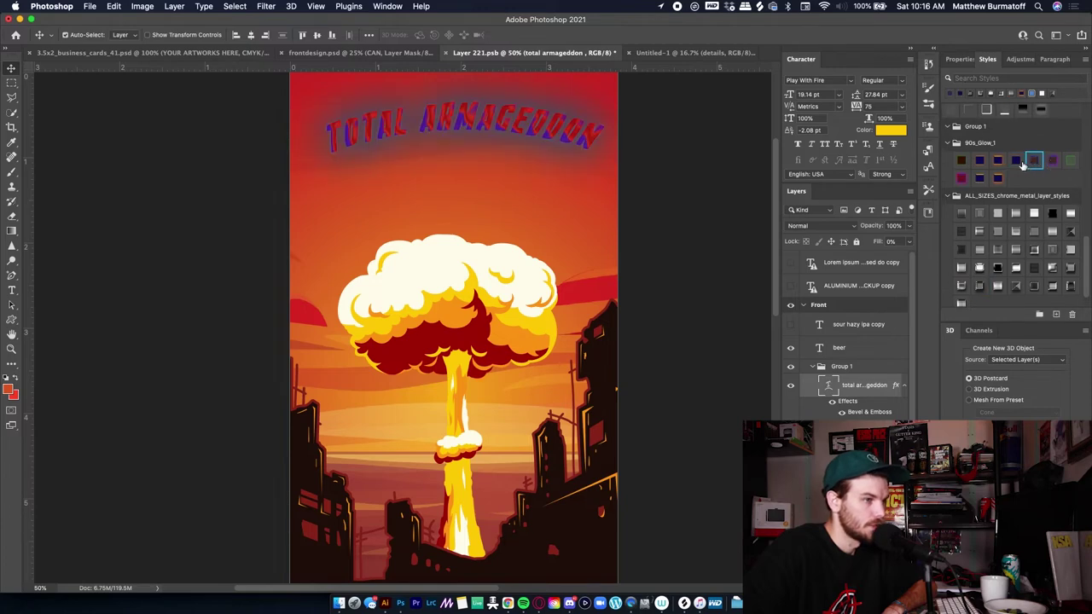
click(1017, 161)
click(981, 161)
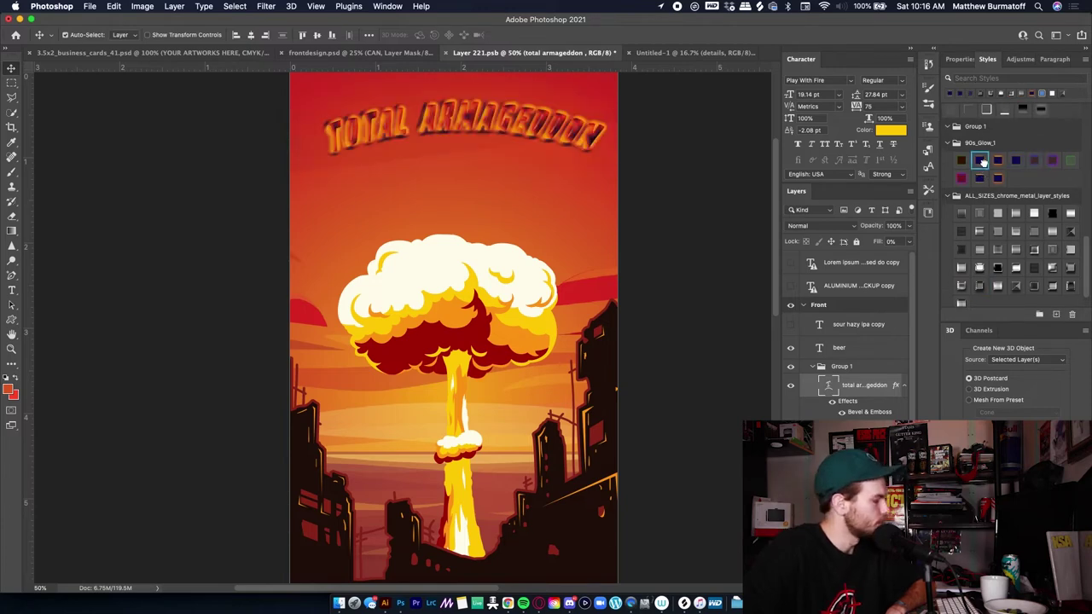
click(998, 178)
click(980, 178)
click(980, 161)
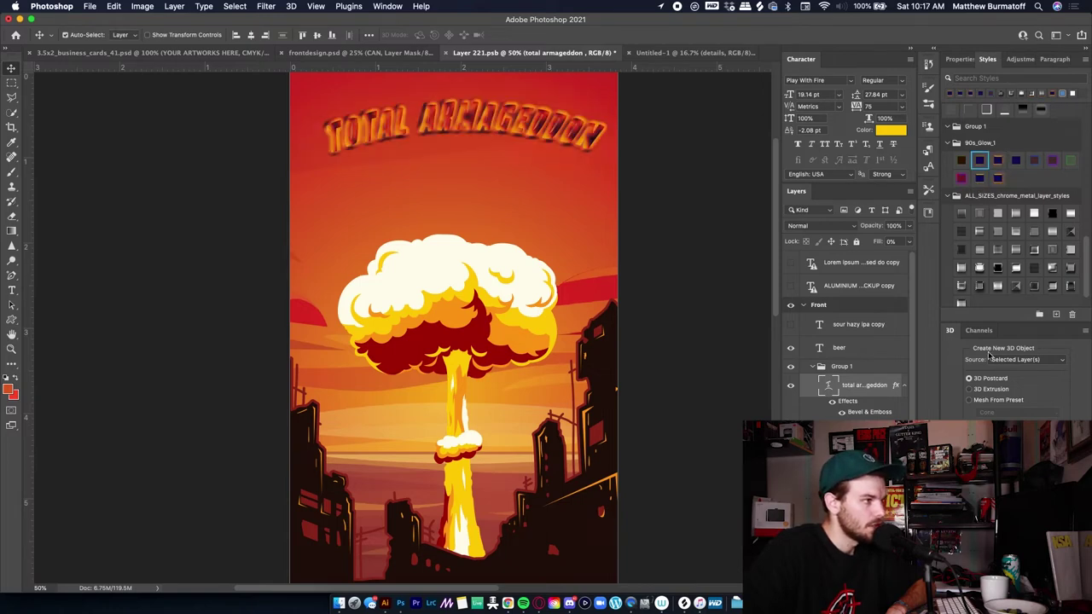
double_click(878, 412)
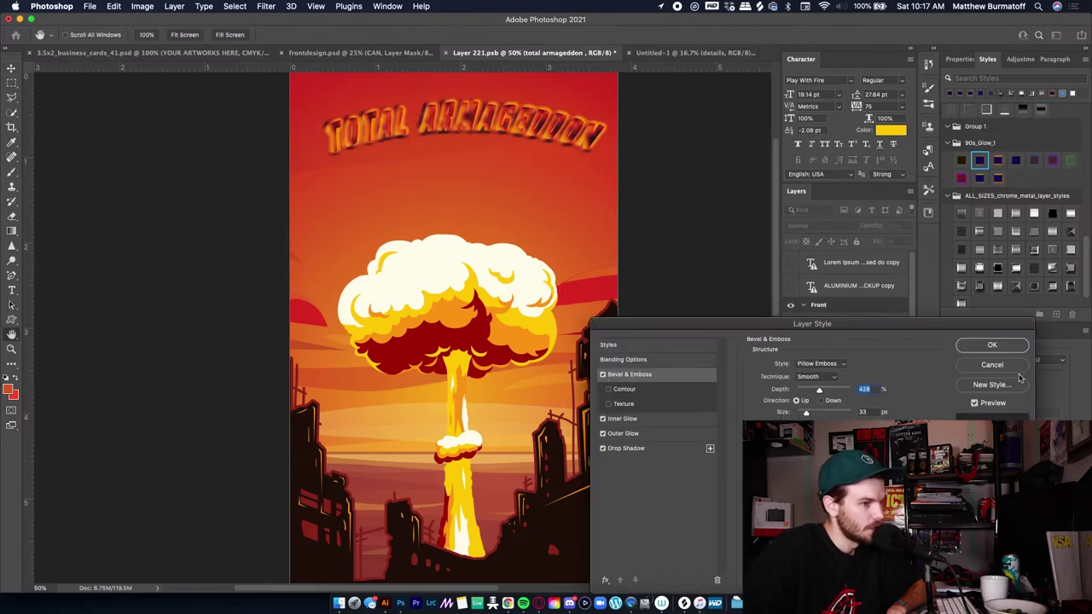
click(1015, 367)
- Try another chrome metal style on the title and toggle its Bevel & Emboss effect
click(998, 231)
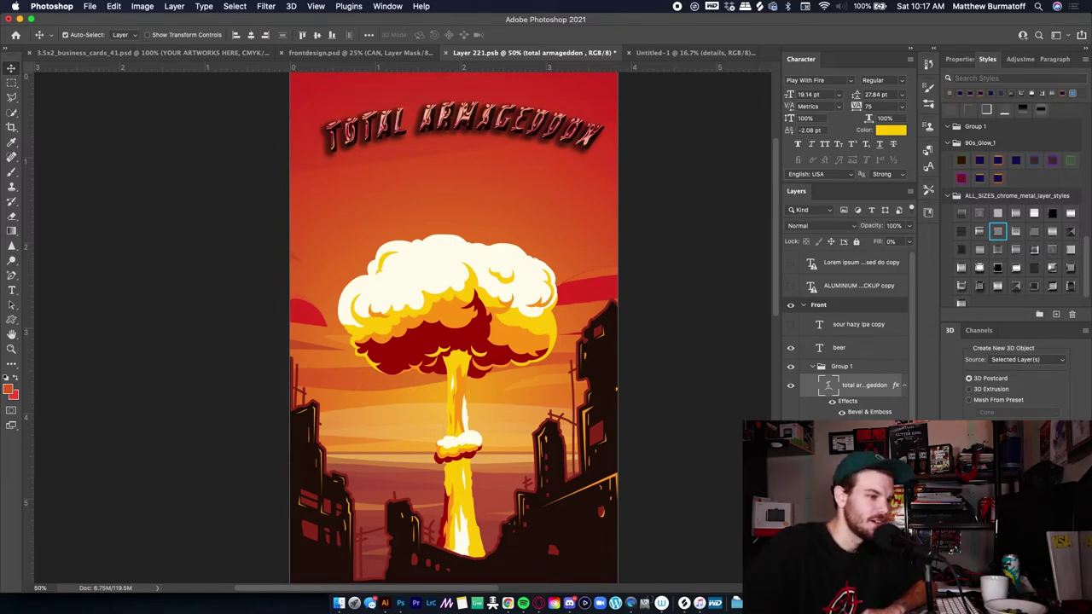
click(842, 412)
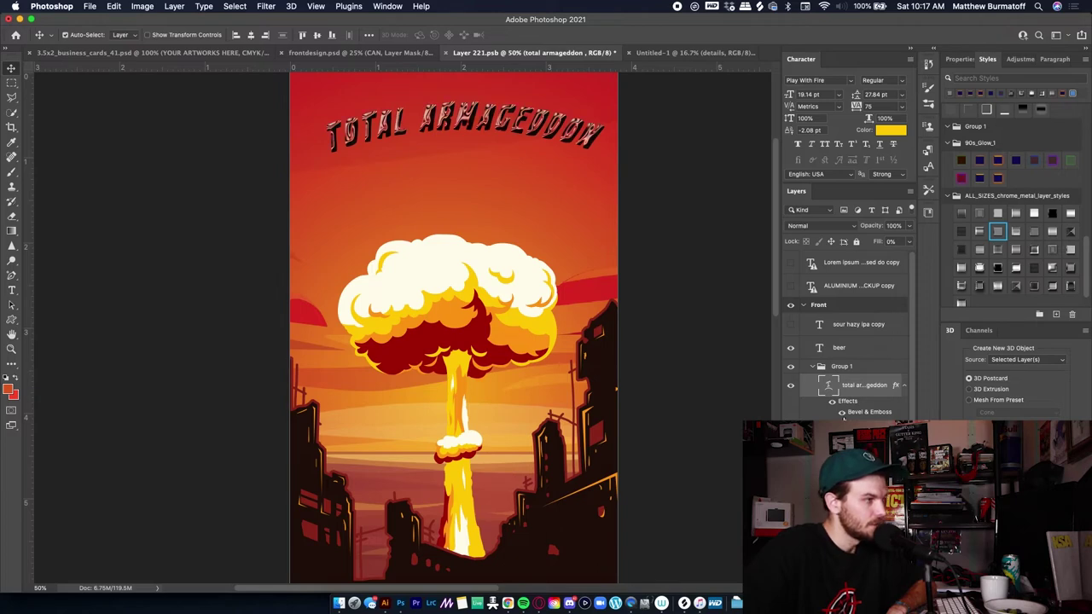
click(841, 412)
- Try a series of other chrome metal styles and saved presets on the copied TOTAL ARMAGEDDON title
click(979, 268)
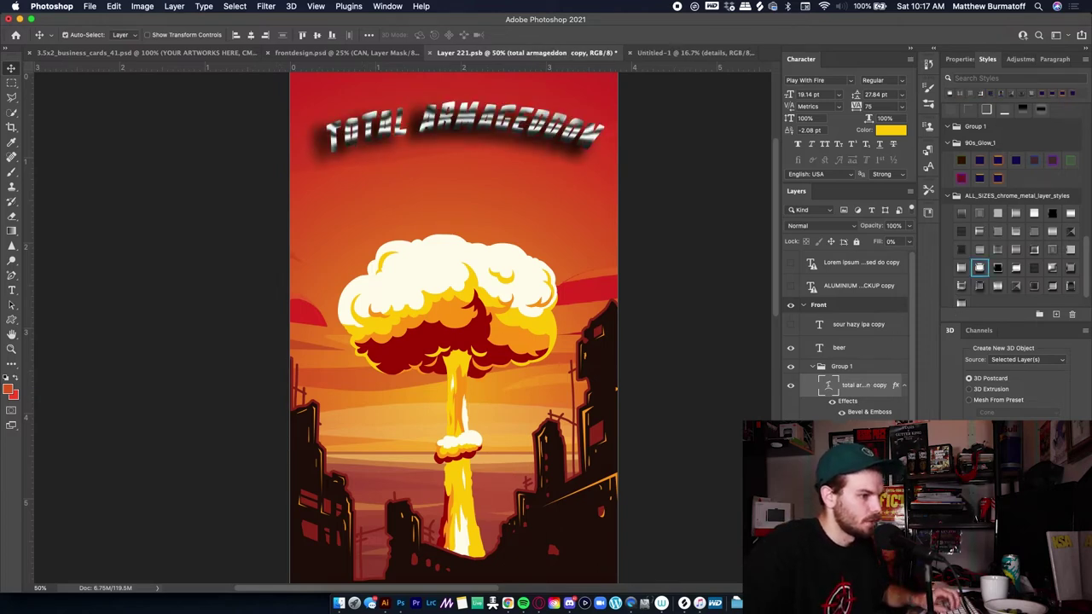
click(980, 249)
click(980, 231)
click(981, 215)
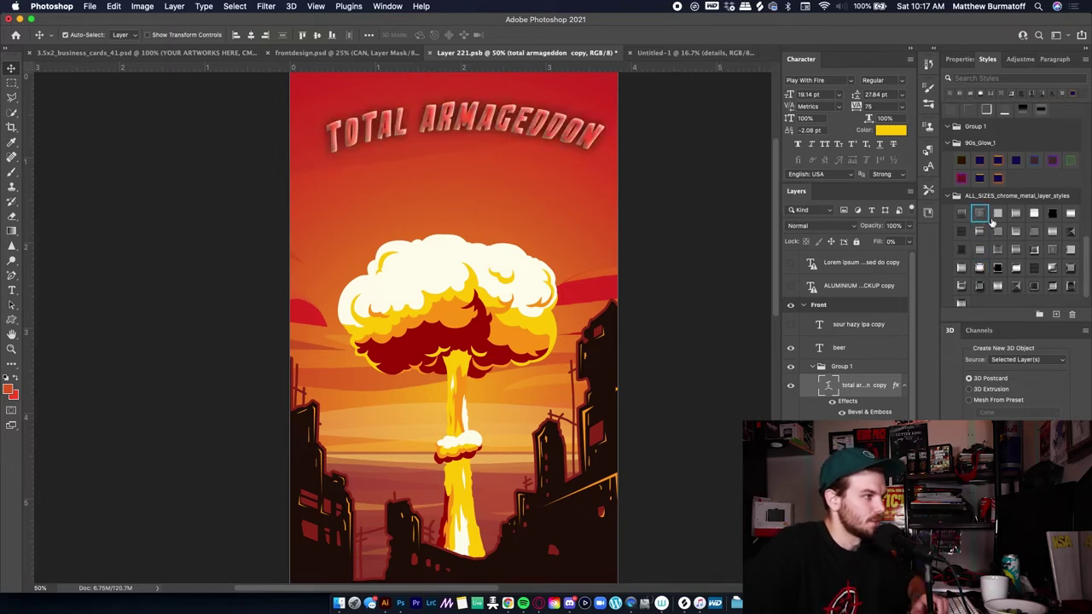
click(1033, 249)
click(961, 301)
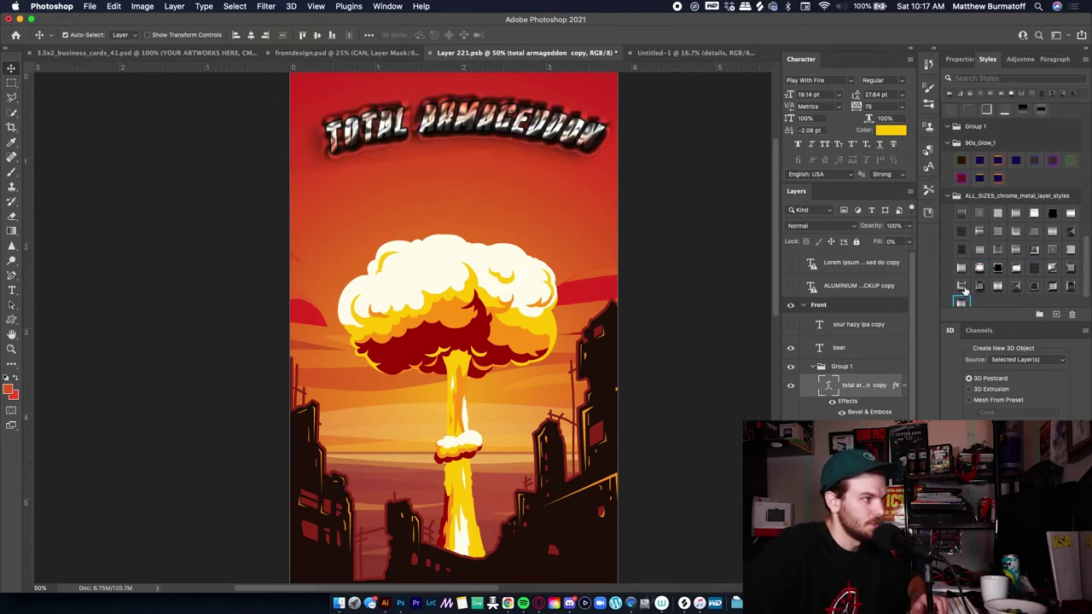
click(962, 286)
scroll(965, 285, down, 1)
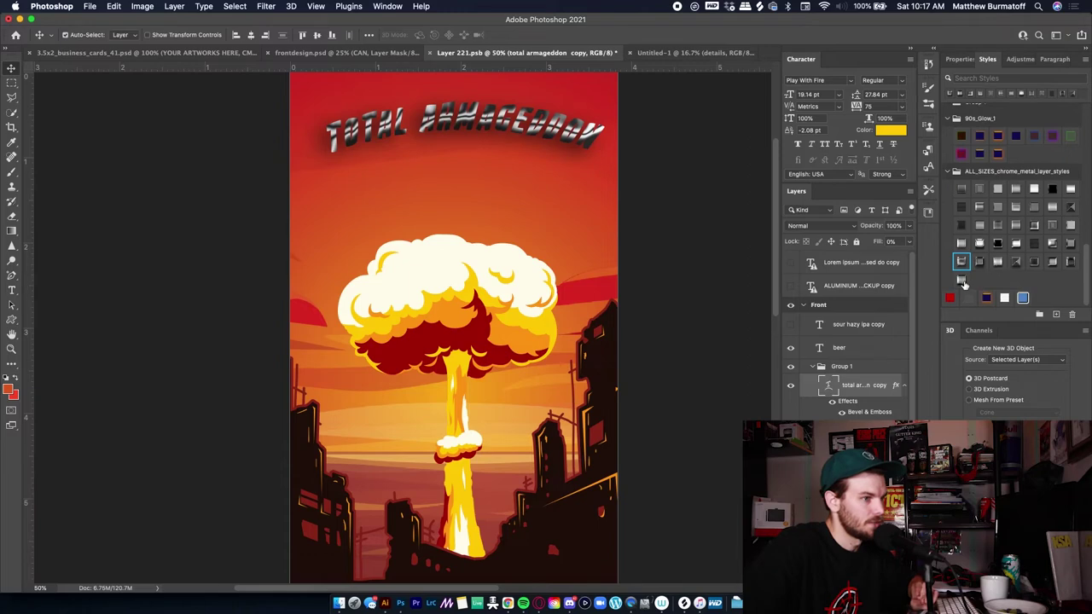
click(963, 281)
click(986, 298)
click(969, 298)
click(986, 299)
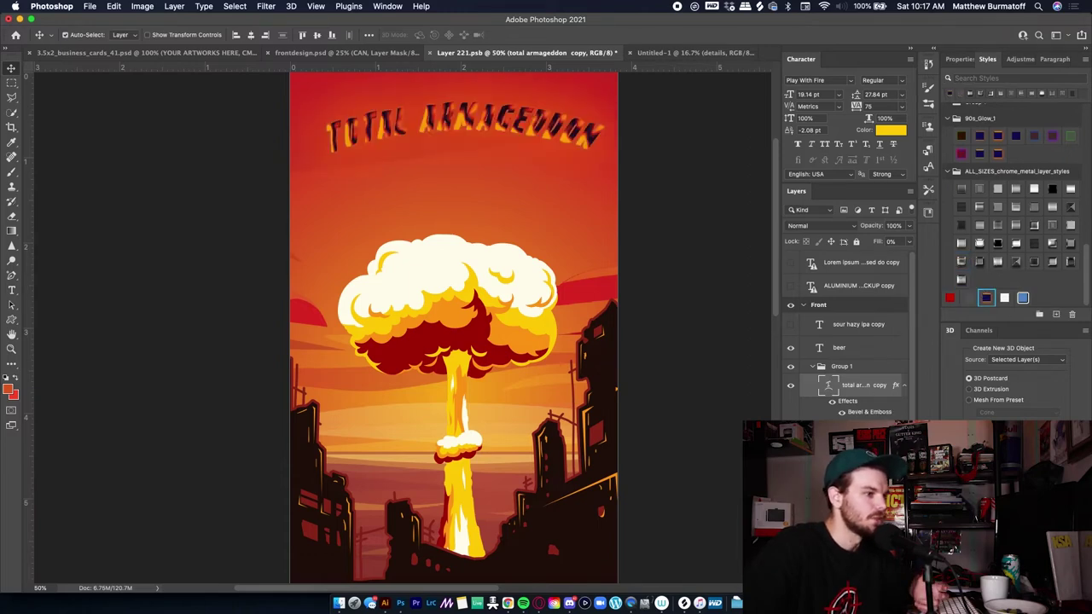
- Revert the title to plain yellow, move it down just above the mushroom cloud, and check the saved artwork on the can mockup
key(super+z)
drag(500, 131, 491, 154)
key(super+s)
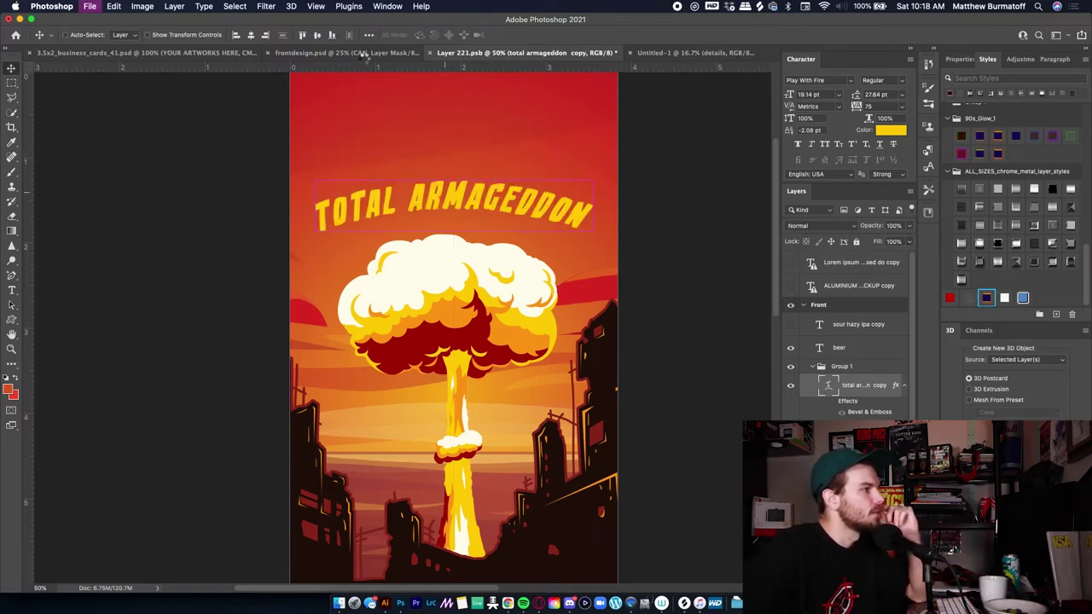
click(363, 52)
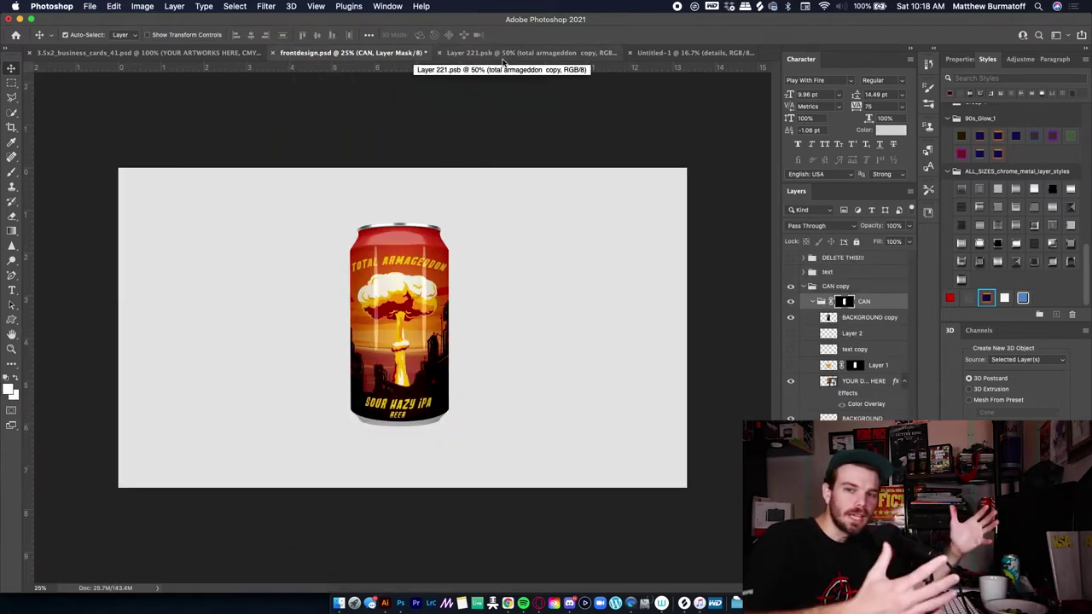
- In Layer 221.psb, move the SOUR HAZY IPA and BEER texts slightly up from the label's lower edge
click(550, 53)
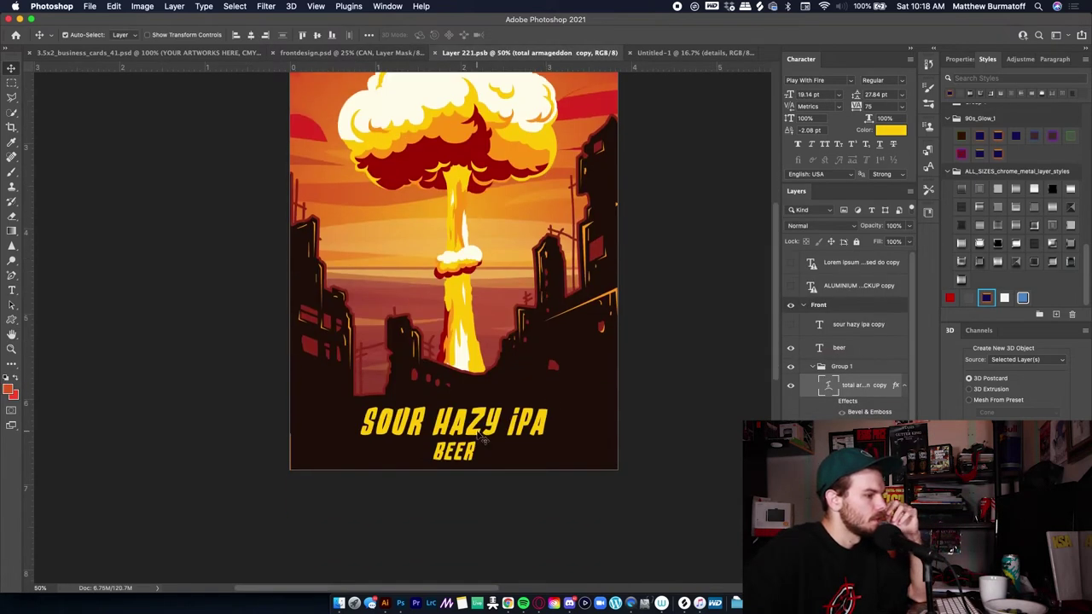
drag(482, 420, 483, 409)
drag(461, 456, 463, 422)
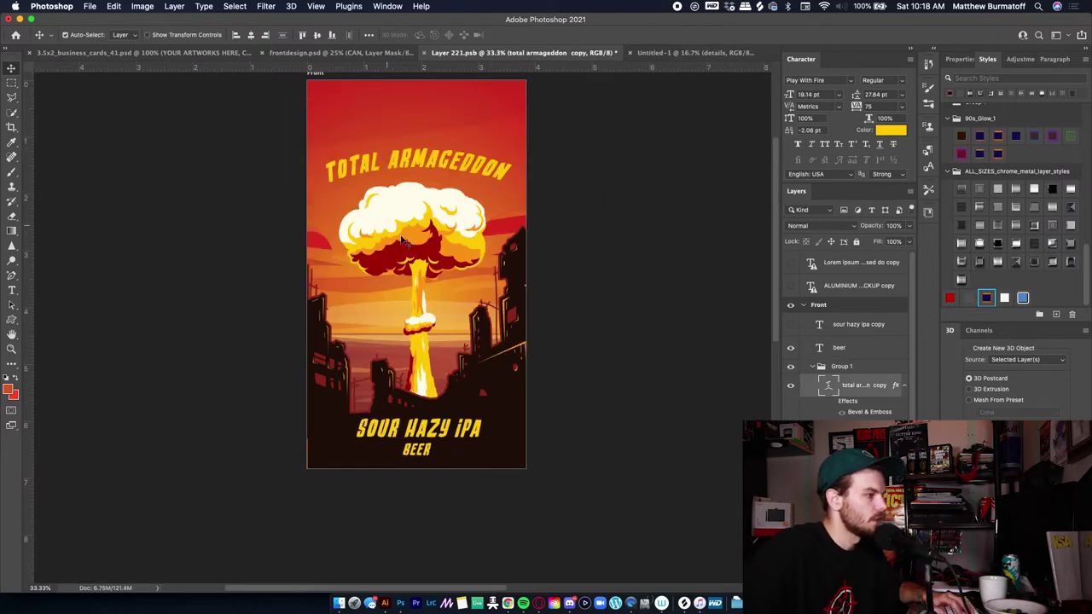
scroll(478, 317, up, 5)
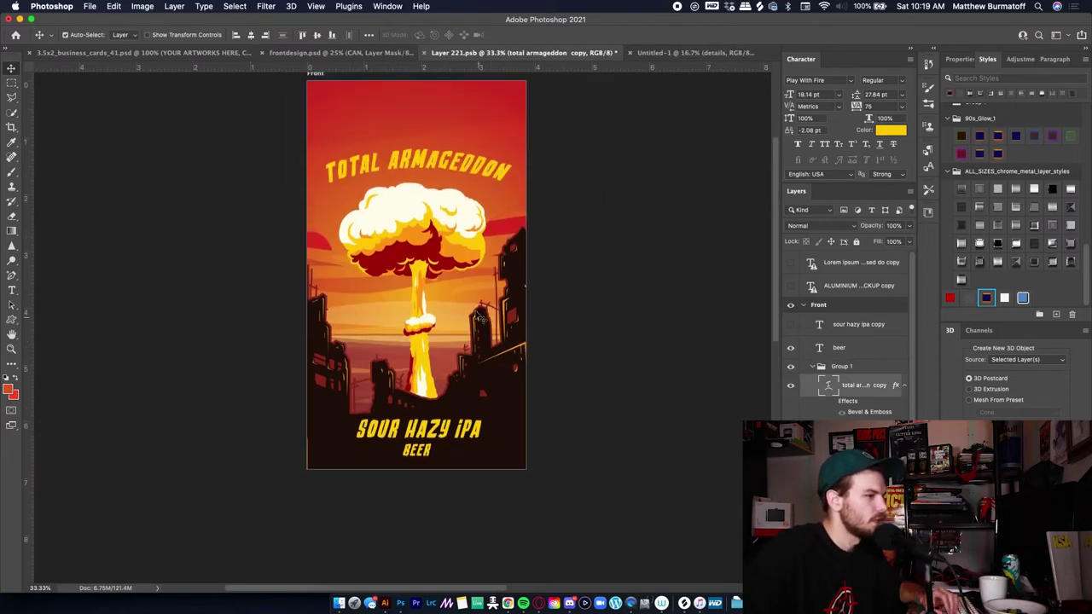
- Duplicate the dark city building artwork and start a free transform on the copy
click(514, 481)
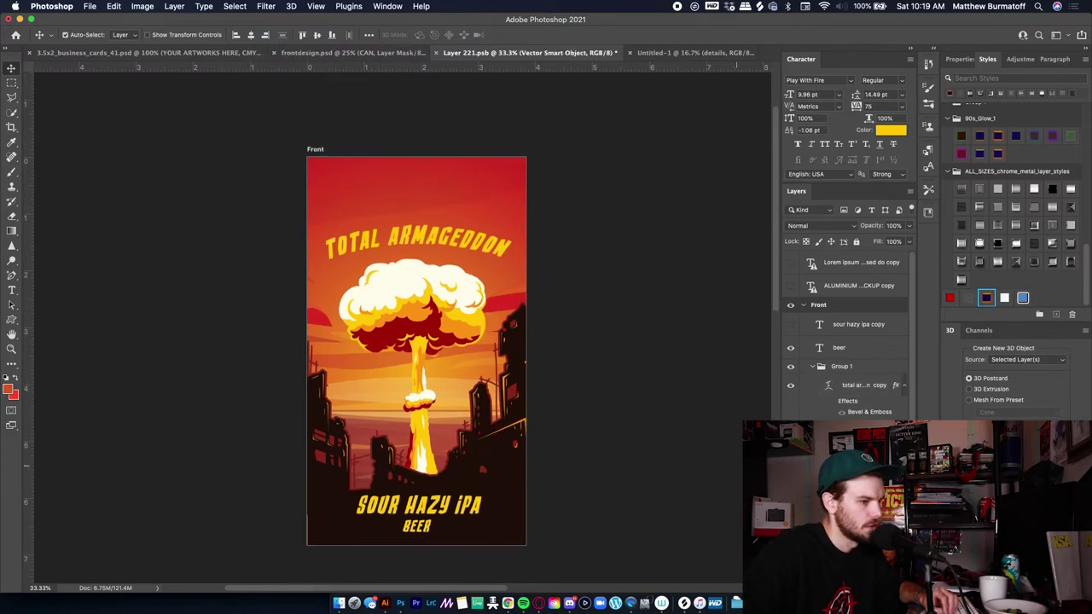
scroll(731, 464, down, 2)
key(super+j)
key(super+t)
right_click(420, 381)
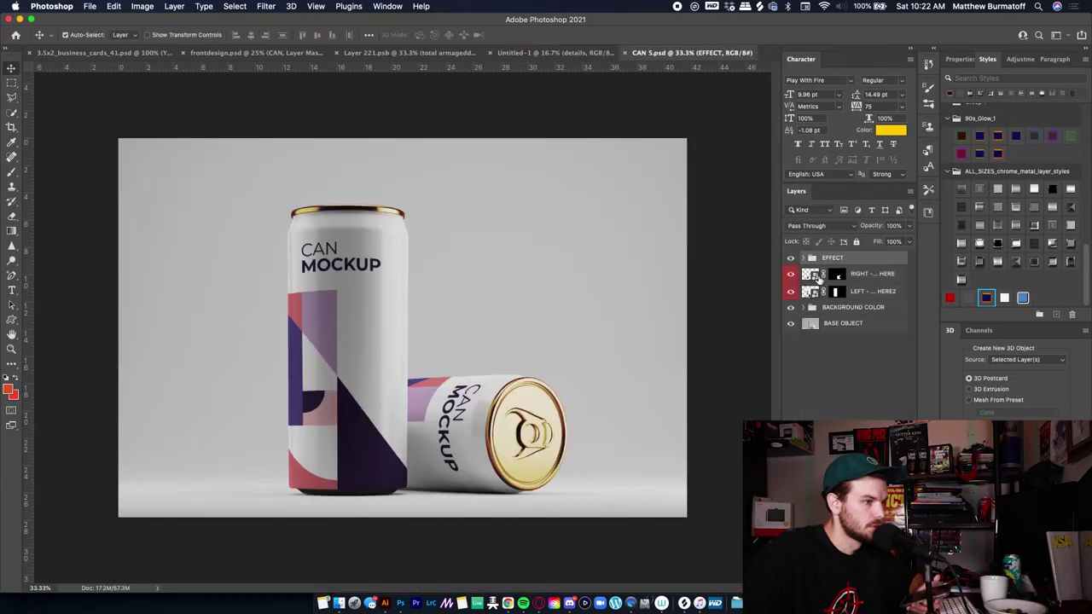
- Open the RIGHT smart object of the CAN 5.psd mockup and copy the label artwork from Layer 221.psb into it
double_click(819, 278)
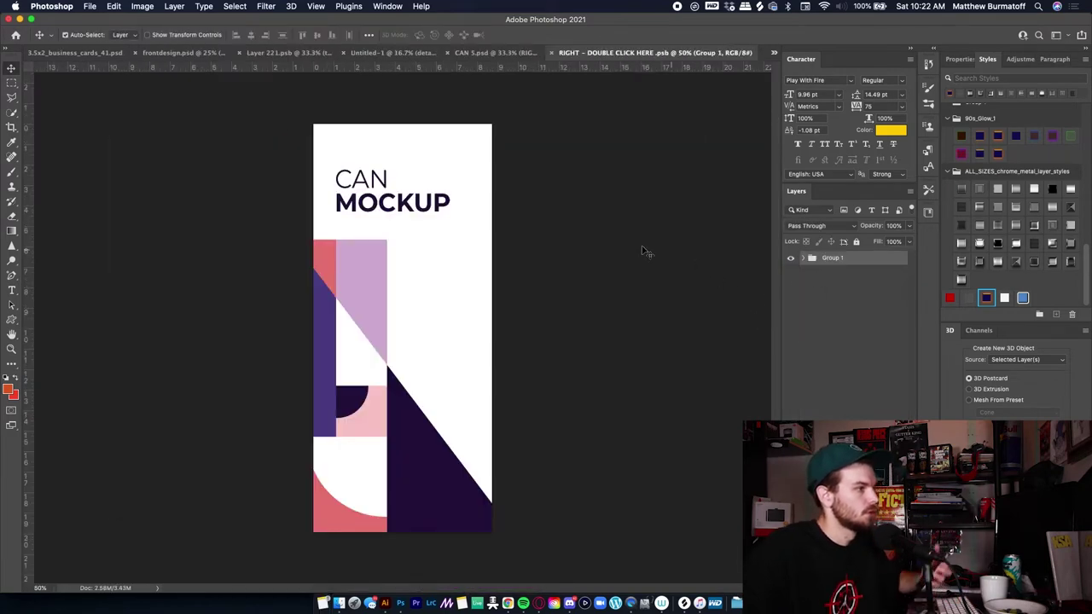
click(468, 53)
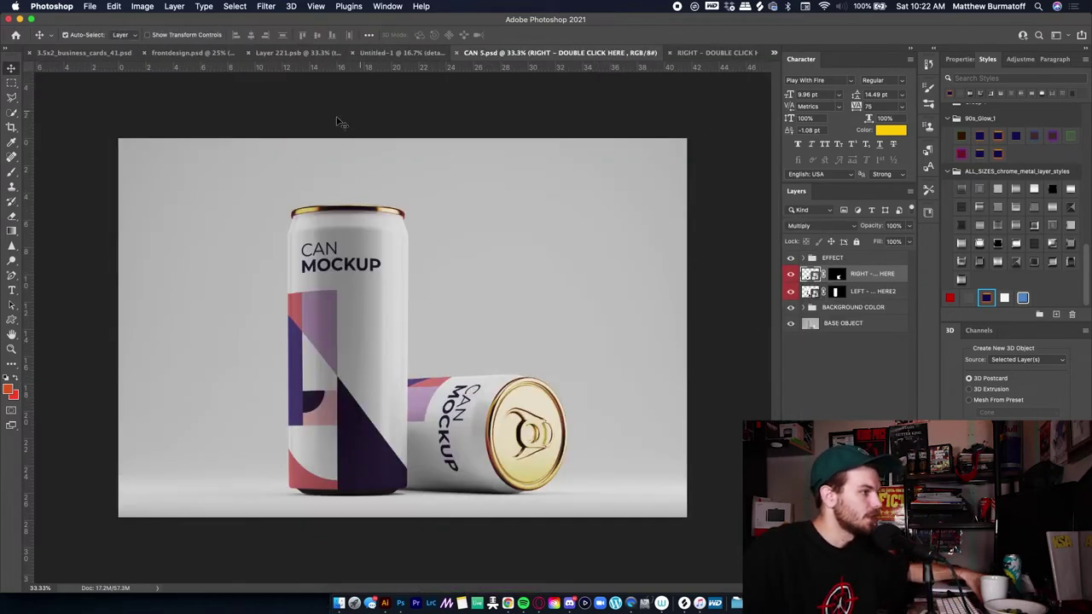
click(315, 52)
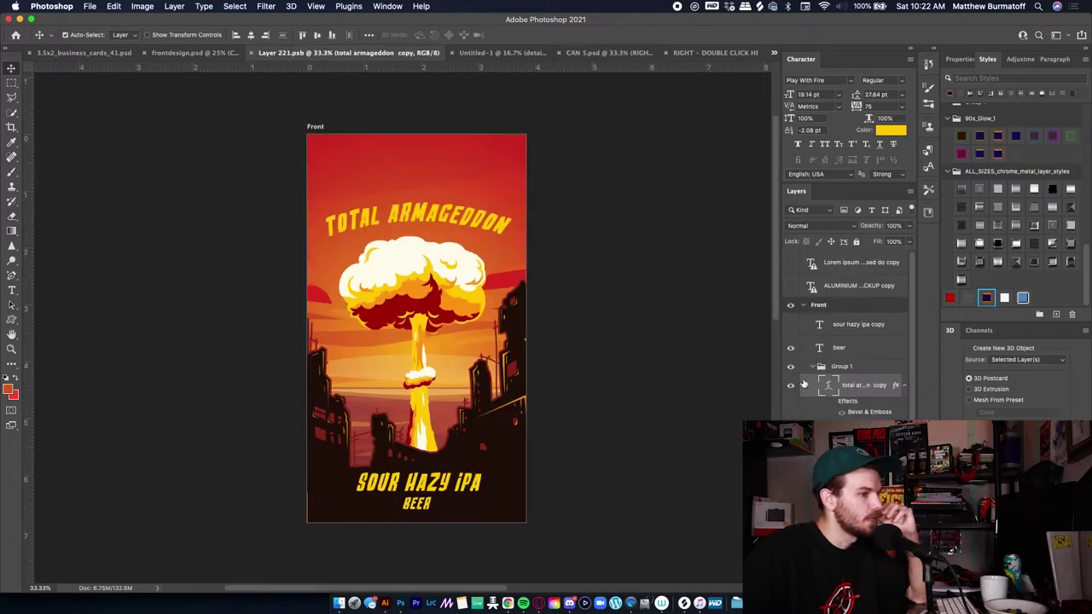
click(715, 53)
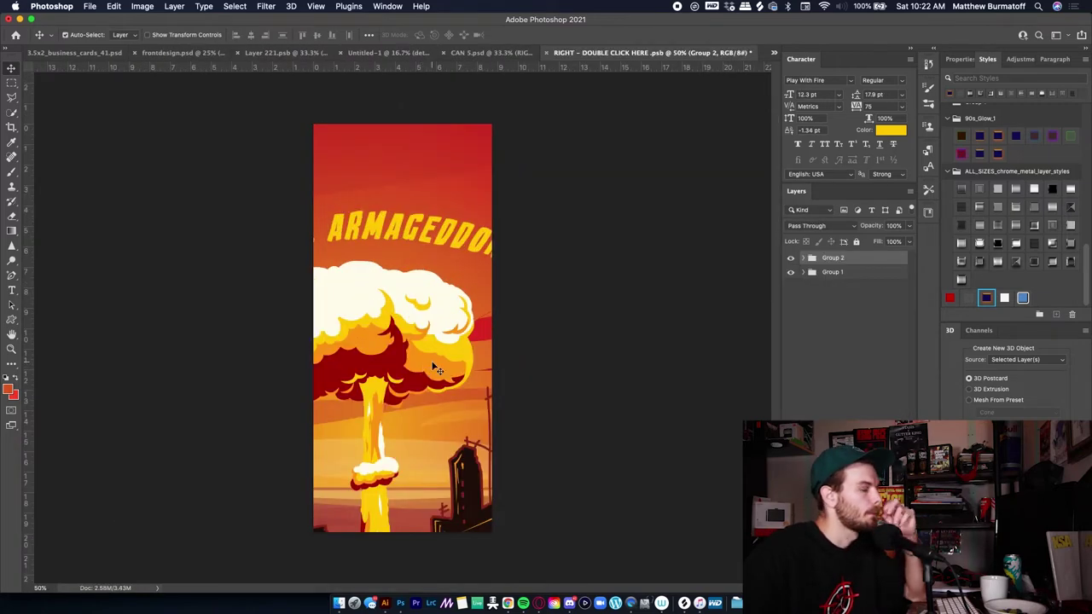
key(super+t)
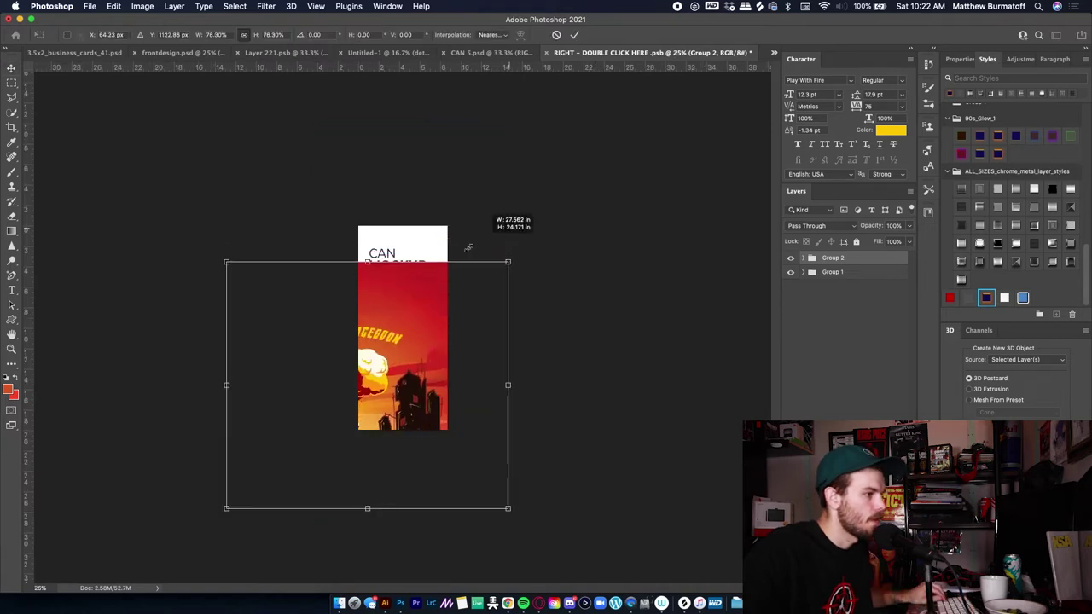
drag(468, 248, 449, 263)
drag(435, 334, 497, 266)
drag(529, 223, 527, 220)
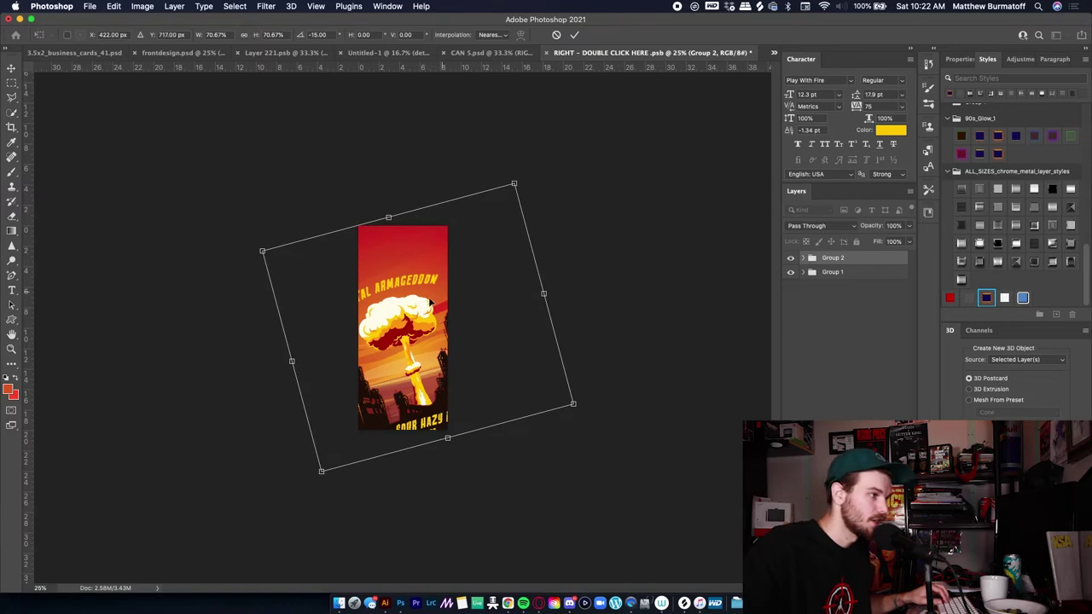
key(Return)
key(ctrl+z)
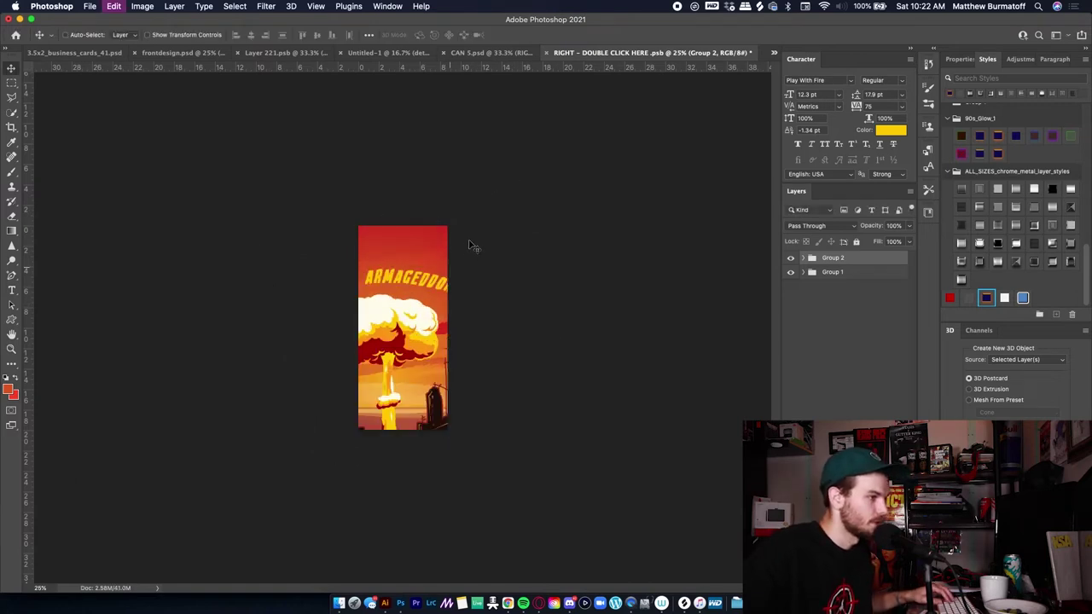
- Scale the label artwork group to about 62.7% and position it so the full design fits the can template
key(ctrl+t)
key(Return)
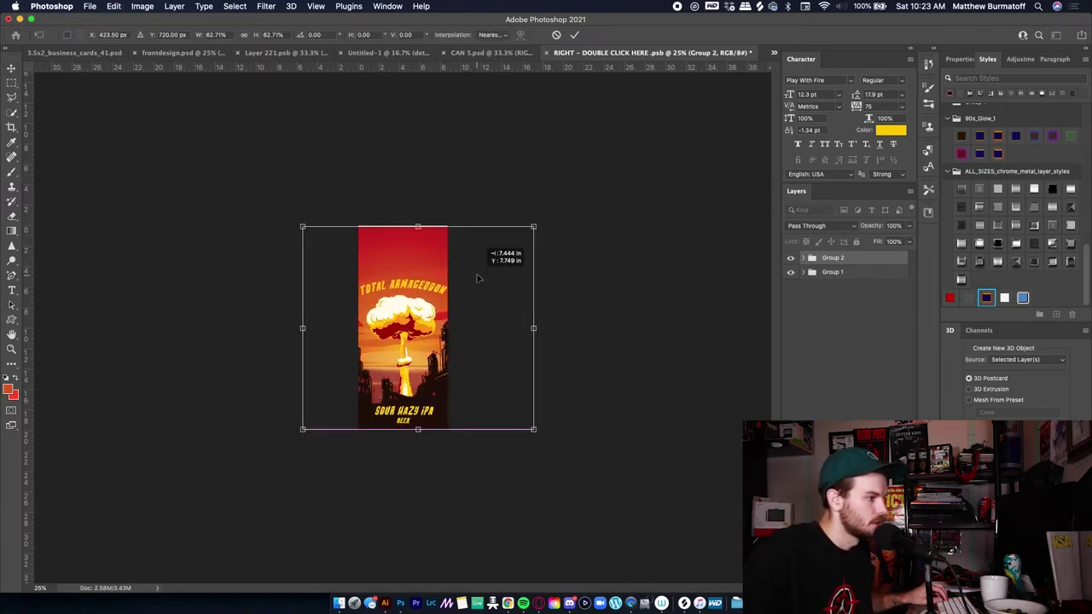
- Scale the label artwork group down to about 53.3%, keeping it against the can template's lower edge
drag(533, 229, 457, 302)
key(Return)
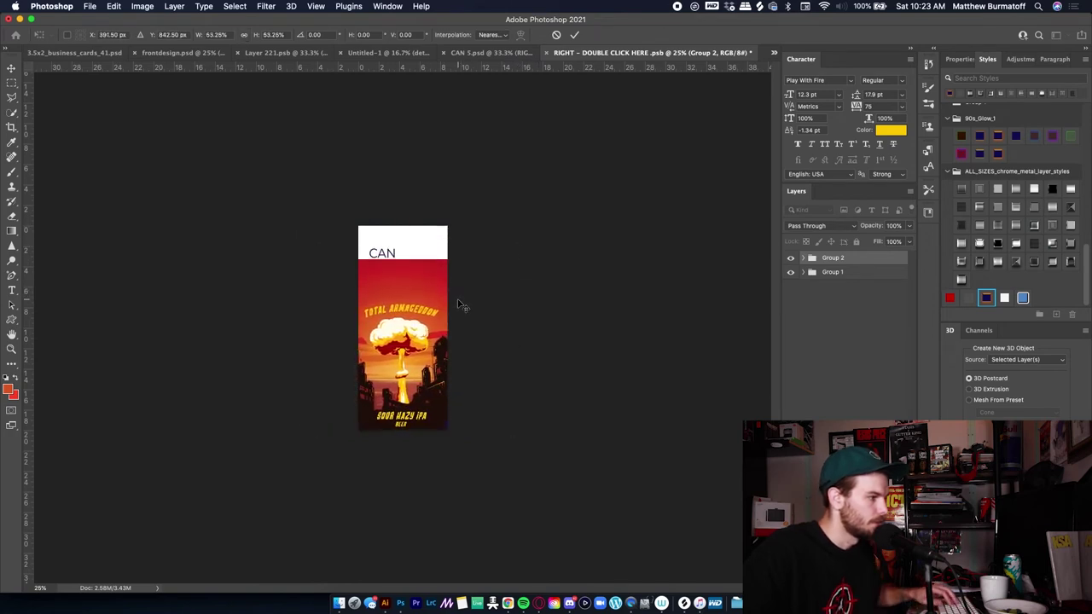
- Select the mushroom cloud and city illustration inside the group and enlarge it slightly
key(super+plus)
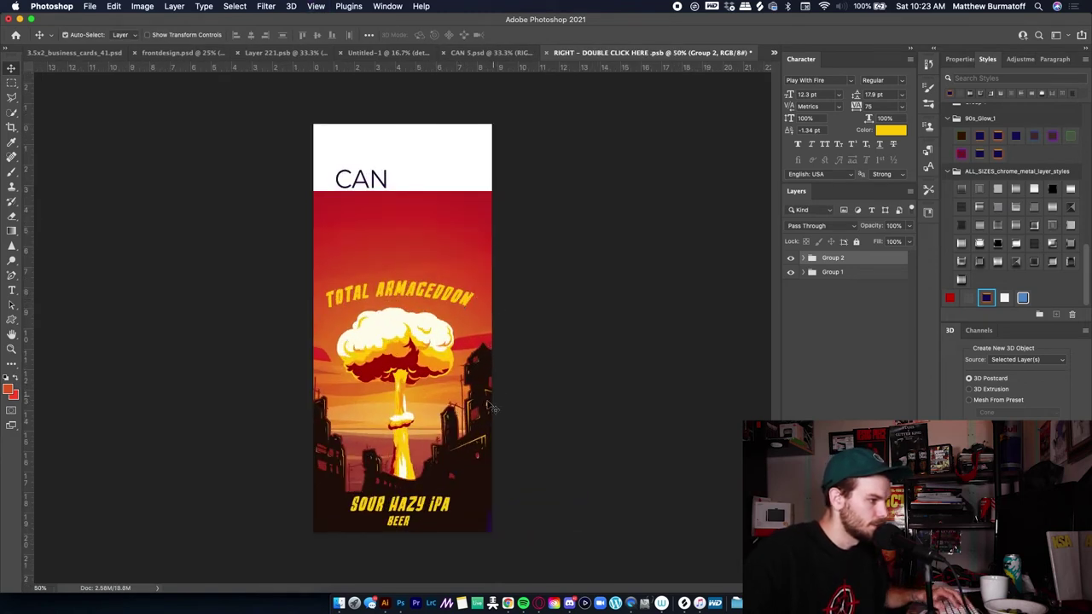
click(468, 510)
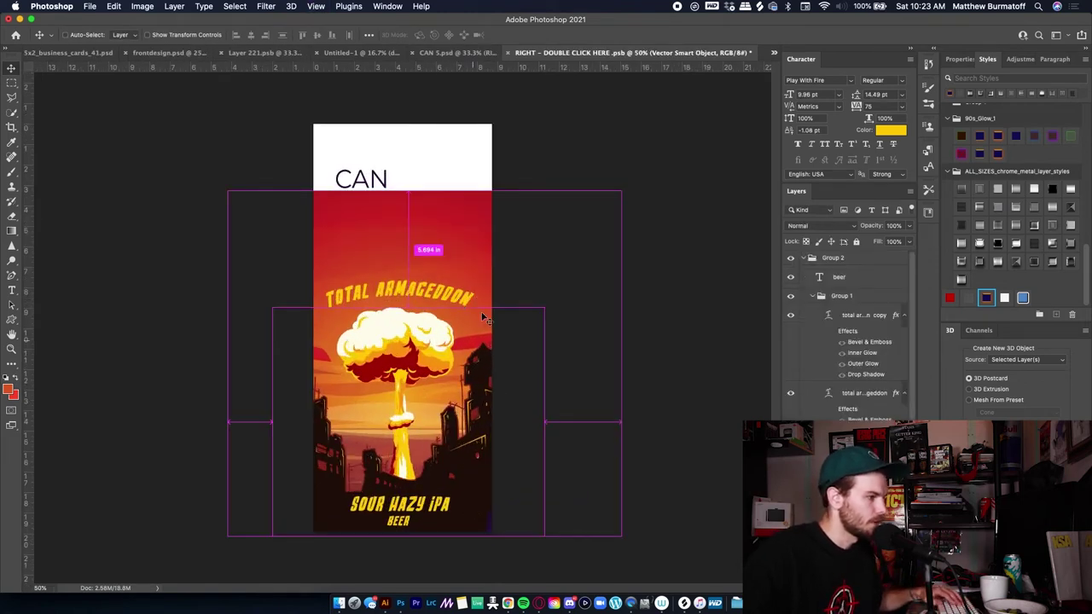
key(super+t)
drag(546, 307, 563, 291)
key(Return)
- Select a thin strip of the red sky's upper edge and stretch it upward to cover the white template area
key(m)
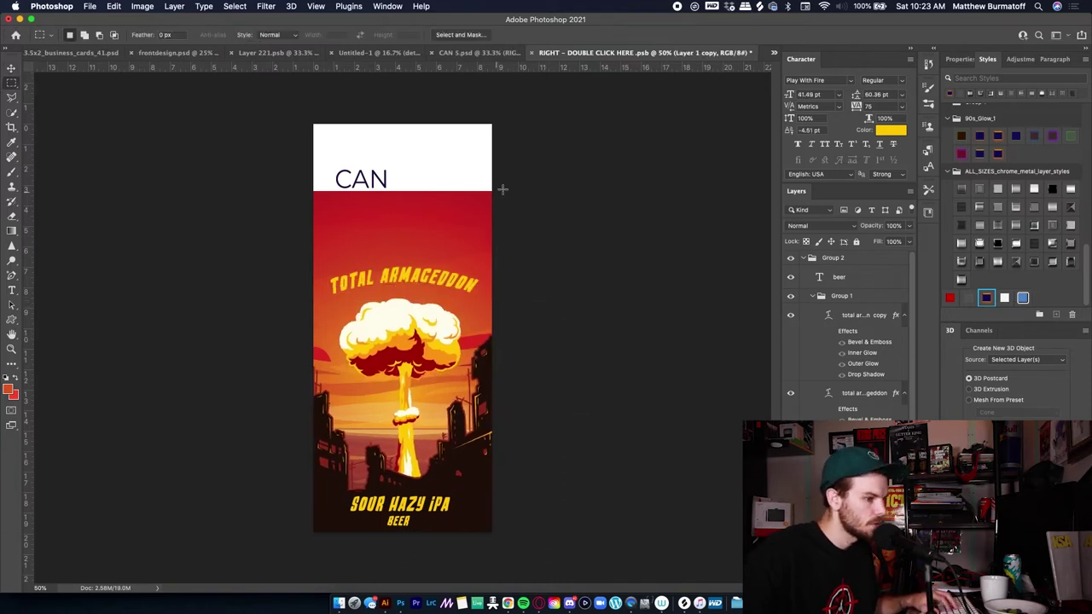
drag(494, 196, 281, 208)
key(super+t)
drag(403, 196, 418, 102)
key(Return)
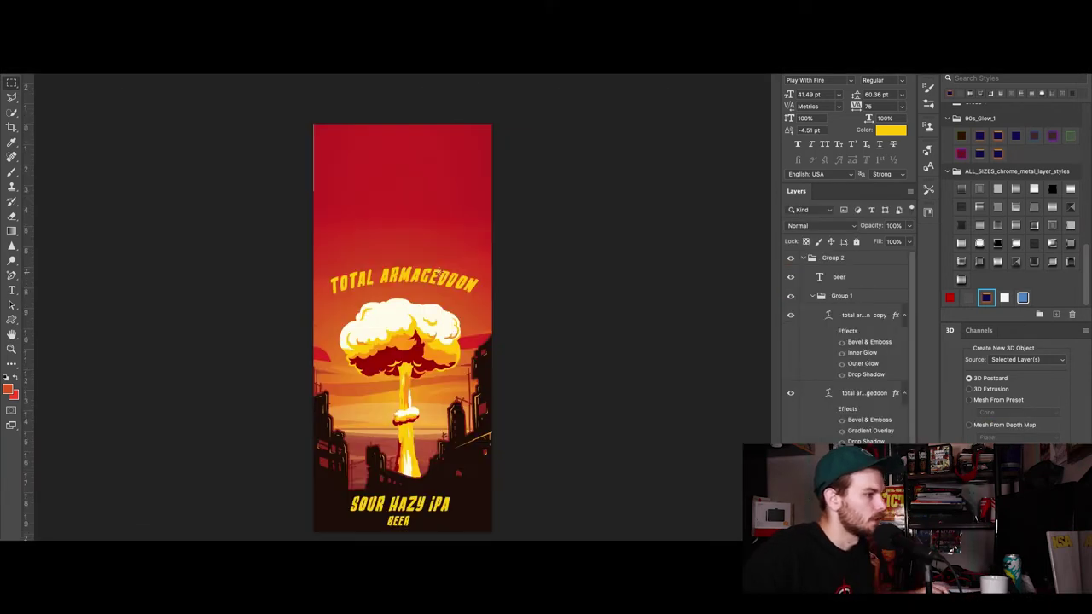
- Move the TOTAL ARMAGEDDON text up into the red area near the label's upper edge
key(v)
click(412, 284)
drag(465, 281, 465, 189)
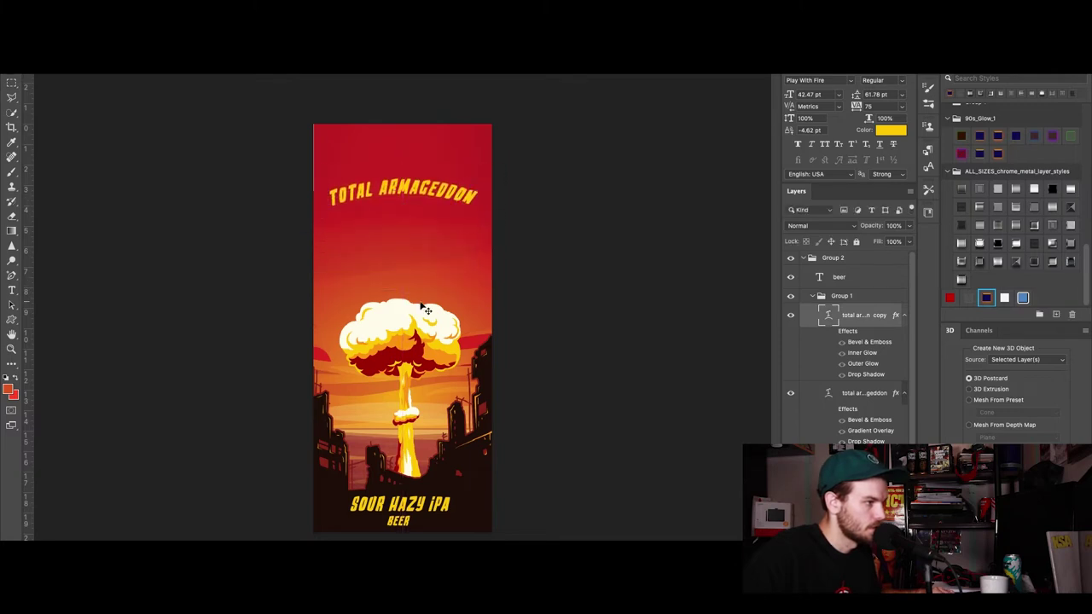
- Enlarge the mushroom cloud illustration, shift it upward, and save the smart object to update the CAN 5.psd mockup
click(422, 306)
key(super+t)
drag(554, 298, 692, 191)
drag(587, 273, 576, 252)
key(super+z)
key(super+z)
key(Return)
key(super+s)
click(446, 75)
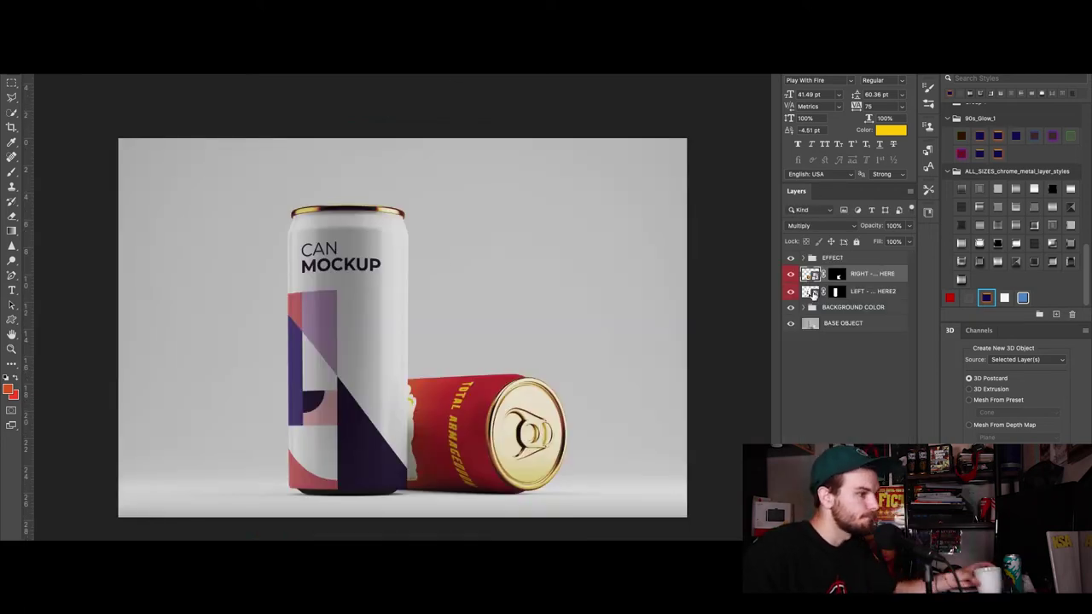
- Back in the RIGHT smart object, extend the red background over the thin gap at its upper left edge
key(ctrl+Tab)
key(ctrl+Tab)
drag(368, 164, 395, 173)
key(super+z)
key(m)
drag(353, 125, 281, 210)
key(super+d)
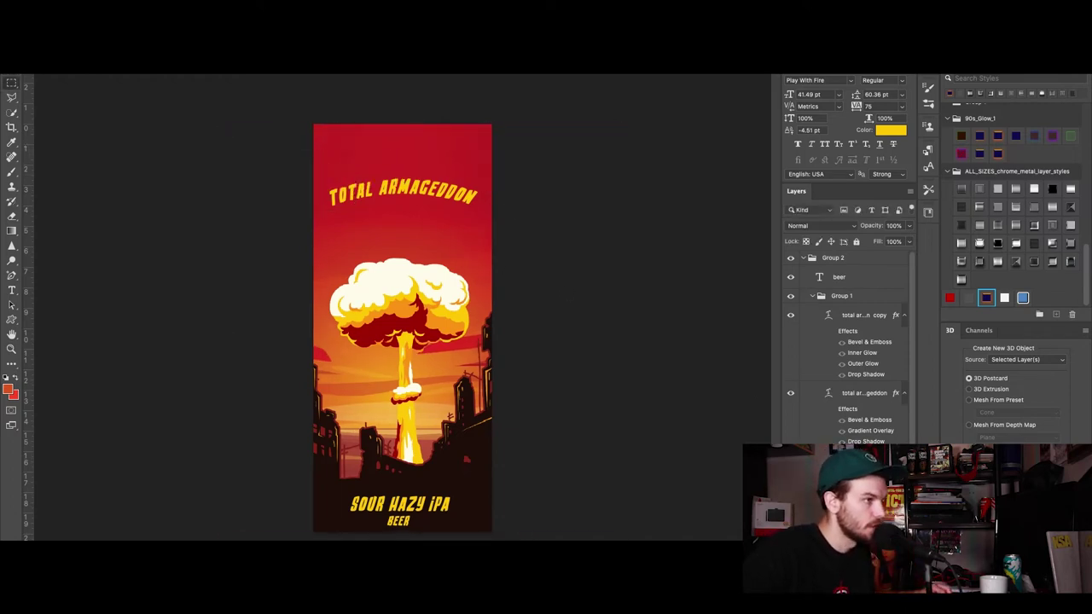
- Copy the Group 2 label artwork from Layer 221.psb into the LEFT smart object and check it on the CAN 5.psd mockup
key(ctrl+Tab)
key(ctrl+Tab)
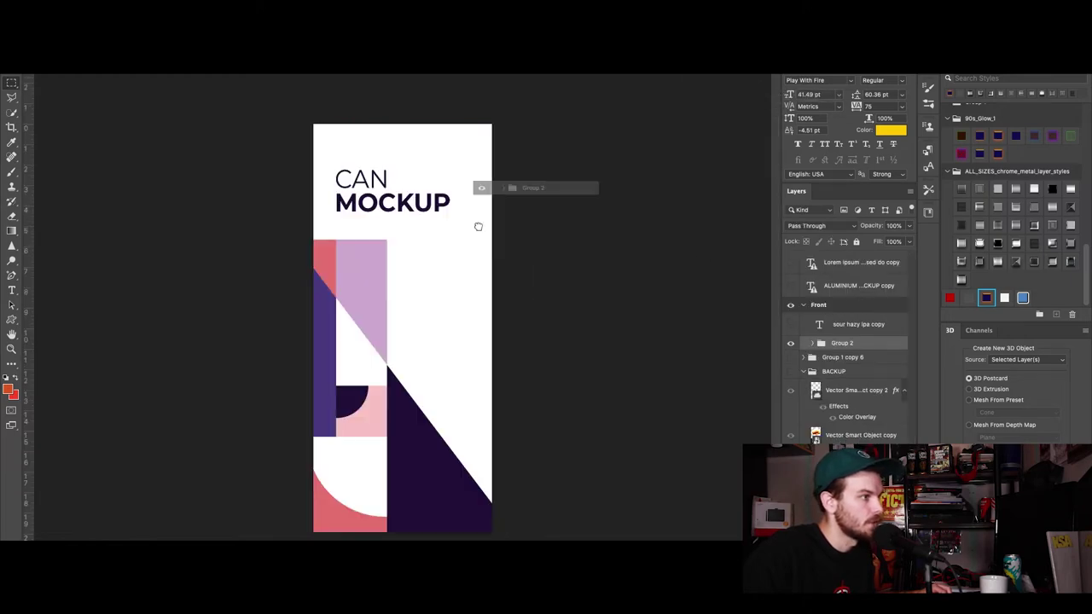
key(ctrl+Tab)
key(ctrl+Tab)
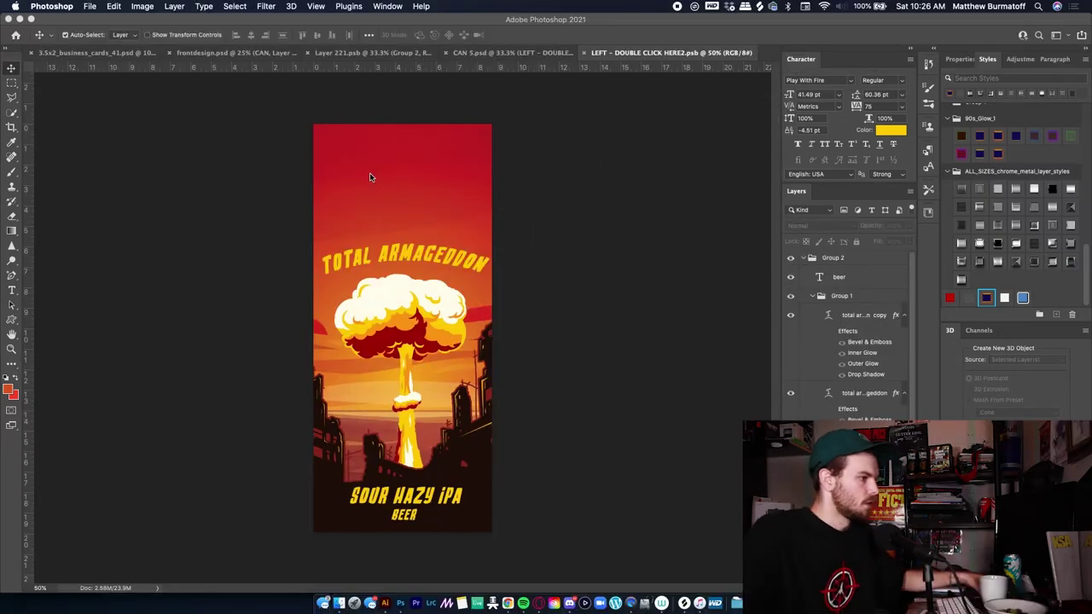
click(482, 53)
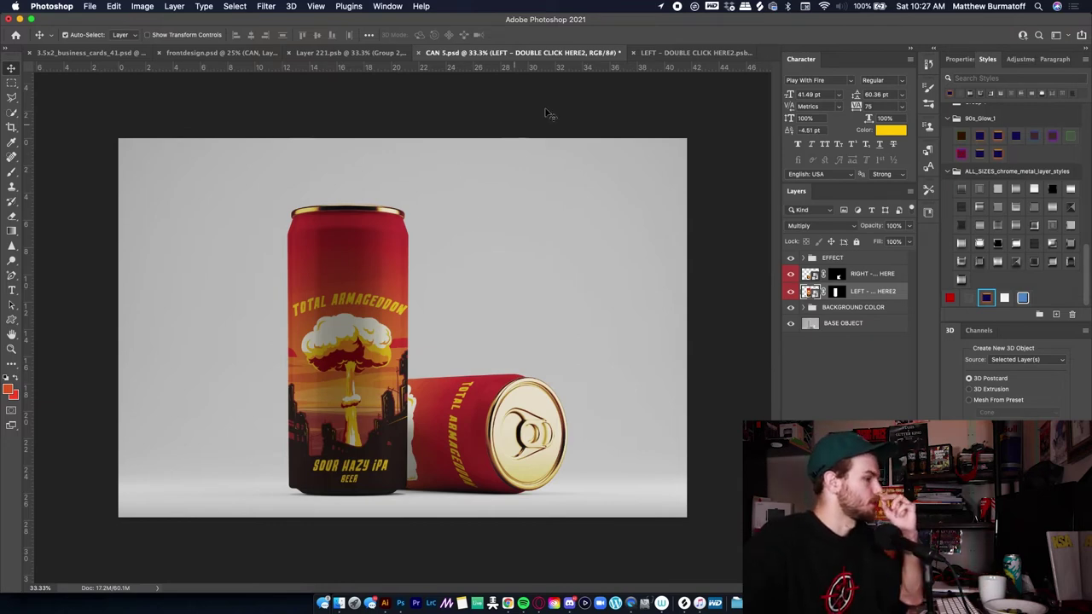
- In the LEFT smart object, move the TOTAL ARMAGEDDON text up toward the label's upper edge
key(ctrl+Tab)
drag(414, 256, 416, 203)
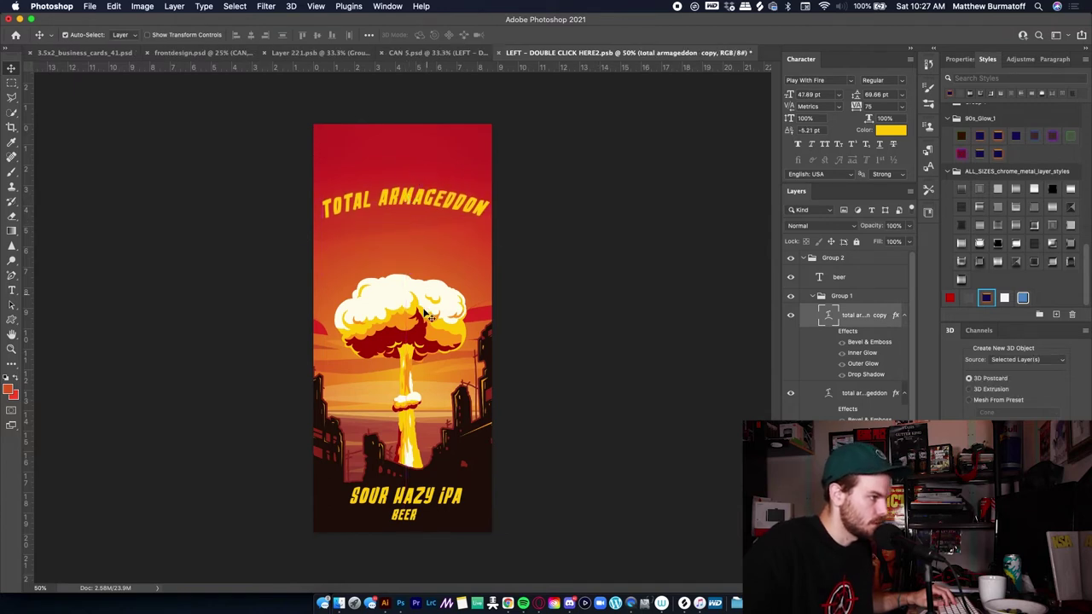
click(433, 307)
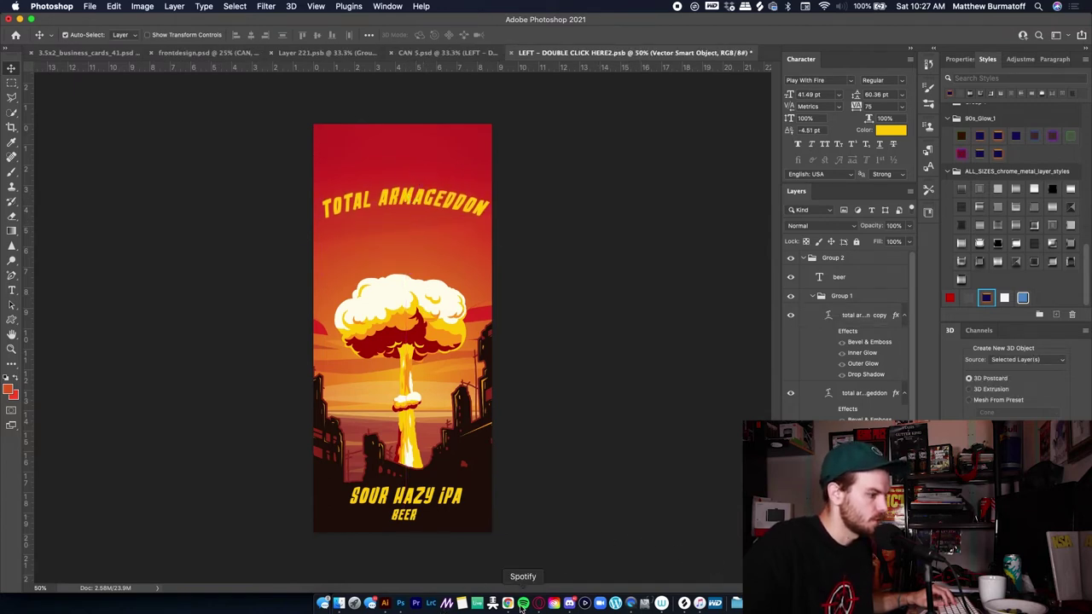
- In Illustrator, isolate the city buildings on Layer 5 of 101 [Converted].eps and copy them into the LEFT smart object in Photoshop
click(385, 603)
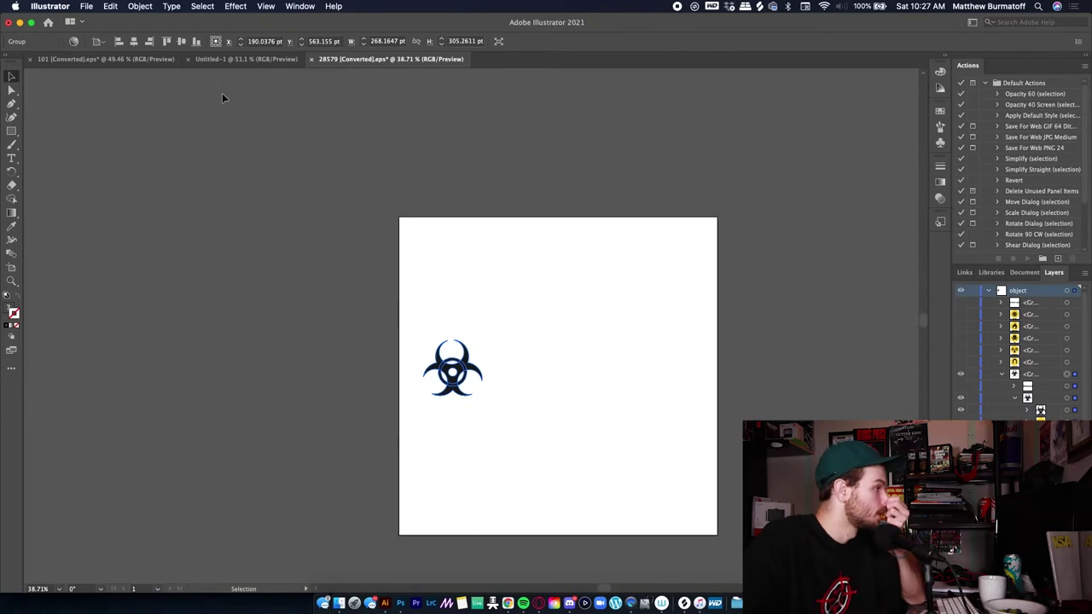
click(70, 58)
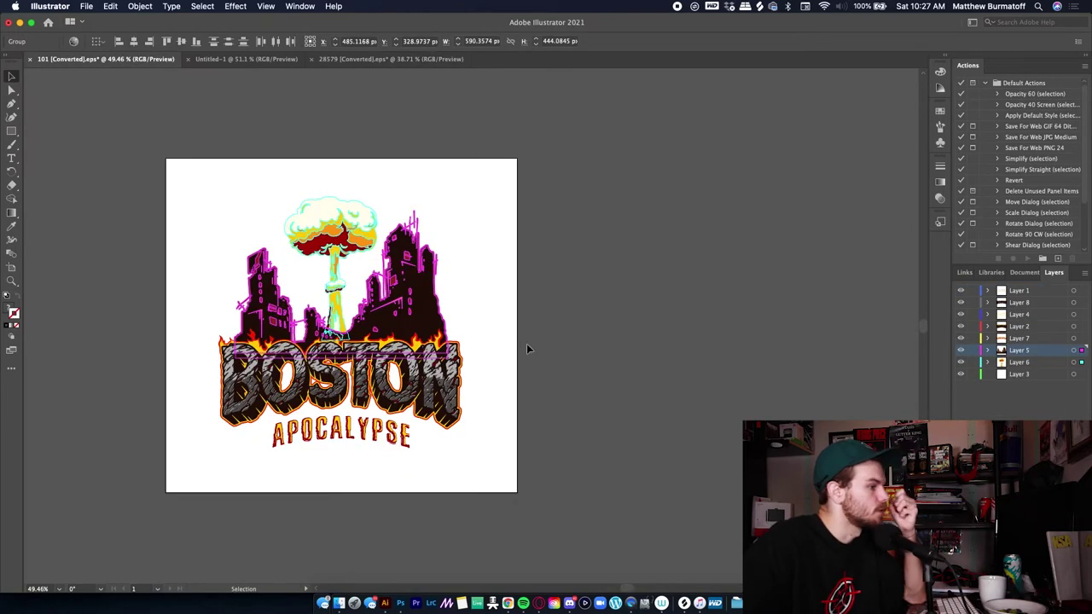
alt+click(961, 350)
drag(227, 210, 483, 397)
key(super+Tab)
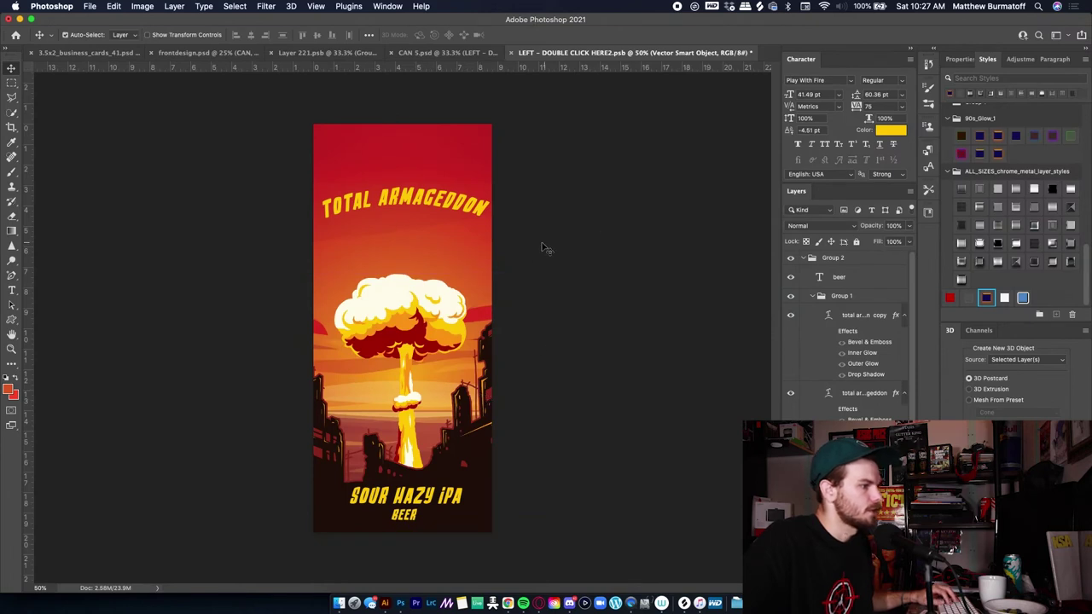
key(super+v)
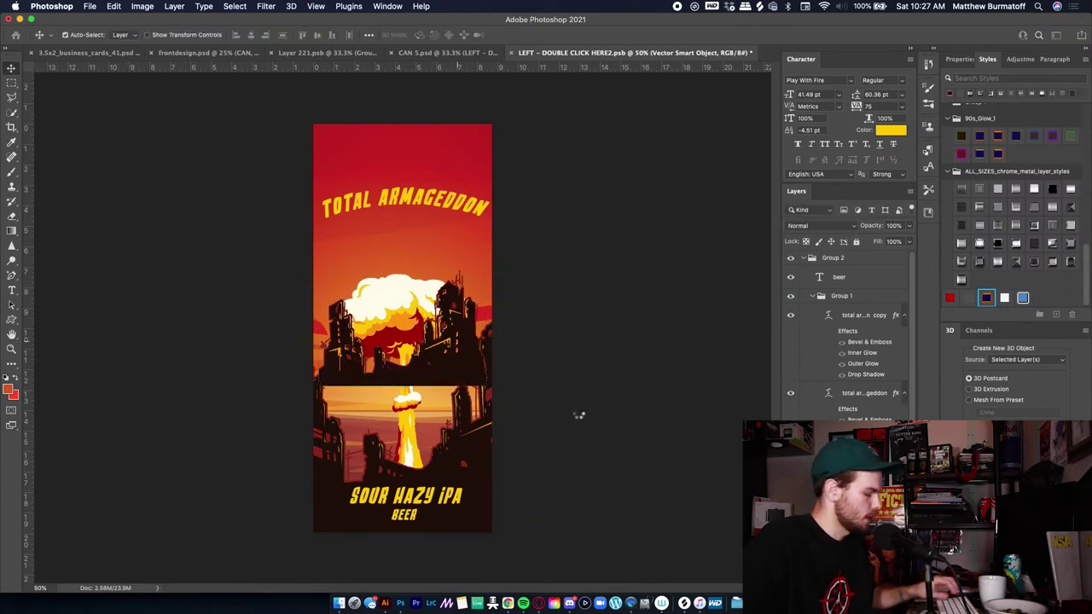
- Duplicate the selected artwork layer and put it in a group named "backup"
key(super+j)
key(super+g)
text(backup)
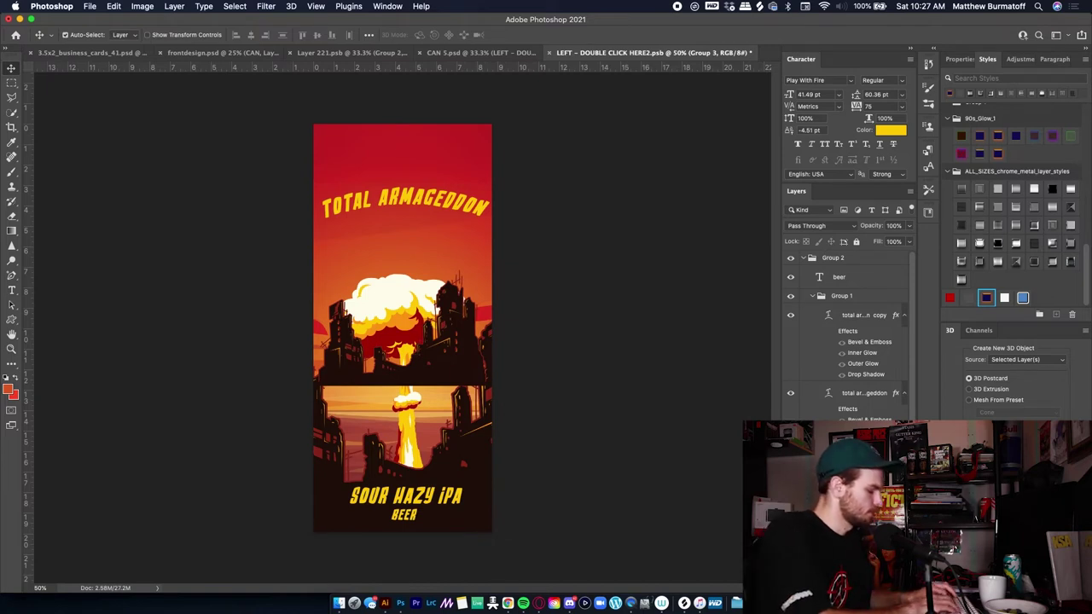
key(Return)
- Enlarge the pasted city buildings beyond the label's width and position them along its lower part
scroll(849, 333, down, 3)
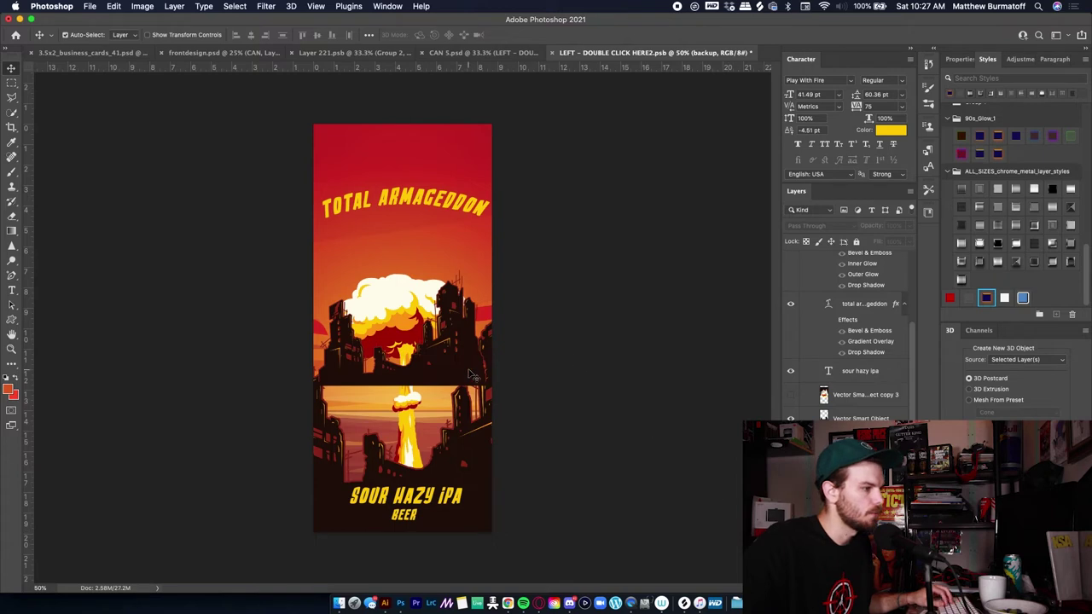
click(468, 373)
key(super+t)
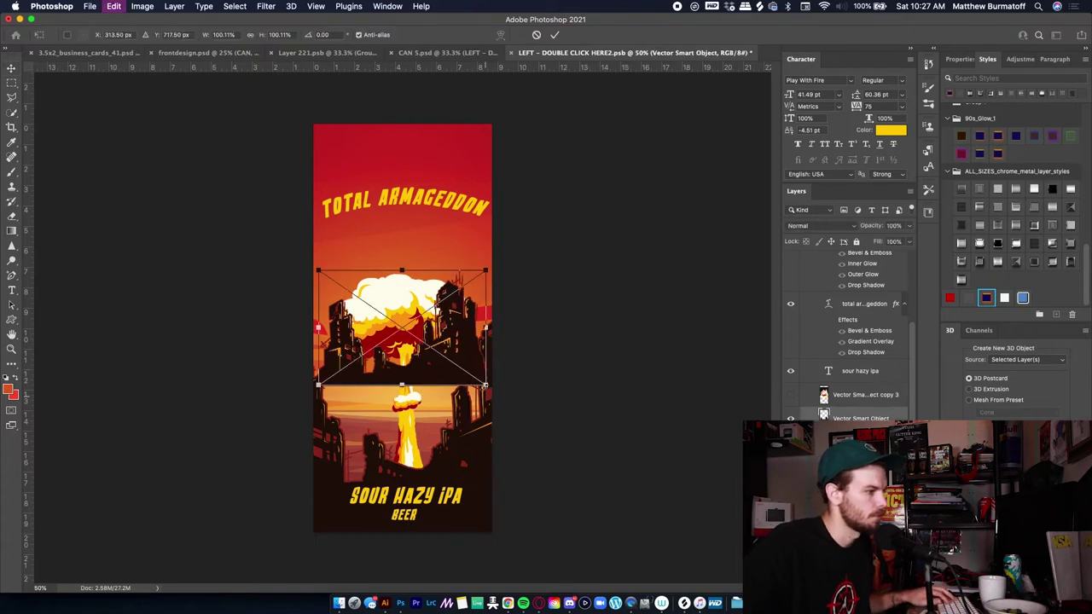
drag(485, 386, 676, 464)
drag(585, 448, 517, 459)
key(Return)
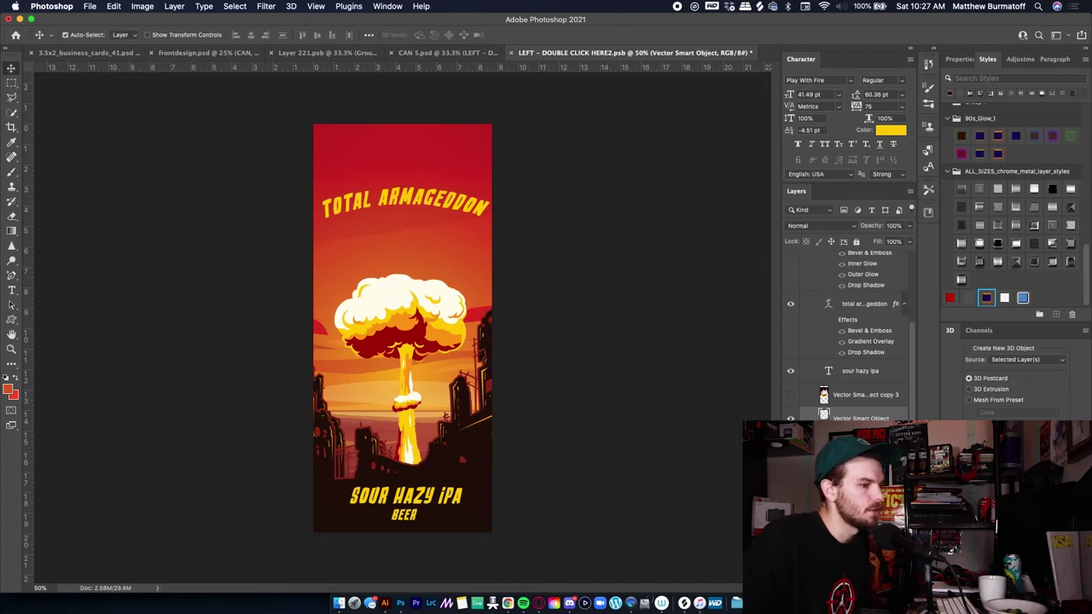
- Hide the old mushroom cloud illustration and rasterize the new city buildings layer
key(super+comma)
right_click(871, 418)
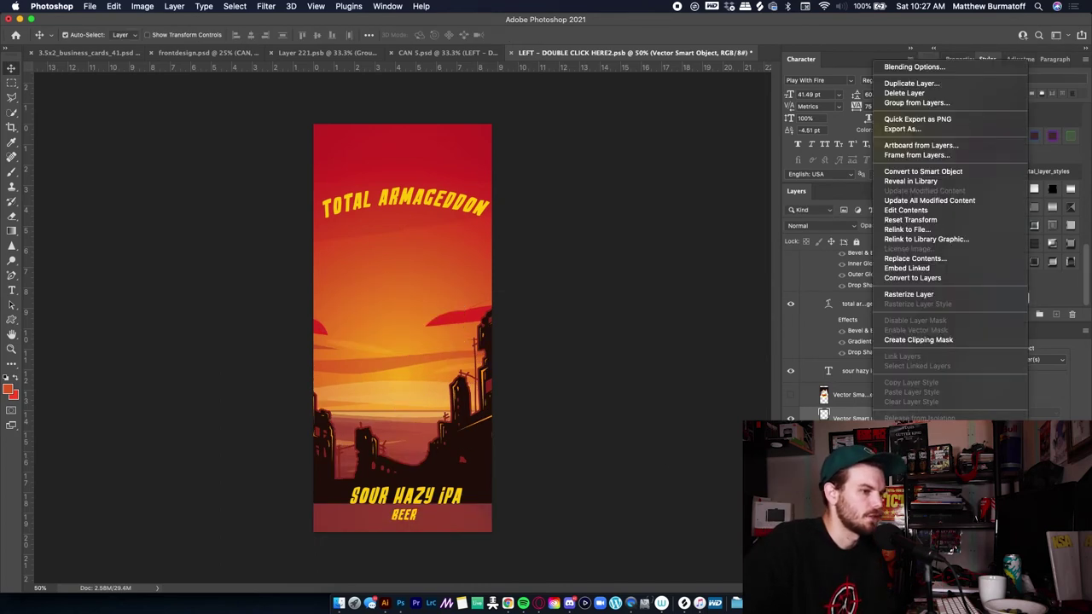
click(898, 297)
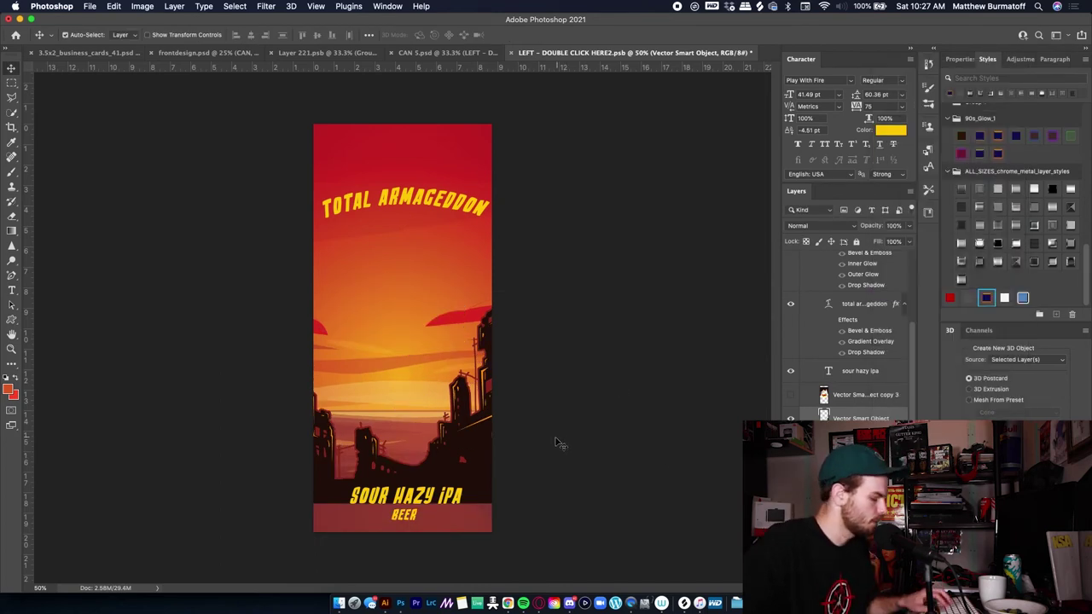
- Select a strip of the buildings' dark base and stretch it down past the label's lower edge
key(m)
drag(492, 488, 309, 497)
key(super+t)
drag(401, 498, 400, 554)
key(Return)
key(super+d)
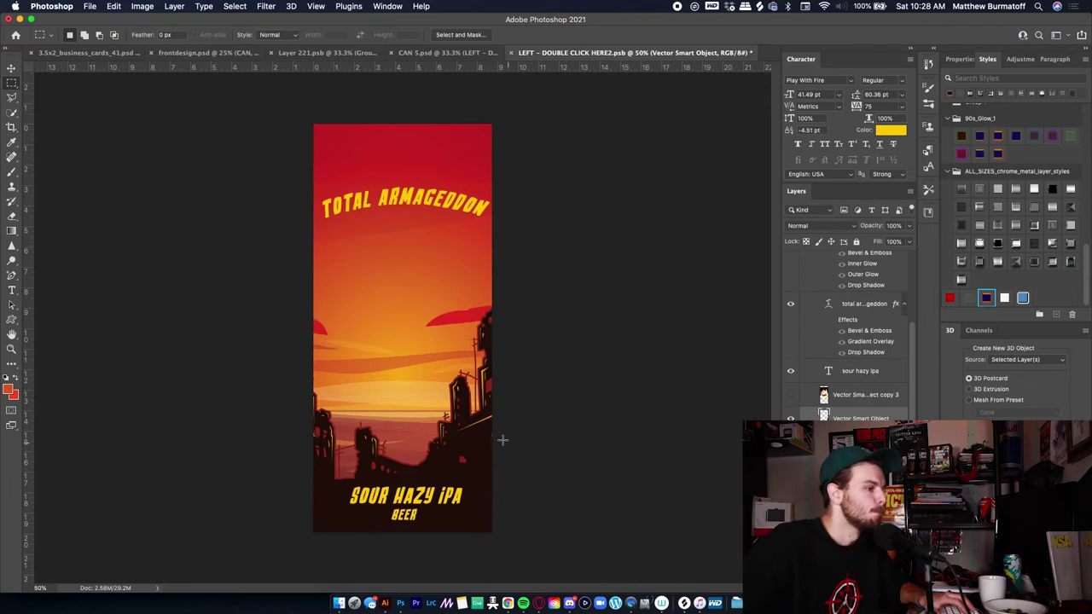
- In Illustrator, isolate the mushroom cloud on Layer 6 and paste it into the LEFT smart object in Photoshop as a smart object
click(384, 603)
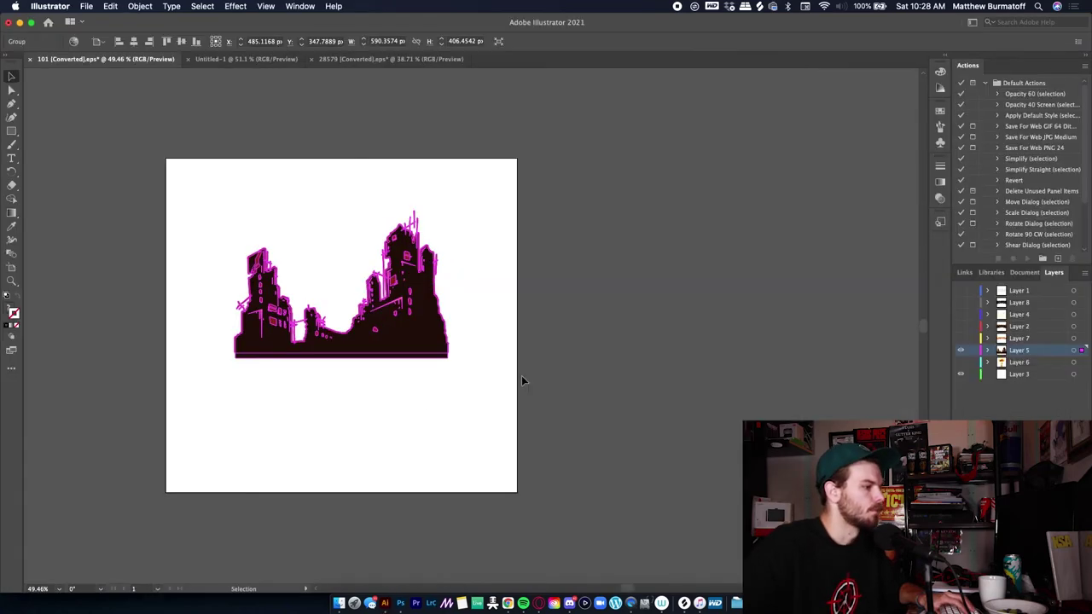
click(959, 351)
click(959, 362)
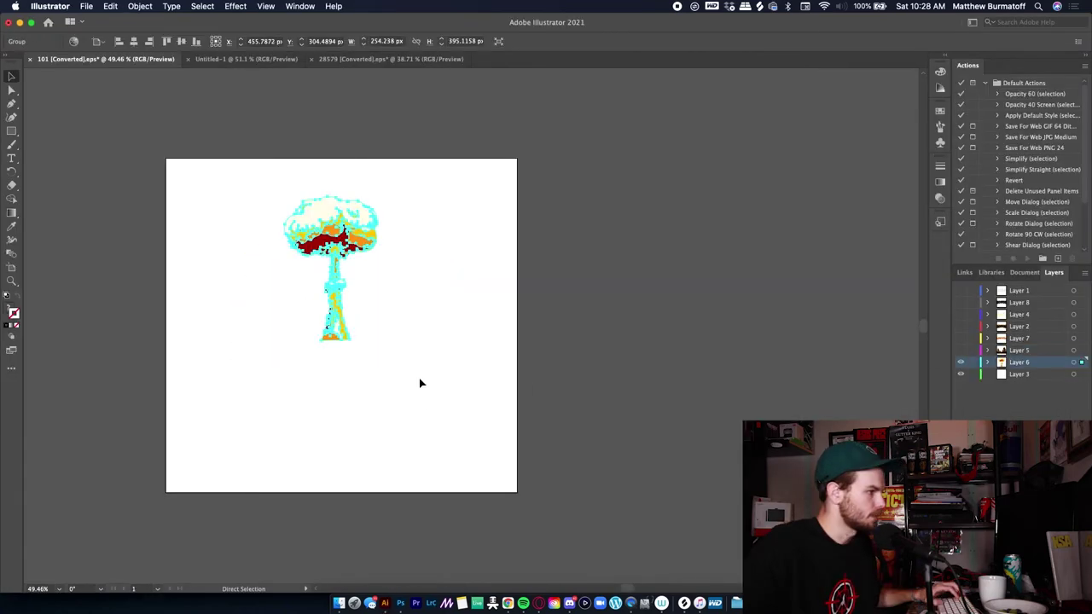
key(super+Tab)
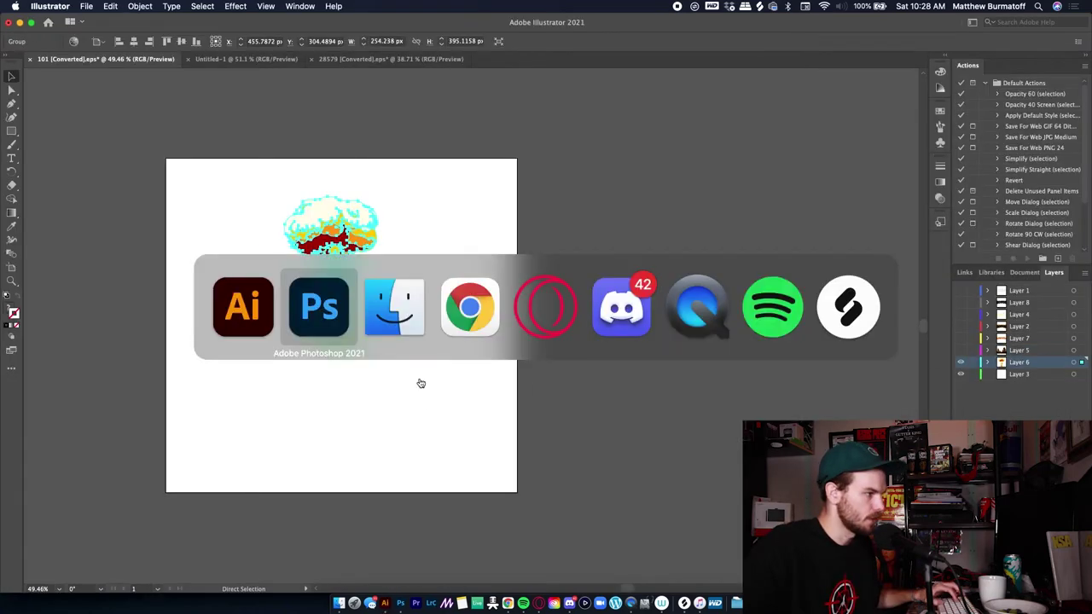
key(super+v)
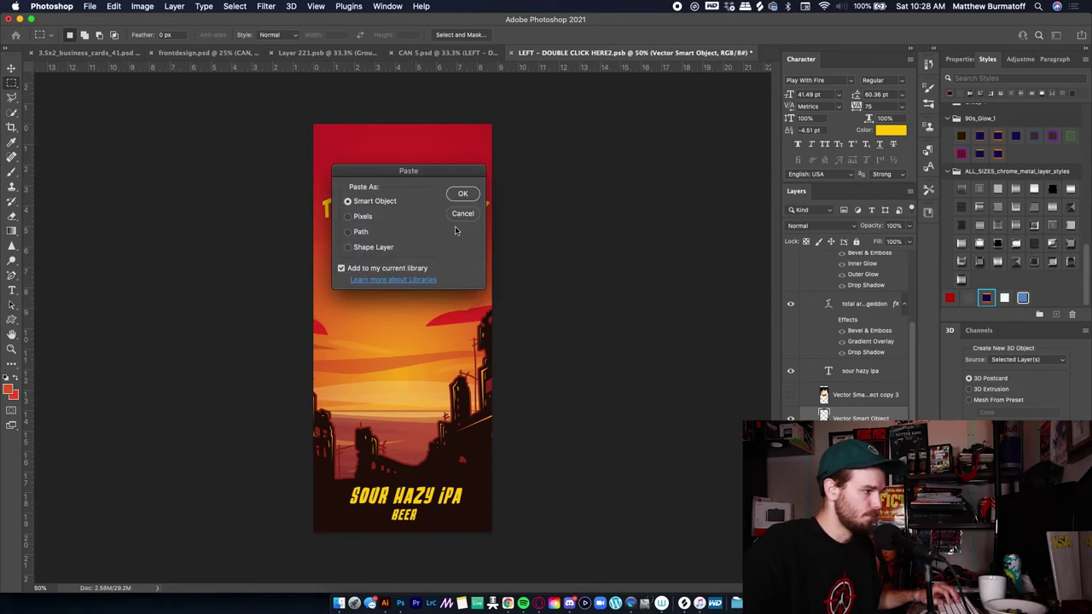
click(461, 194)
key(Return)
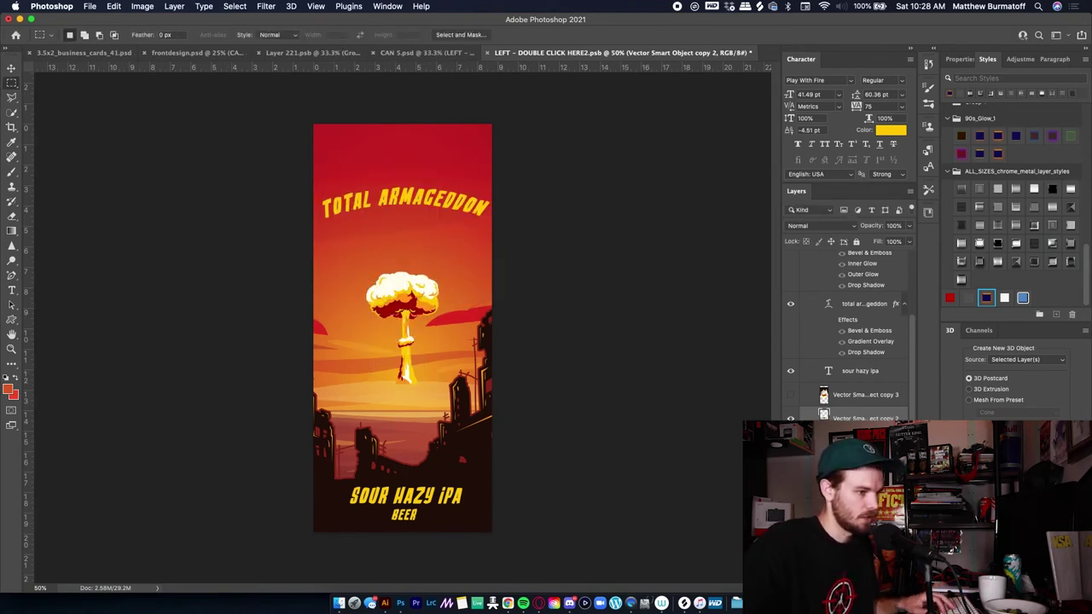
- Delete the old Vector Smart Object copy 2 layer
scroll(844, 342, down, 2)
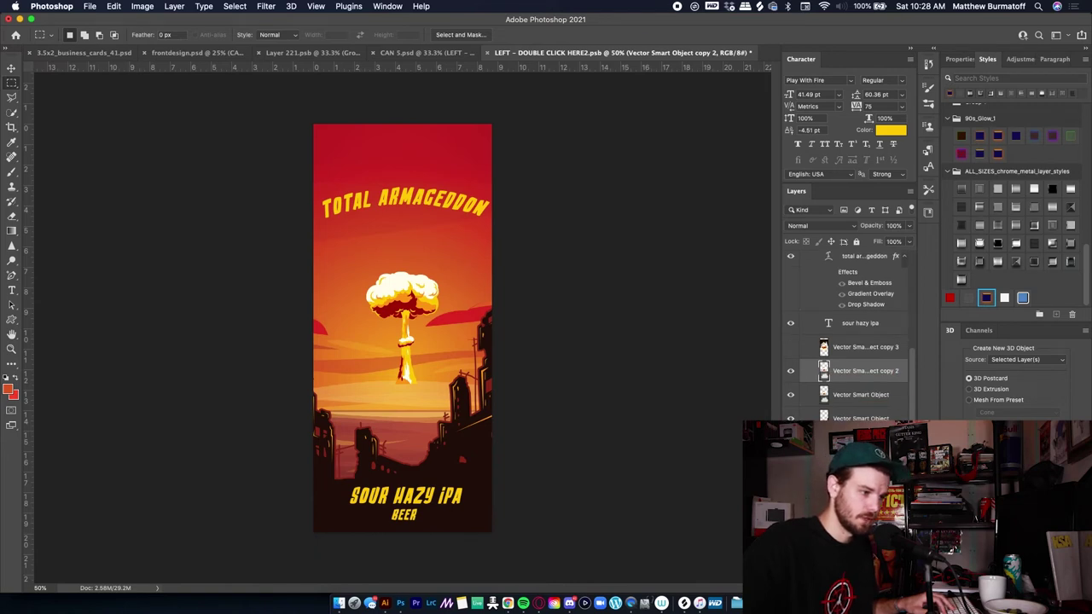
key(Delete)
- Scale the pasted mushroom cloud to about 220%, center it below the title, and send it behind the city buildings
super+click(408, 300)
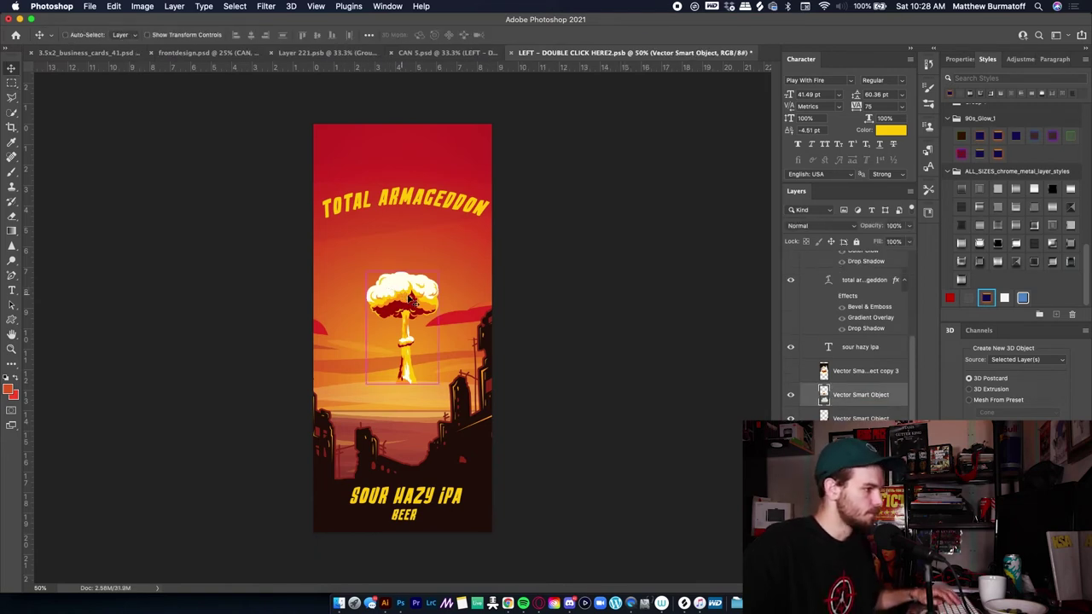
key(super+t)
drag(440, 389, 544, 471)
drag(455, 444, 410, 417)
drag(466, 468, 443, 467)
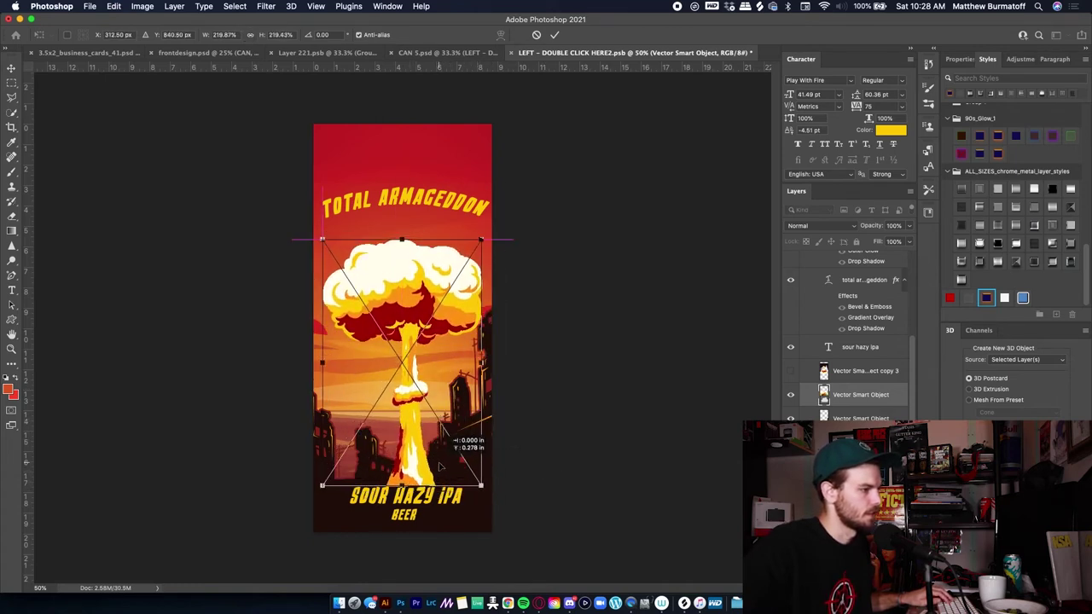
key(Return)
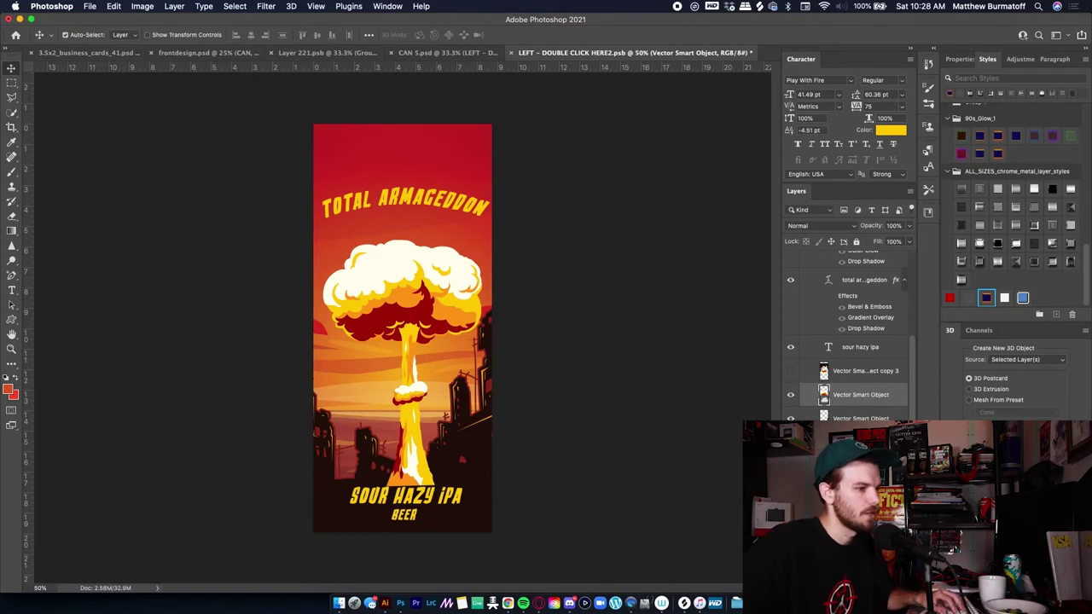
key(super+[)
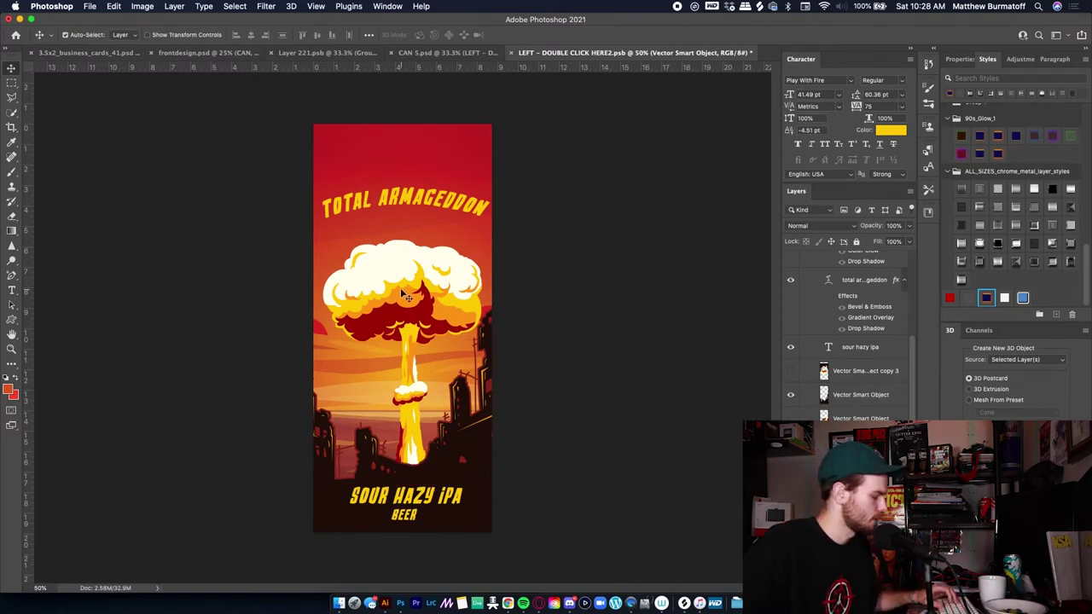
- Nudge the mushroom cloud slightly up and to the left on the label and inspect it at 100%
drag(408, 294, 397, 288)
key(super+plus)
key(super+plus)
drag(385, 330, 396, 320)
scroll(438, 296, down, 4)
drag(424, 428, 393, 563)
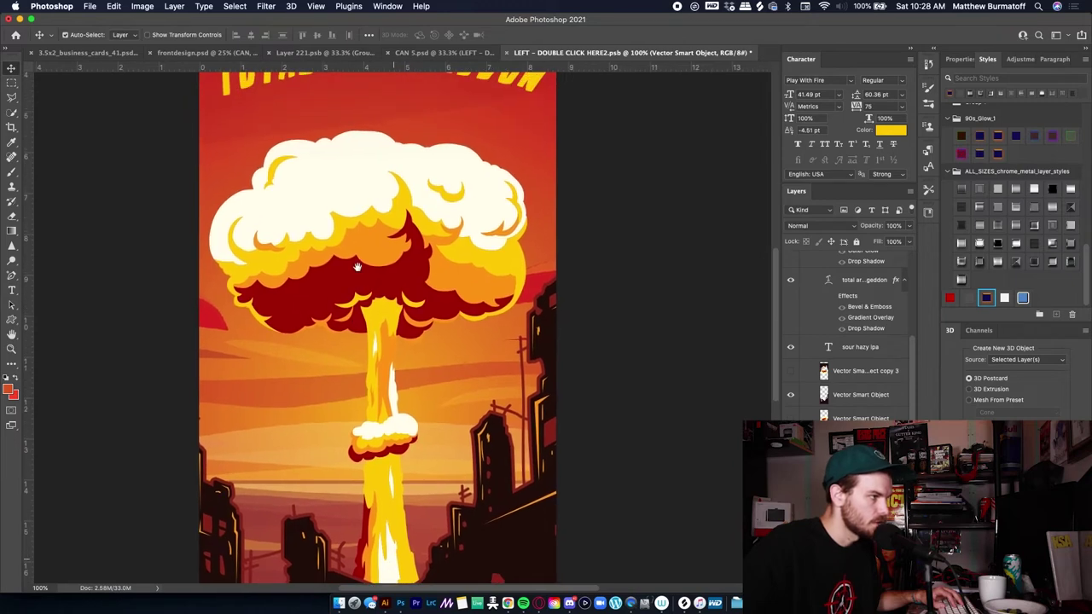
- Save the LEFT label artwork and check the updated cans in CAN 5.psd with and without the EFFECT group
drag(358, 267, 393, 399)
key(super+minus)
key(super+minus)
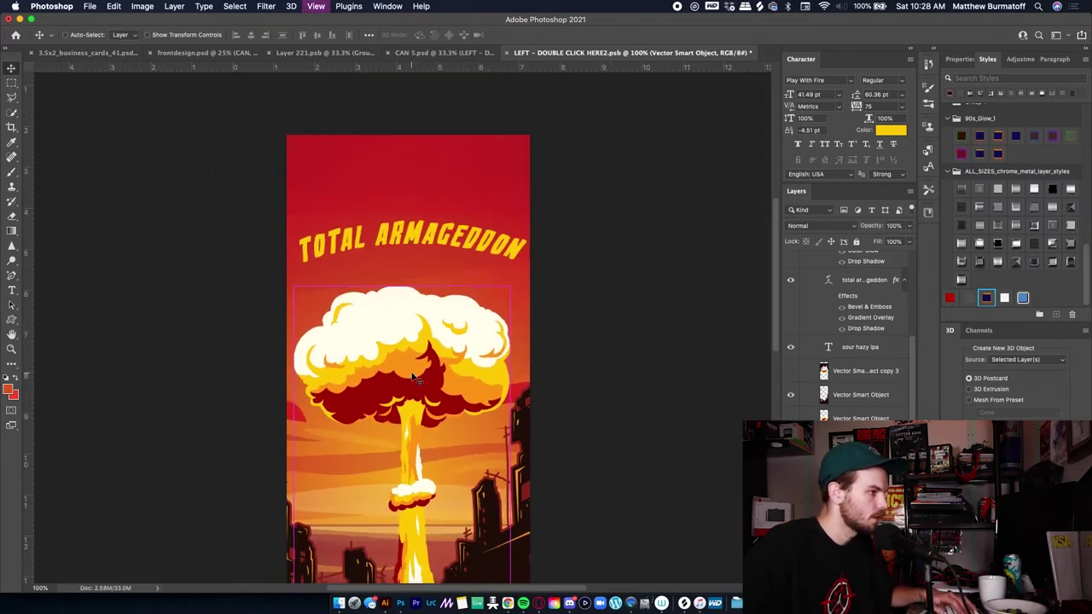
key(super+s)
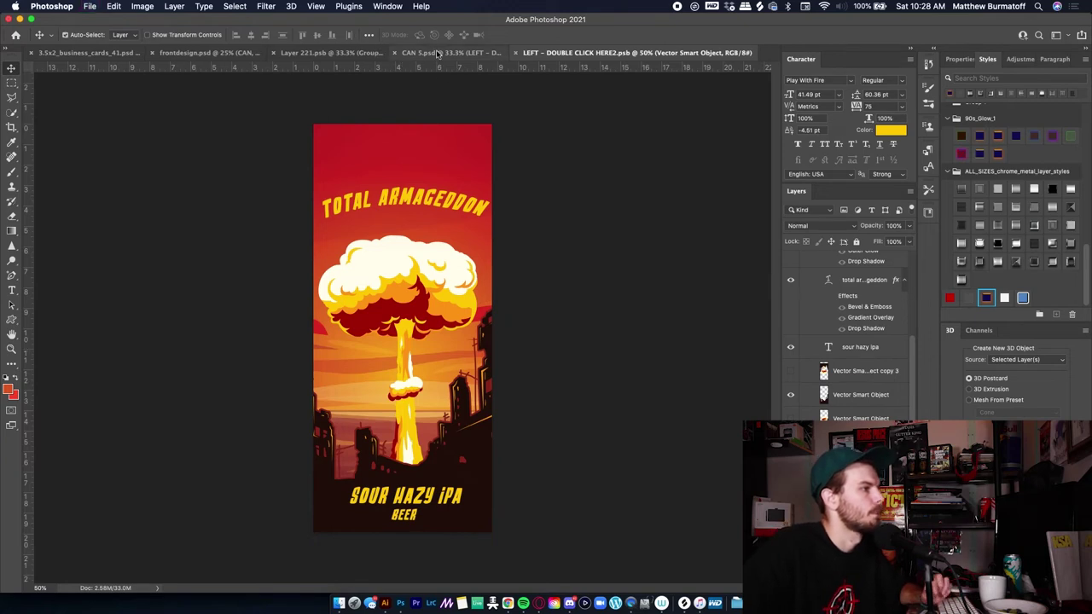
click(437, 53)
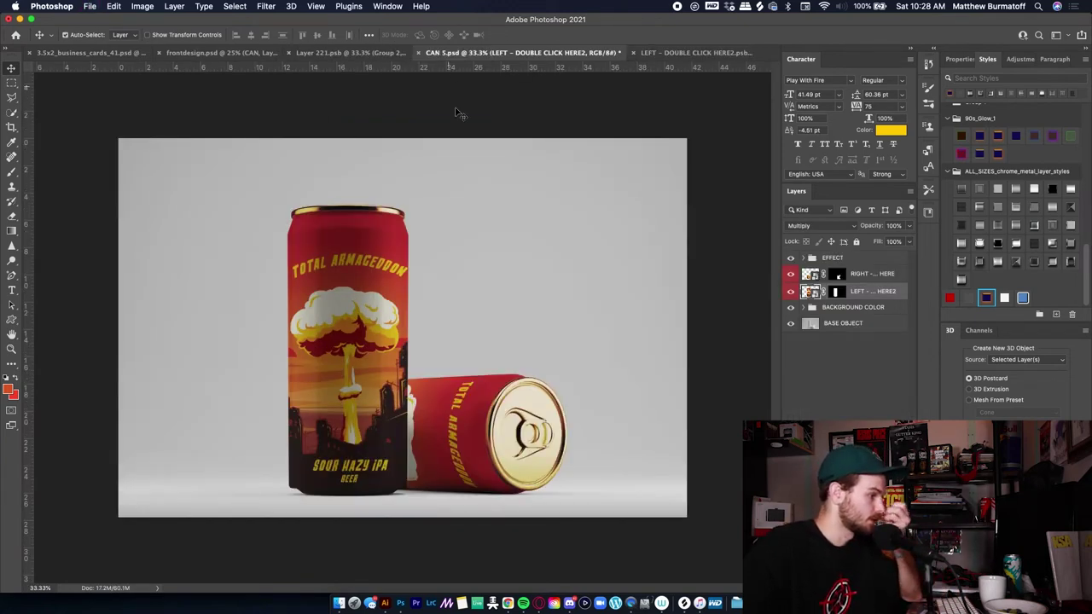
click(791, 259)
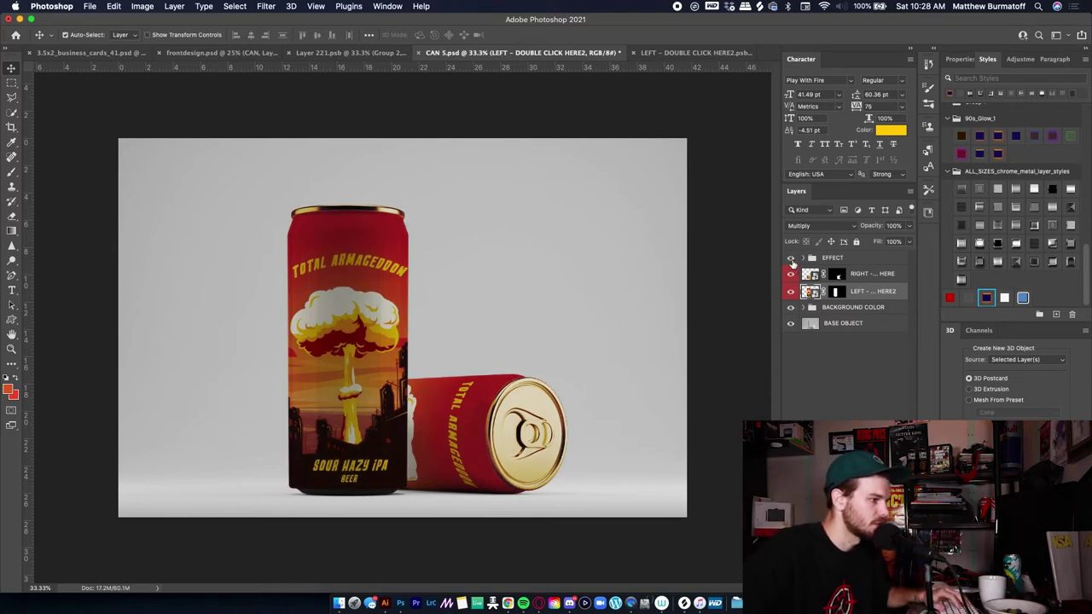
click(791, 259)
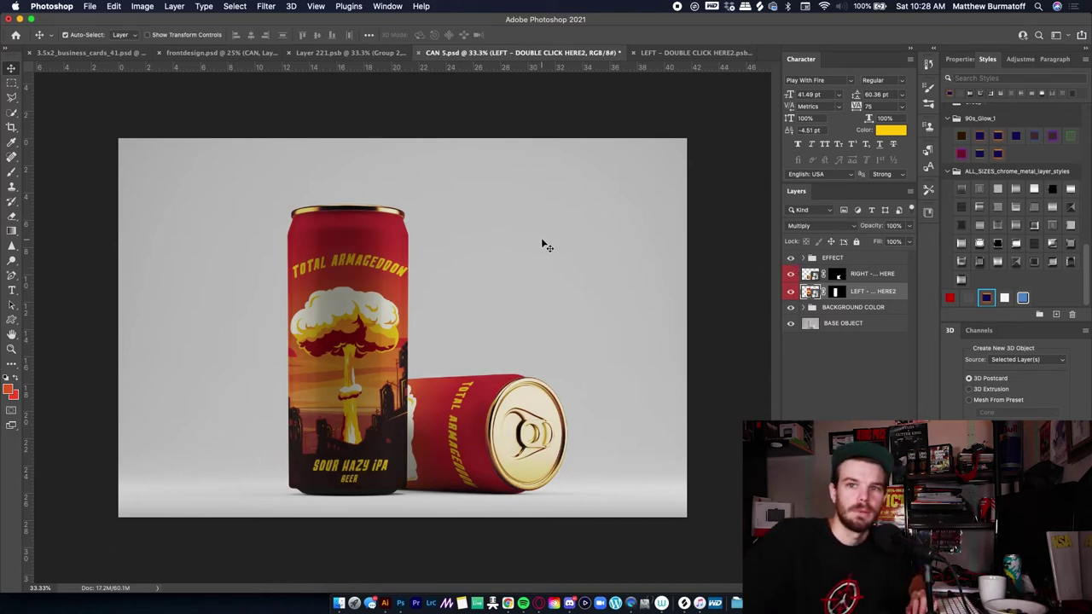
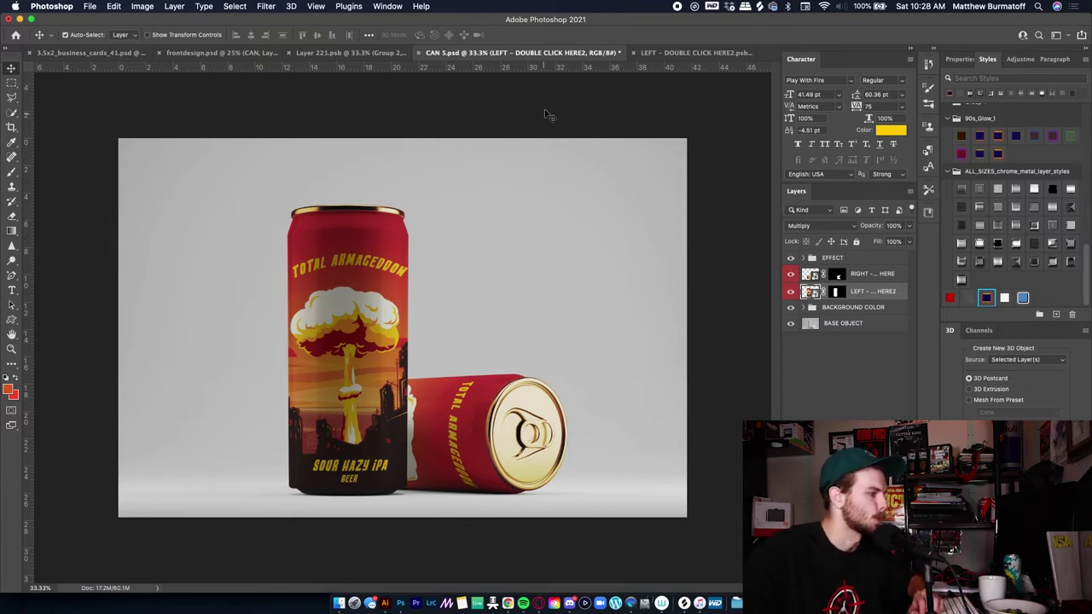
- Inspect the lower part of the LEFT label at 100% and look up Metal Can 5.jpeg in the DesignBundles-Metal-Can-5 folder in Finder
click(664, 55)
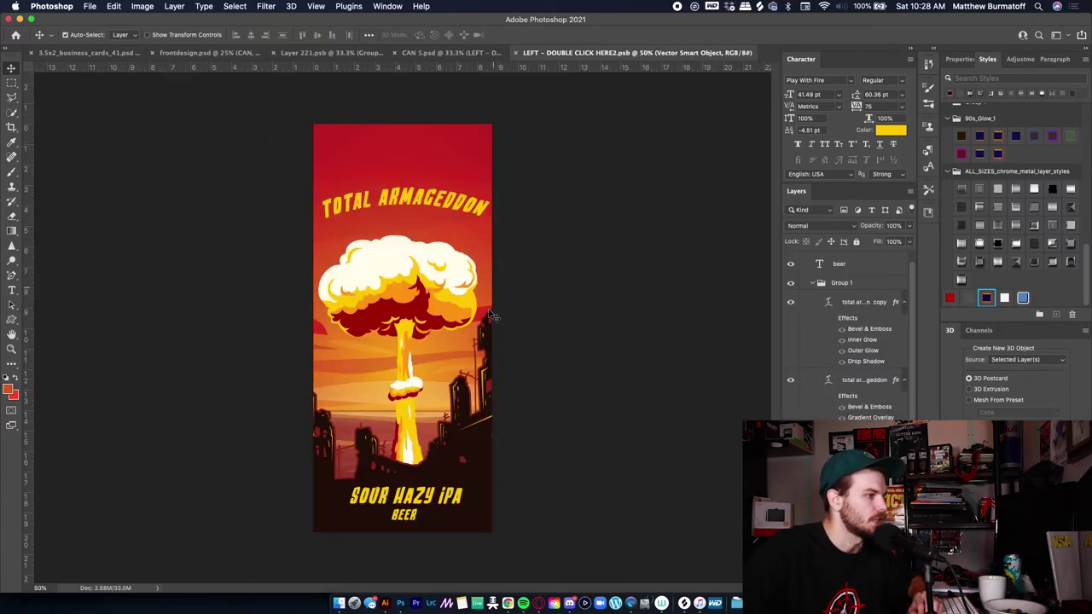
key(super+plus)
key(super+plus)
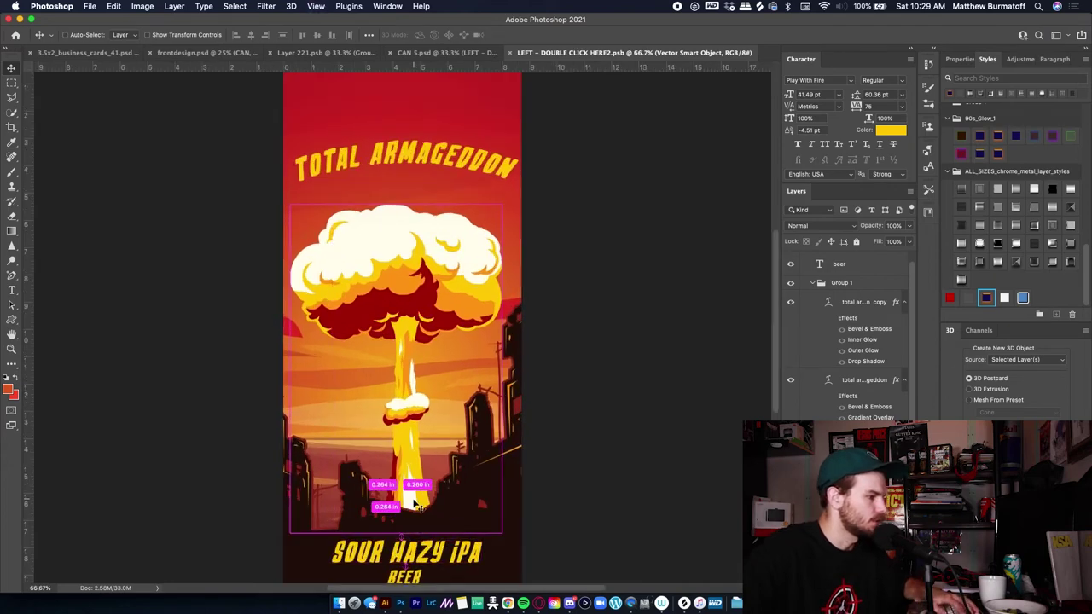
drag(405, 498, 406, 273)
scroll(406, 273, down, 3)
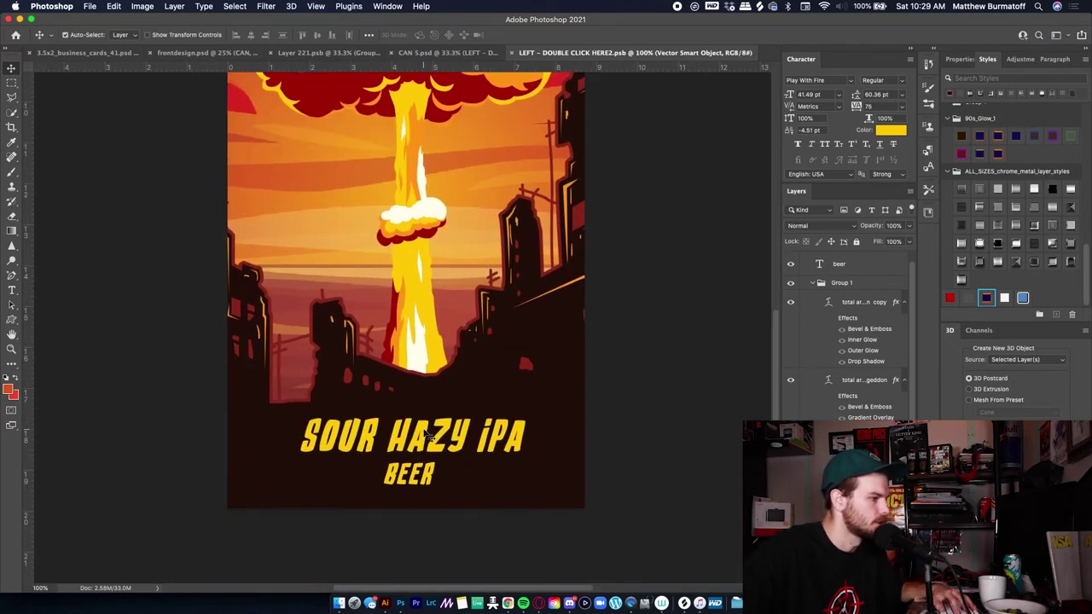
click(447, 53)
click(338, 603)
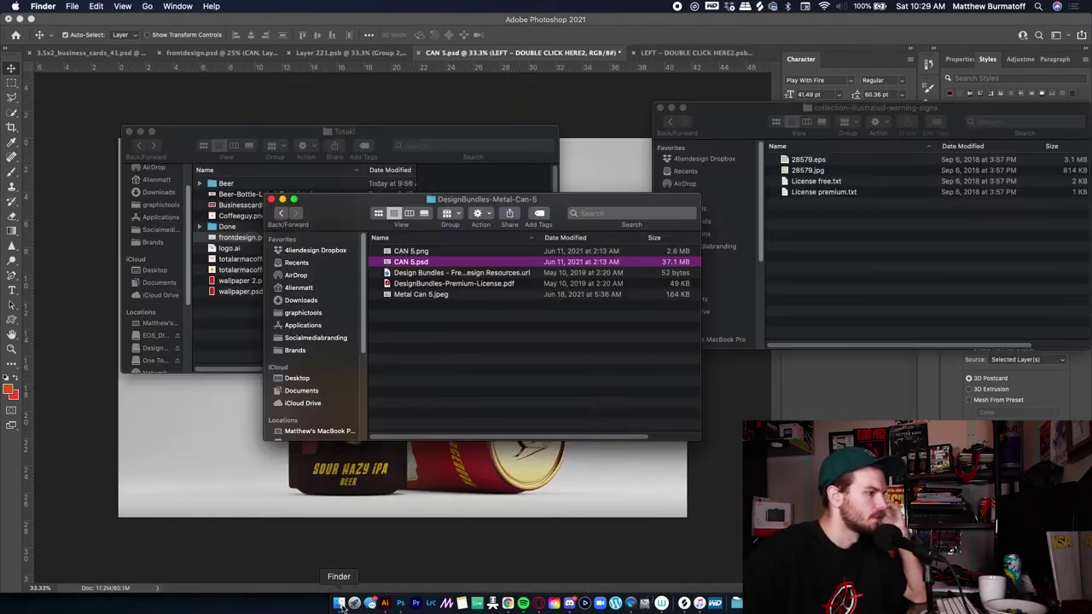
click(418, 294)
click(596, 349)
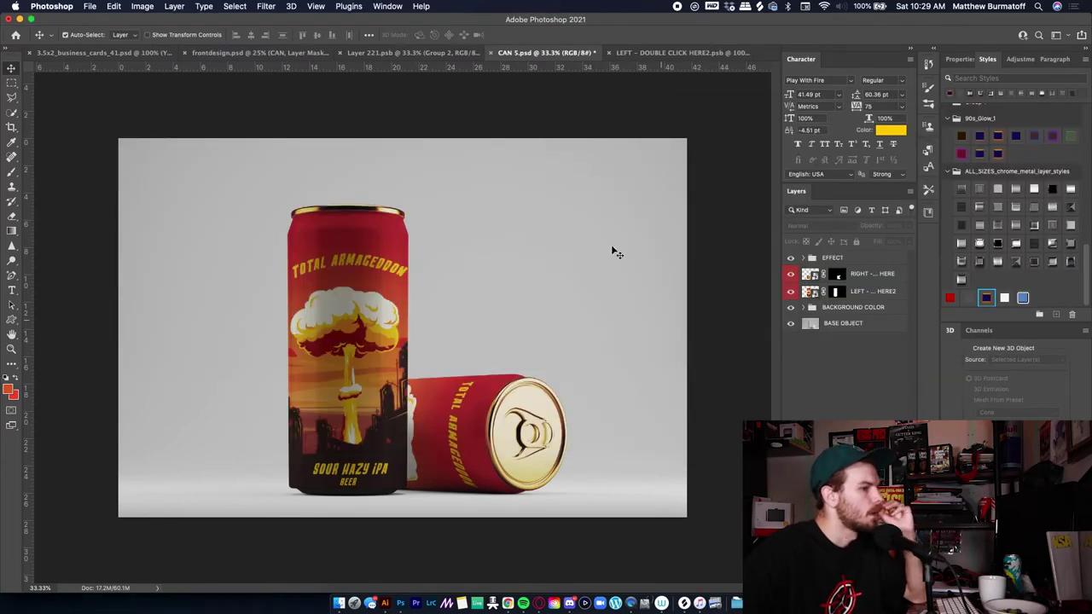
- Duplicate and merge the gas-mask character group from Layer 221.psb, place it in CAN 5.psd, and scale it down into the mockup's lower-left corner
click(215, 52)
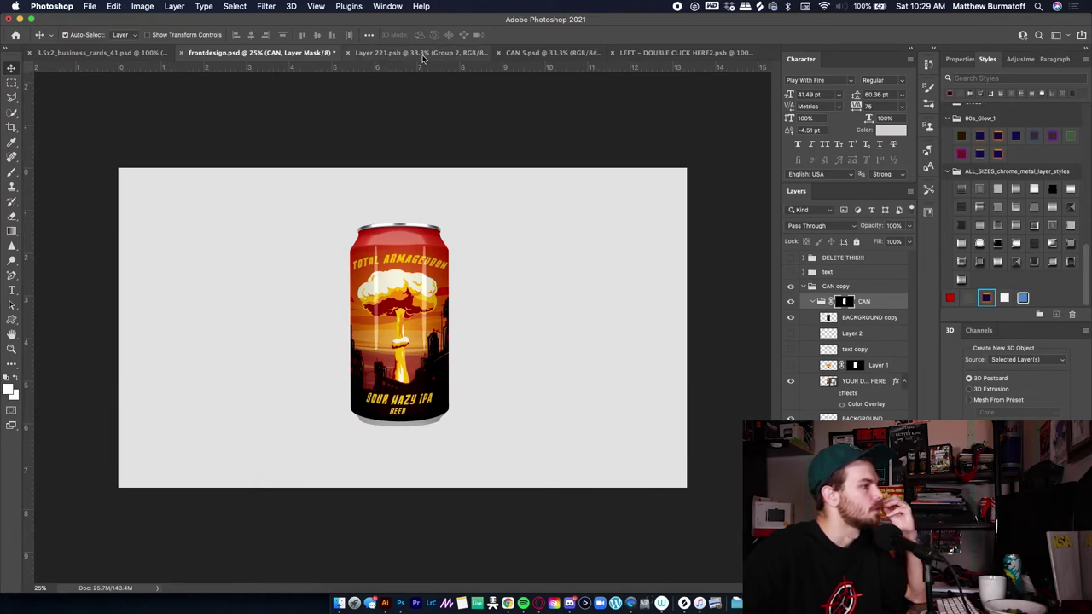
click(424, 53)
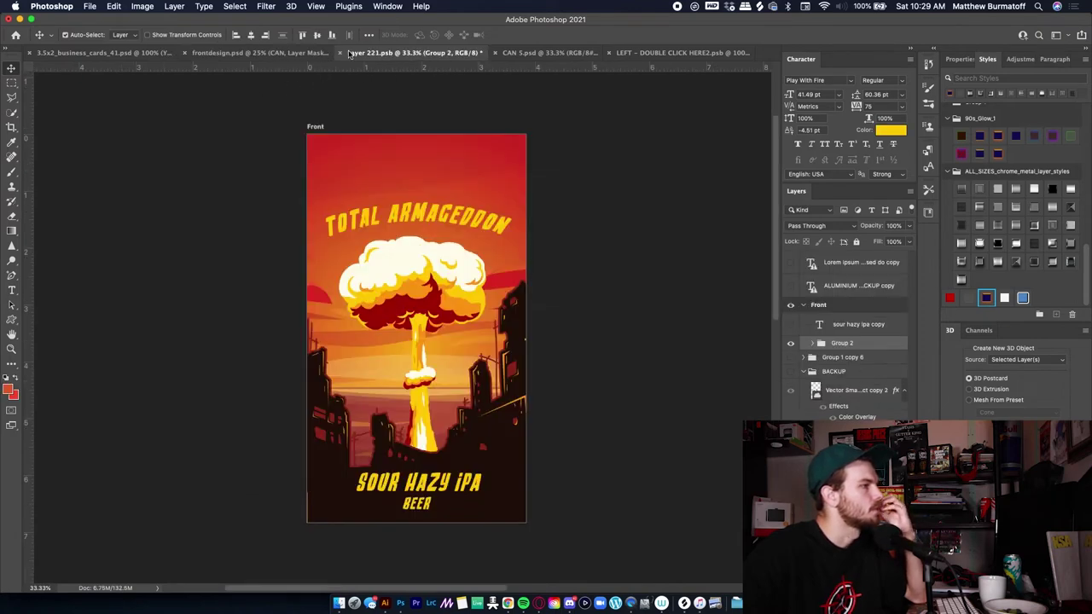
scroll(855, 407, down, 5)
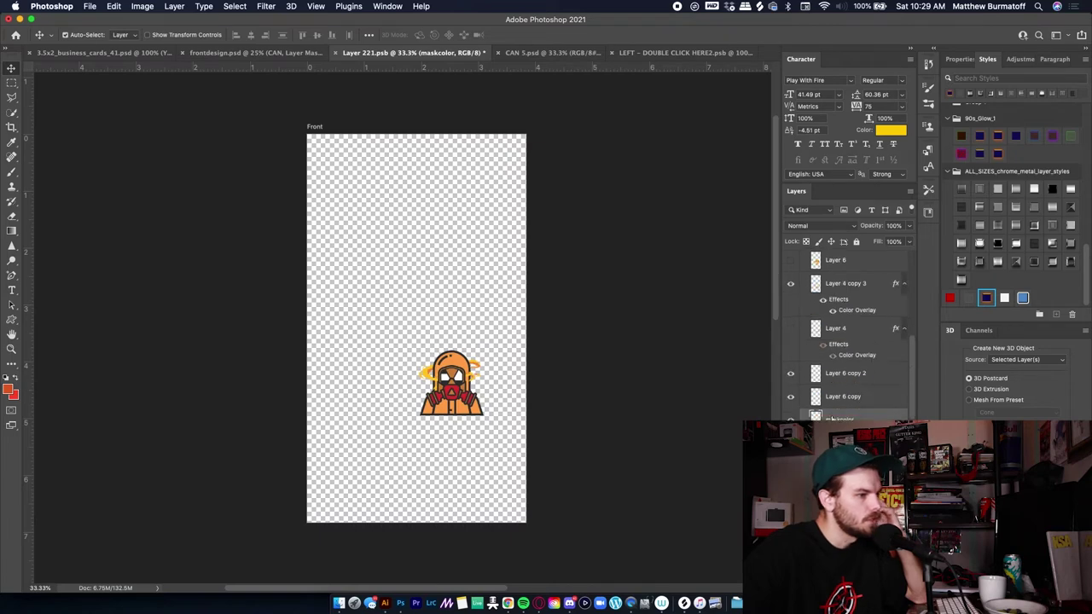
scroll(834, 416, up, 10)
click(828, 358)
click(789, 358)
click(789, 358)
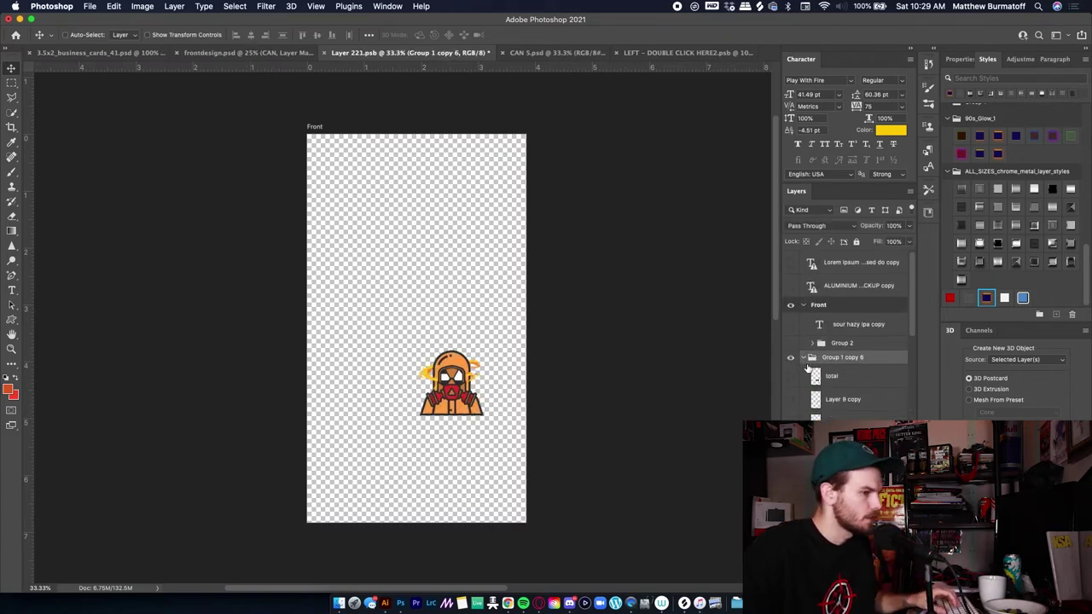
key(super+j)
key(super+e)
drag(829, 328, 178, 481)
key(ctrl+t)
drag(214, 424, 148, 492)
key(Return)
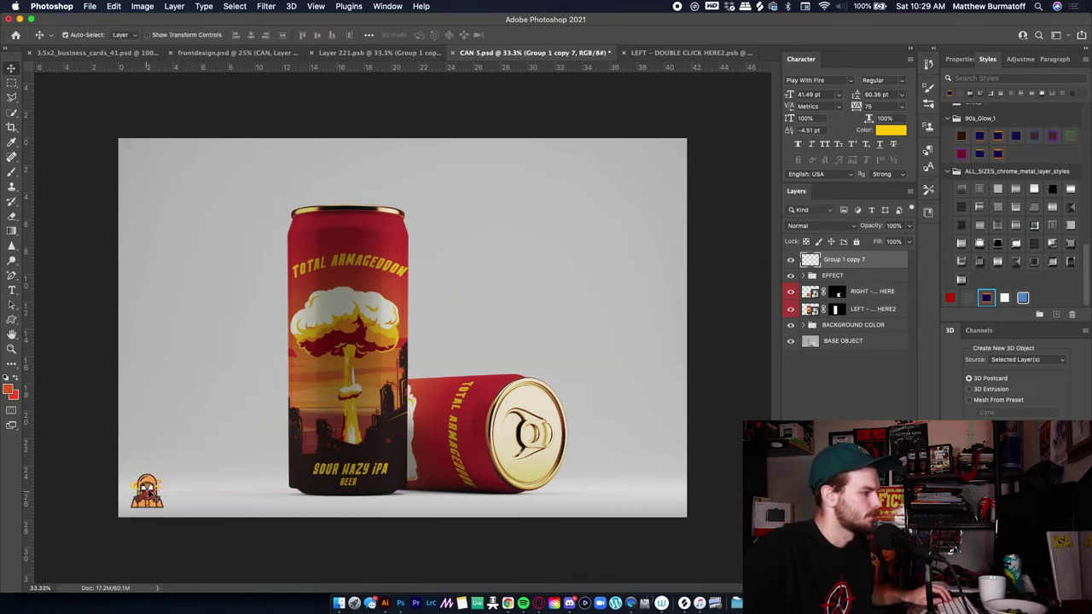
- Preview other blend modes on the gas-mask character layer and keep it on Normal
click(851, 225)
key(Down)
key(Down)
key(Down)
key(Down)
key(Down)
key(Down)
key(Down)
key(Down)
key(Up)
key(Up)
key(Up)
key(Up)
key(Up)
key(Up)
key(Up)
key(Up)
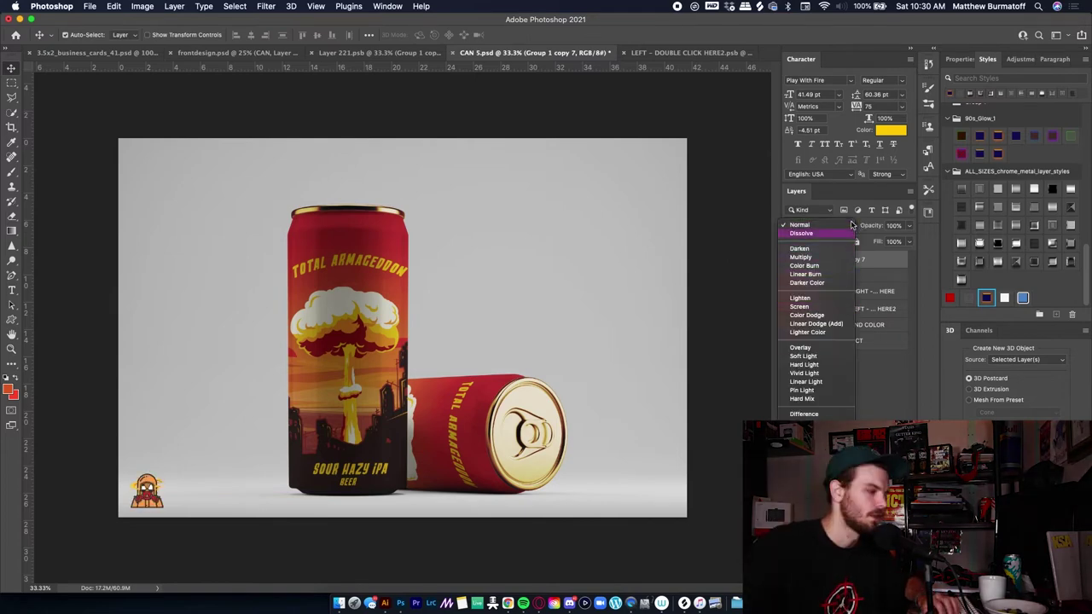
click(819, 226)
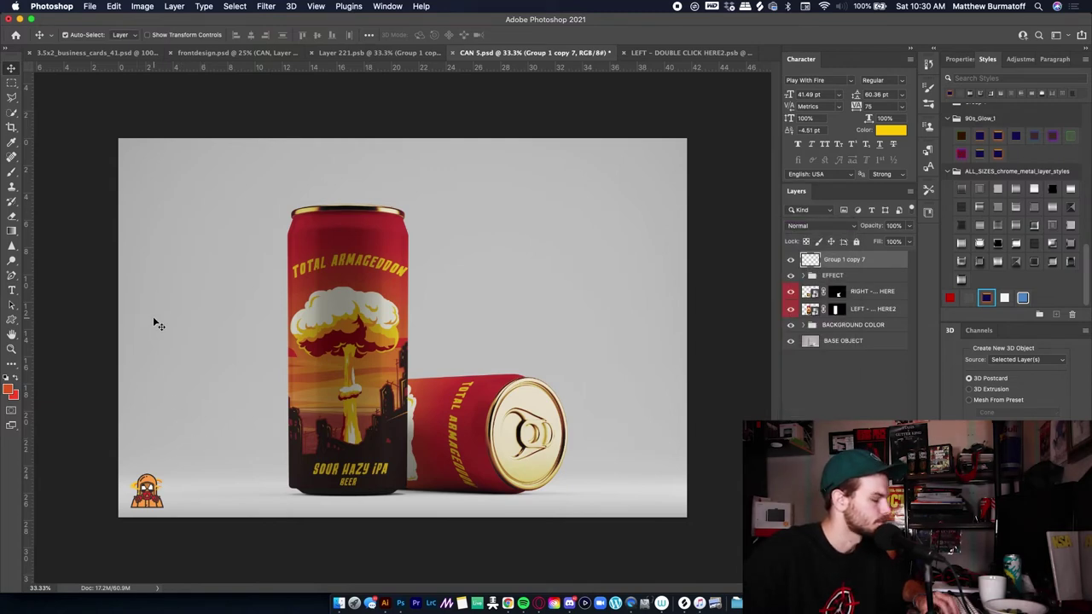
- Draw an orange-red rounded rectangle about 9.4 in wide and 17.9 in tall over the mockup's left edge
key(p)
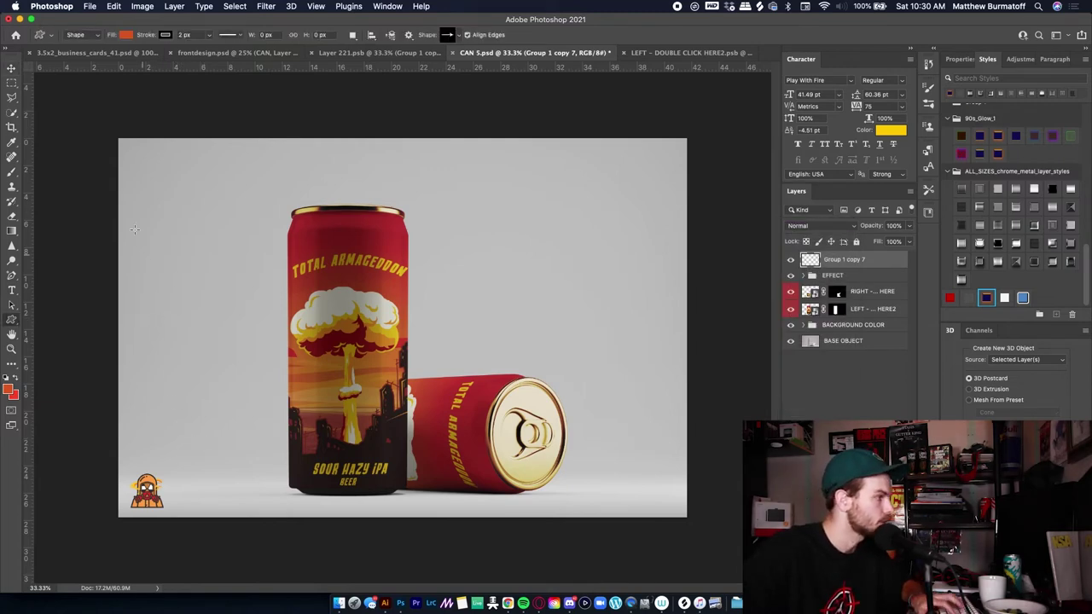
right_click(13, 320)
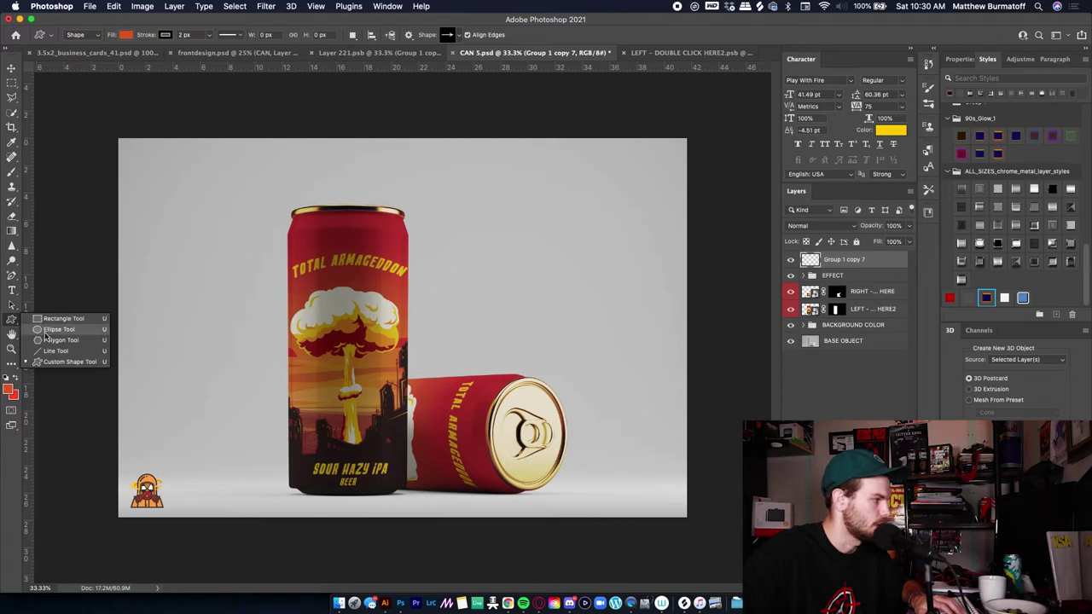
click(46, 329)
drag(105, 237, 214, 451)
key(r)
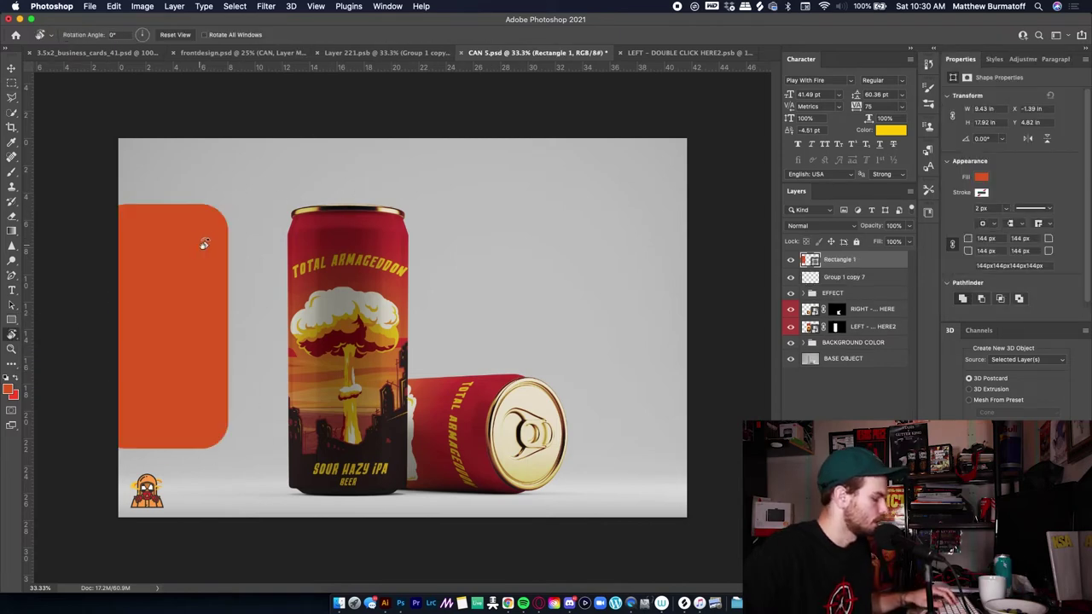
- Add the yellow text "473" in the Play With Fire font on the empty background to the upper right of the standing can
key(t)
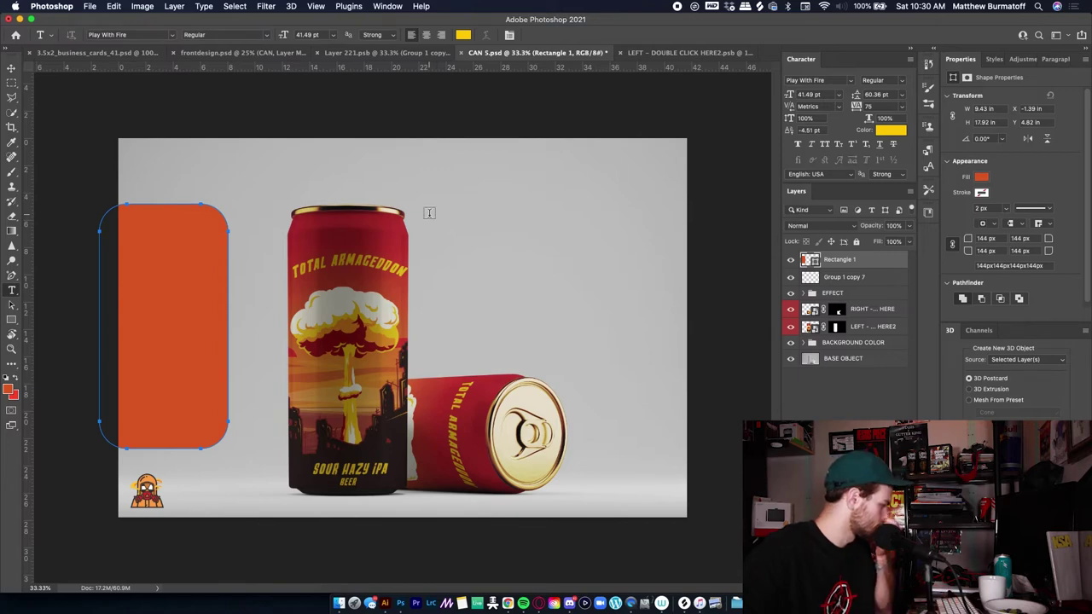
click(503, 211)
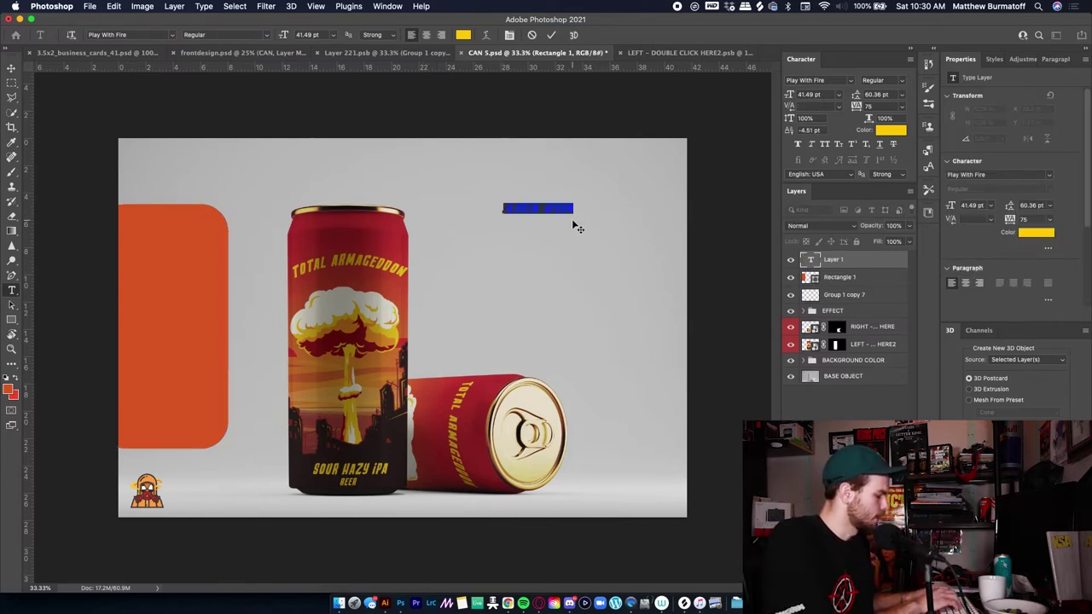
text(al)
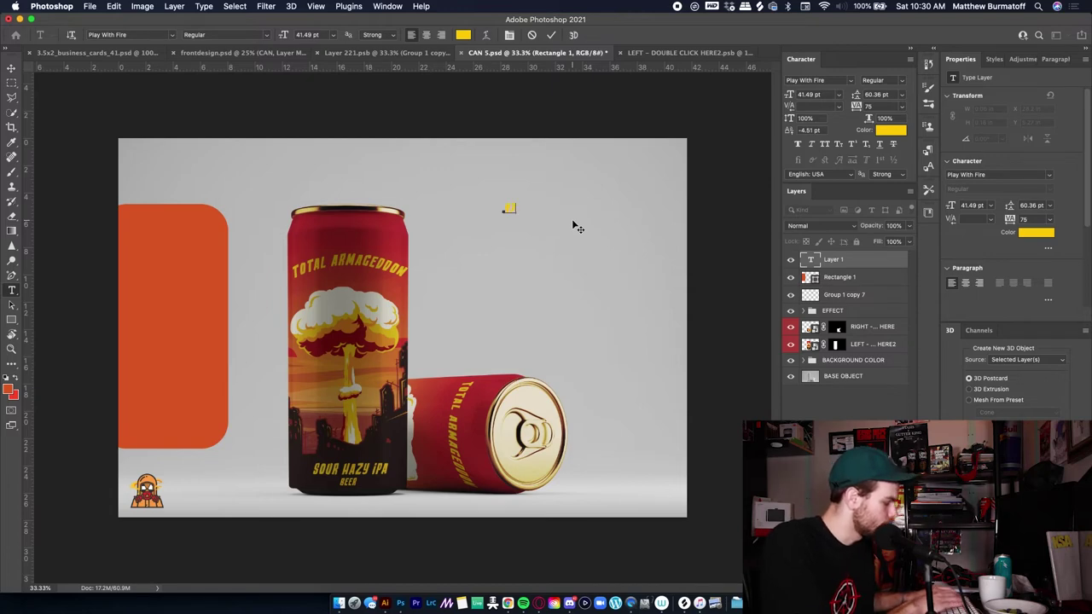
key(super+a)
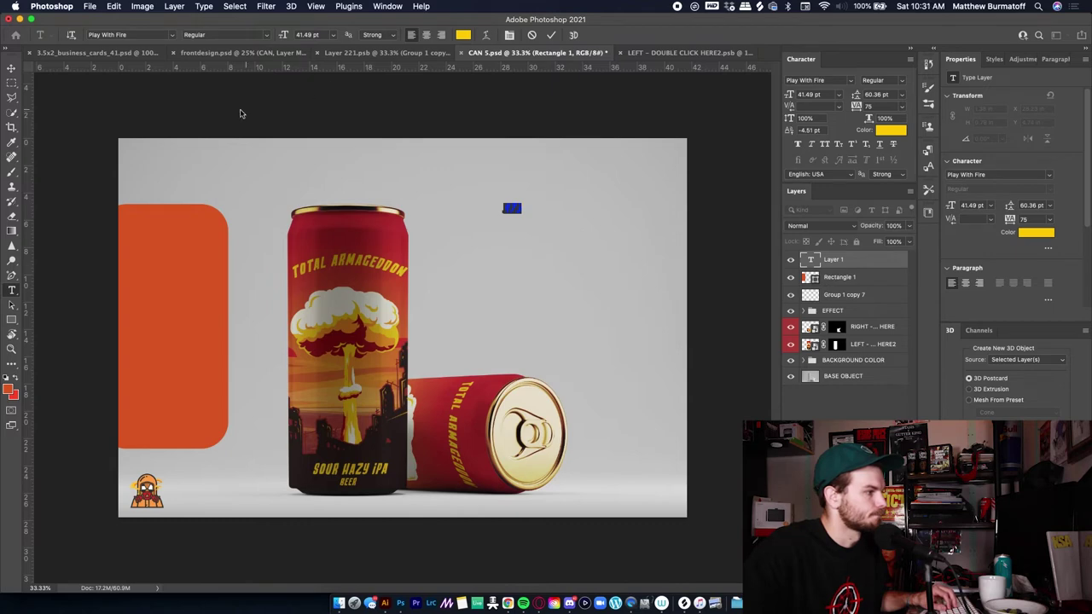
key(Escape)
key(m)
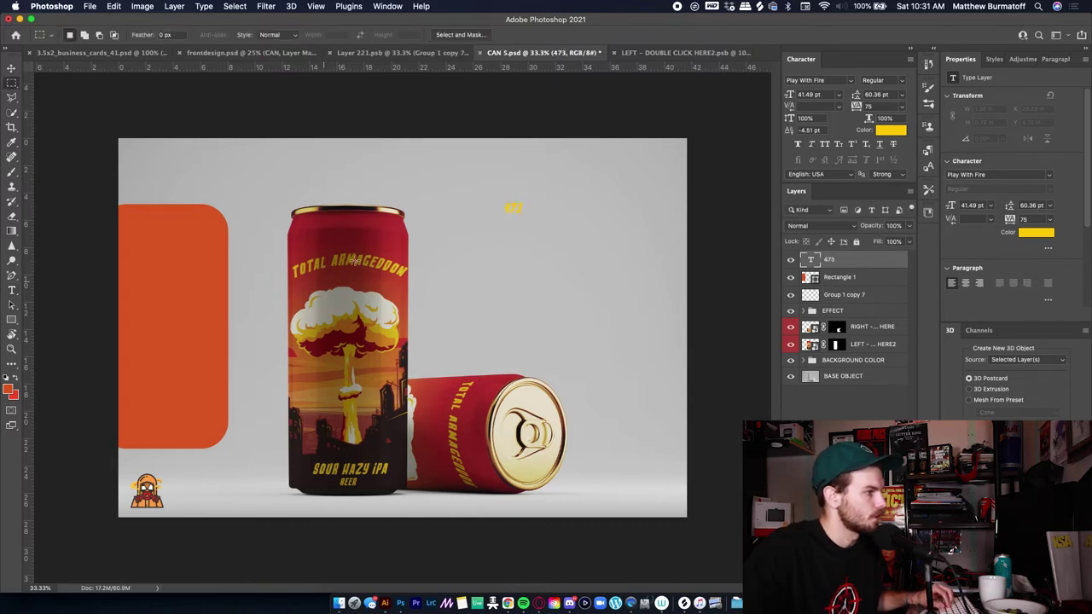
- Change the rounded rectangle's fill to dark red
key(v)
click(357, 265)
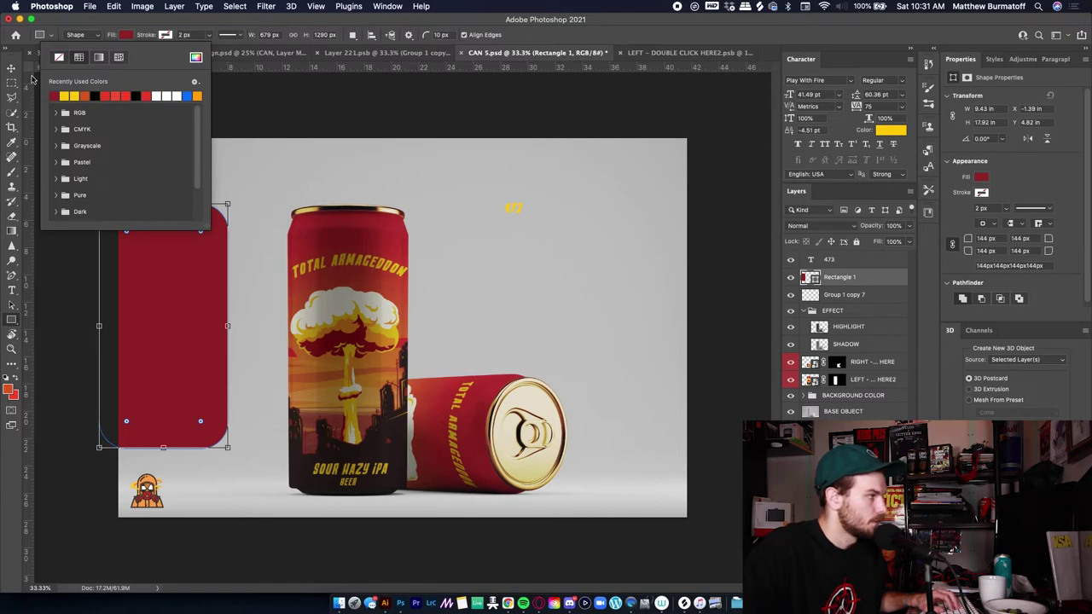
click(19, 84)
key(v)
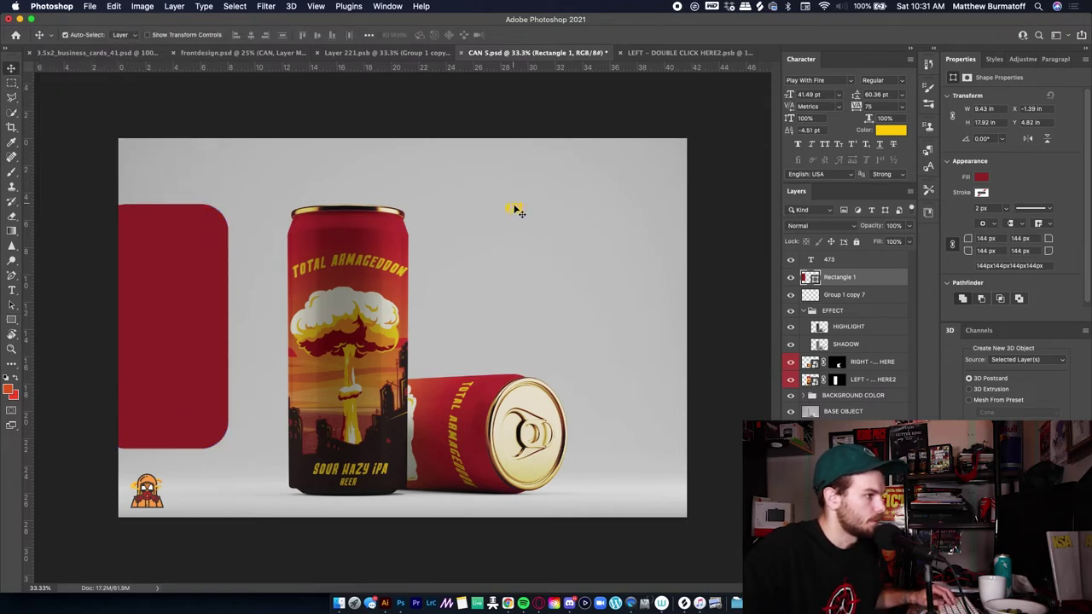
- Enlarge the 473 text to about 144 pt and extend it to read "473 ML"
click(514, 209)
key(ctrl+t)
drag(522, 213, 573, 240)
key(Return)
double_click(558, 222)
key(Right)
text(ML)
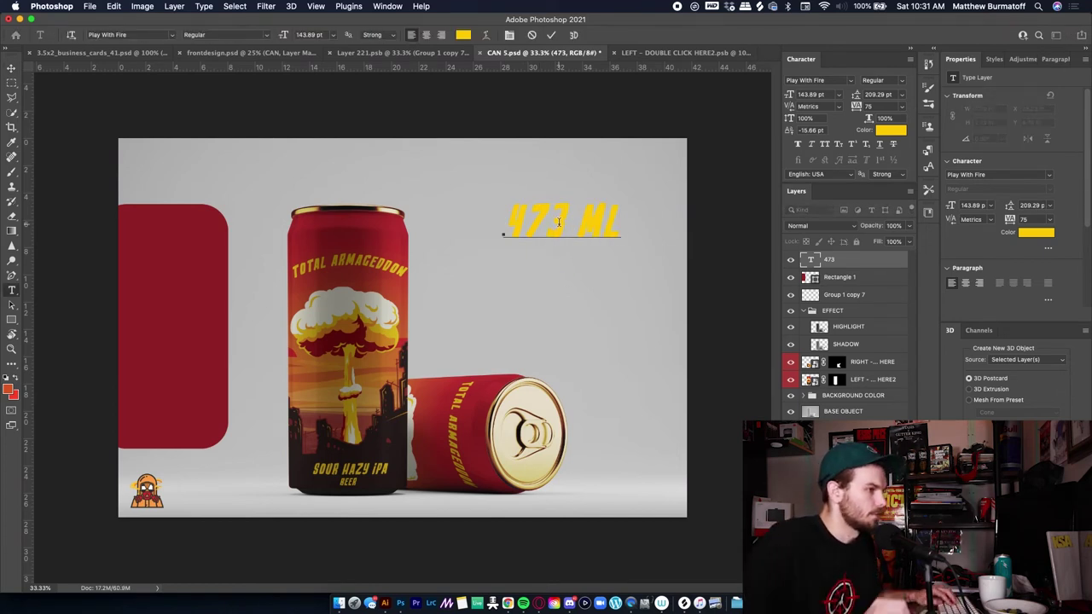
- Try small caps, superscript and subscript styling on the volume text
key(shift+Left)
key(shift+Left)
click(839, 147)
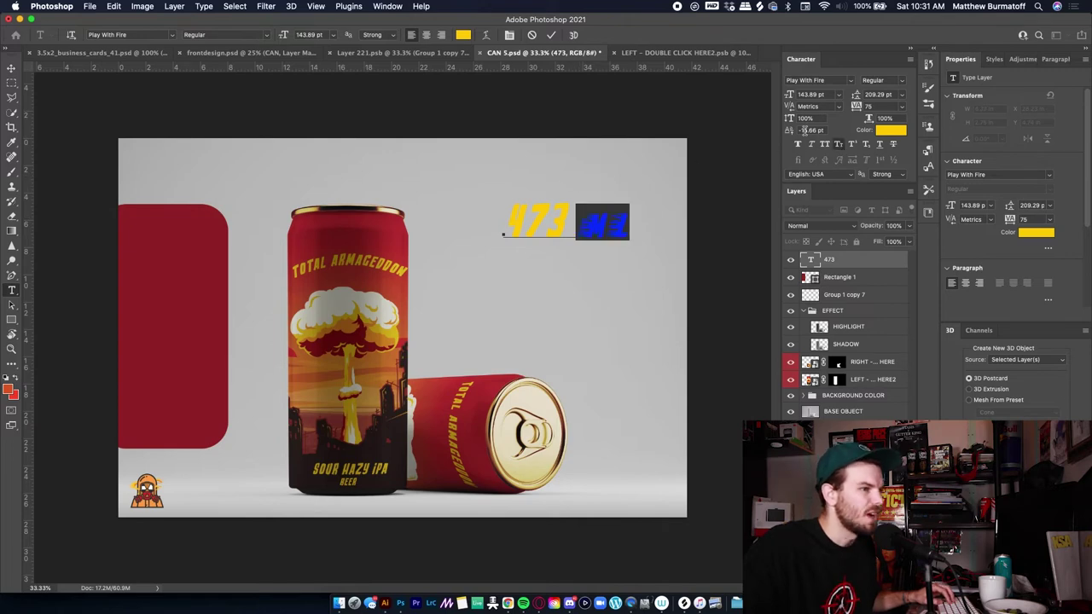
key(super+a)
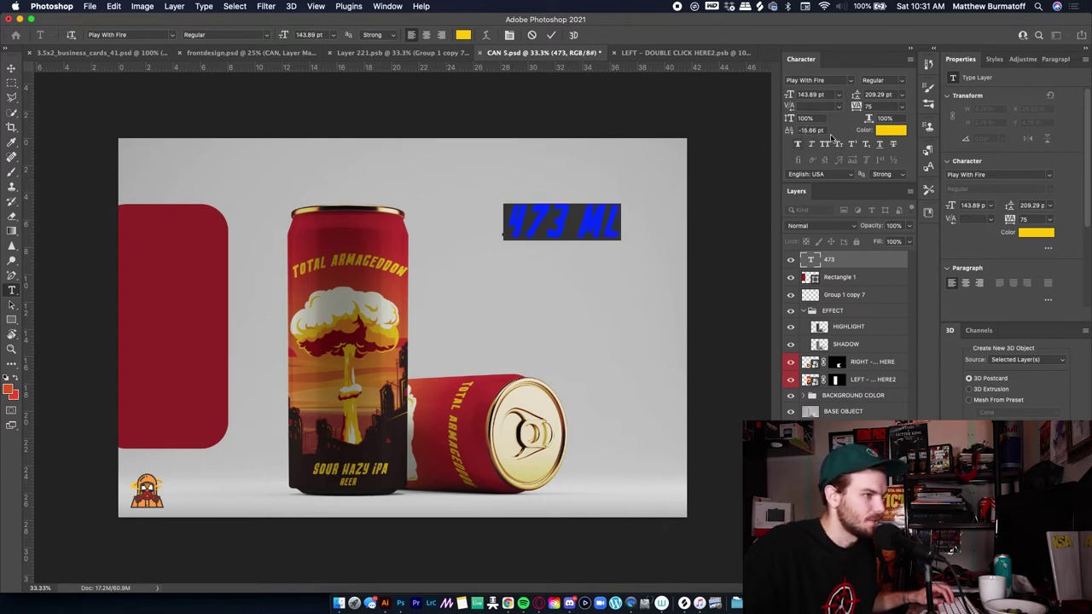
click(853, 145)
click(852, 146)
double_click(569, 212)
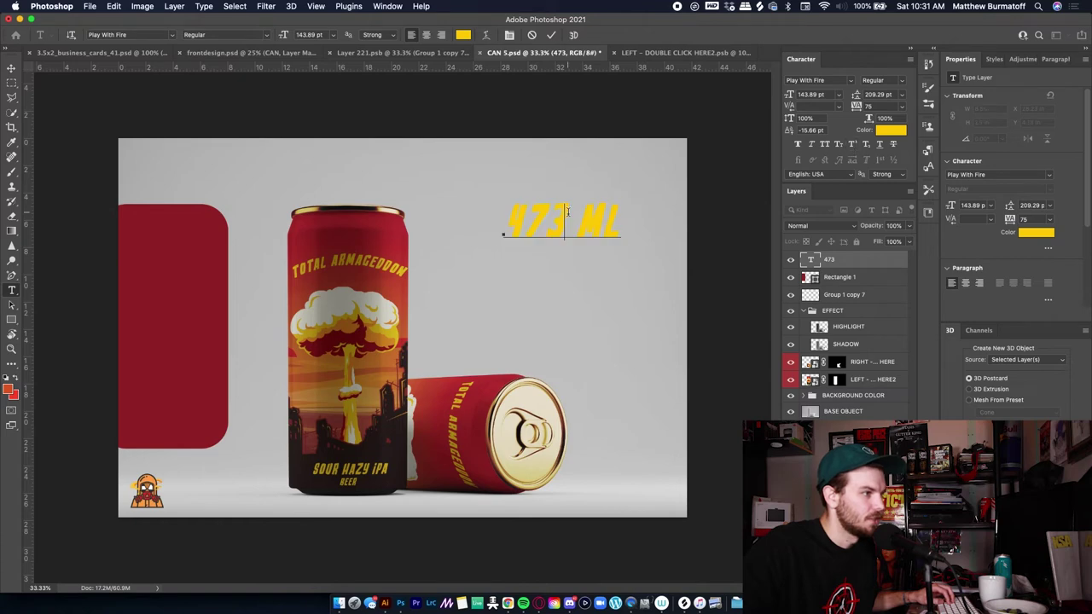
drag(569, 213, 649, 225)
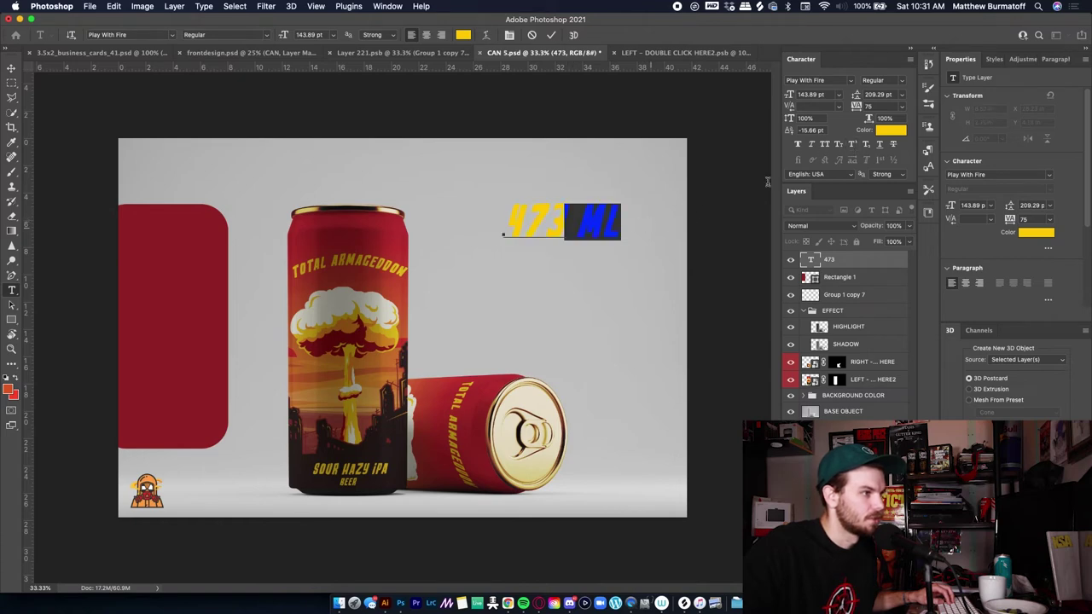
click(865, 145)
key(super+z)
- Set the font size of the ML unit to 92 pt so it is smaller than the number
click(433, 155)
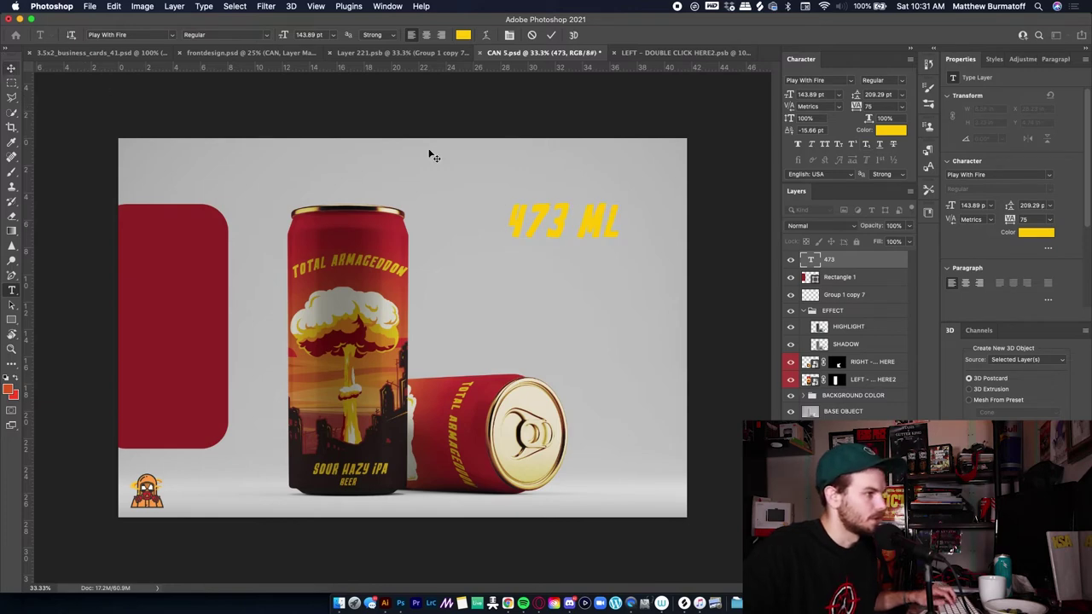
drag(577, 230, 656, 223)
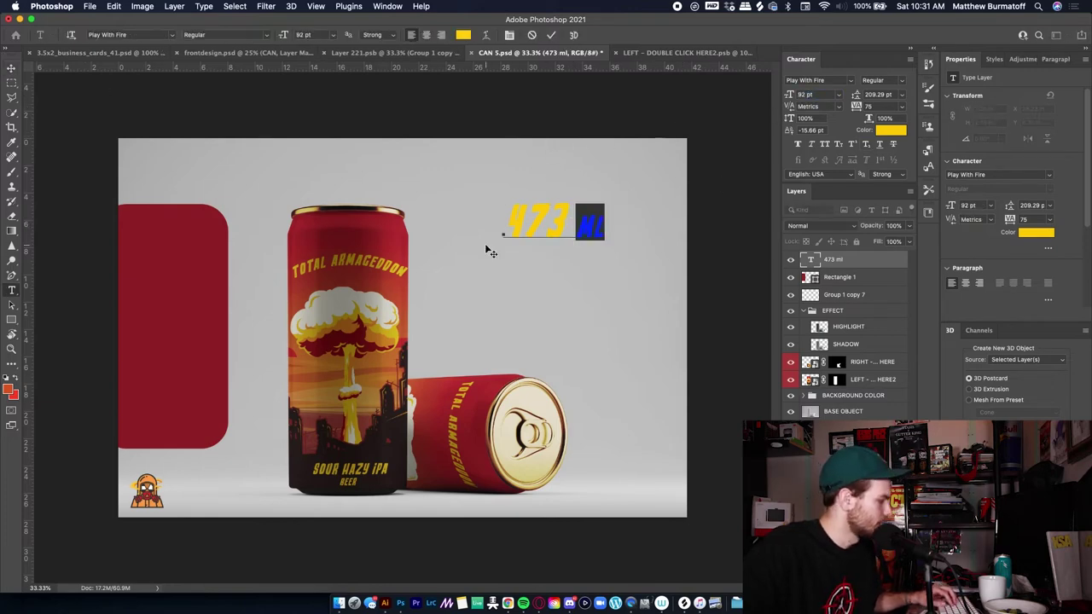
- Duplicate the 473 ML text below itself, reword the copy to "4.5% ALC./VOL." and align the volume text with its left end
click(12, 68)
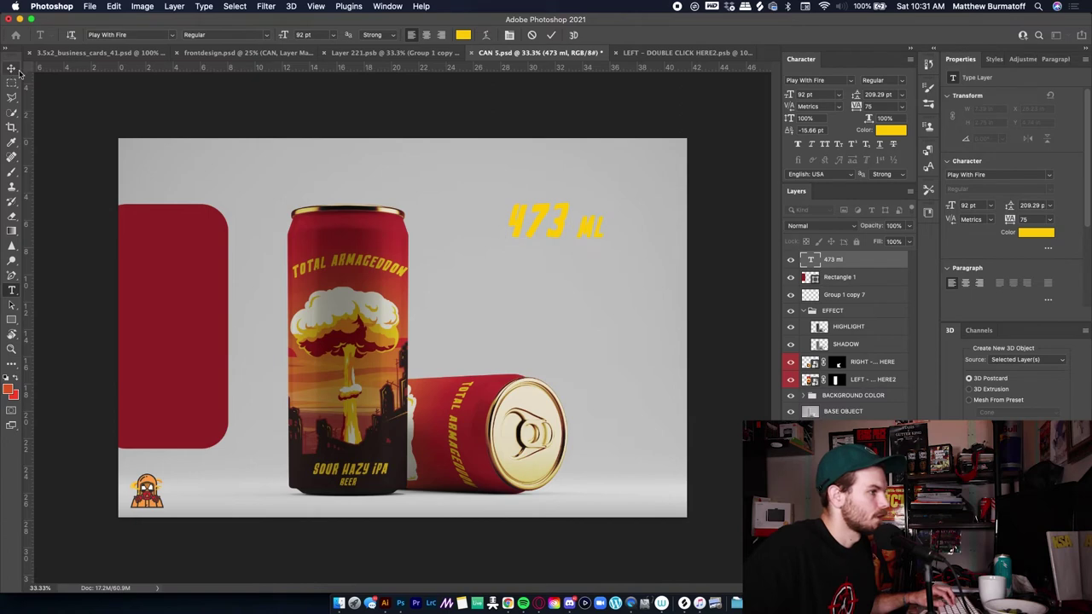
key(super+j)
drag(567, 224, 556, 282)
key(r)
key(t)
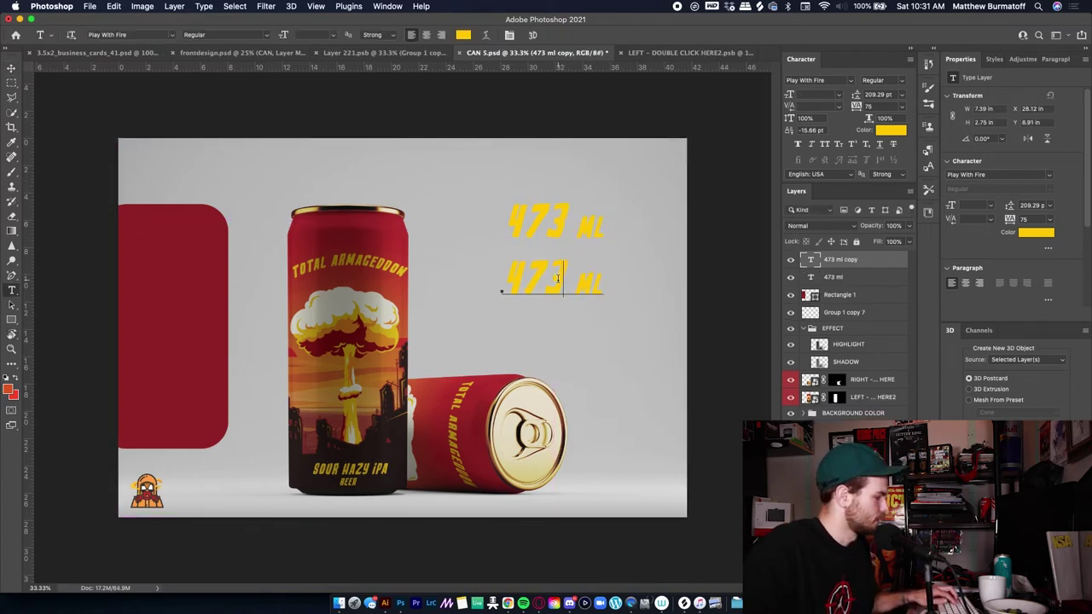
triple_click(556, 281)
text(4.5%)
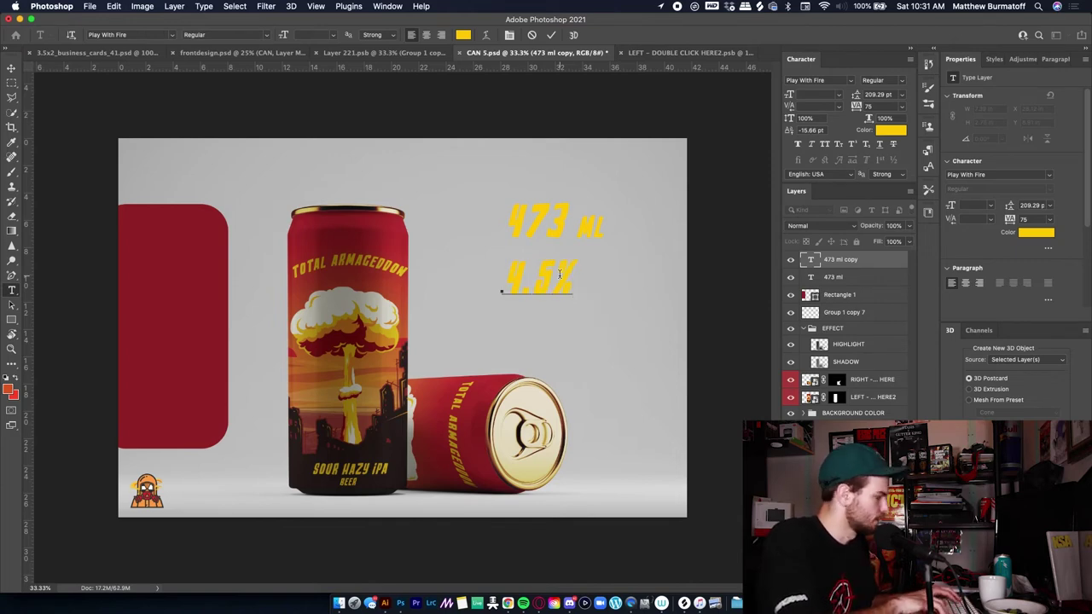
text( ALC)
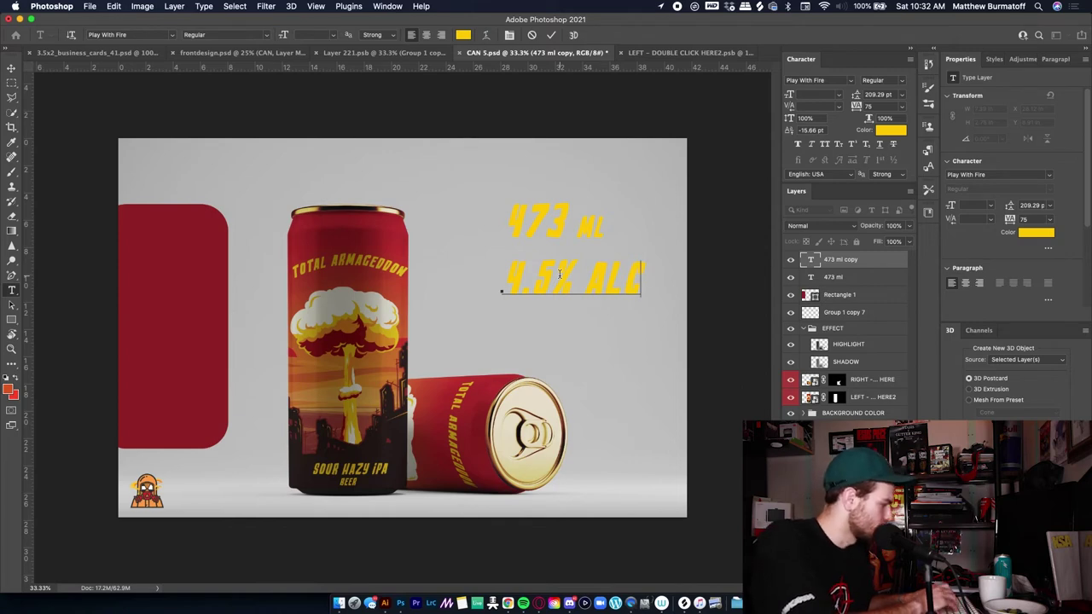
text(./VOL.)
key(ctrl+Return)
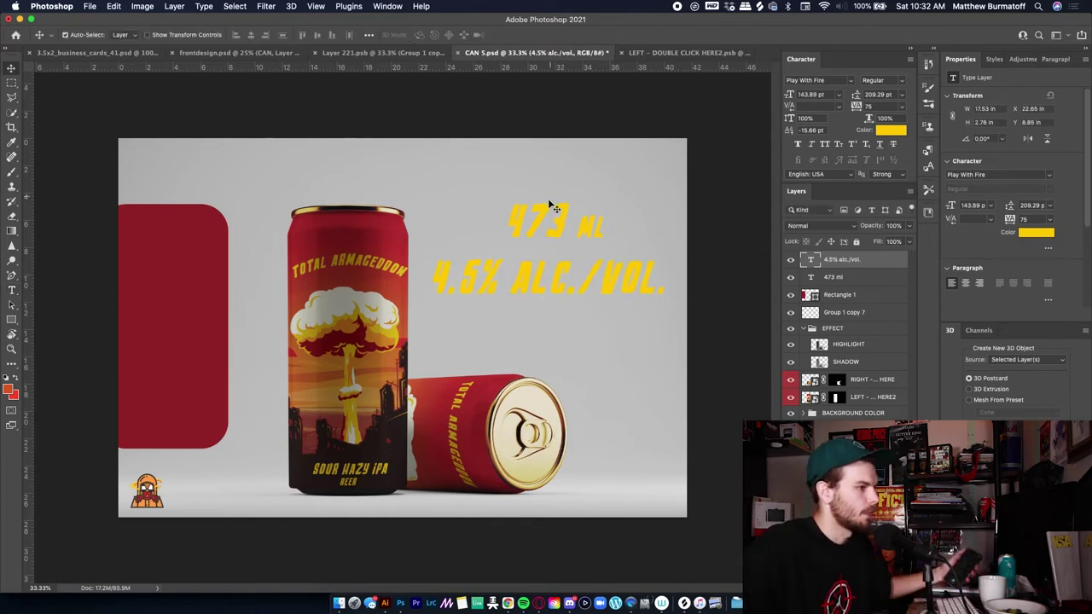
drag(518, 226, 442, 233)
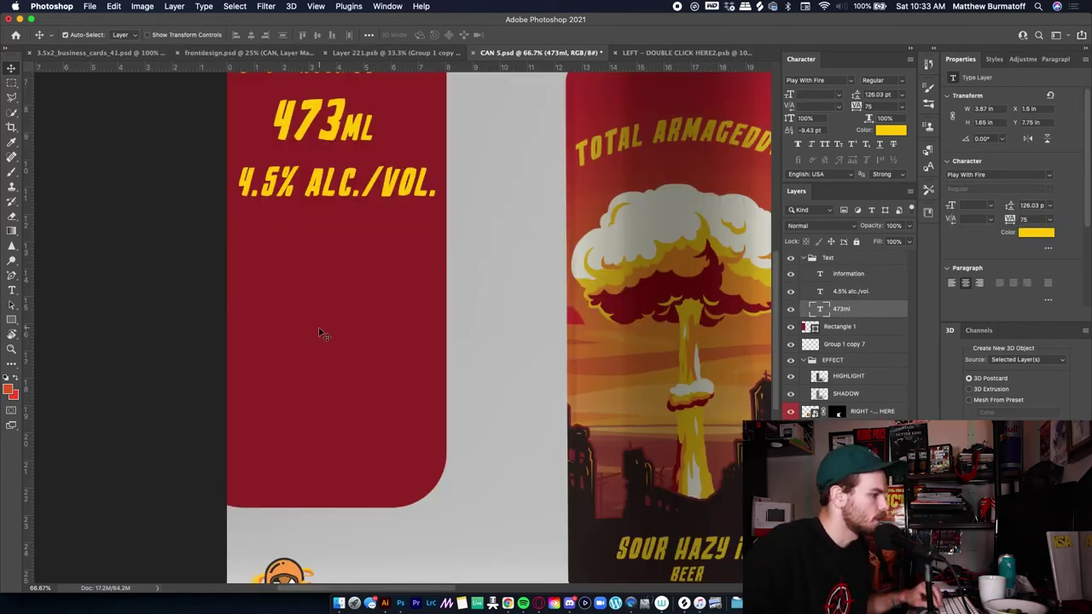
- Place the gas-mask logo layer inside the Text group and position the logo near the lower edge of the red panel
drag(322, 334, 326, 277)
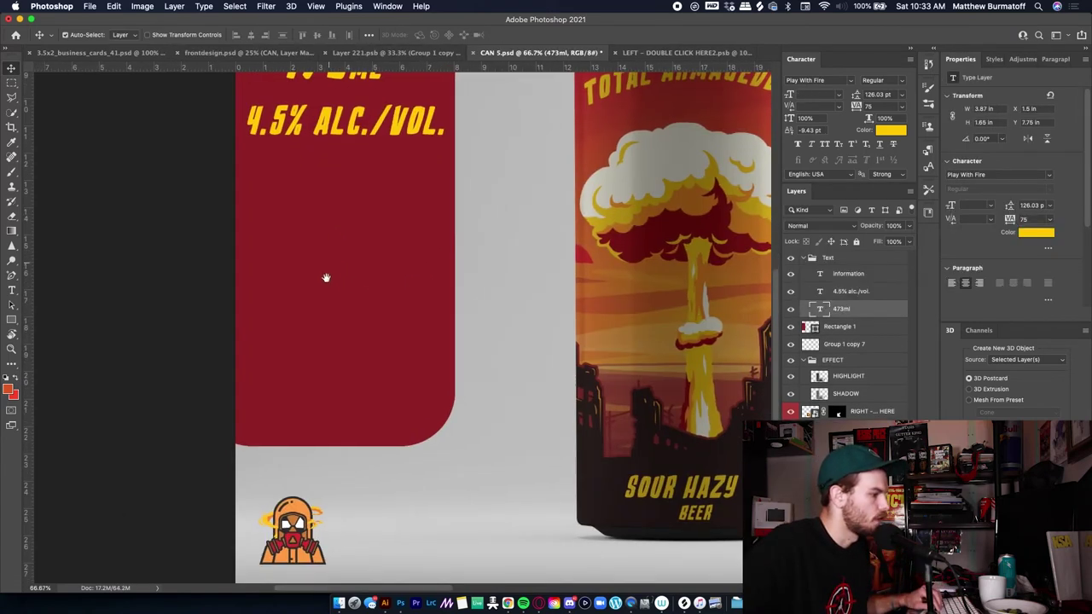
drag(296, 522, 327, 278)
drag(855, 345, 850, 327)
drag(332, 314, 332, 405)
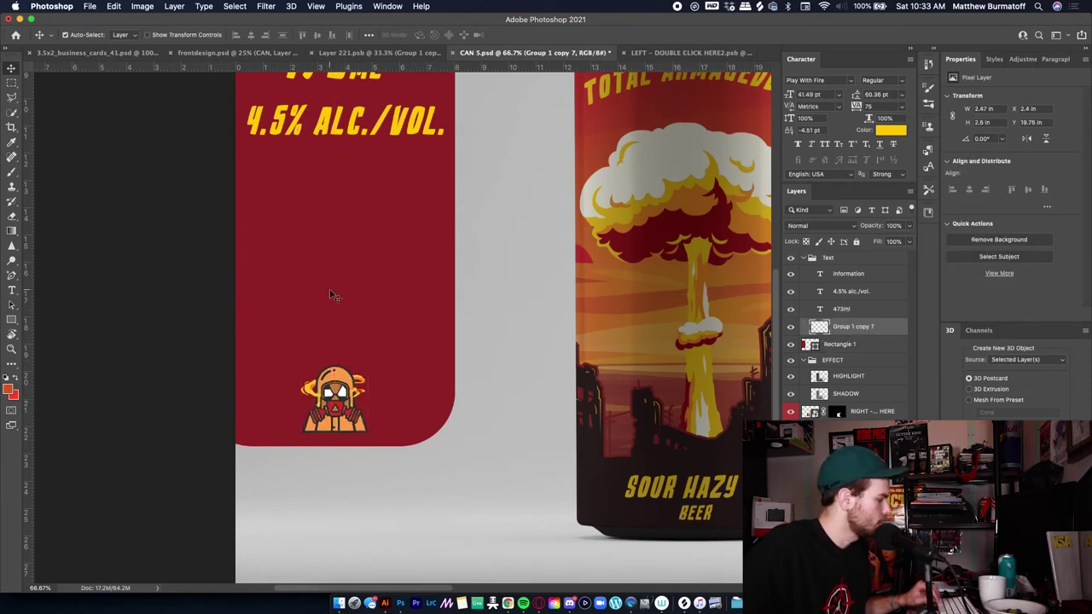
- Duplicate the alcohol text below itself, reword the copy to "30 iBU" and centre it under the other lines
scroll(333, 293, up, 3)
drag(431, 181, 437, 238)
double_click(366, 240)
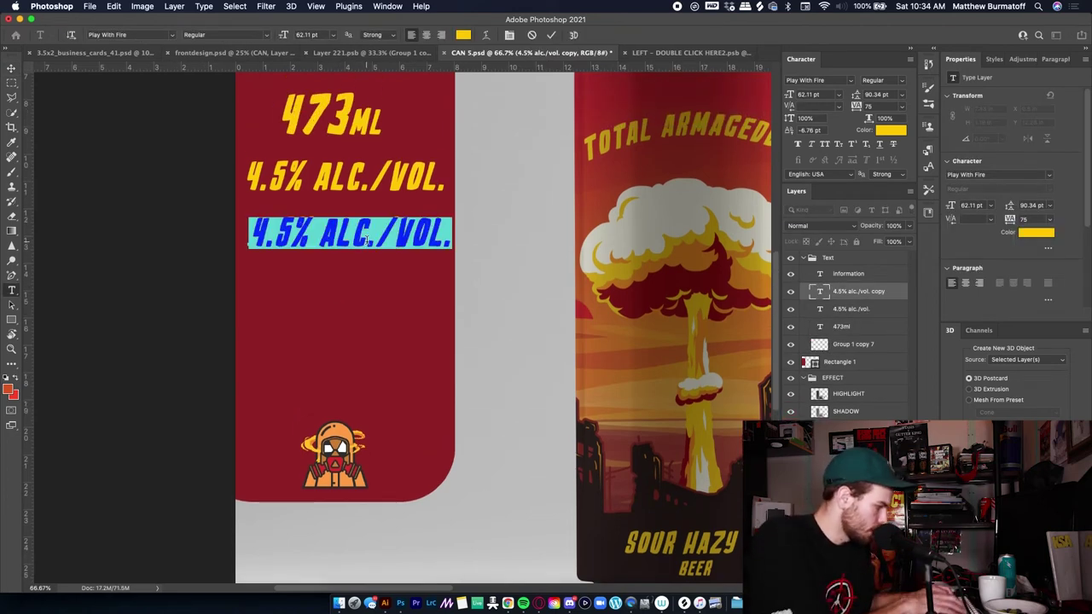
text(30 iBU)
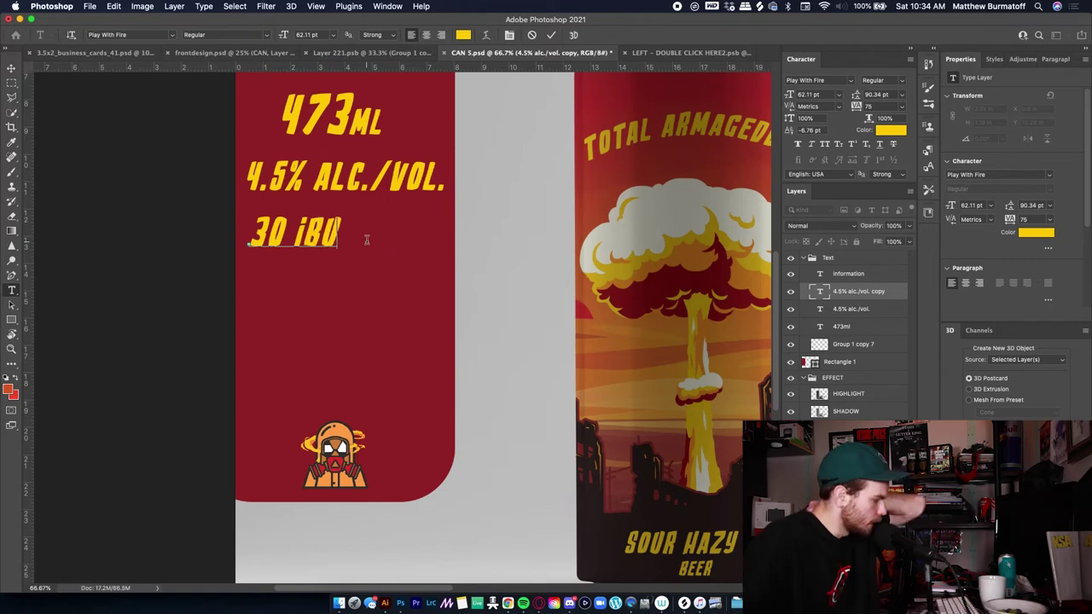
click(12, 68)
scroll(316, 256, up, 2)
drag(315, 266, 350, 267)
scroll(360, 287, up, 3)
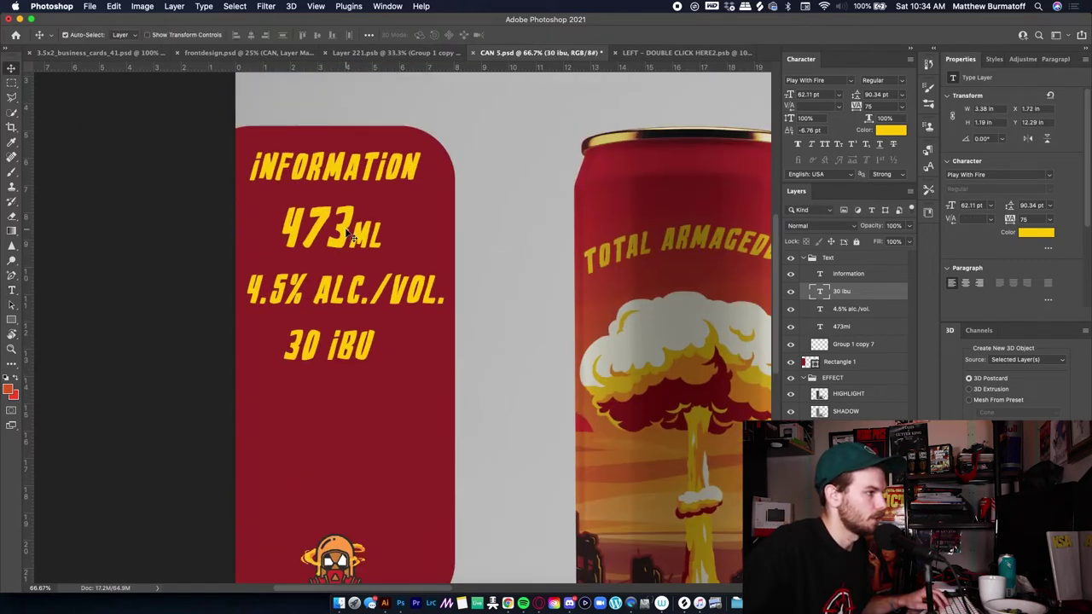
- Try the font's flaming letter variants on the IBU part of the bitterness text
double_click(339, 354)
drag(329, 345, 416, 341)
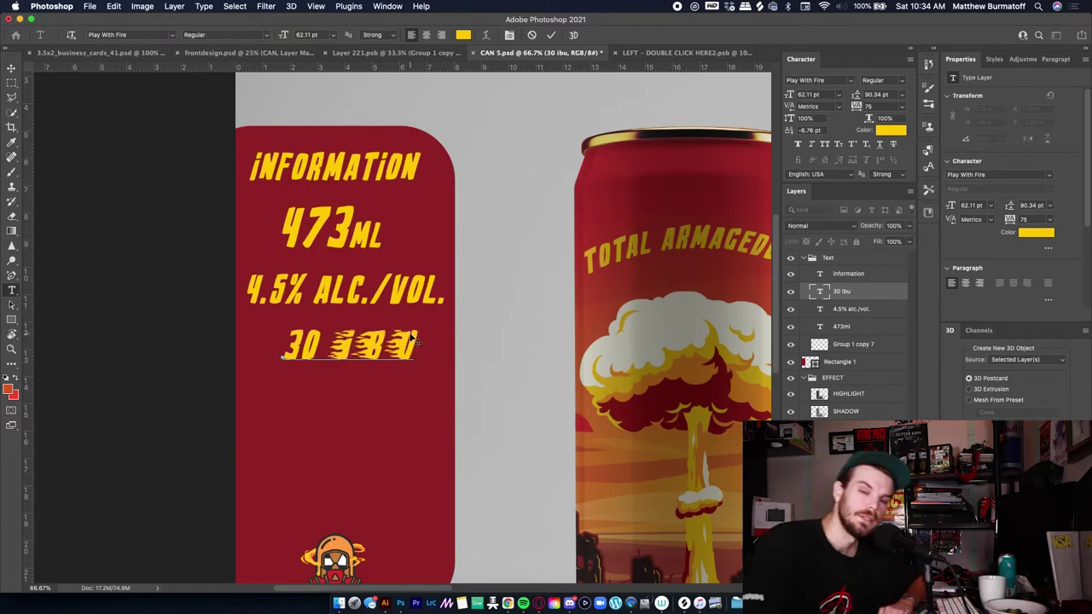
click(14, 85)
key(v)
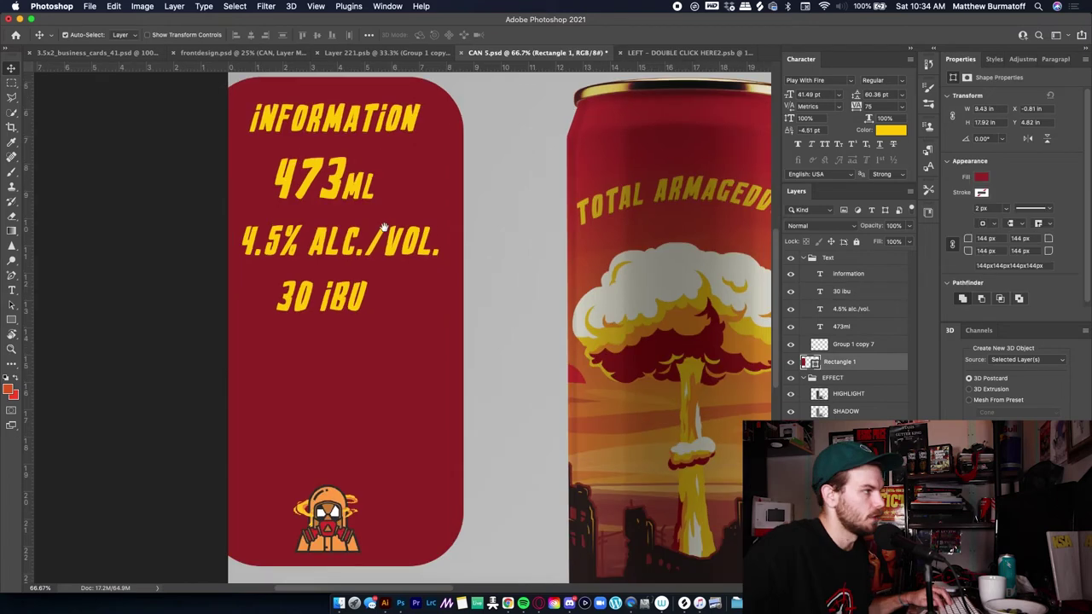
- Stretch the left part of the red panel past the canvas edge so its rounded left corners are out of view
scroll(383, 239, up, 3)
key(m)
mouse_move(355, 97)
mouse_down()
mouse_move(300, 569)
mouse_move(341, 510)
mouse_move(344, 520)
mouse_up()
key(super+t)
drag(344, 246, 82, 246)
key(Return)
key(super+d)
scroll(392, 302, up, 2)
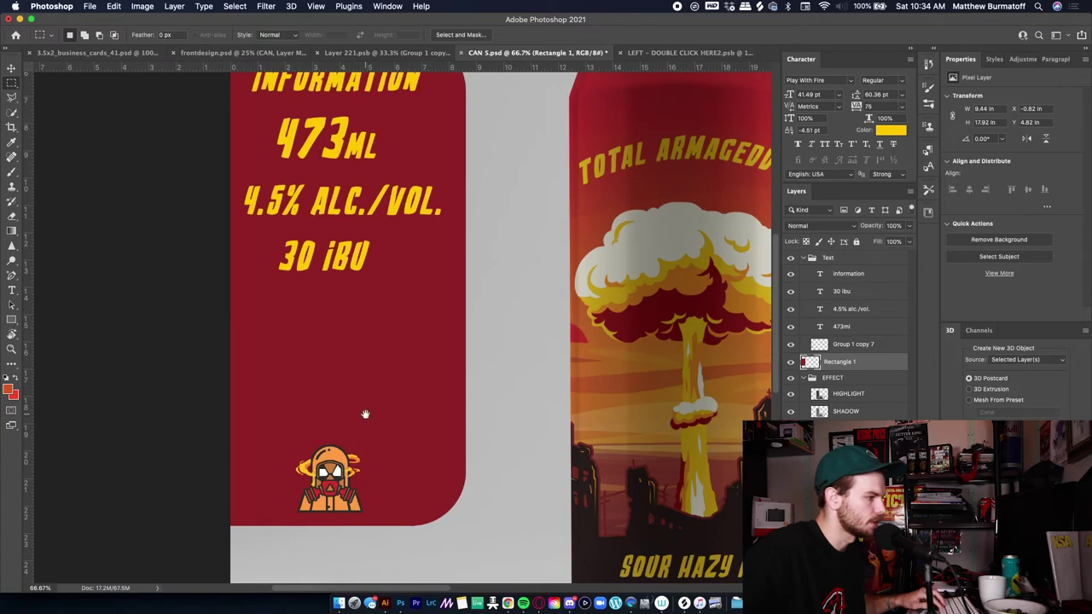
- Centre the gas-mask logo horizontally in the lower part of the red panel
scroll(365, 414, up, 3)
key(v)
drag(330, 516, 338, 410)
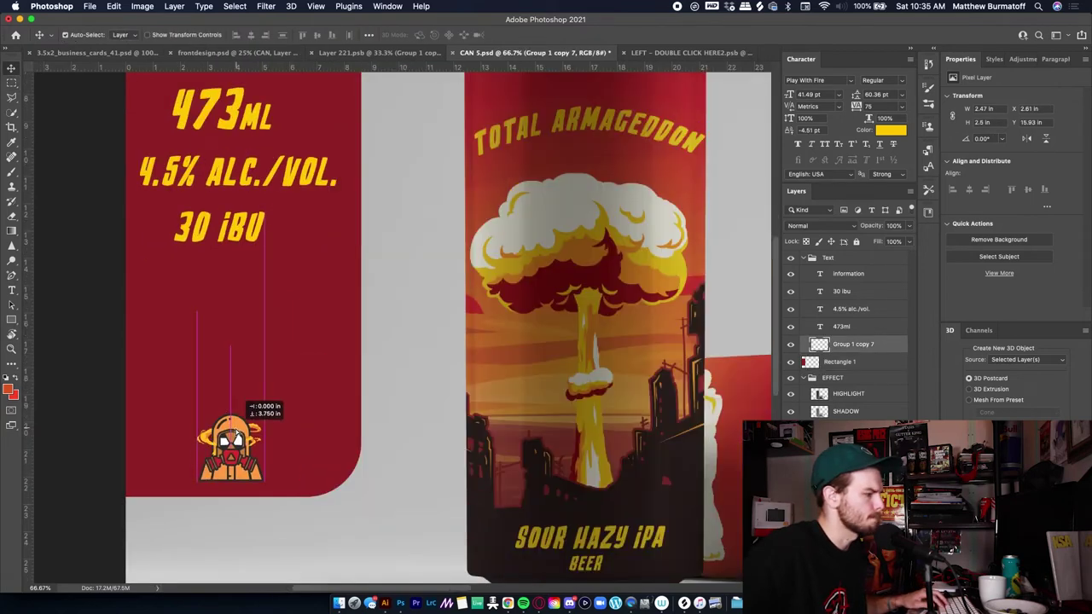
drag(241, 429, 236, 430)
key(super+minus)
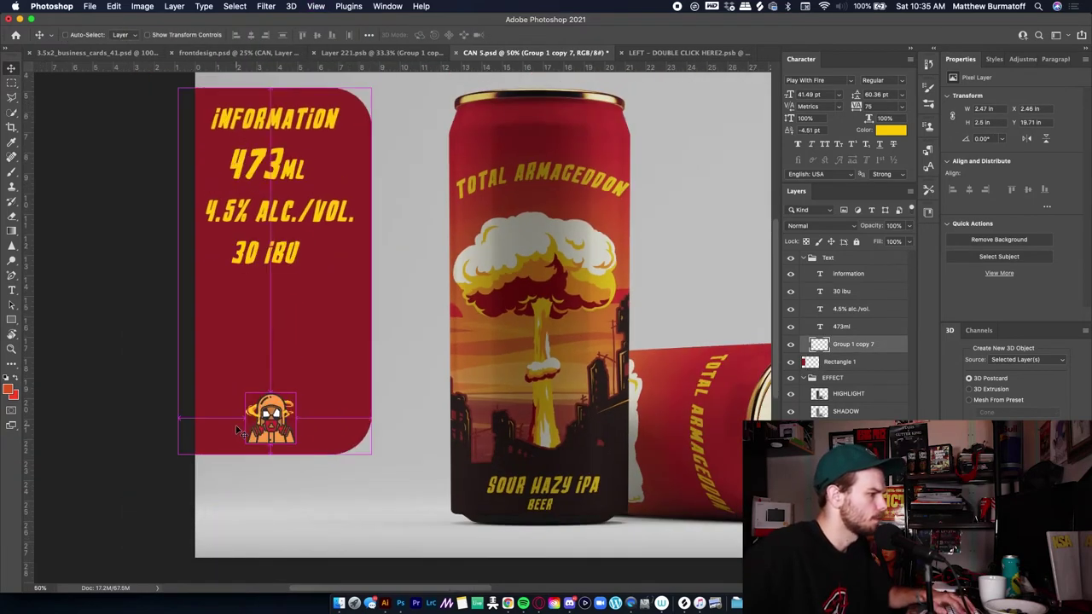
key(super+minus)
drag(172, 425, 169, 414)
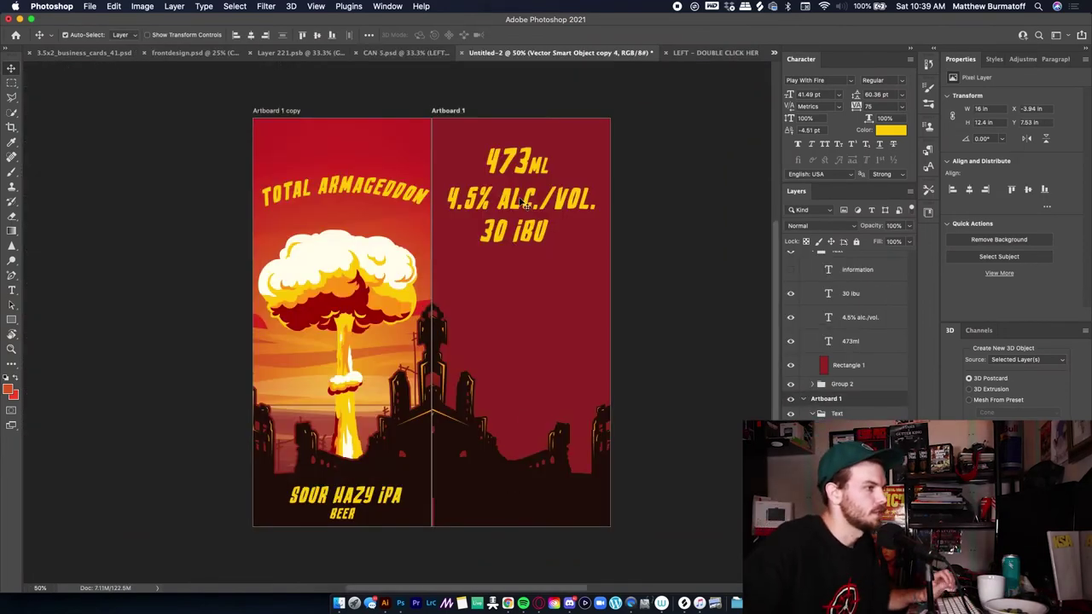
- Move Artboard 1 away from Artboard 1 copy to leave a small gap between the two label artboards
click(533, 166)
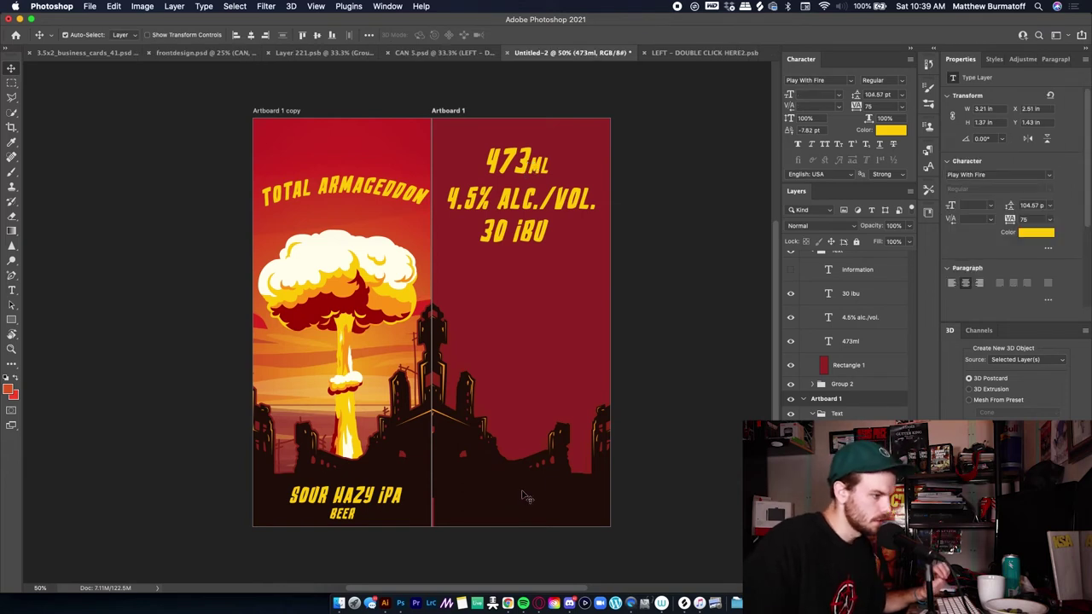
drag(462, 510, 459, 508)
drag(545, 295, 469, 296)
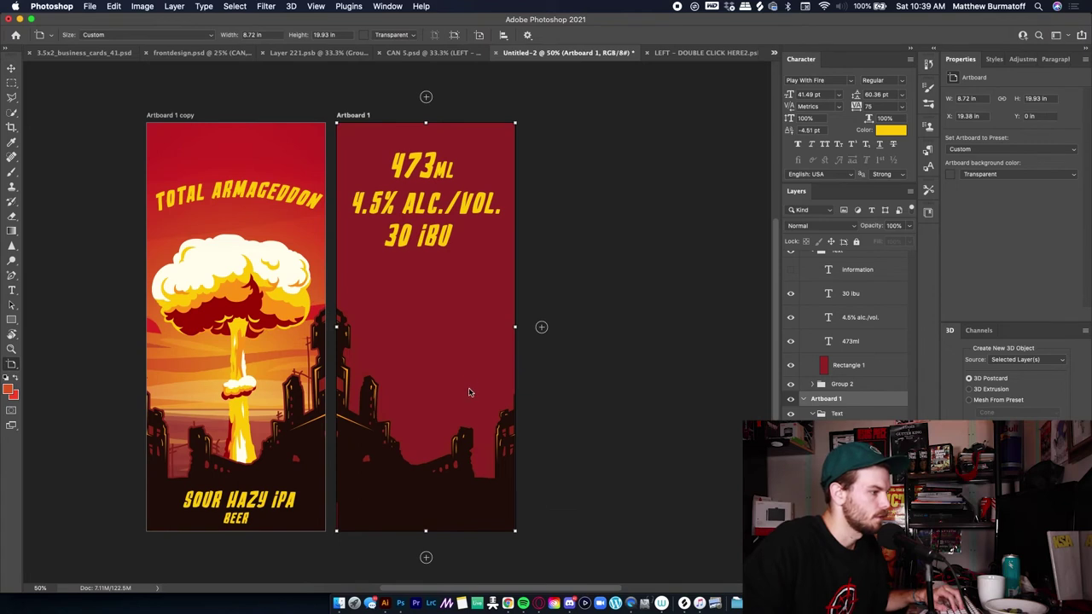
click(427, 244)
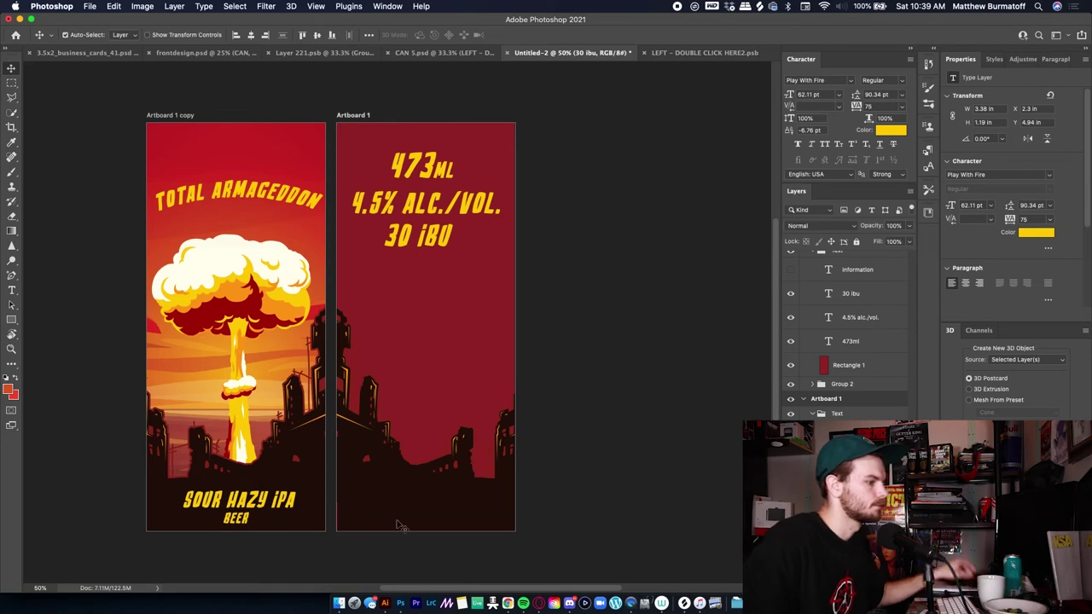
- Switch to Finder and browse its open folder windows for label files
click(340, 603)
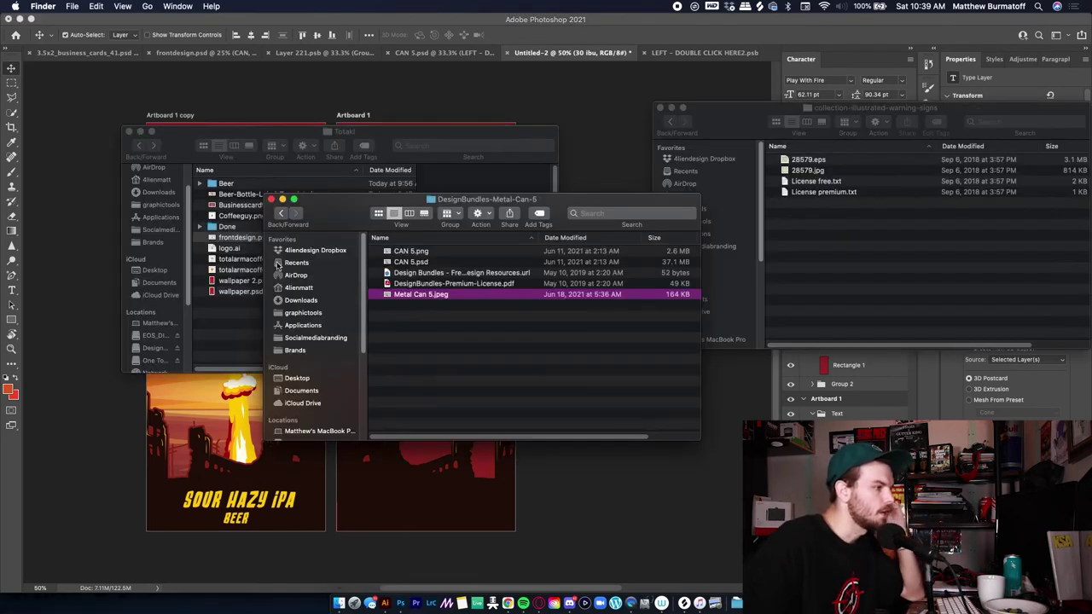
drag(331, 211, 604, 209)
scroll(157, 355, down, 5)
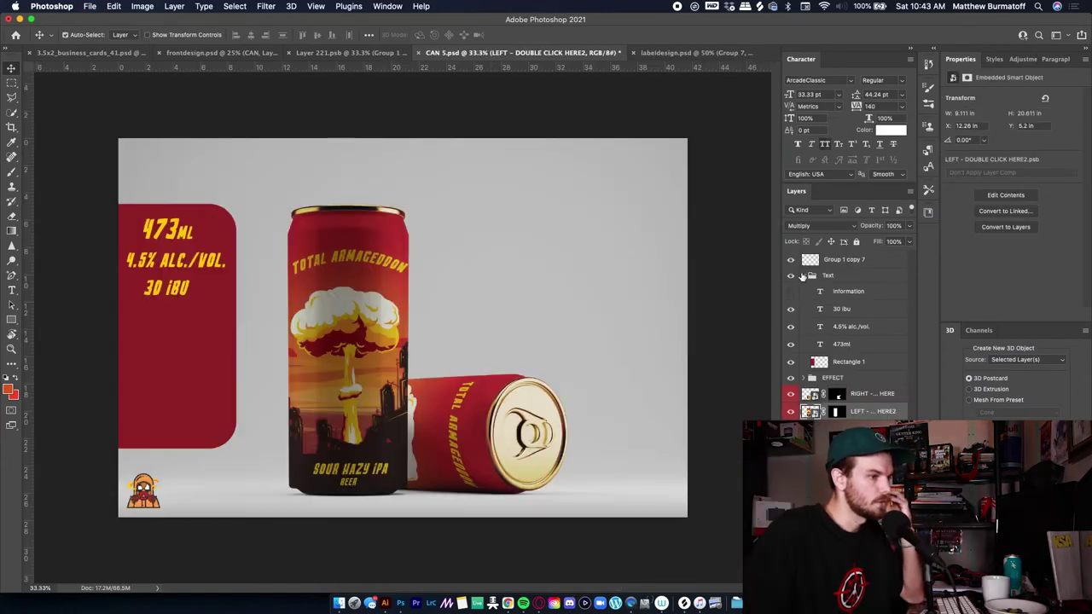
- Collapse and hide the Text group in CAN 5.psd
click(804, 276)
click(792, 277)
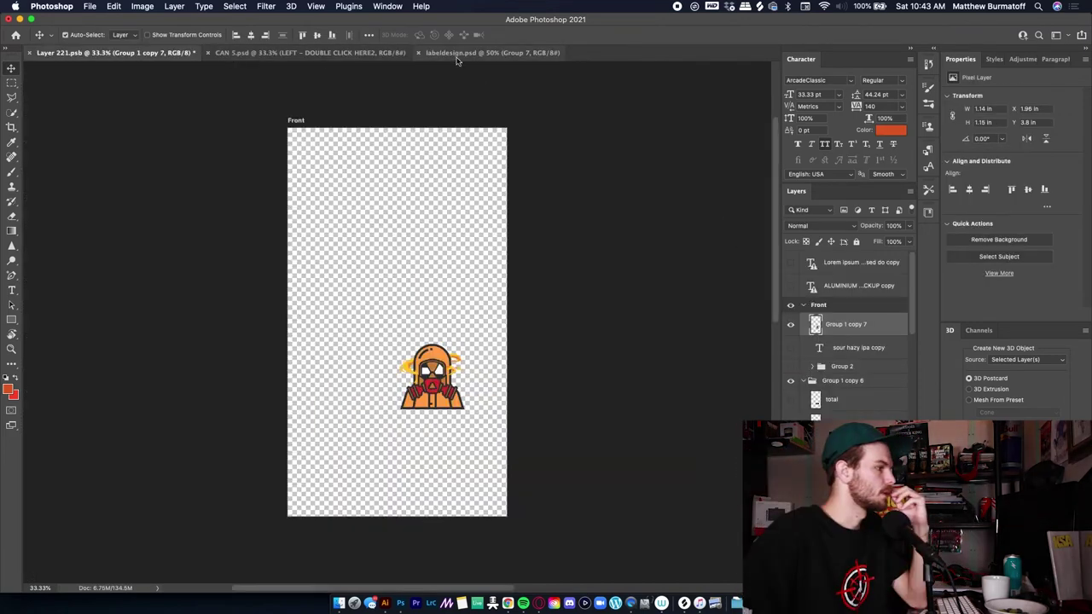
- In labeldesign.psd, shrink the barcode group and centre it at the bottom of Artboard 1 over the dark skyline
click(333, 53)
click(525, 53)
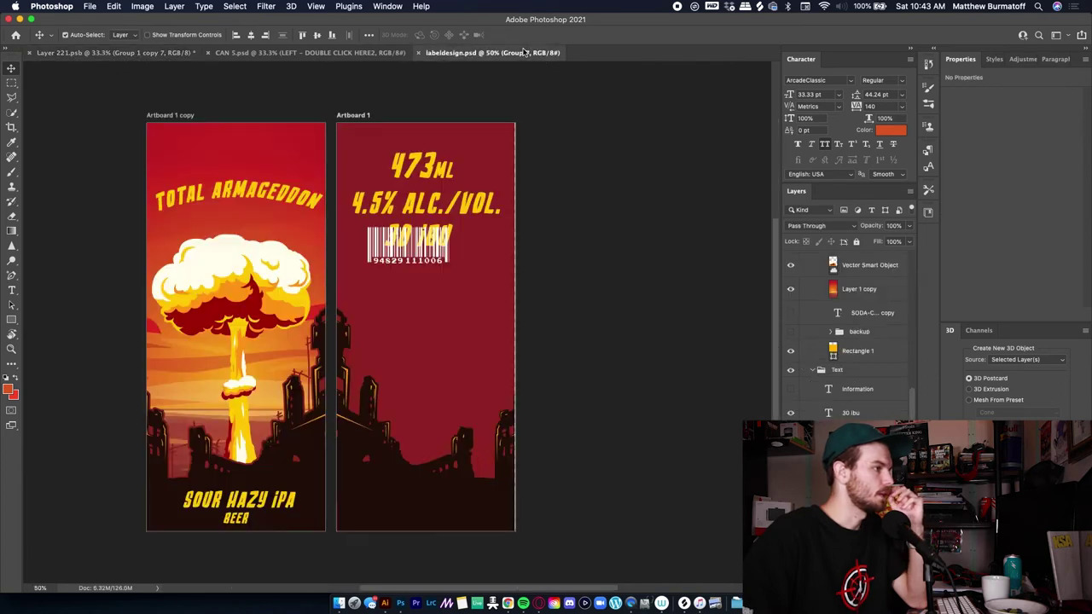
scroll(913, 399, down, 3)
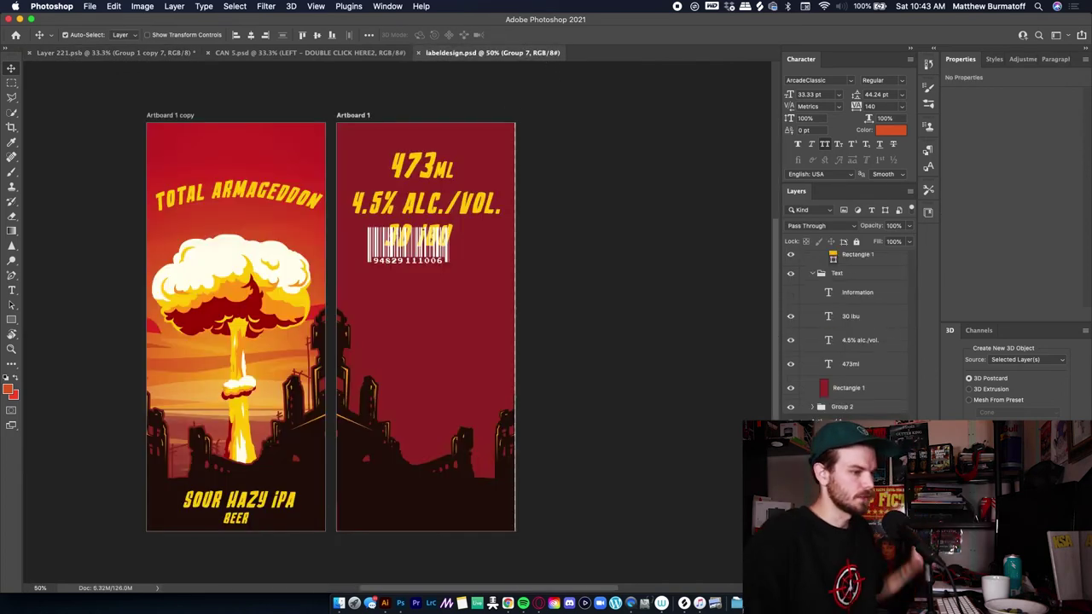
scroll(844, 341, down, 1)
key(super+t)
drag(429, 256, 442, 529)
drag(463, 472, 451, 504)
key(Return)
key(super+plus)
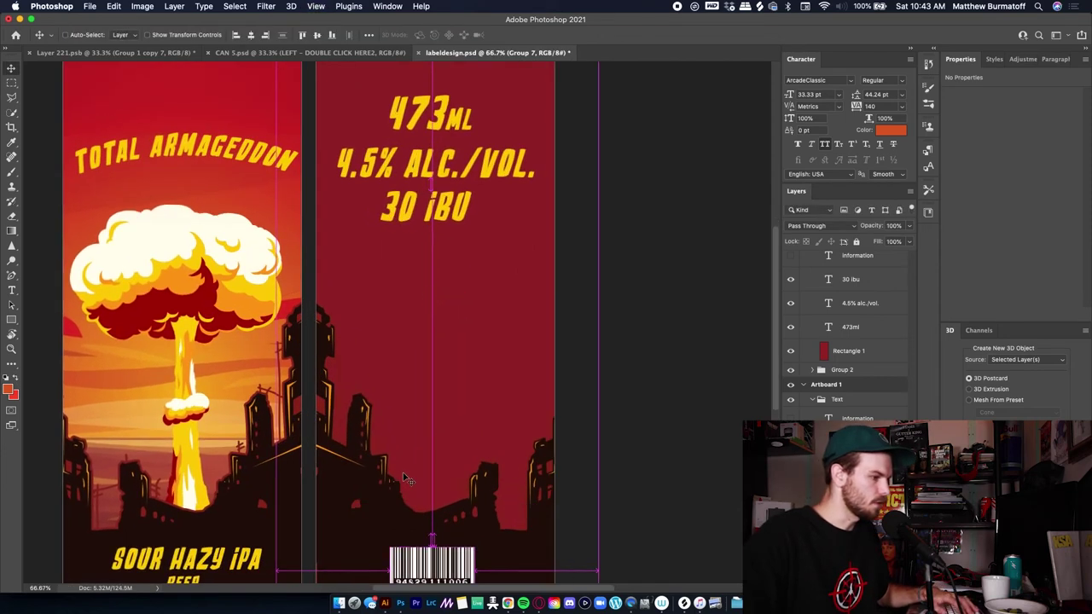
drag(415, 455, 480, 336)
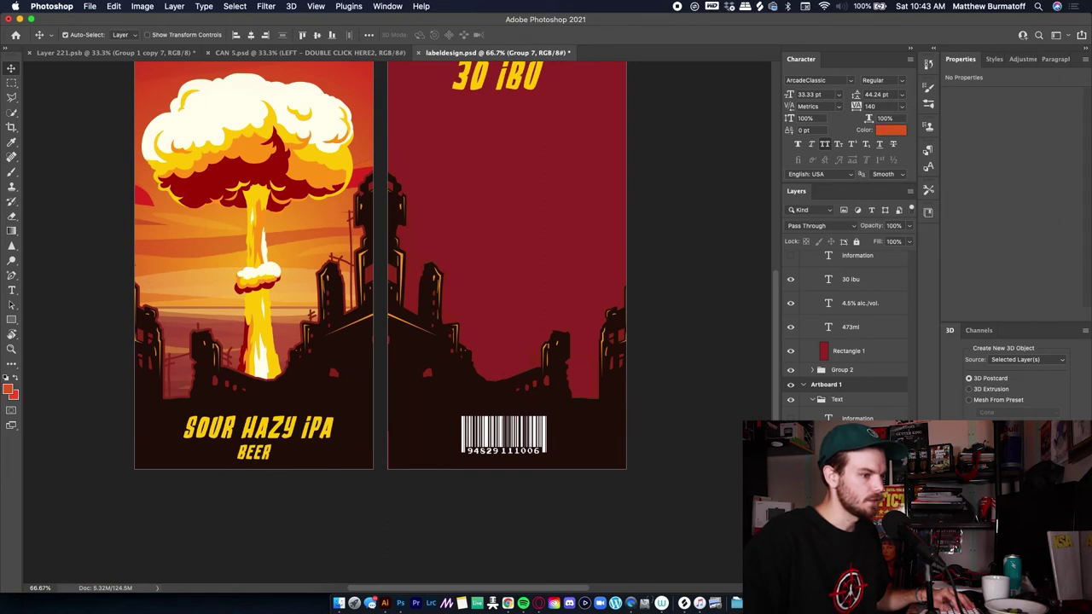
- Apply a yellow ffce00 Color Overlay at 100% opacity to the barcode group
key(super+shift+o)
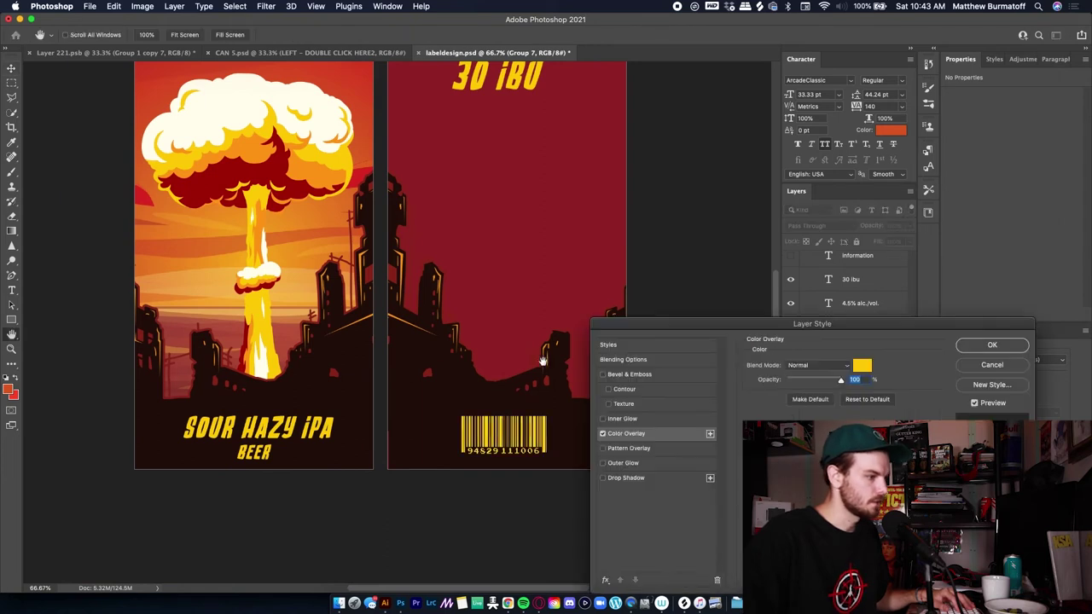
click(862, 365)
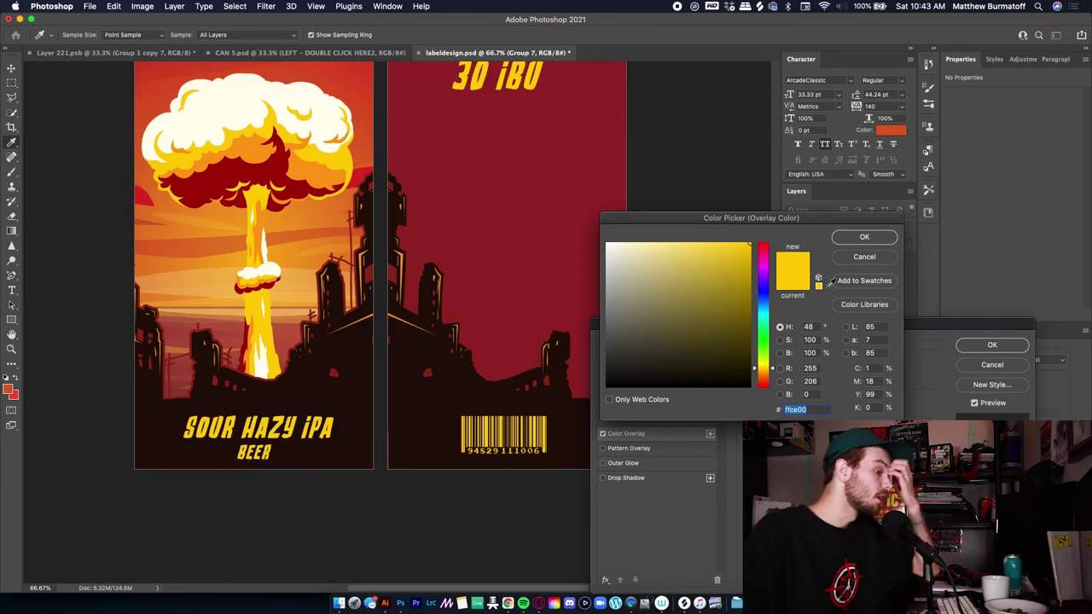
click(860, 239)
click(992, 345)
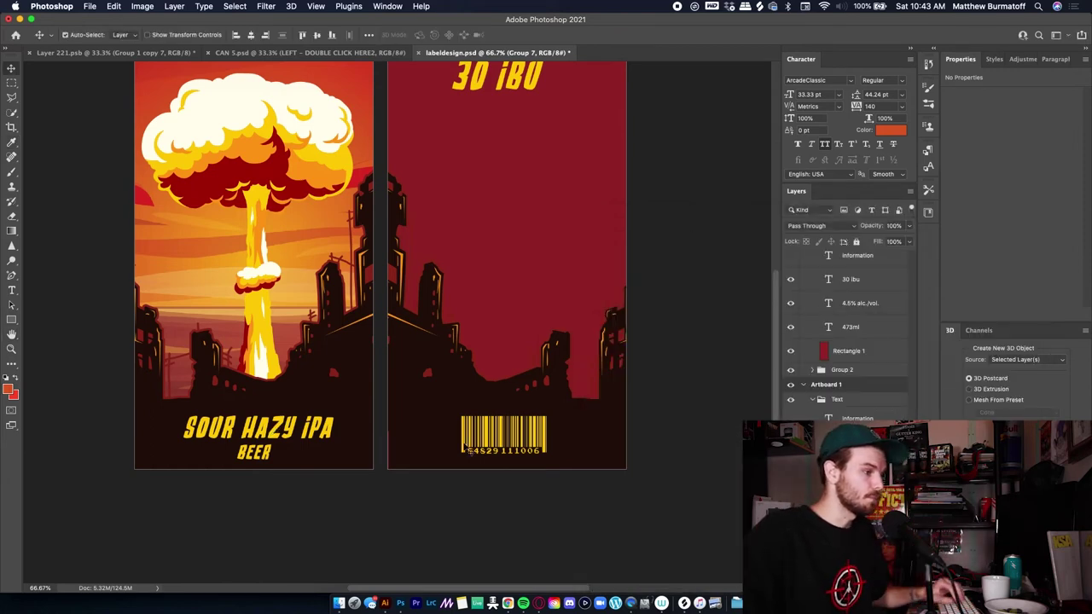
- Replace the second group of digits under the barcode with 100221
scroll(438, 399, down, 3)
scroll(438, 398, right, 2)
scroll(438, 399, up, 5)
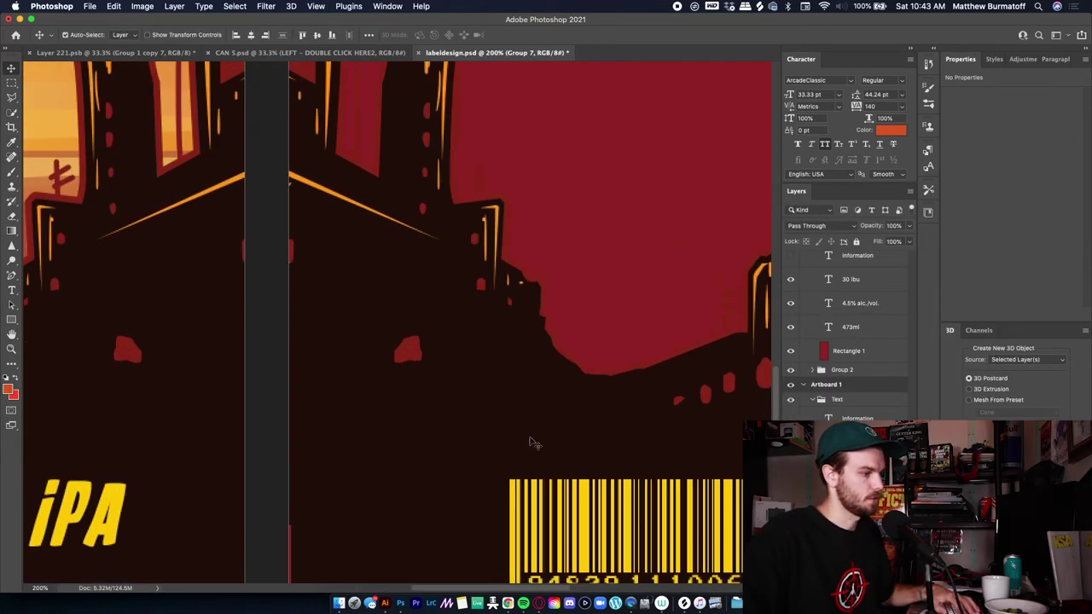
key(t)
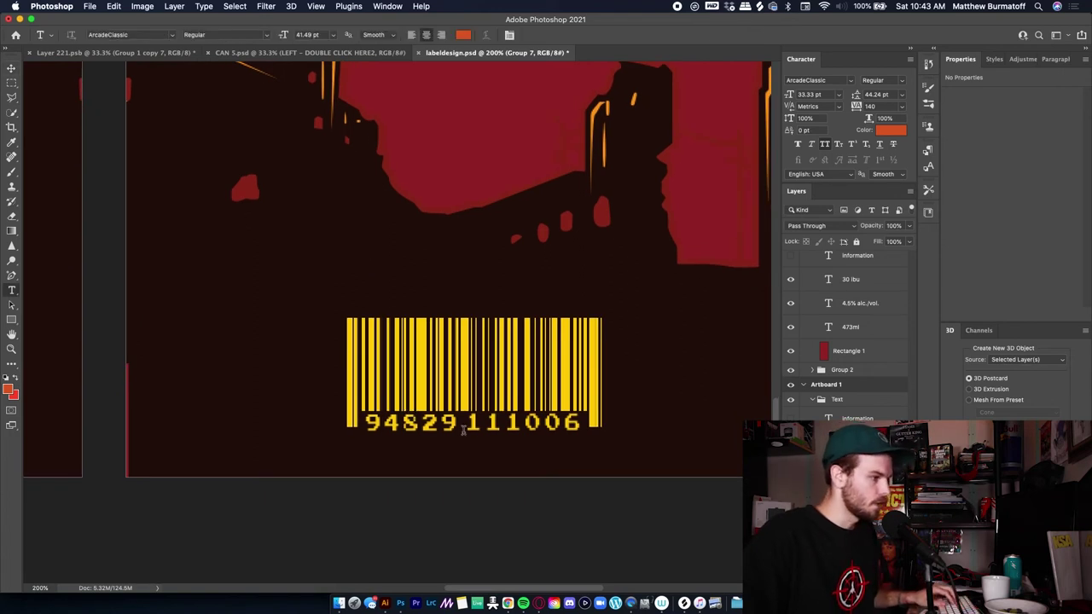
drag(465, 422, 616, 422)
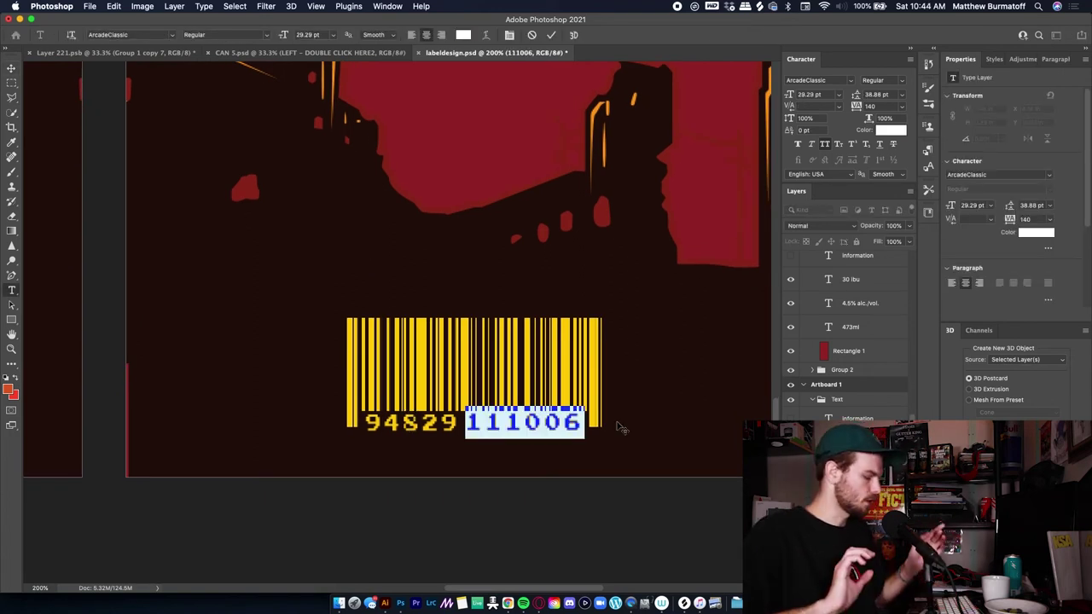
text(100221)
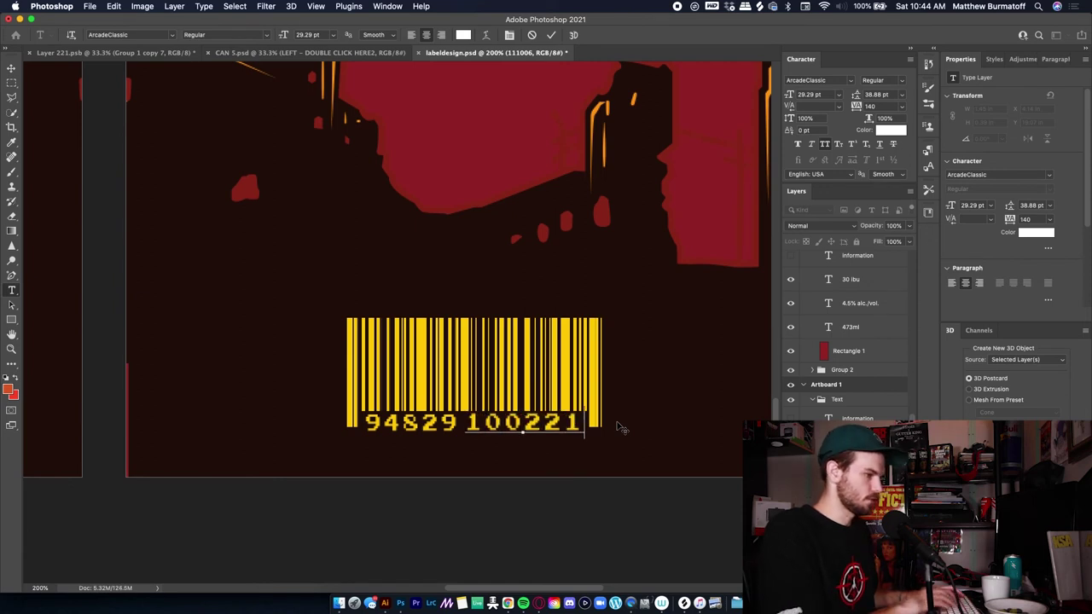
key(Escape)
key(m)
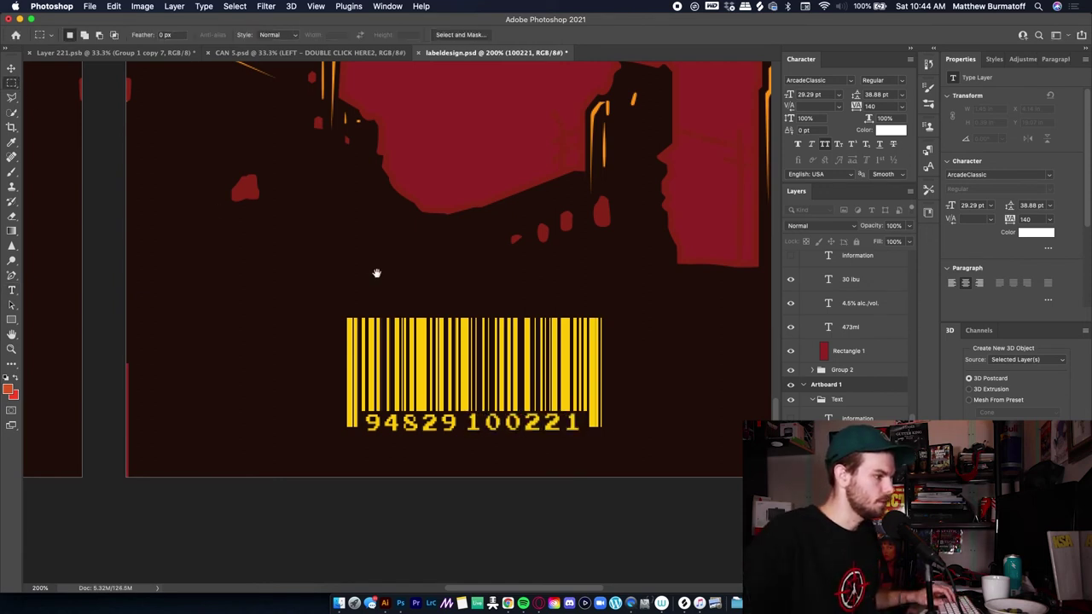
- Collapse the barcode group and rename it Barcode
drag(376, 273, 315, 350)
key(super+minus)
key(super+minus)
drag(470, 350, 493, 425)
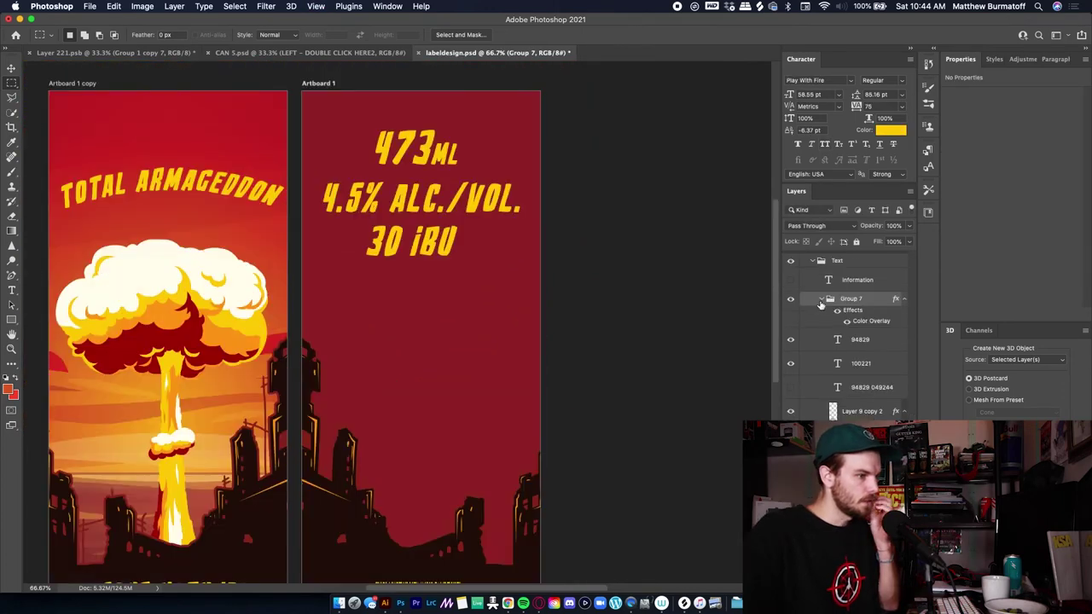
click(821, 300)
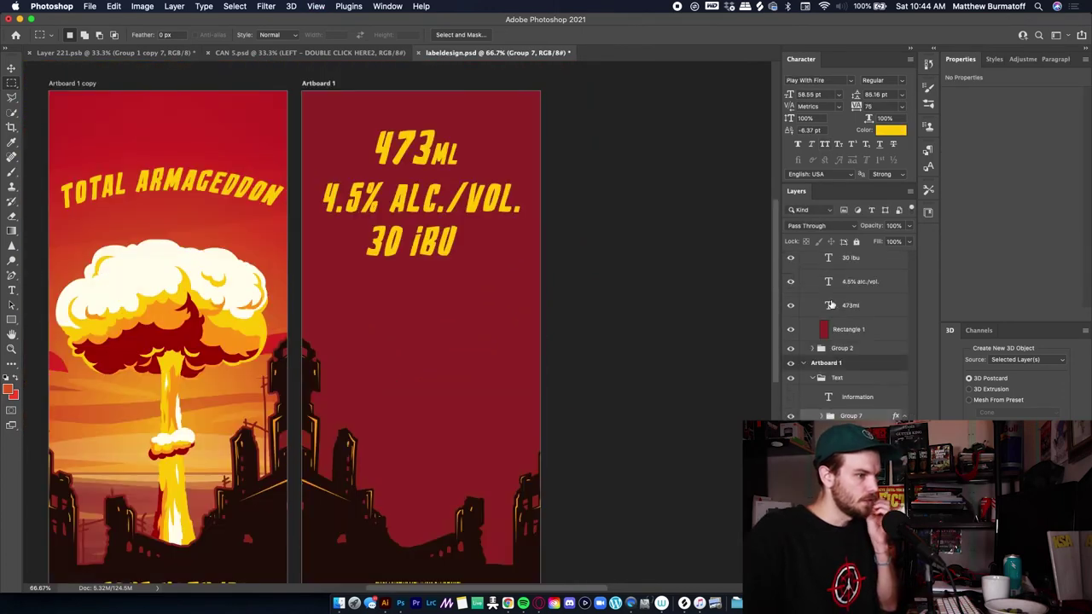
double_click(851, 415)
text(Barcode)
key(Return)
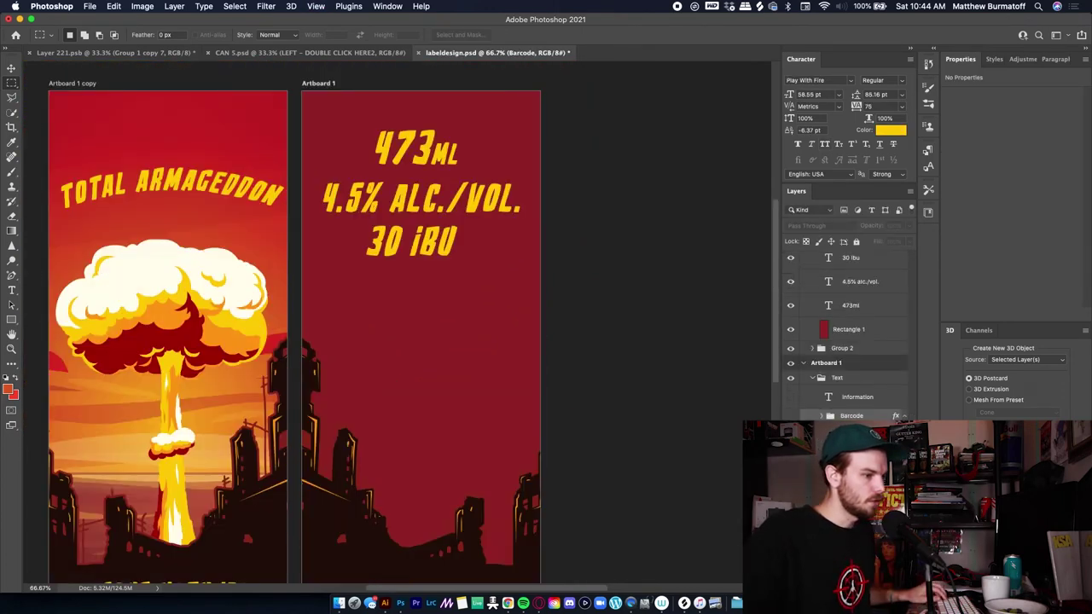
- Group the 473ml, 4.5% alc./vol. and 30 ibu lines, shrink them to about 5.9 in wide and centre them just above the barcode
shift+click(851, 484)
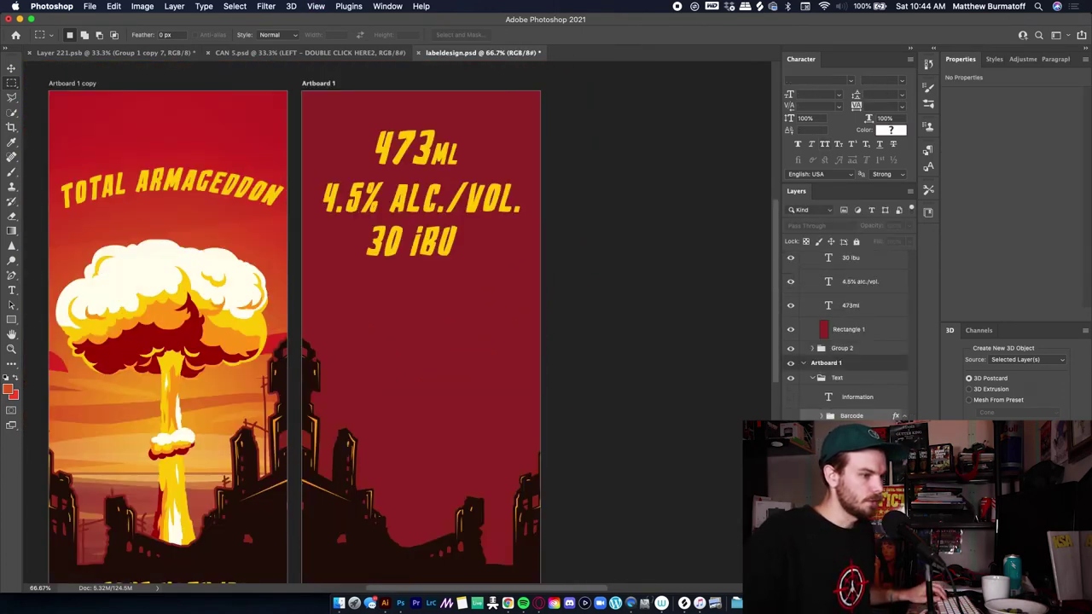
key(super+g)
key(super+t)
key(Escape)
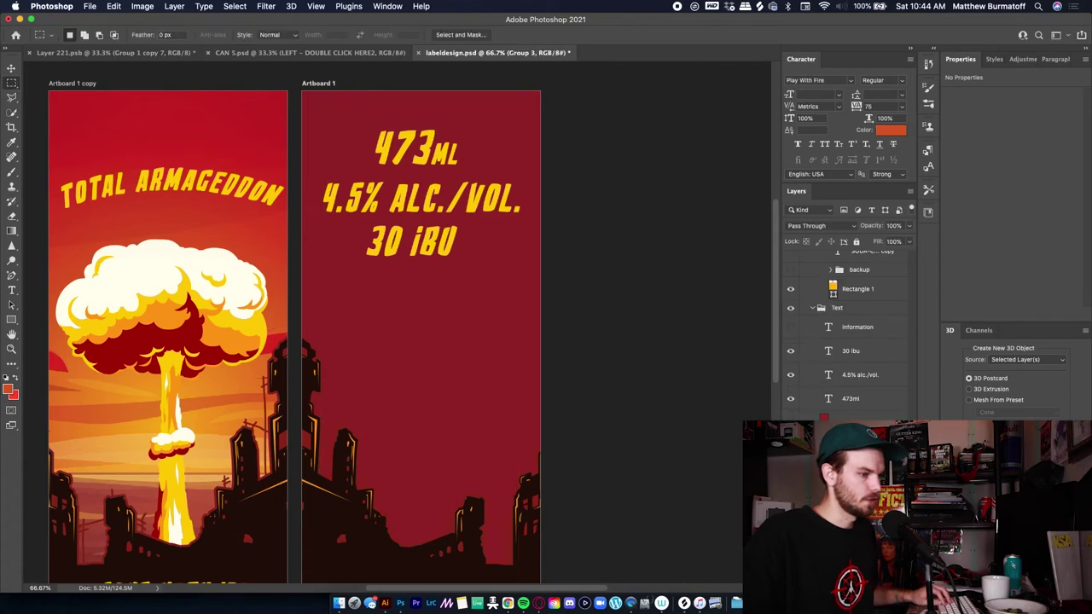
scroll(848, 341, down, 2)
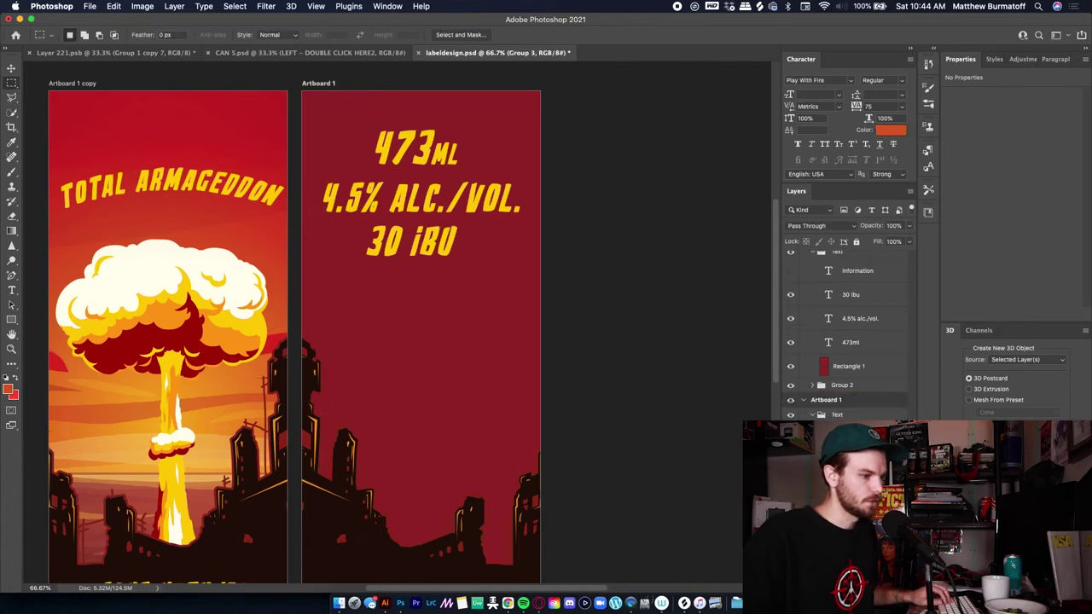
key(super+t)
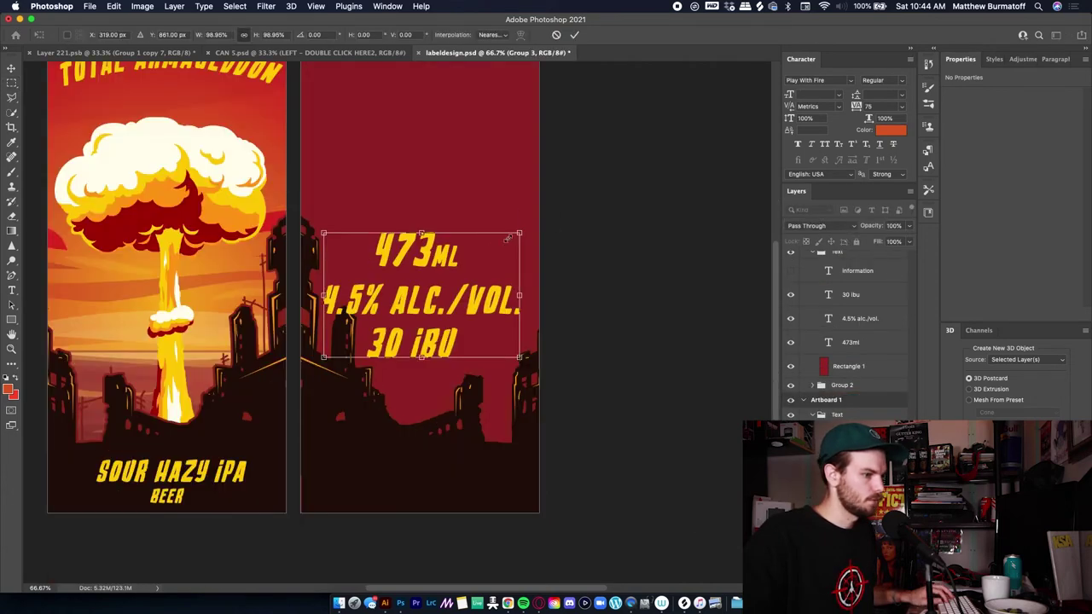
drag(519, 235, 485, 254)
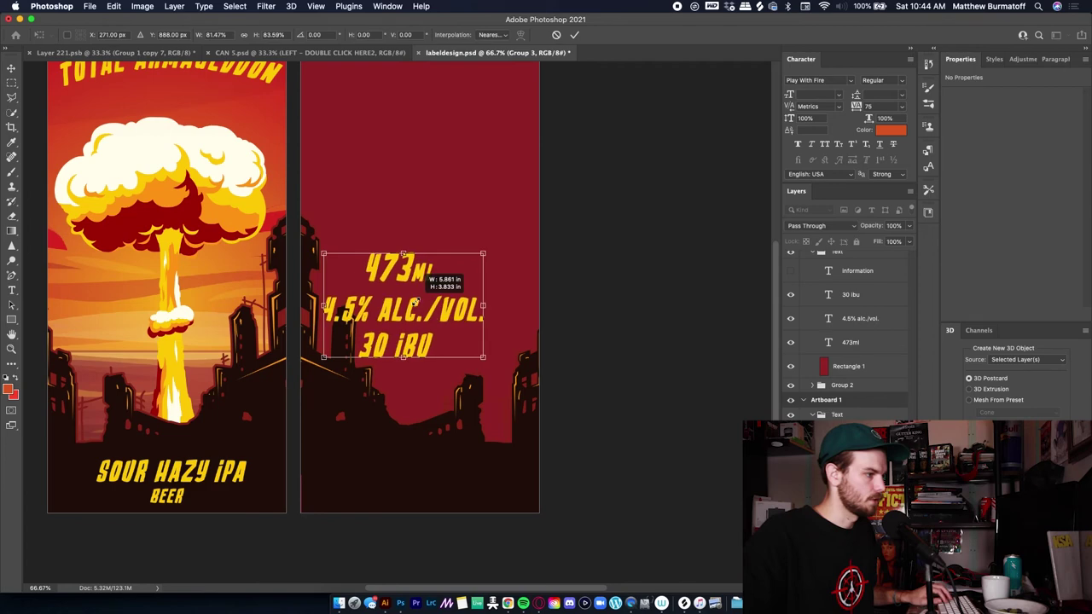
key(Return)
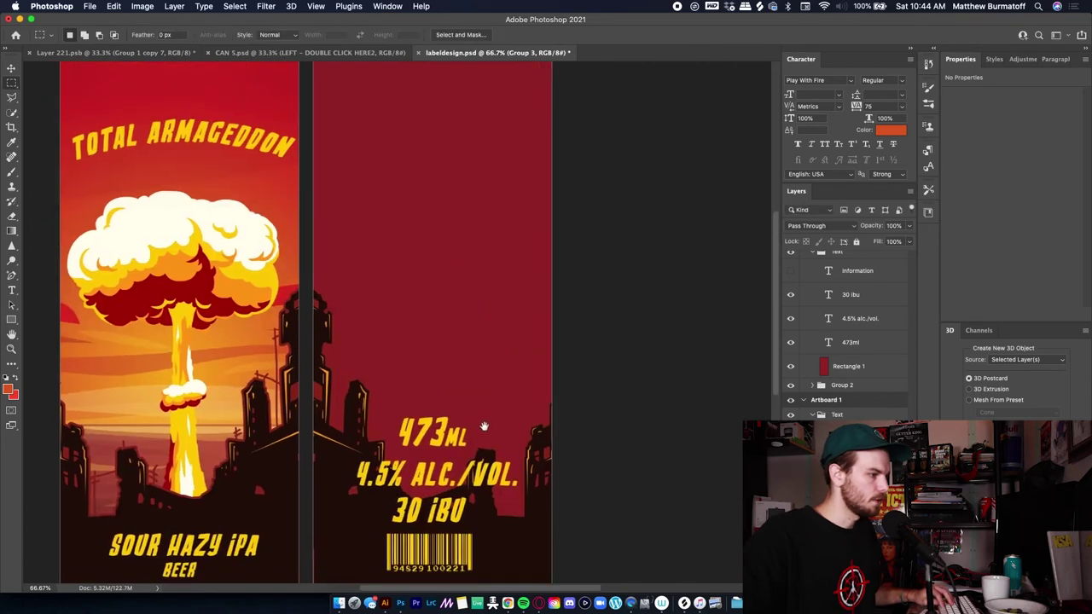
- Duplicate the 30 ibu text and move the copy into the empty upper area of the back panel, with rulers shown
drag(484, 426, 484, 452)
click(851, 462)
key(super+j)
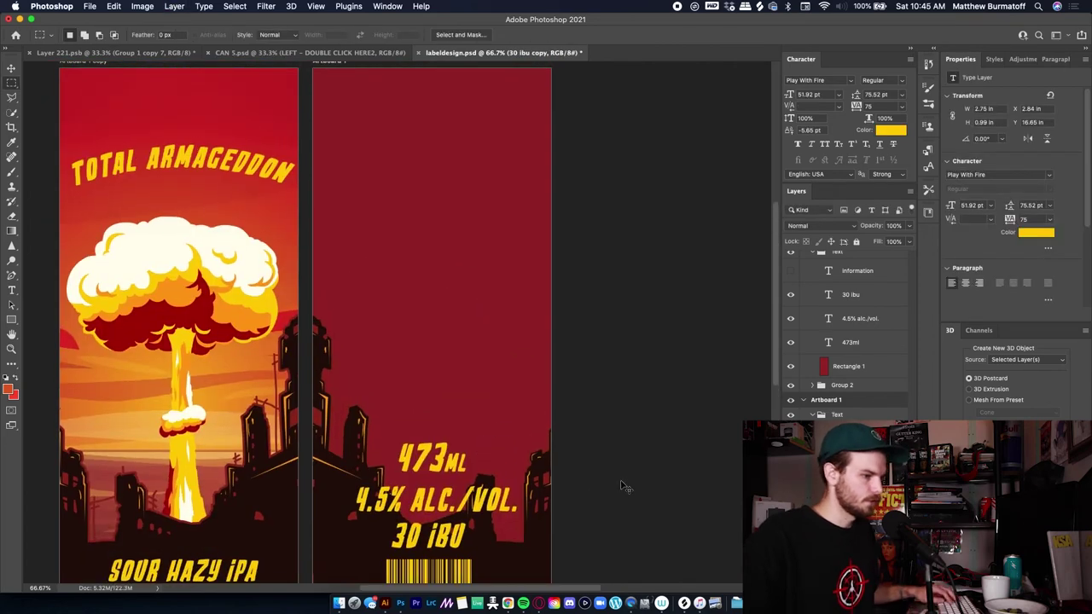
key(super+r)
key(super+t)
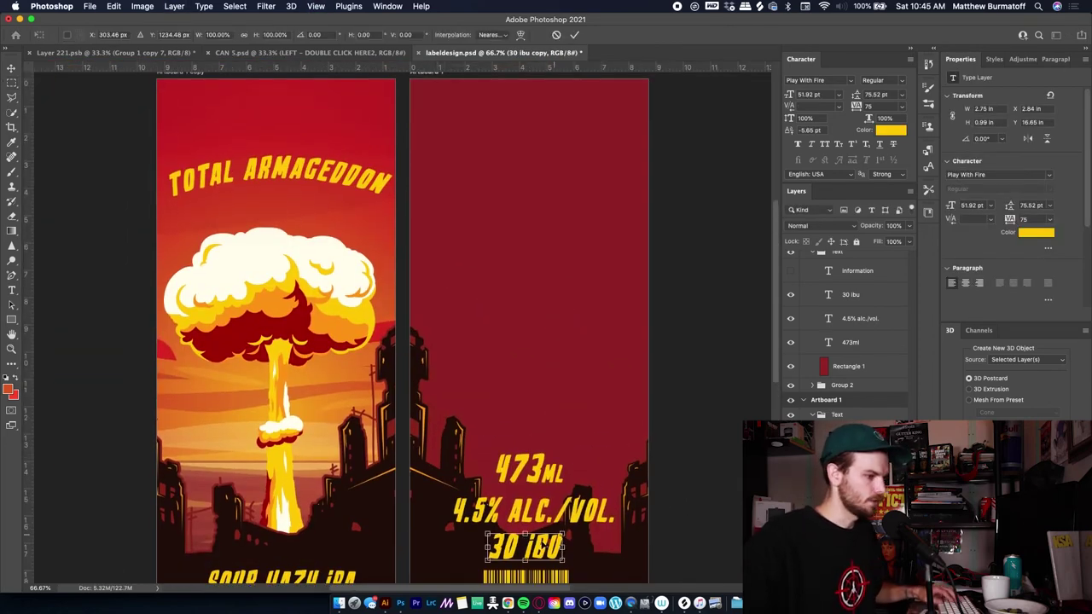
drag(538, 547, 524, 222)
key(Return)
- Replace the copied text with "When the world" and "is coming to a" on two lines
key(t)
triple_click(527, 218)
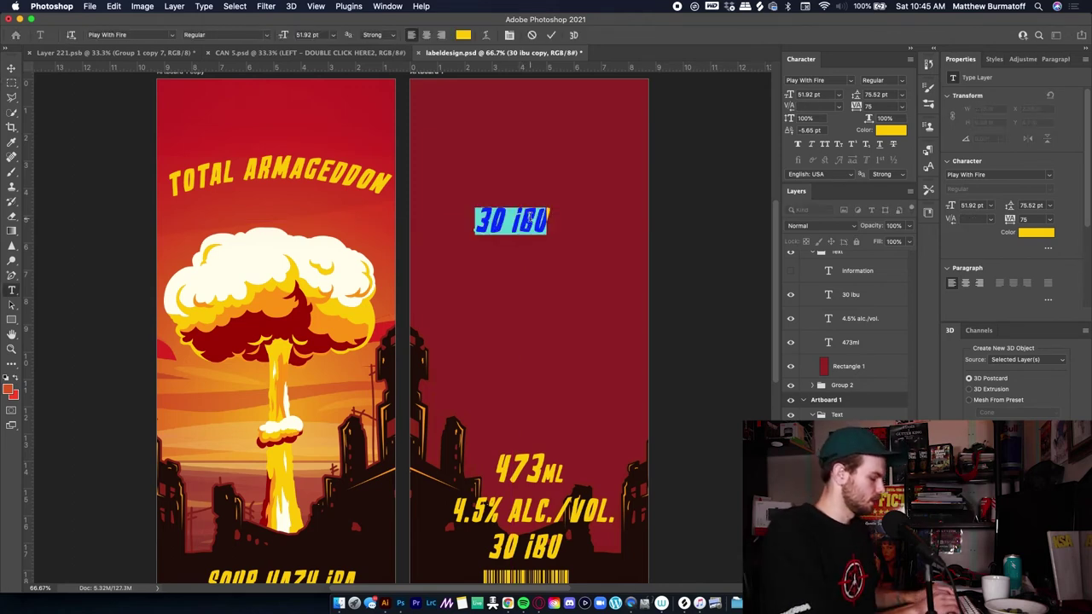
text(WHEN THE)
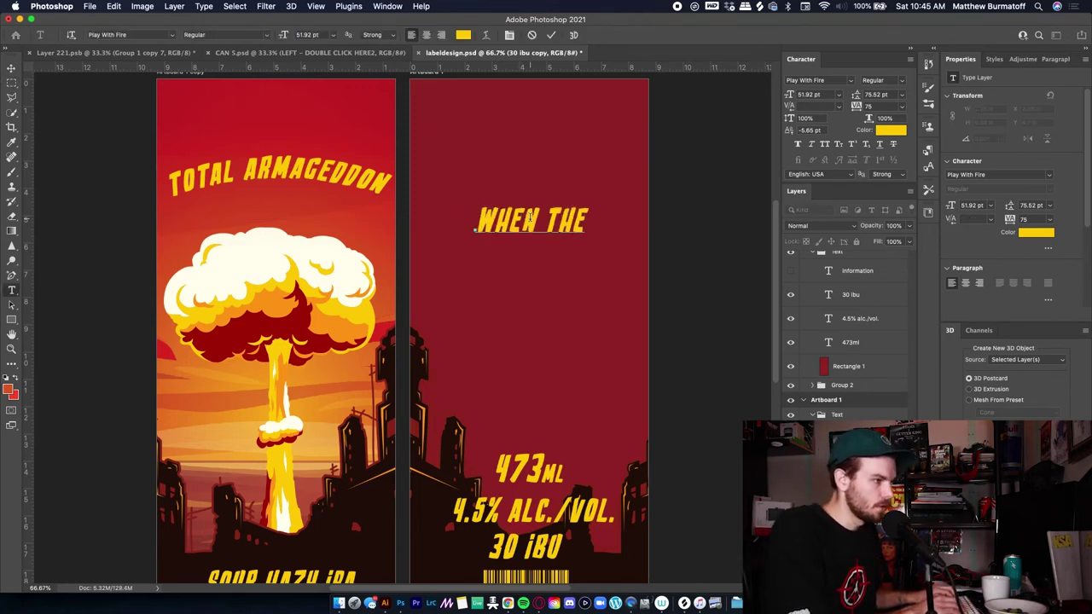
text( WORLCP,ES)
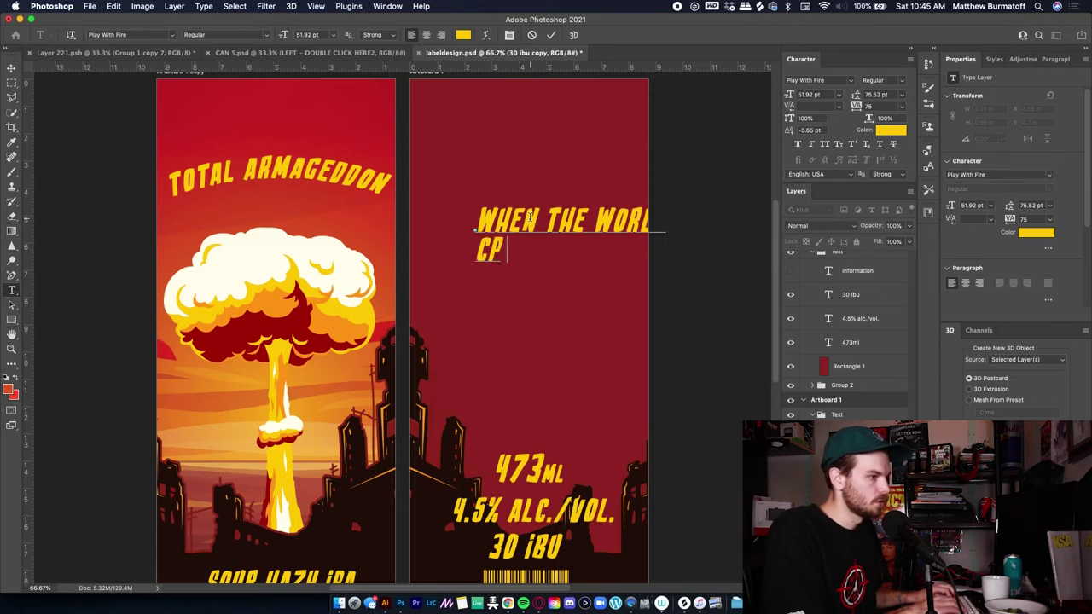
key(BackSpace)
key(BackSpace)
key(BackSpace)
key(BackSpace)
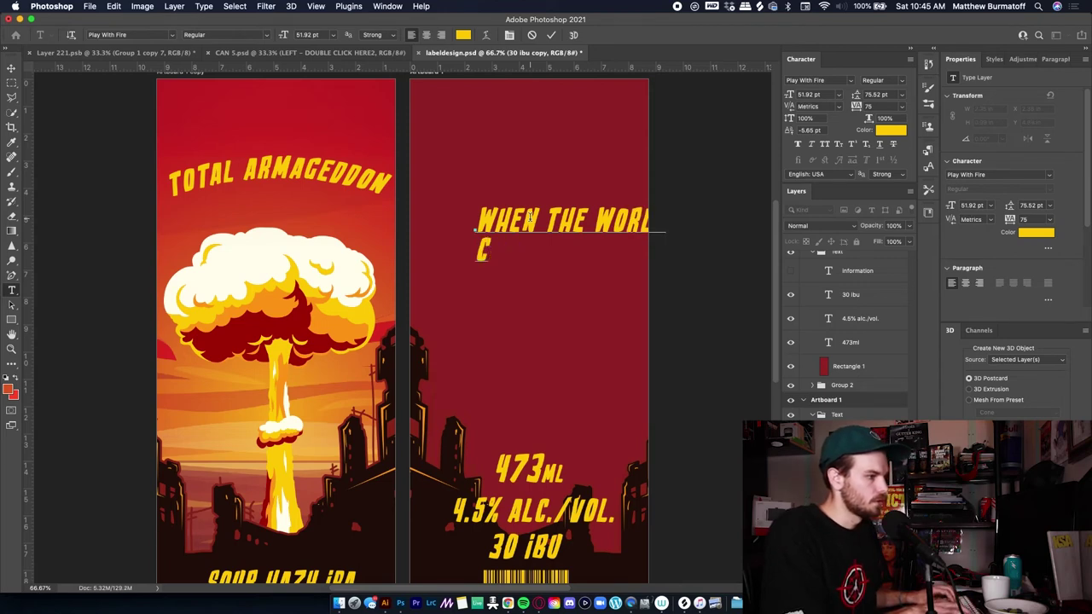
text(S COMING TO A)
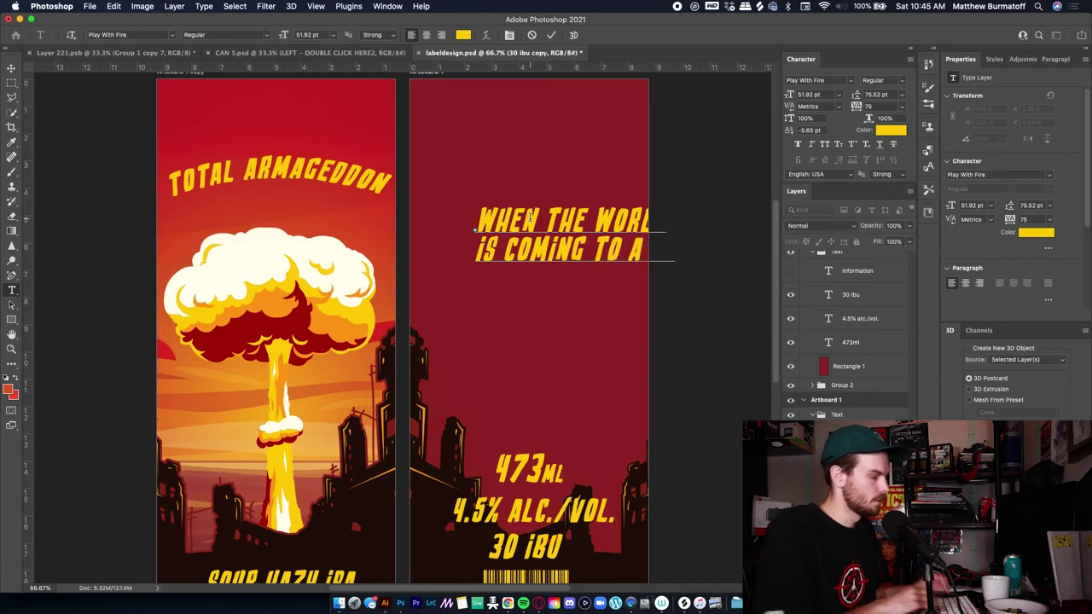
- Scale the new description text to about 60% and move it near the top of the back panel
click(11, 68)
key(super+t)
drag(519, 211, 438, 161)
drag(611, 228, 513, 167)
key(Return)
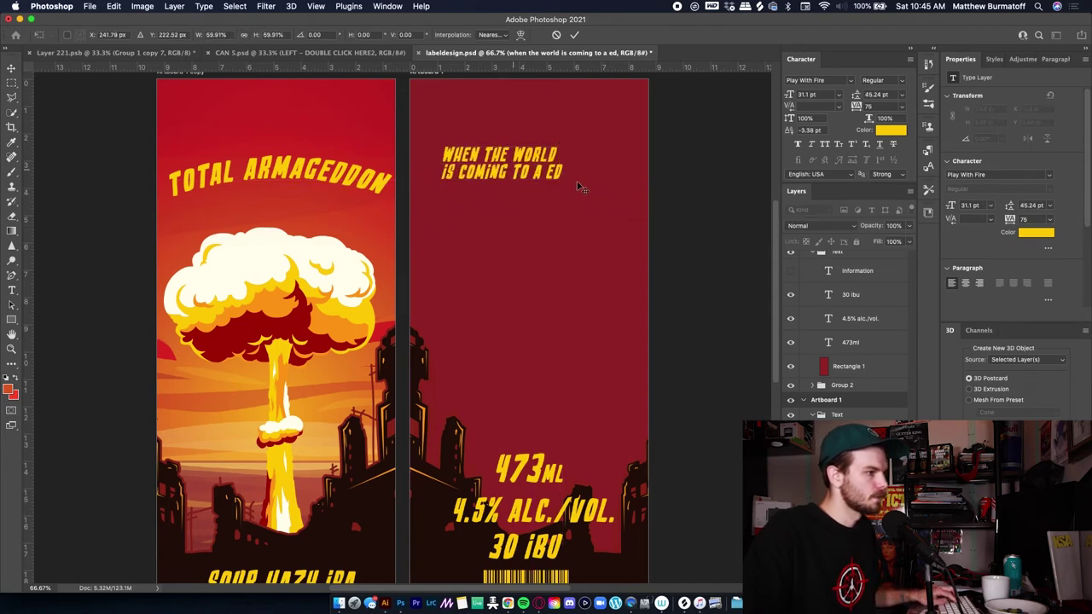
key(Return)
- Complete the description's second line so it reads "is coming to a end. Why not"
key(t)
click(559, 172)
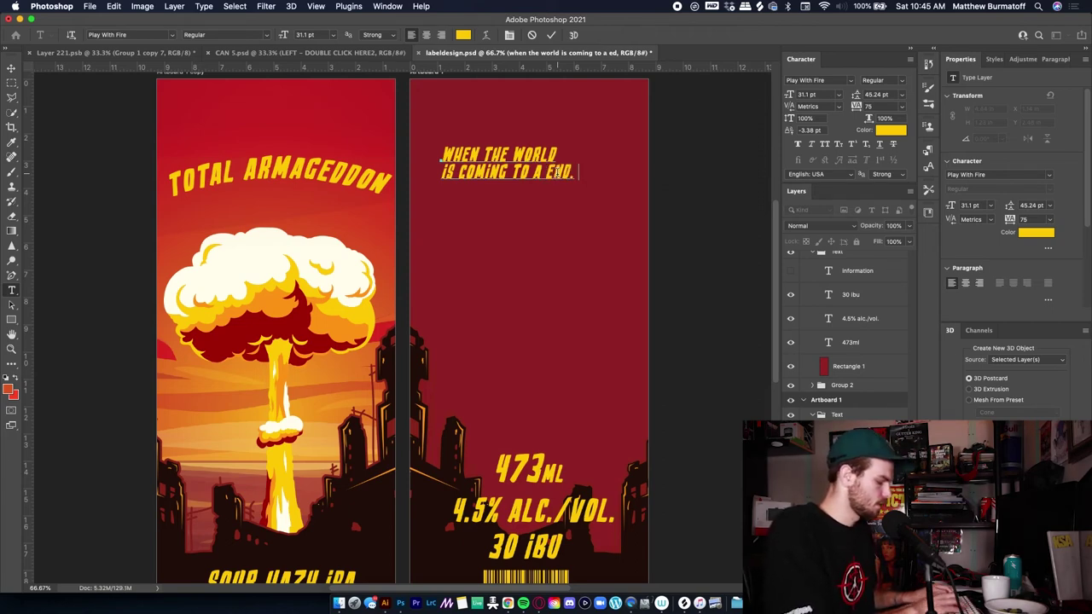
text(why)
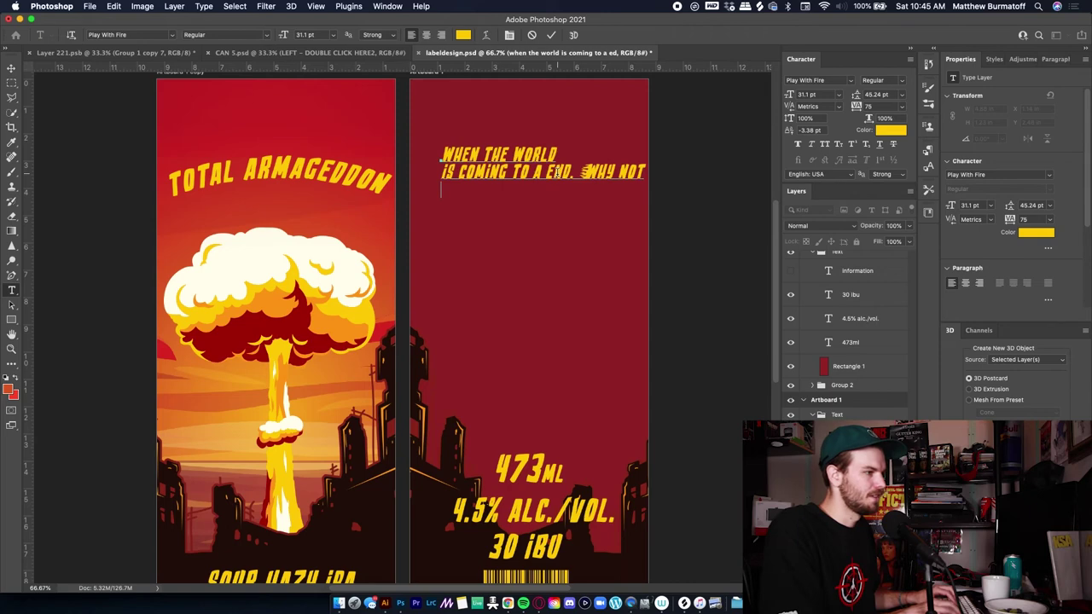
key(BackSpace)
key(BackSpace)
key(BackSpace)
key(BackSpace)
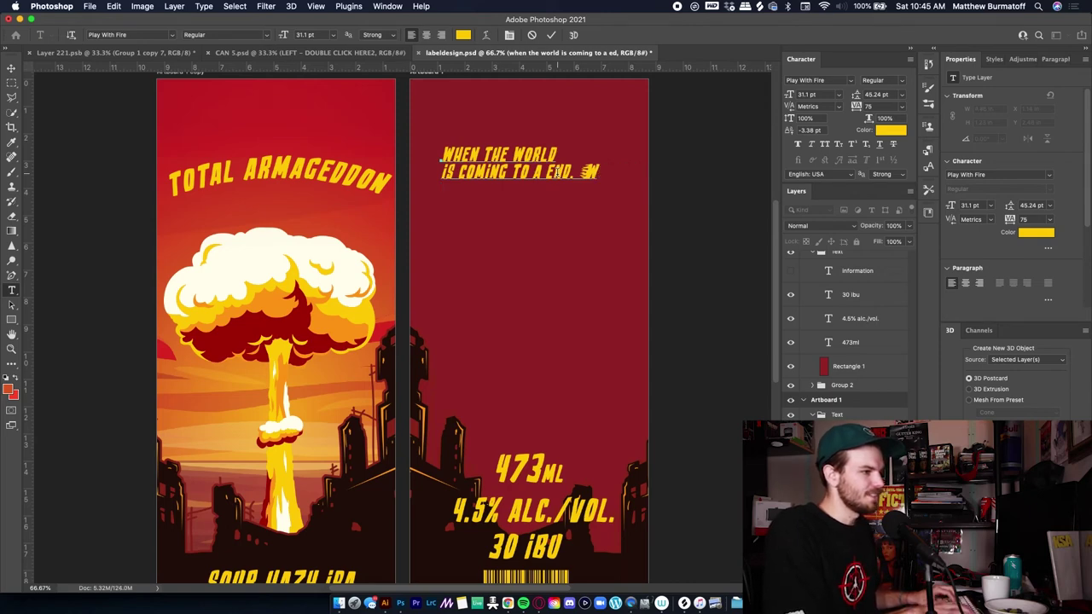
text(hen)
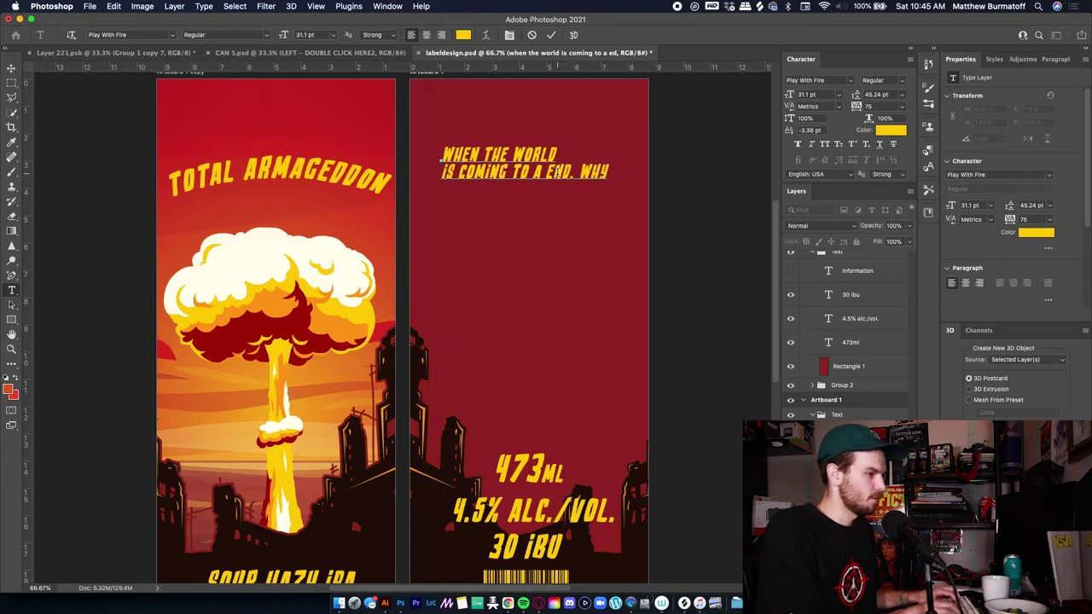
text( nt)
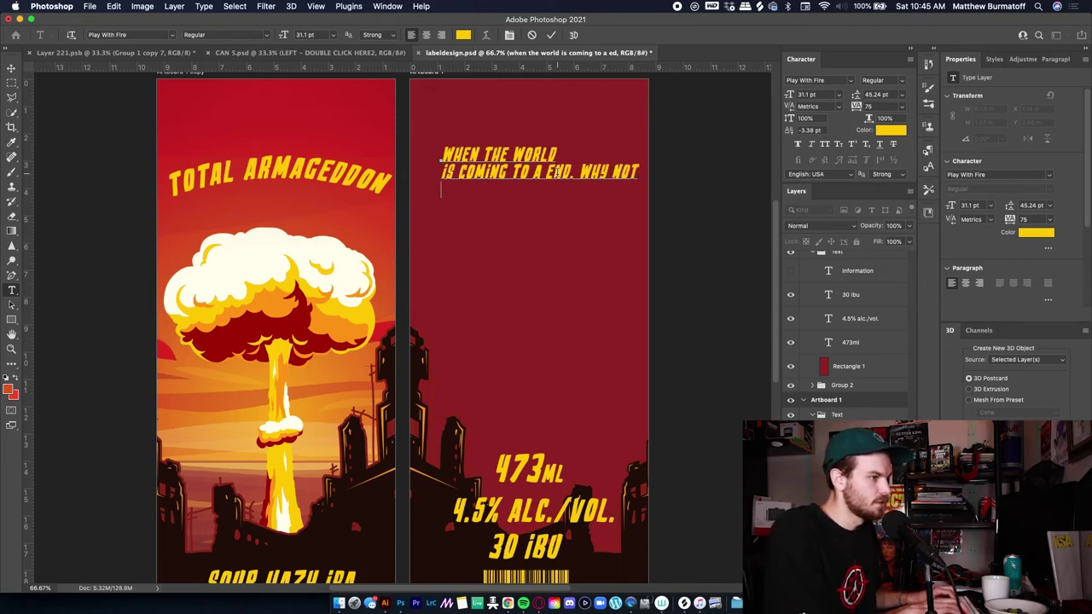
- Continue the description with "have one last wild drink on the sour side! Whith hints of adventure" and centre-align the text
text(jave)
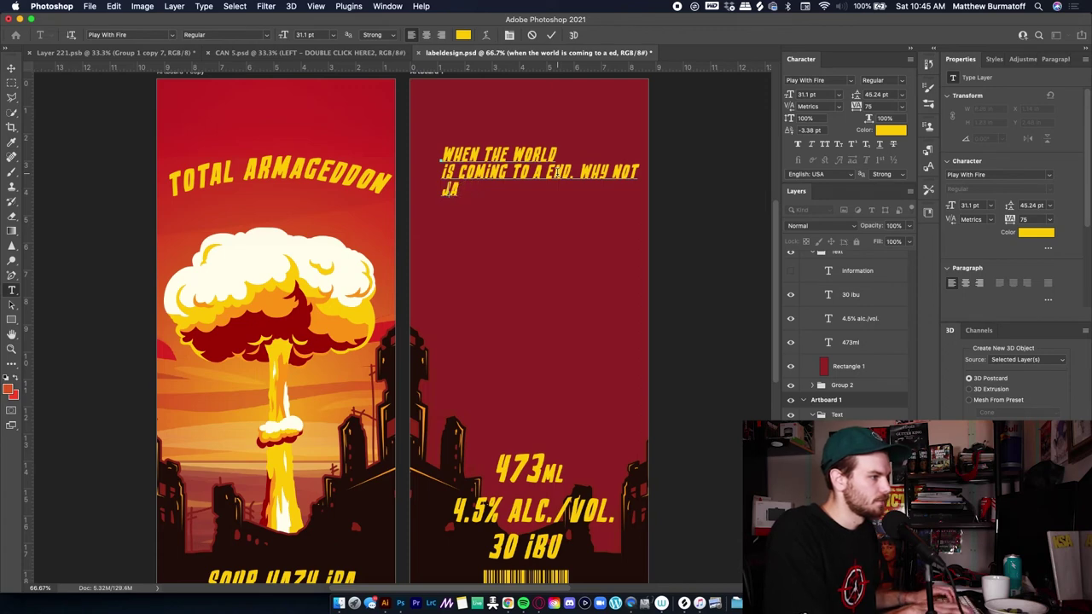
text(have one last)
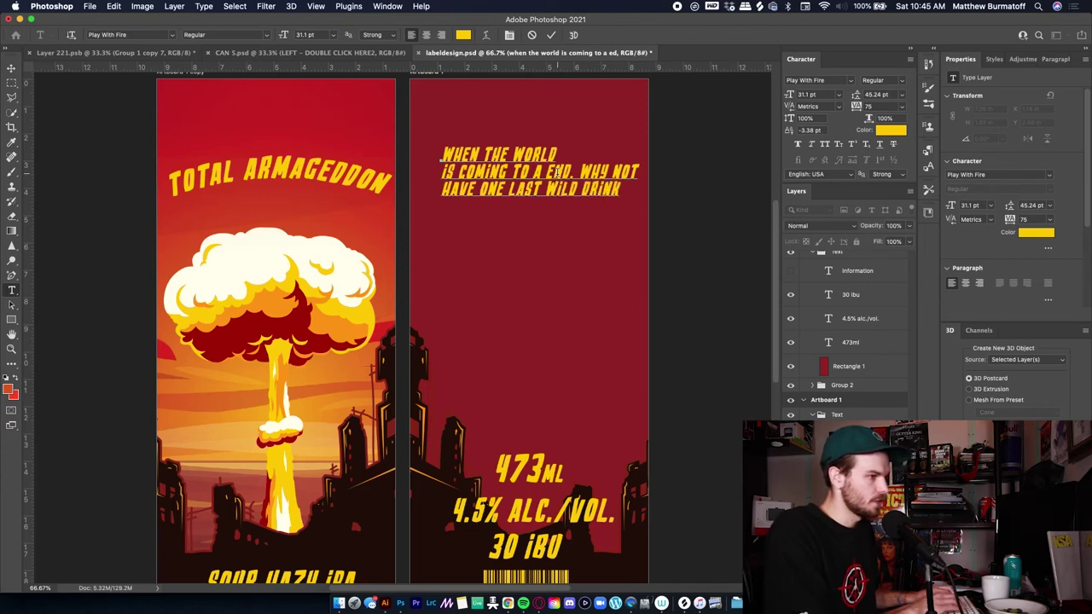
text( wild drink)
key(Return)
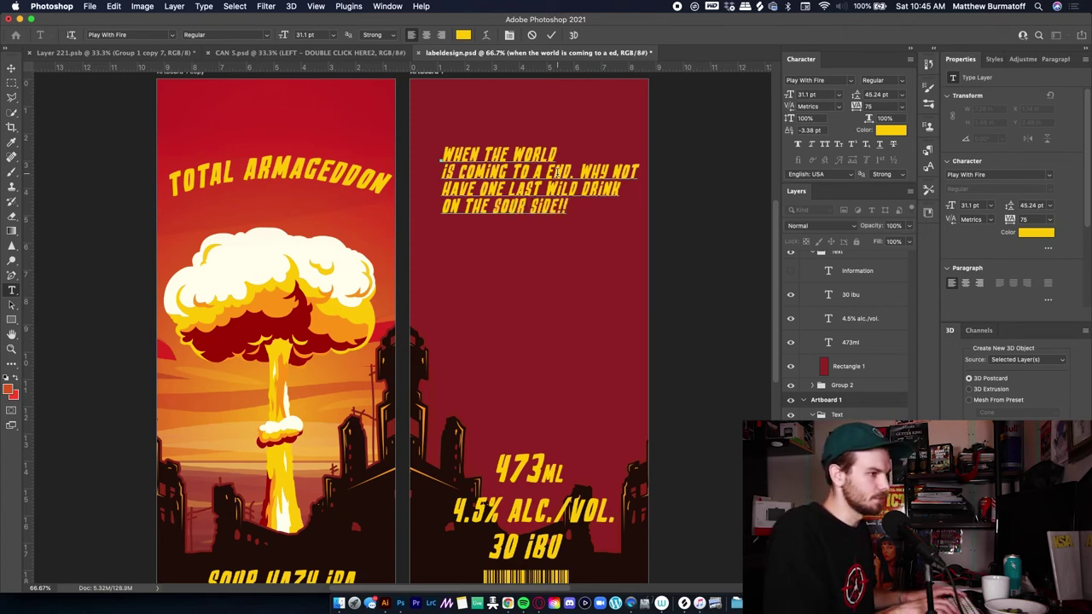
text(232)
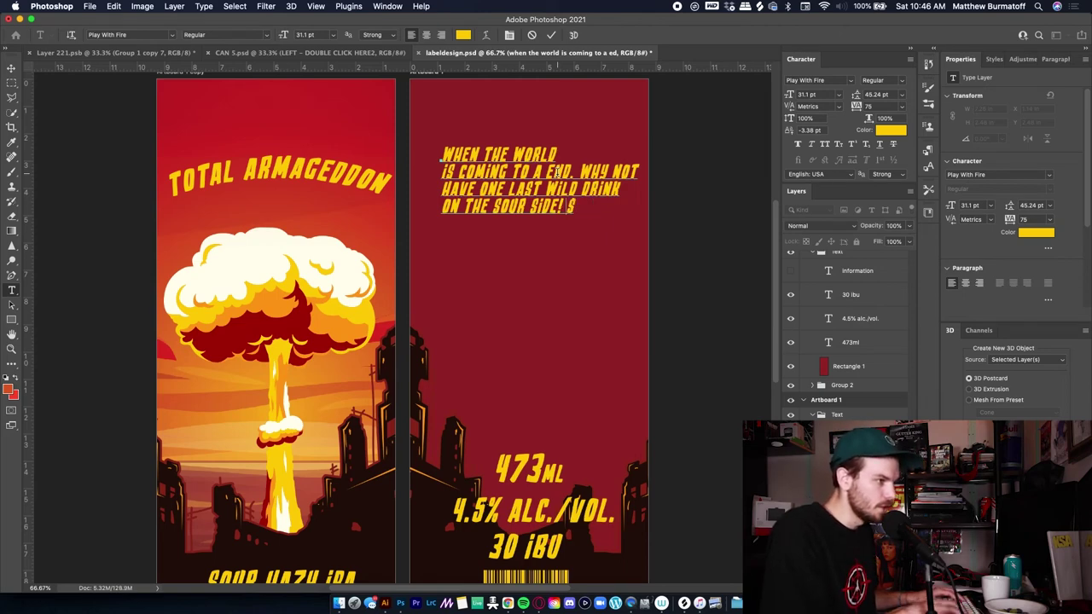
key(BackSpace)
key(BackSpace)
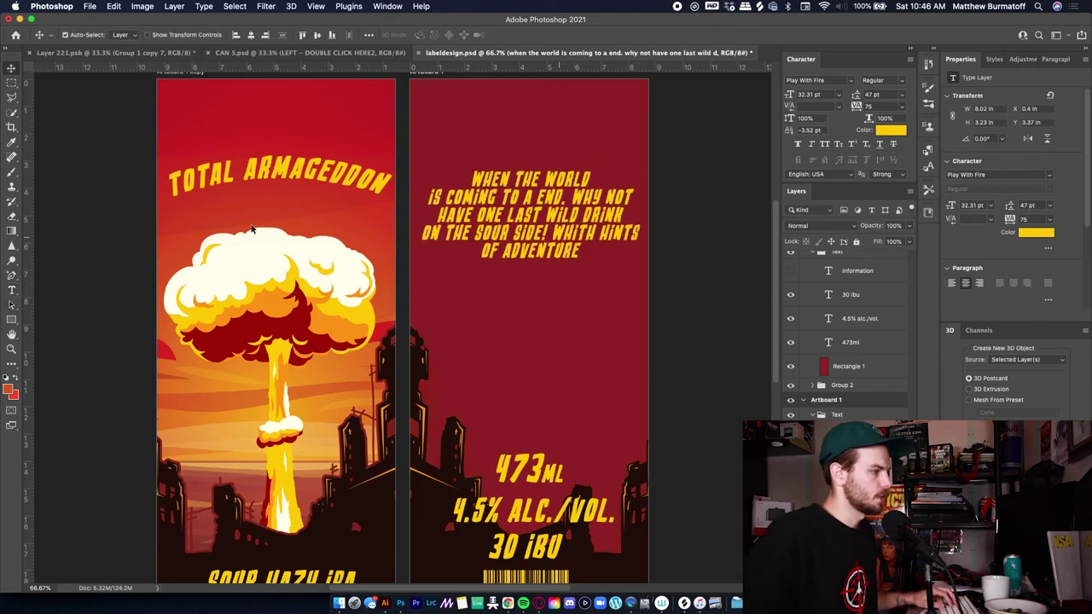
- Sample the red of the front sky and draw a top-to-bottom gradient on a new layer of the back panel
key(i)
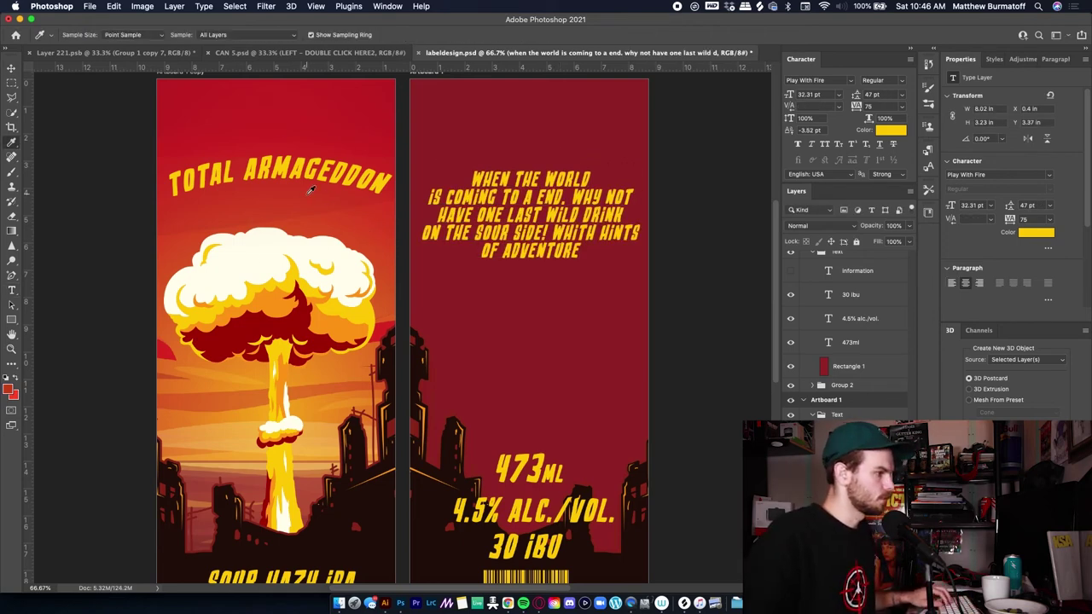
key(g)
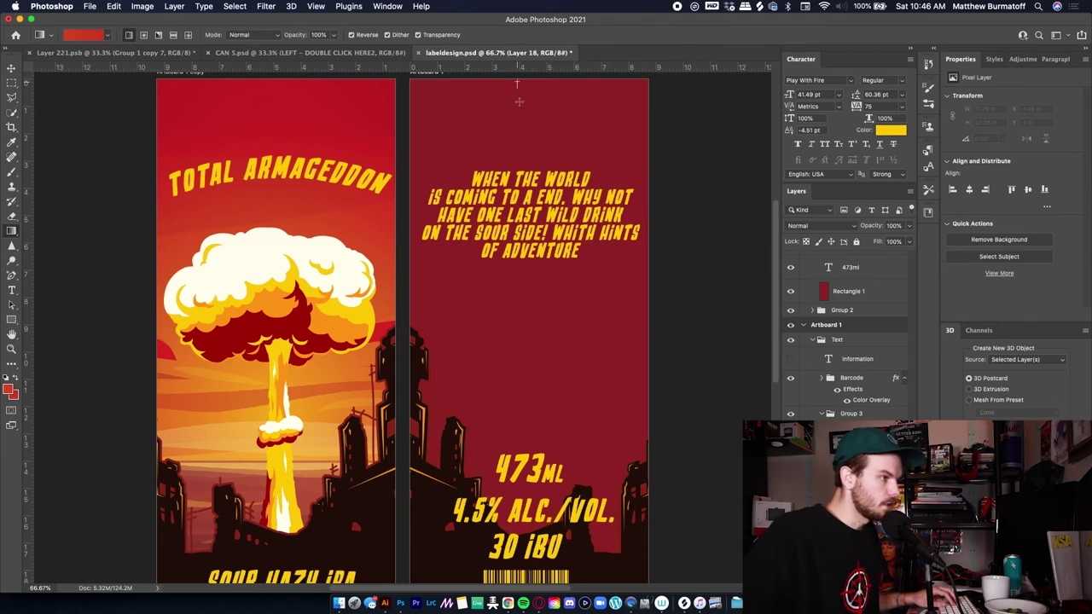
drag(516, 84, 515, 595)
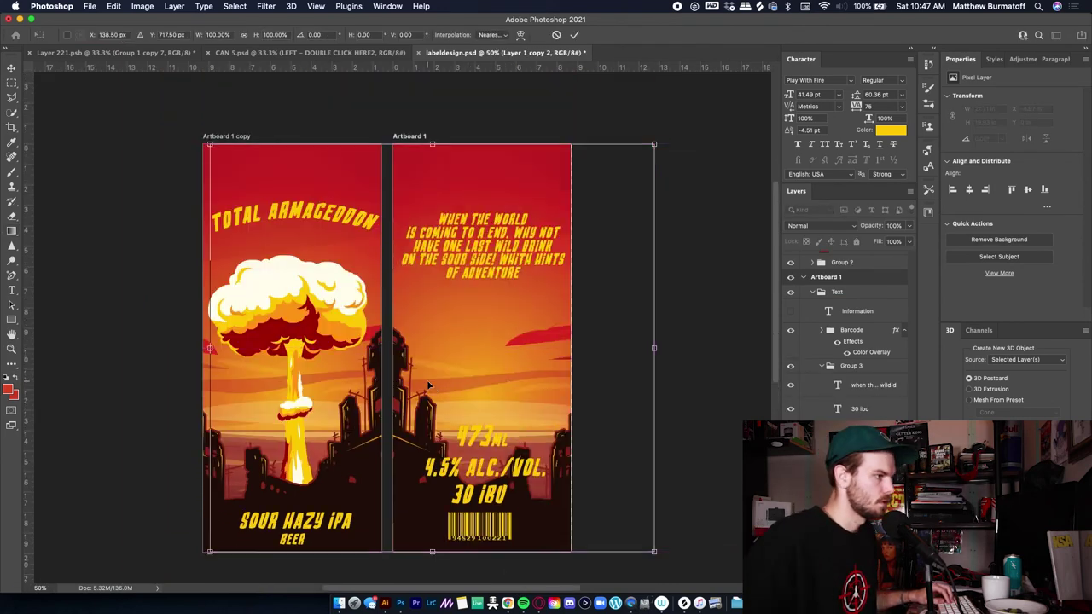
- Undo the last change to the back panel's sky copy, and shift the front artboard's sky right to align with its left edge
key(Return)
key(super+z)
click(359, 273)
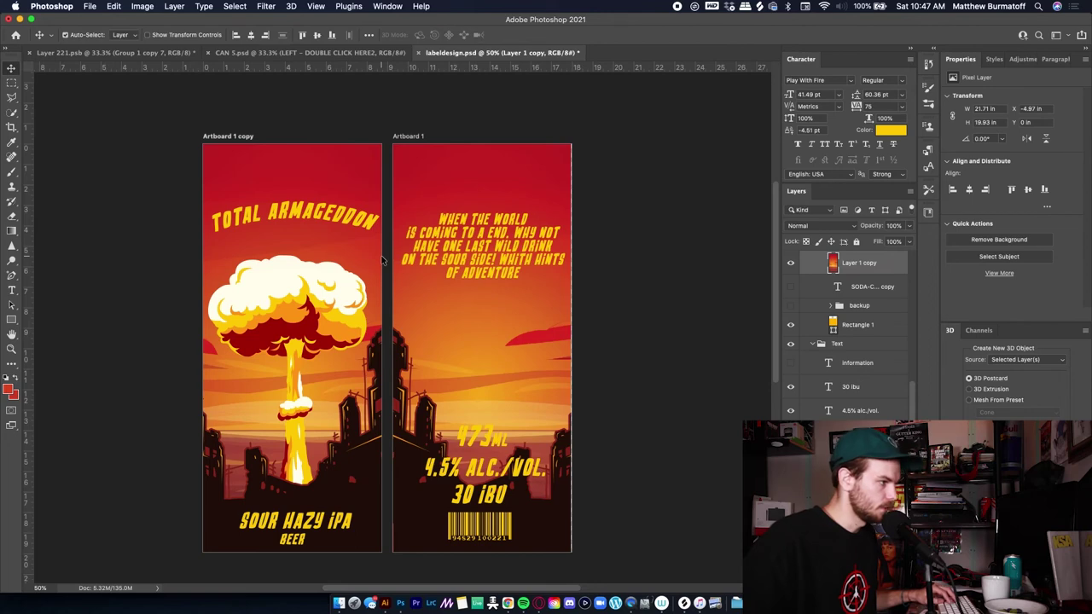
key(super+t)
drag(313, 245, 416, 241)
key(Return)
key(m)
drag(385, 170, 193, 165)
key(super+t)
drag(276, 139, 275, 106)
key(Escape)
key(z)
key(super+plus)
key(super+plus)
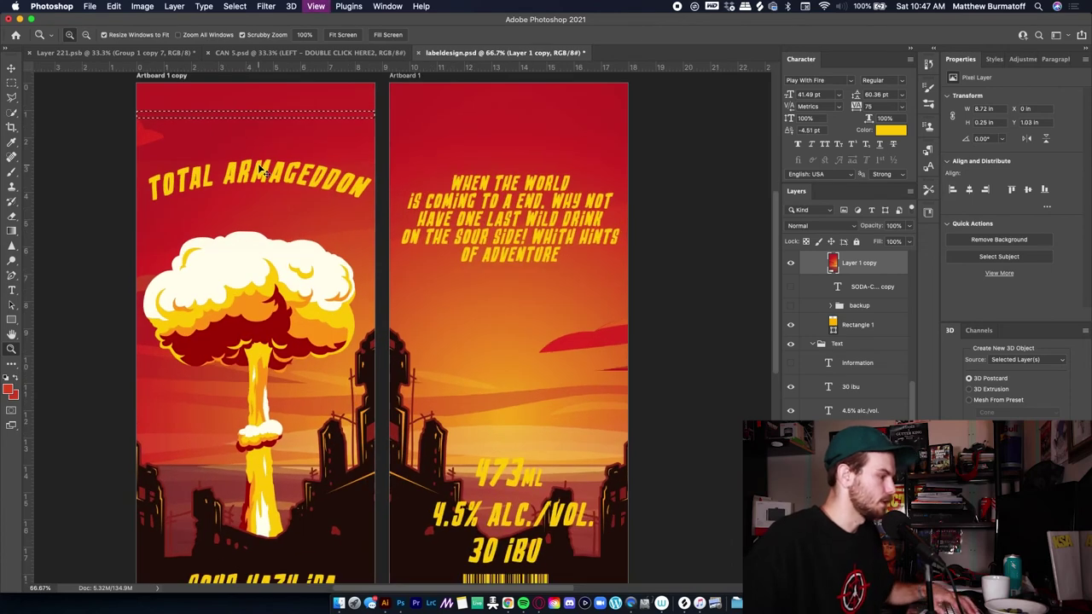
key(XF86AudioMute)
drag(258, 165, 458, 349)
key(m)
key(super+d)
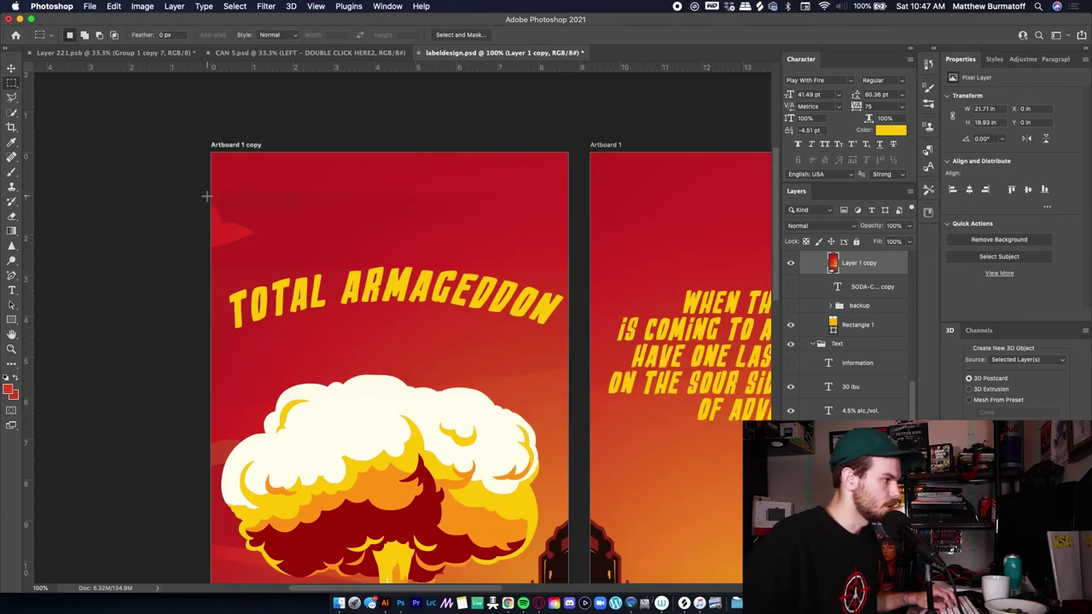
- Delete the sunset sky copy from the back panel and select the sky layer on the front artboard
key(super+minus)
key(super+minus)
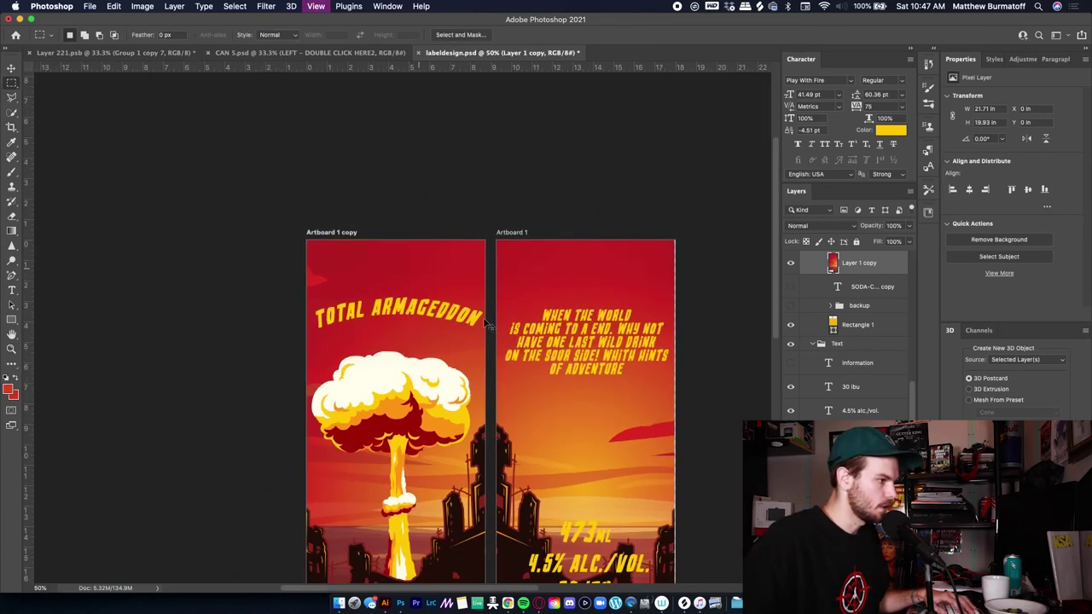
key(v)
click(546, 261)
key(BackSpace)
click(414, 265)
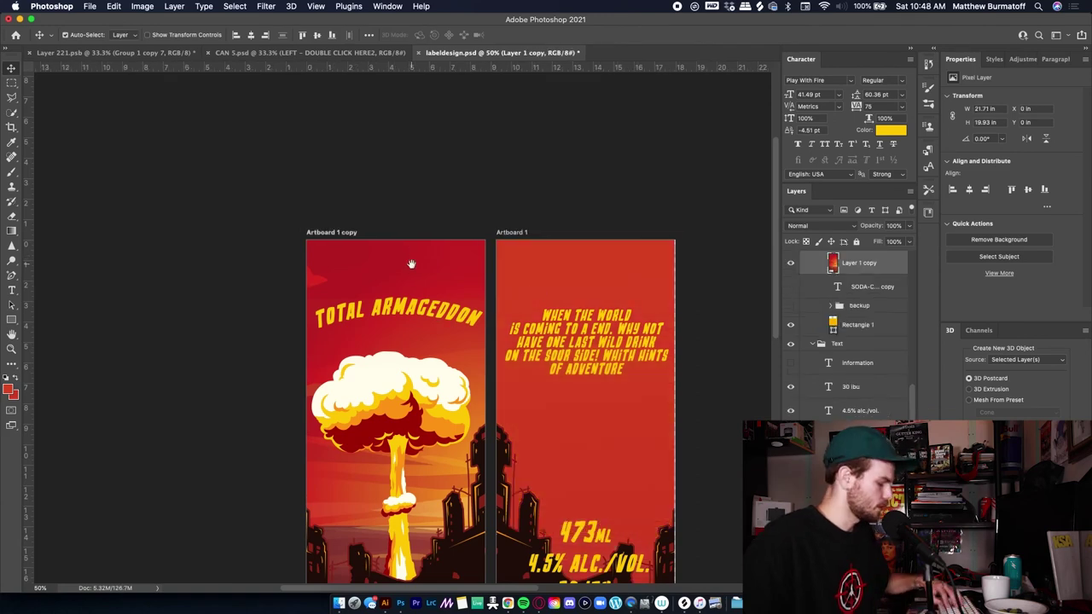
- Duplicate the sunset sky for the back panel, shift it so it continues the front artwork, and patch the panel's uncovered upper-right corner
key(super+j)
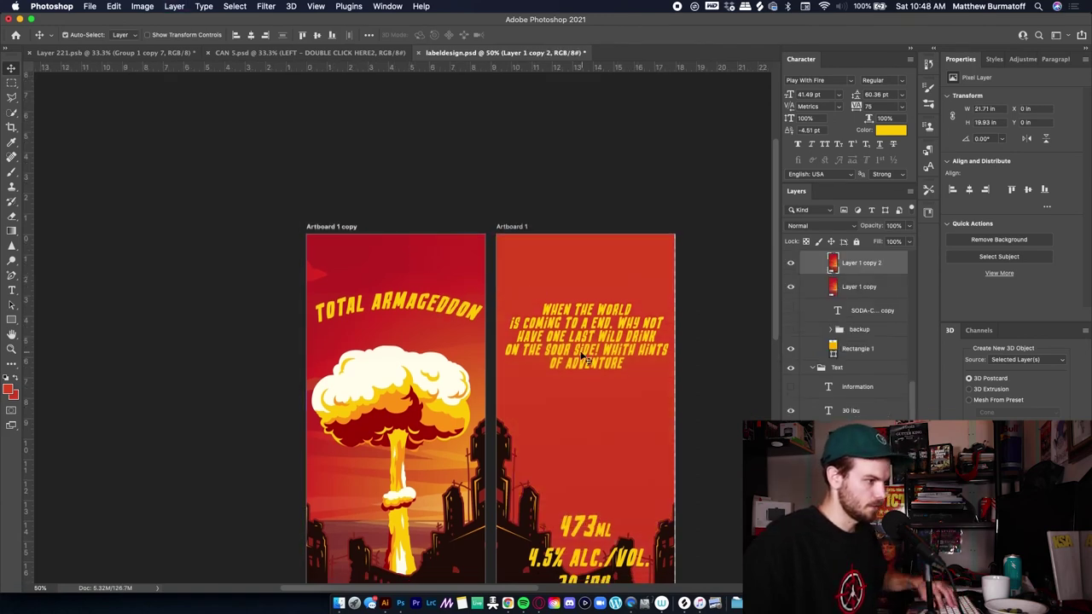
scroll(414, 270, down, 3)
key(super+t)
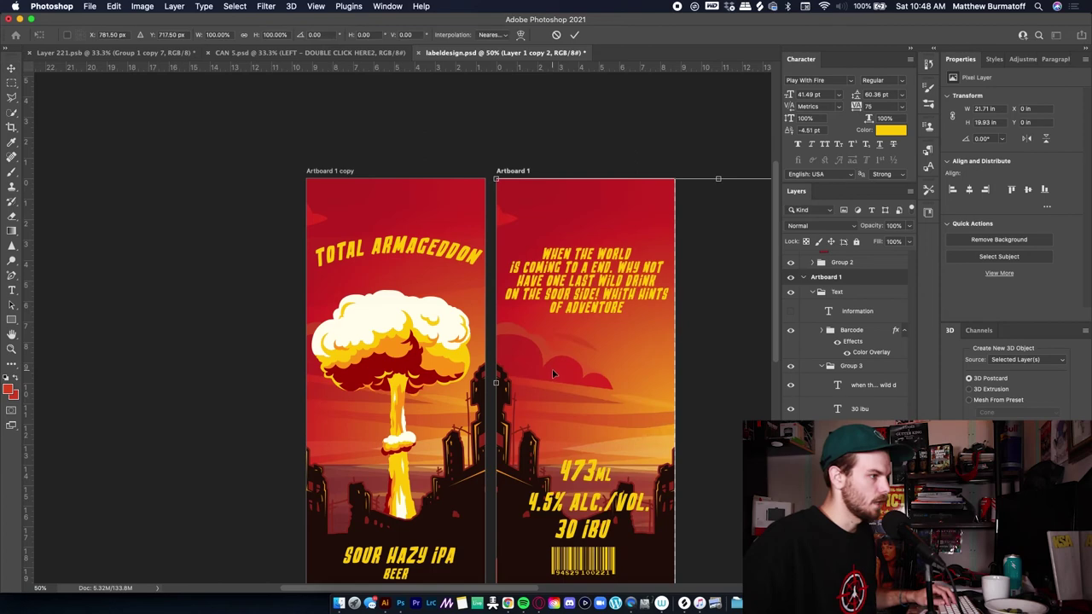
drag(597, 357, 410, 330)
key(Return)
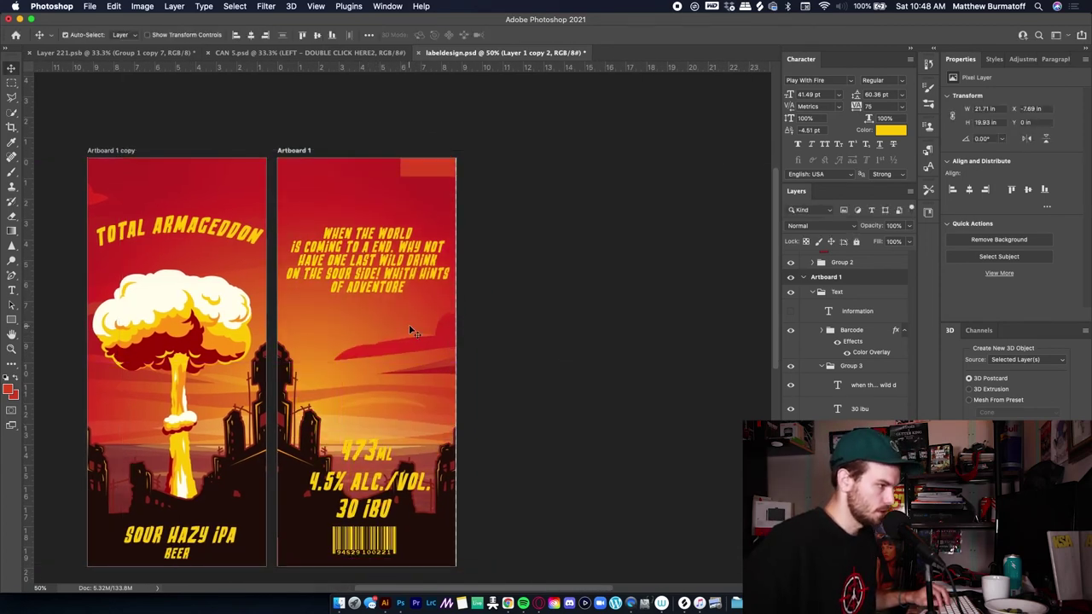
key(m)
mouse_move(290, 147)
mouse_down()
mouse_move(372, 168)
mouse_move(334, 156)
mouse_move(305, 168)
mouse_up()
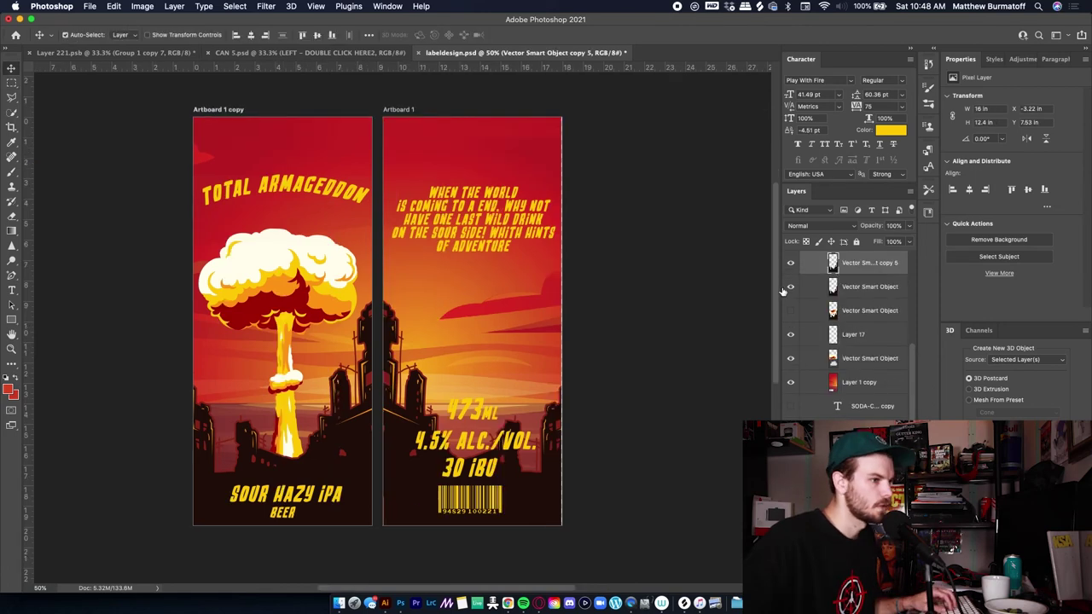
- Try moving the front artboard's city skyline right and down, and undo the move
drag(259, 436, 334, 466)
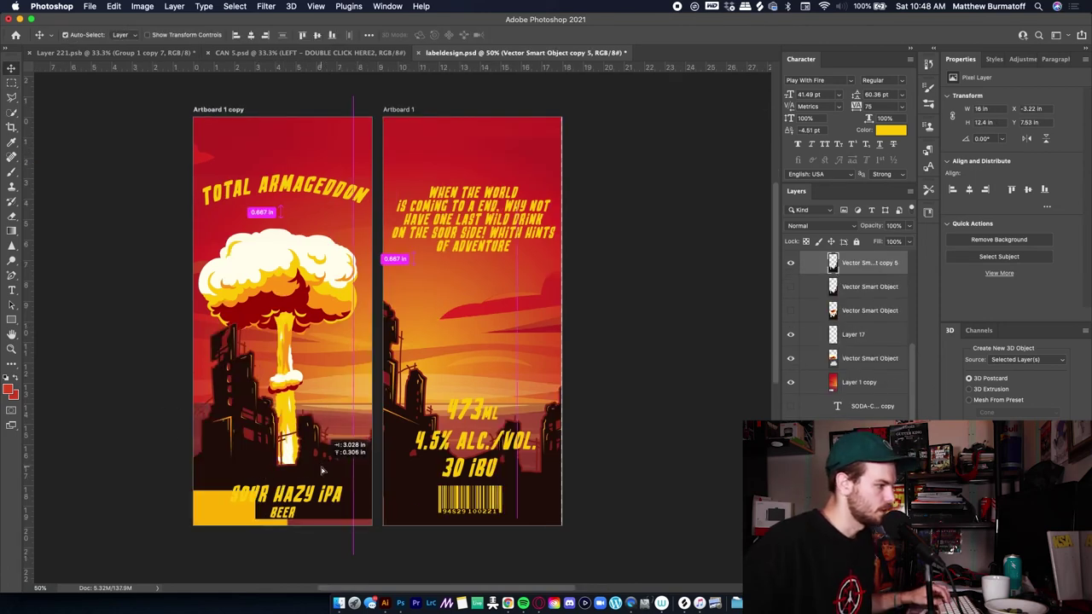
key(super+z)
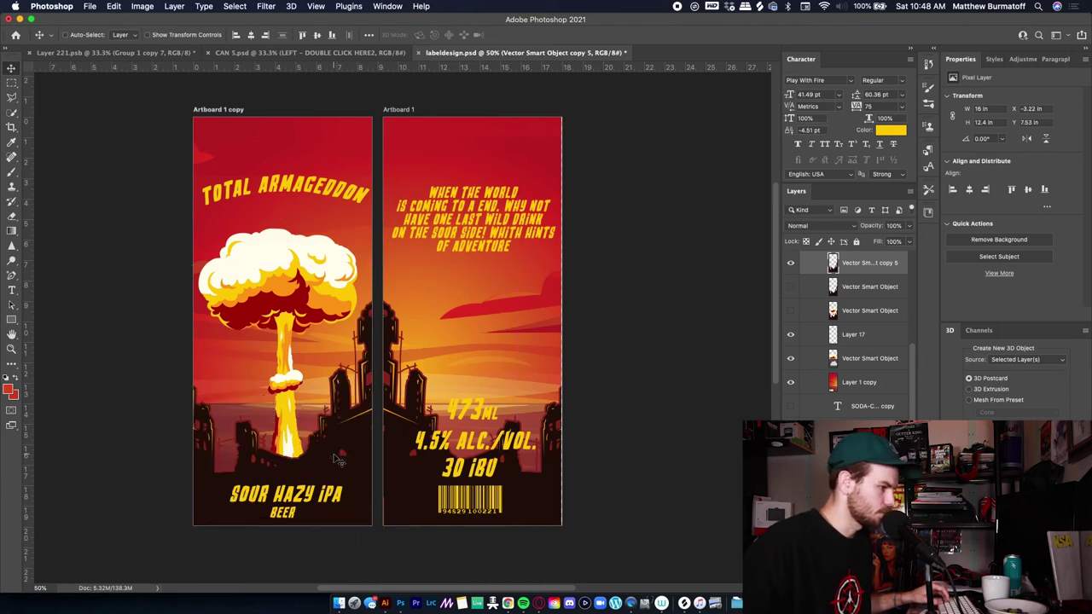
key(super+t)
mouse_move(315, 475)
mouse_down()
mouse_move(302, 475)
mouse_move(332, 480)
mouse_move(314, 481)
mouse_up()
key(Return)
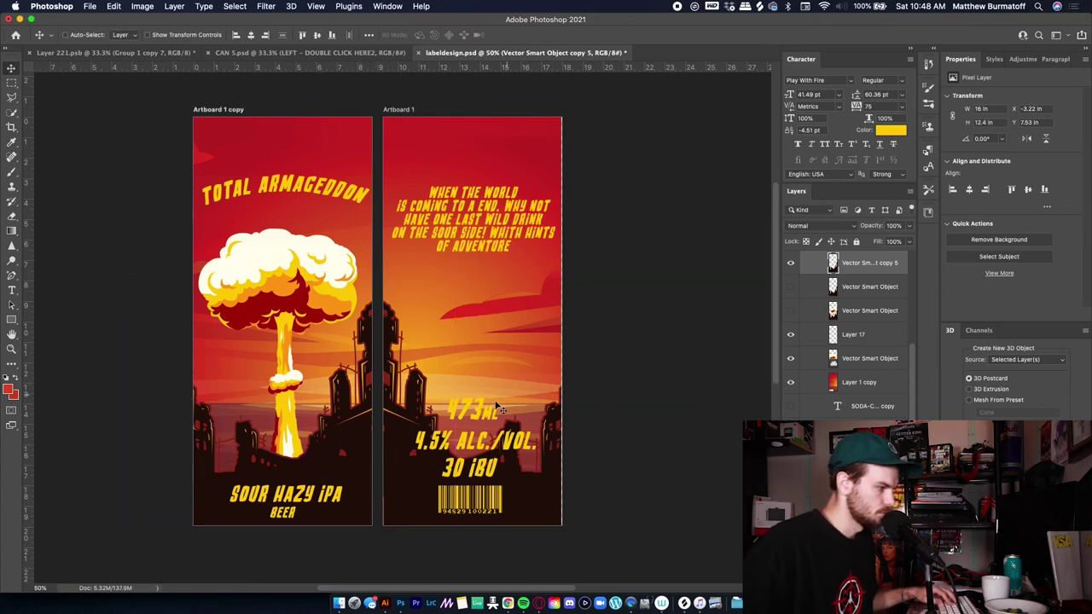
- Shift the front skyline right, duplicate it, enlarge the duplicate to about 19.78 × 15.33 in and place it lower on the front artboard
key(super+t)
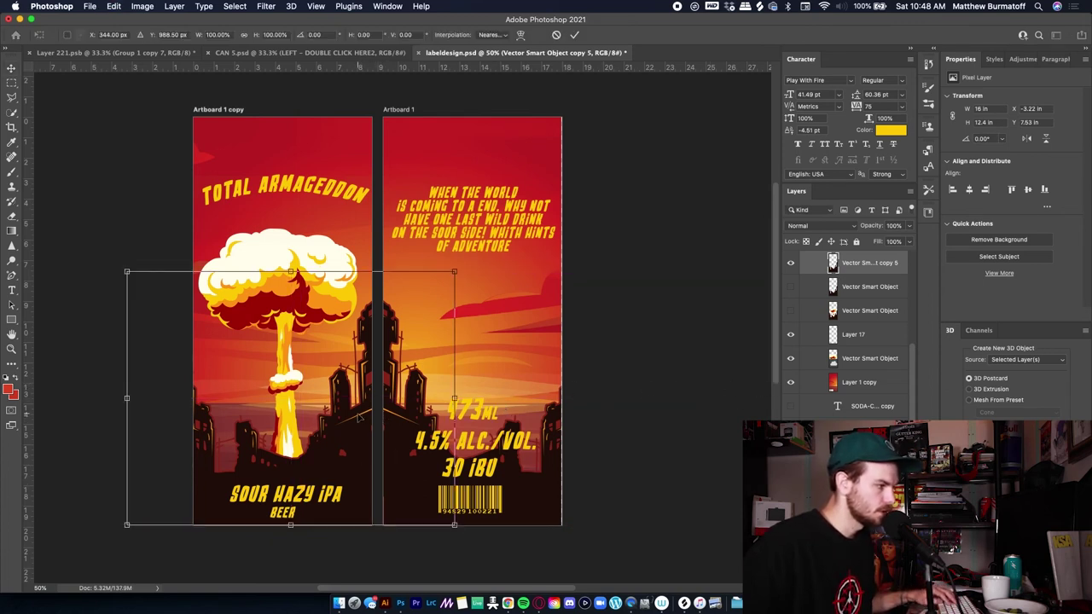
drag(344, 415, 372, 417)
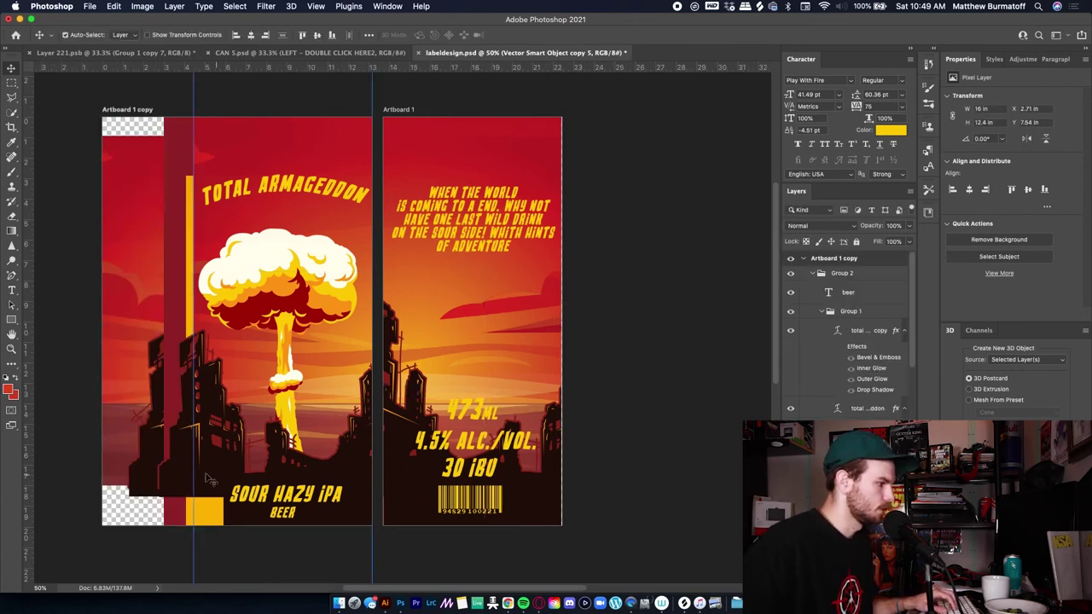
key(super+j)
key(super+t)
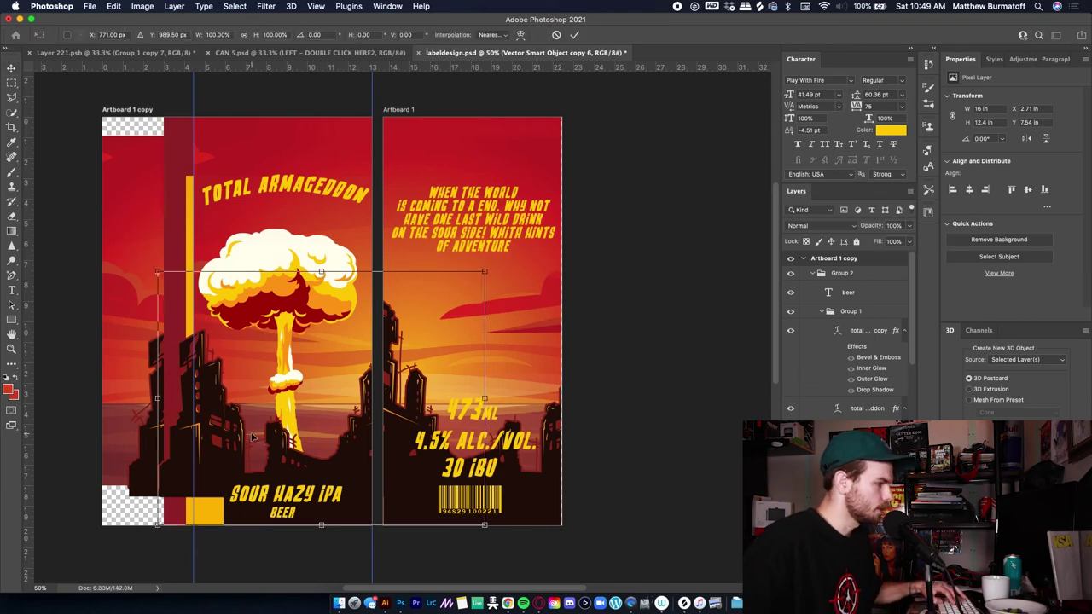
drag(484, 272, 582, 224)
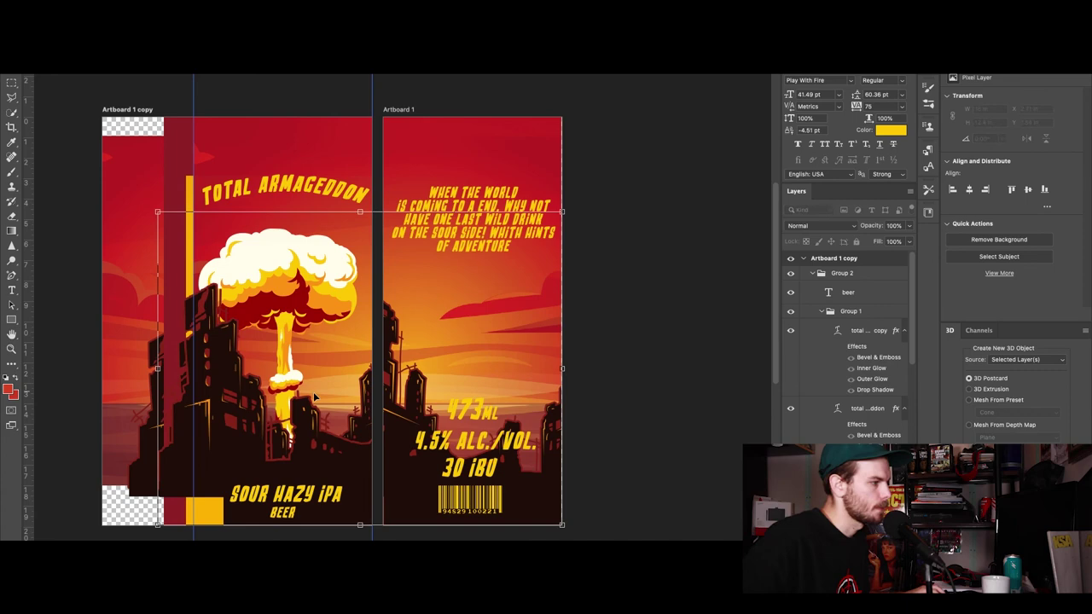
key(Return)
key(super+Tab)
key(super+Tab)
mouse_move(225, 360)
mouse_down()
mouse_move(224, 385)
mouse_move(213, 372)
mouse_up()
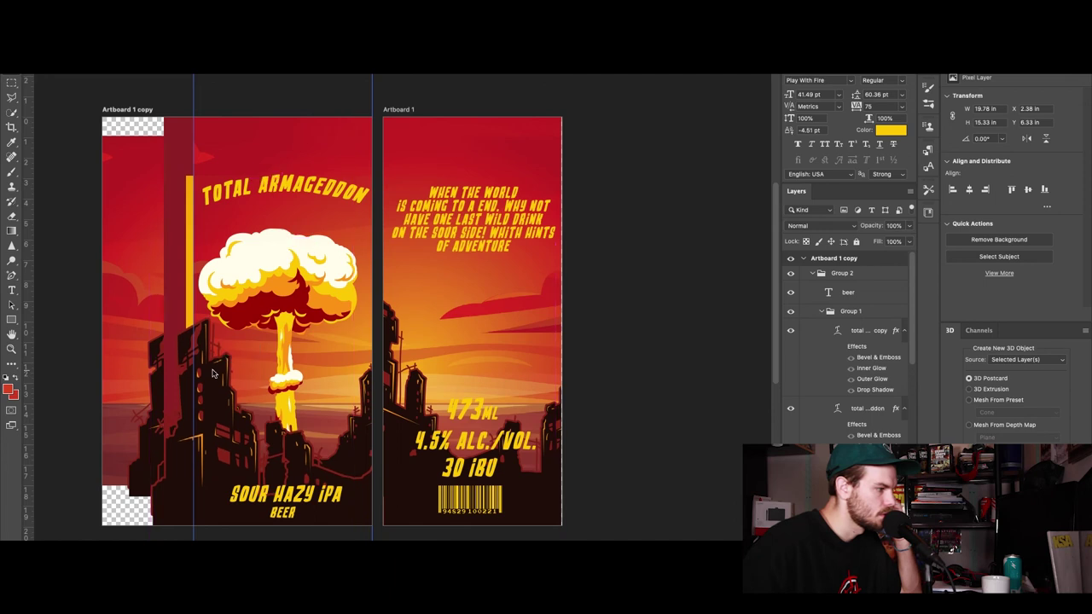
- Place a copy of the enlarged city skyline on the back panel and shift it right
scroll(849, 333, down, 10)
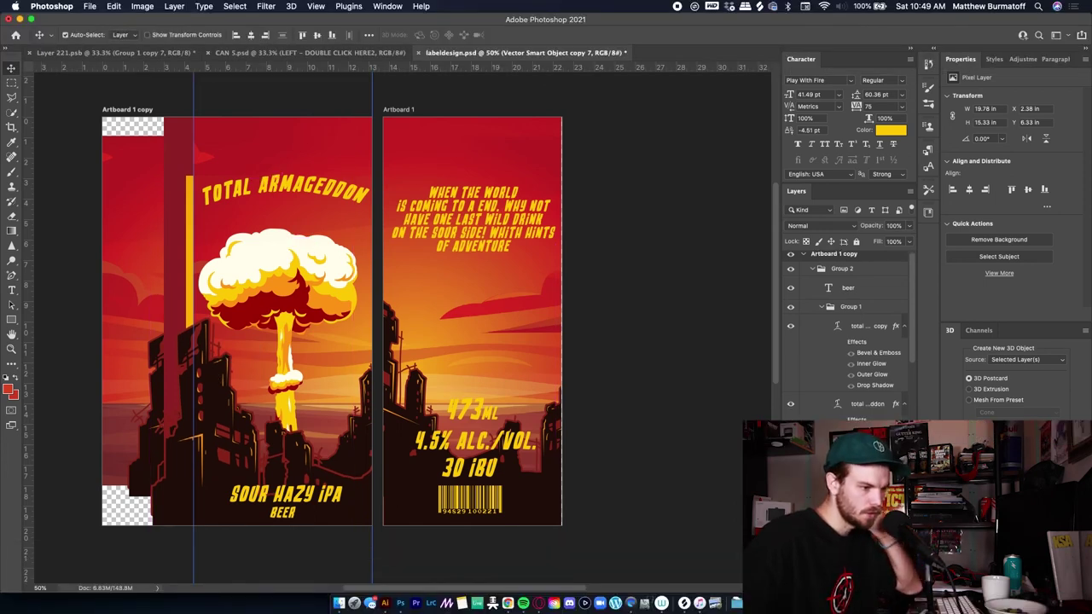
scroll(849, 333, down, 5)
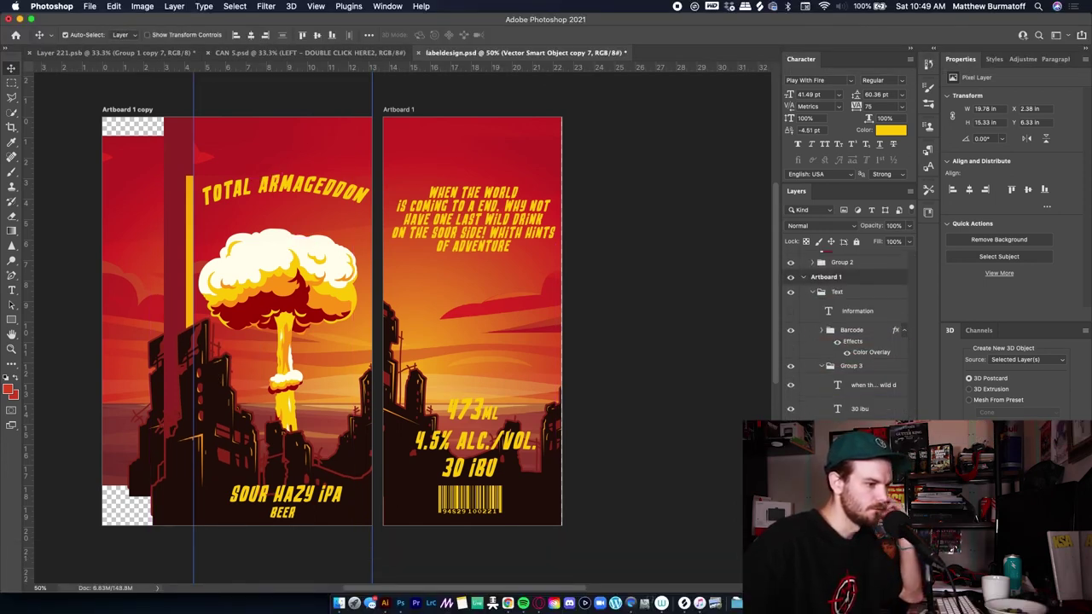
scroll(849, 333, down, 1)
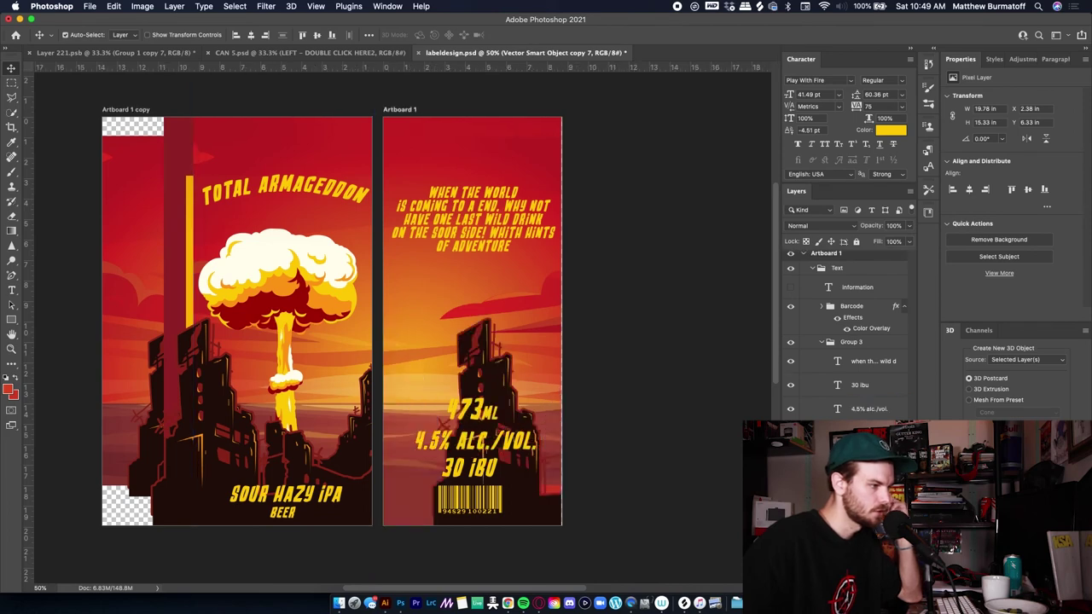
key(super+t)
drag(507, 401, 614, 405)
key(super+Tab)
key(super+Tab)
- Flip the back panel's skyline horizontally and position it behind the volume, alcohol and IBU text
right_click(395, 435)
click(431, 577)
drag(526, 450, 455, 482)
key(super+plus)
key(super+plus)
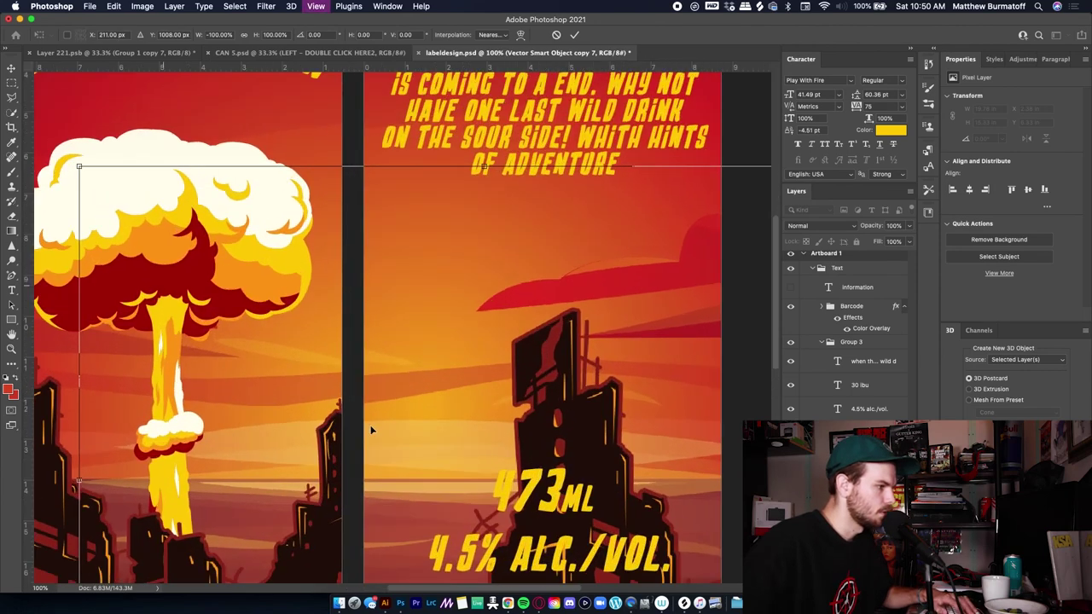
key(super+minus)
key(super+minus)
key(Return)
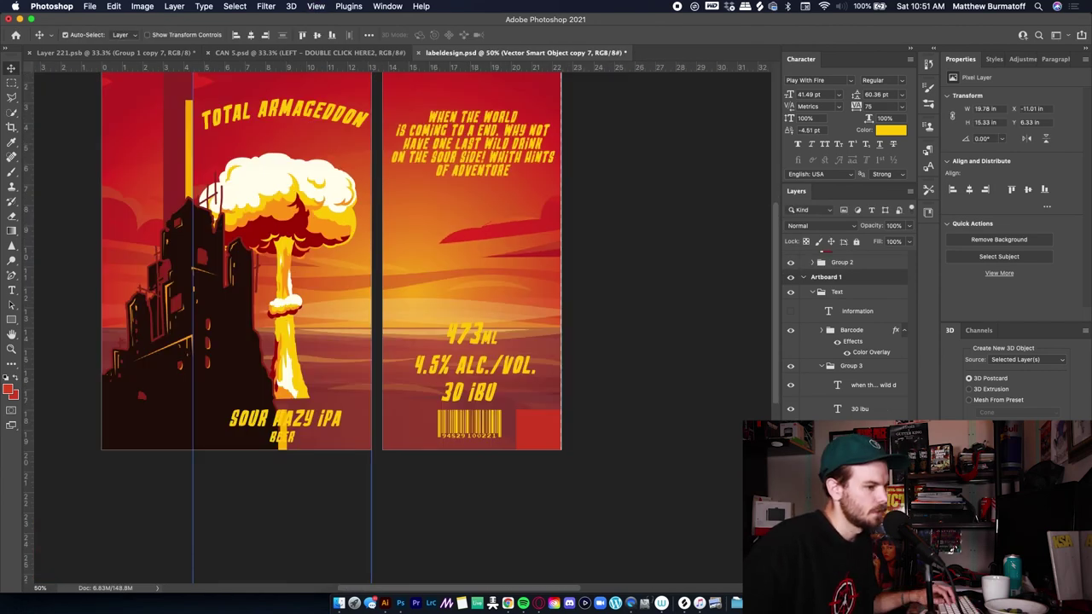
- Undo and redo the last skyline change, and nudge the back panel's skyline slightly right and down
key(super+z)
scroll(845, 333, down, 5)
scroll(845, 333, up, 3)
key(super+shift+z)
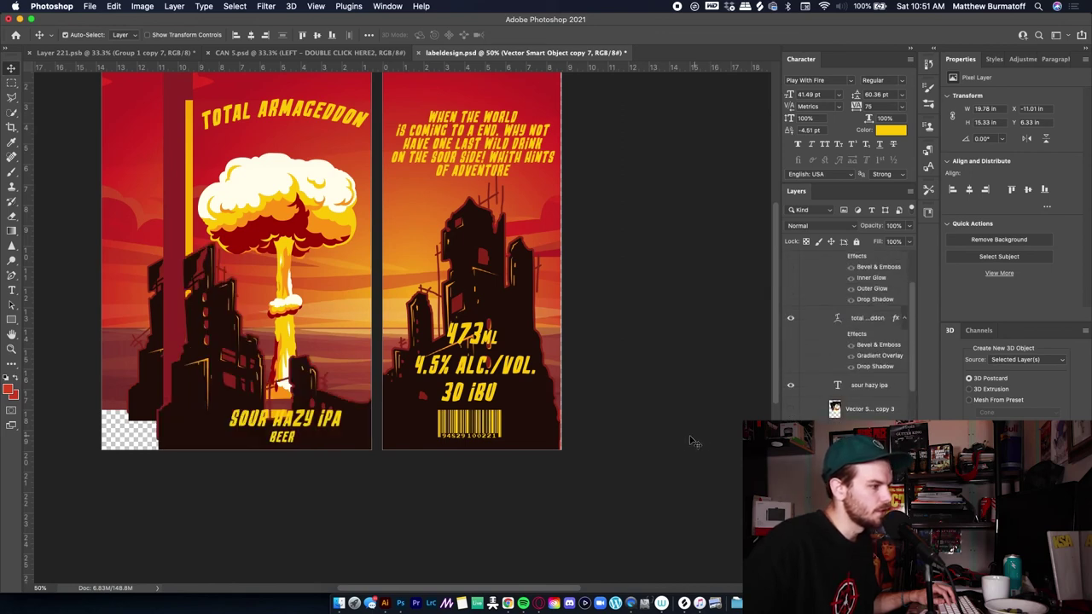
drag(512, 315, 537, 321)
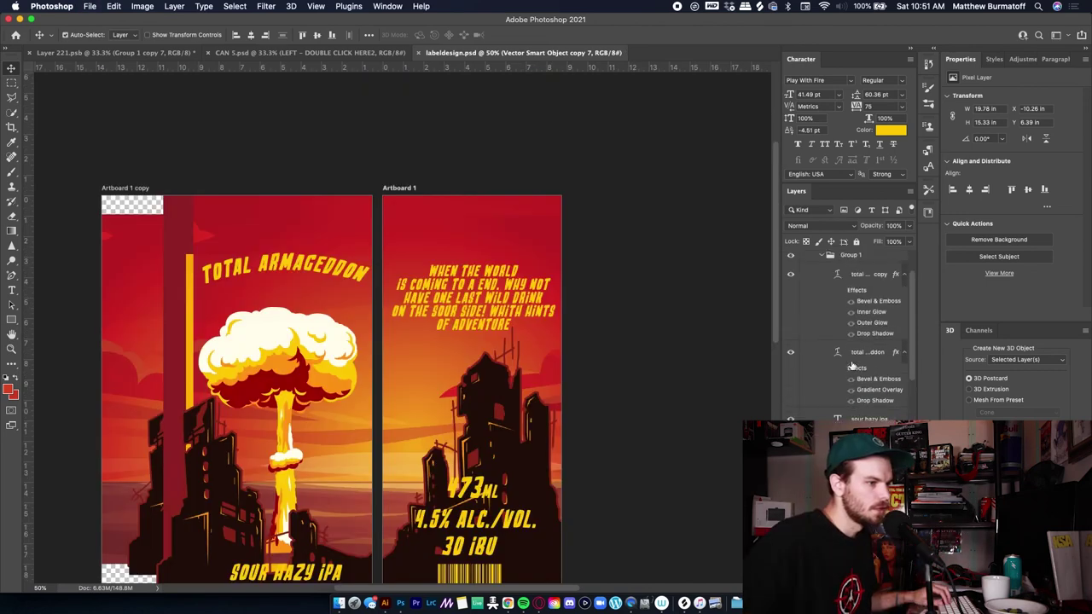
- Select the front artboard and crop its left edge inward to a width of 8.72 in
scroll(840, 311, up, 3)
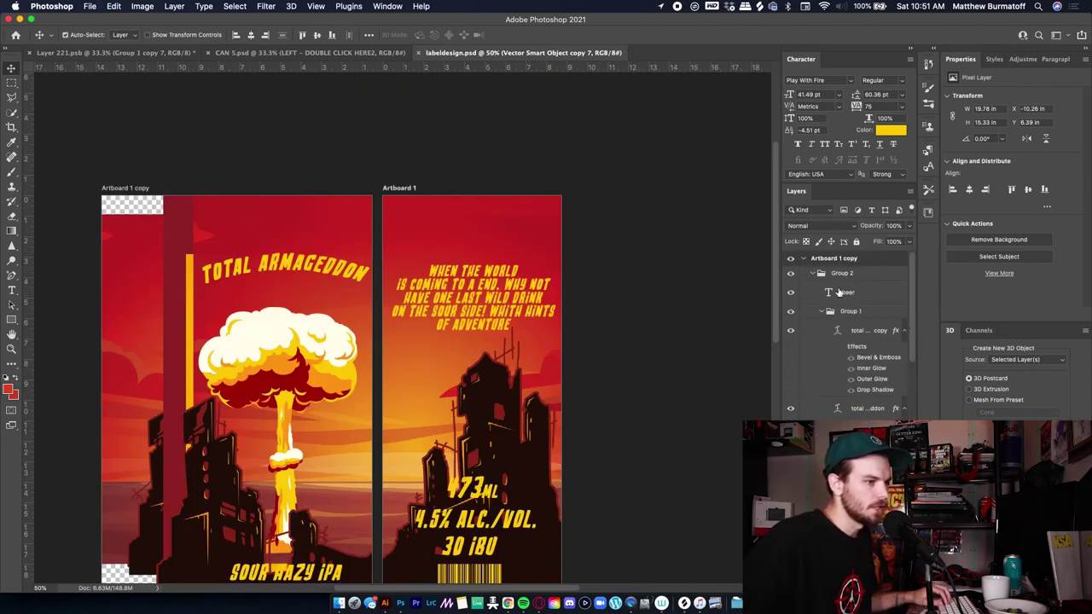
click(832, 260)
drag(100, 398, 193, 398)
scroll(284, 401, down, 3)
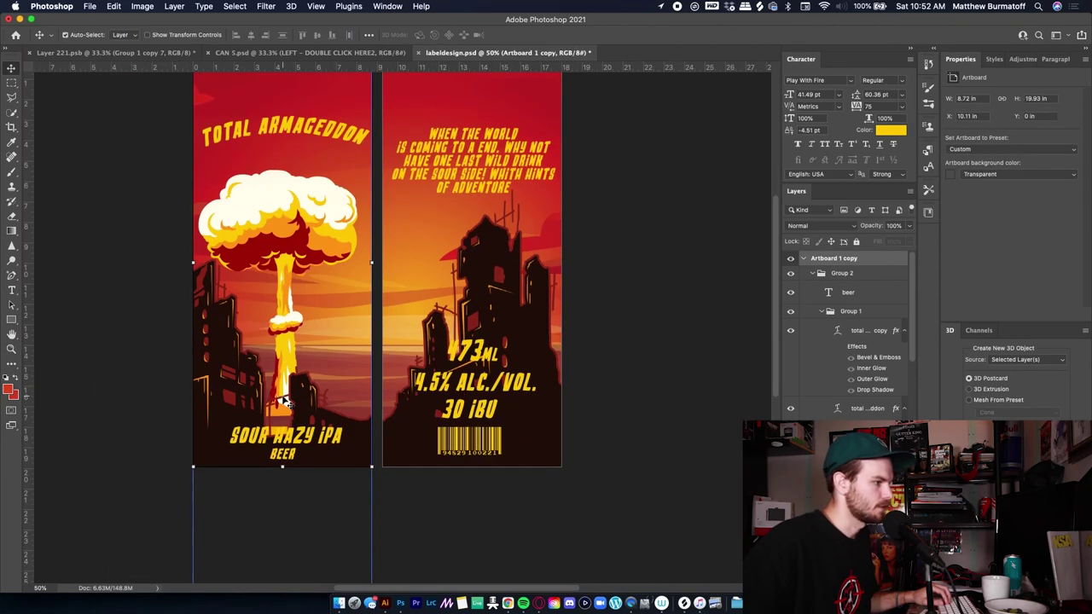
- Enlarge the front mushroom cloud to about 8.43 × 13.08 in and reposition it beneath the title
click(11, 83)
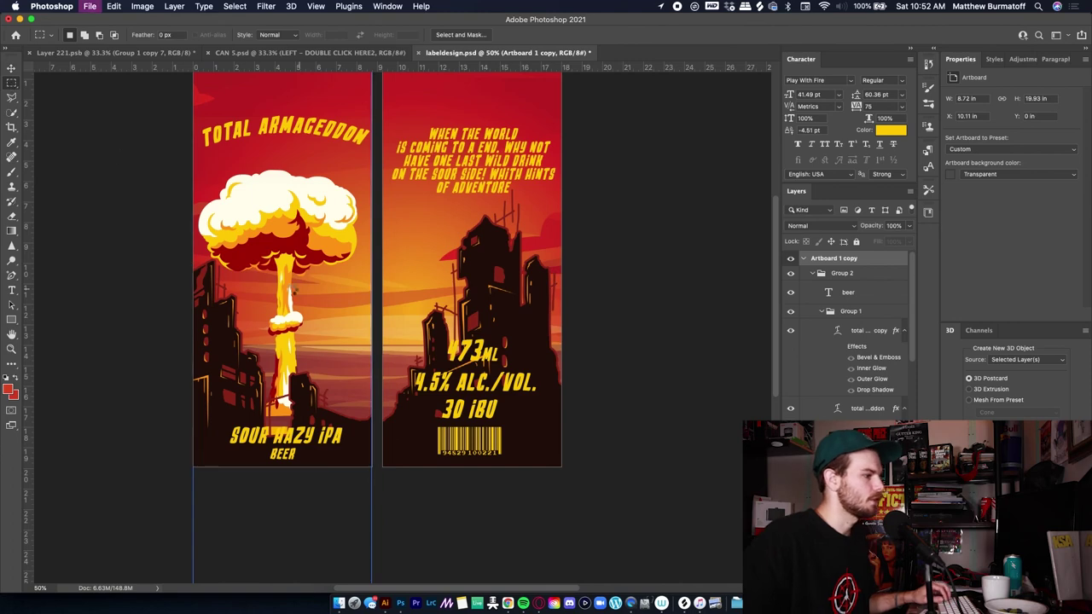
key(v)
mouse_move(288, 291)
mouse_down()
mouse_move(286, 308)
mouse_move(320, 307)
mouse_move(299, 301)
mouse_up()
key(super+t)
drag(232, 245, 217, 227)
drag(274, 269, 273, 255)
key(Return)
drag(338, 289, 333, 286)
scroll(333, 287, down, 3)
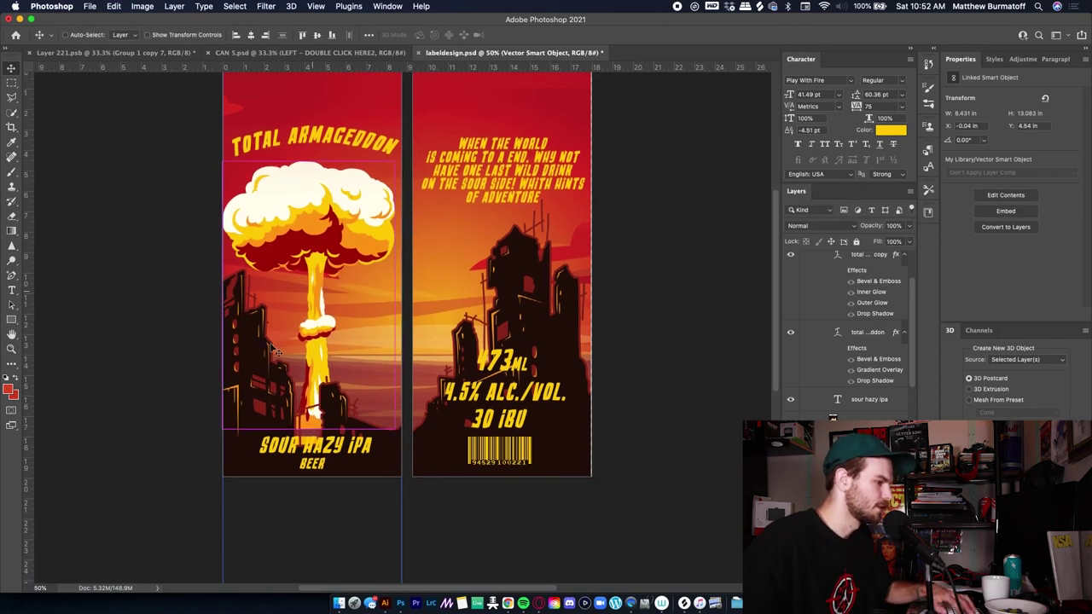
- Stretch a selected dark strip of the back skyline over the exposed area along the panel's bottom edge, and deselect it
key(super+equal)
key(super+equal)
key(m)
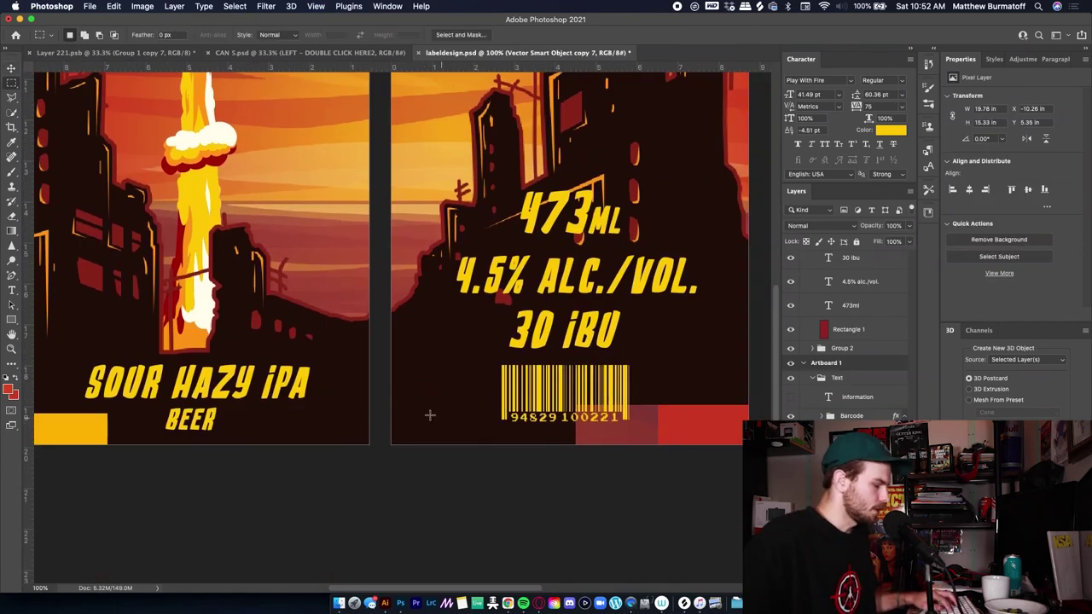
drag(503, 395, 504, 394)
key(super+t)
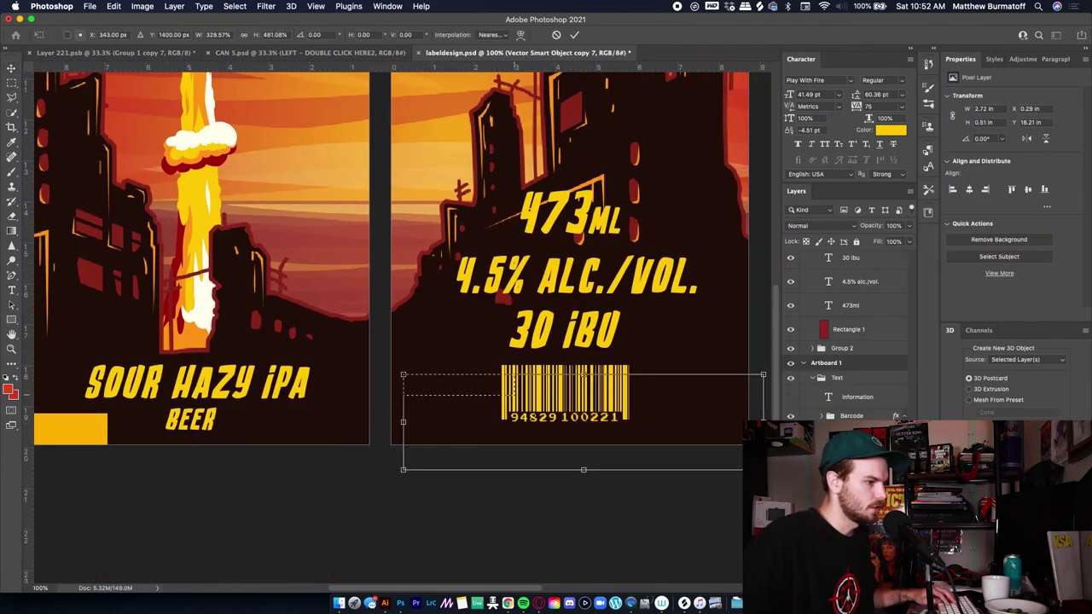
key(Escape)
key(super+d)
- Stretch a dark strip of the front skyline downward to cover the yellow patch in the artboard's bottom-left corner
scroll(358, 421, left, 5)
key(v)
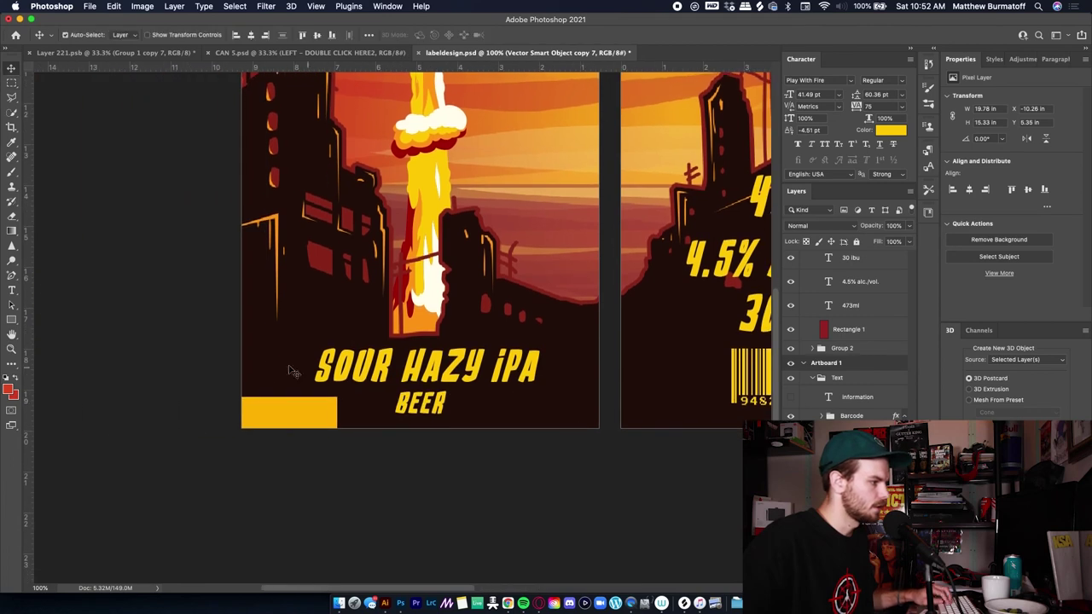
click(268, 370)
key(m)
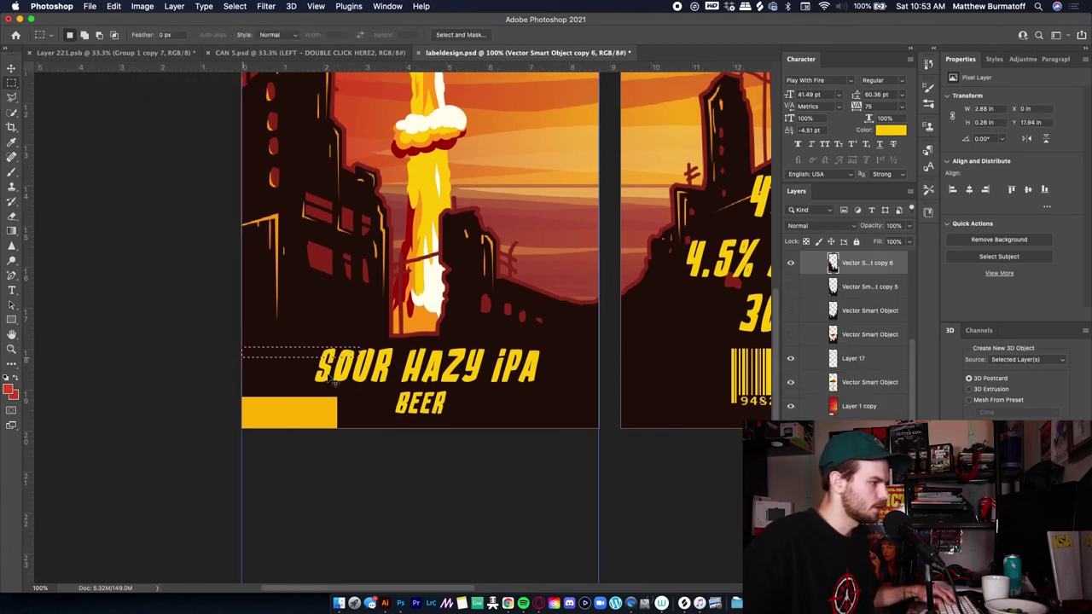
key(super+t)
drag(295, 358, 289, 433)
key(Return)
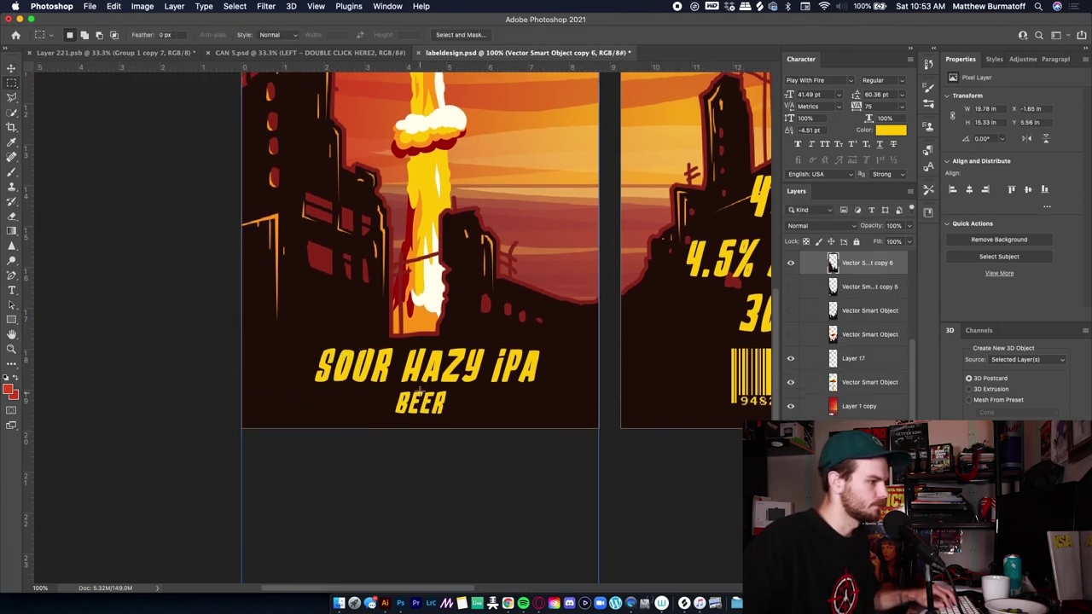
- Merge a copy of the front artwork group into one layer, place it in "LEFT – DOUBLE CLICK HERE2.psb" aligned to the canvas, and save
key(super+minus)
key(super+minus)
drag(503, 260, 413, 391)
key(v)
drag(522, 187, 526, 171)
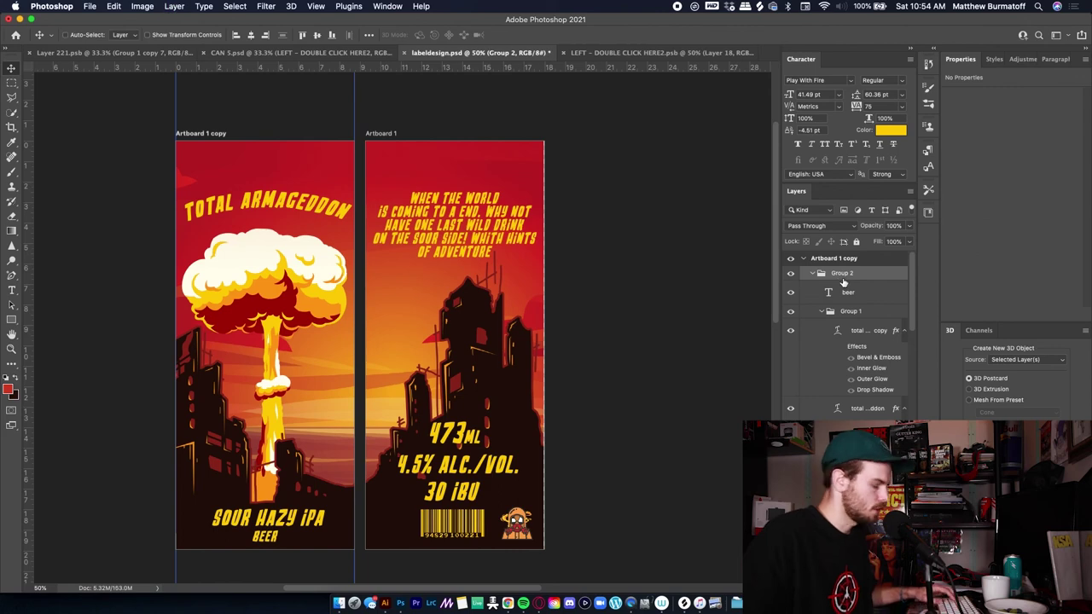
key(super+alt+e)
drag(788, 225, 481, 244)
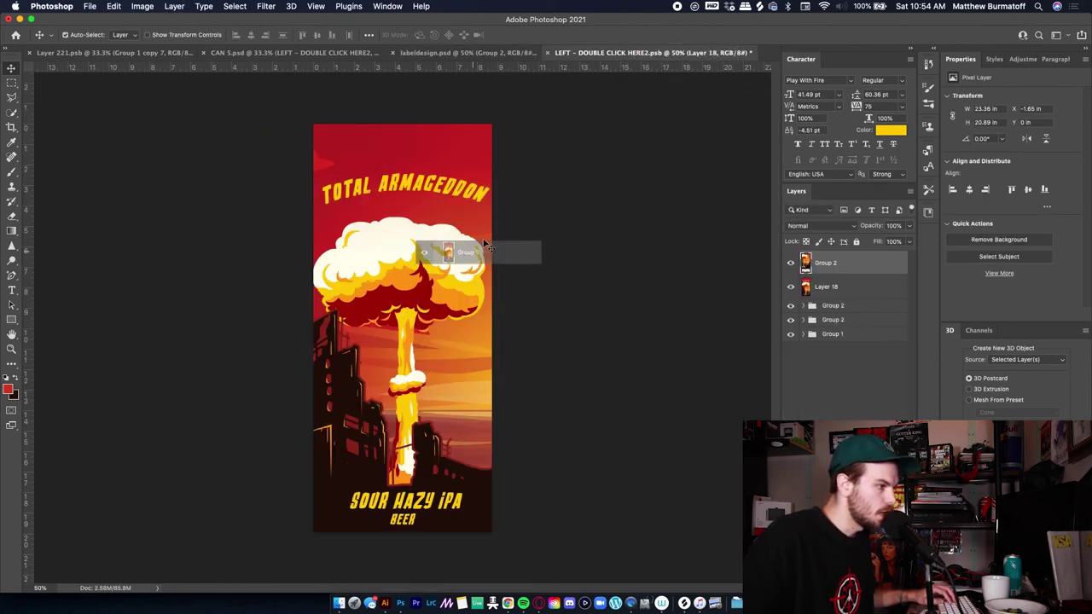
key(super+t)
drag(430, 307, 446, 343)
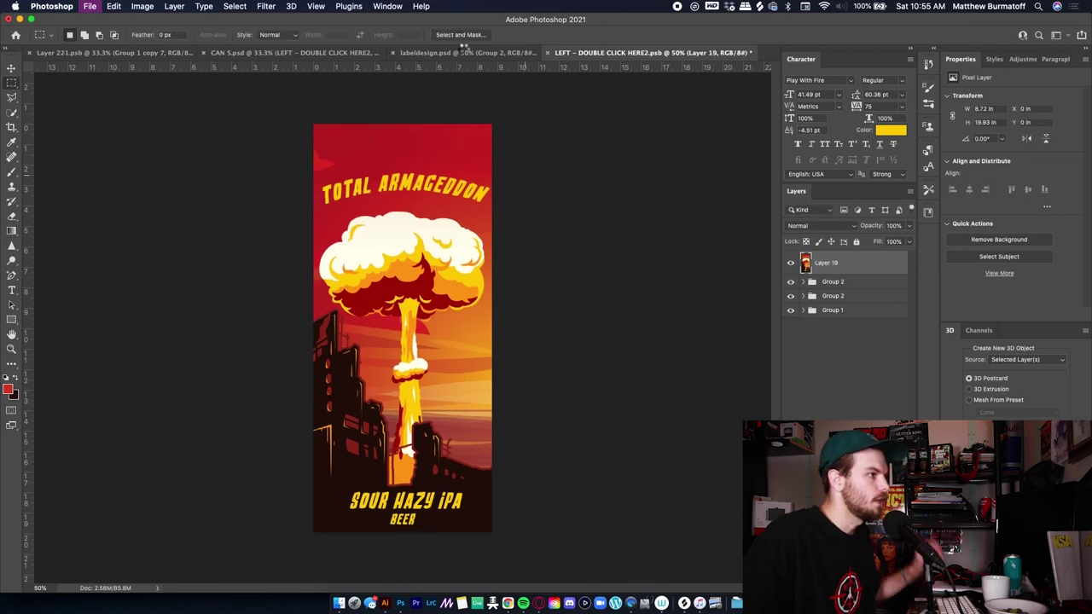
key(super+s)
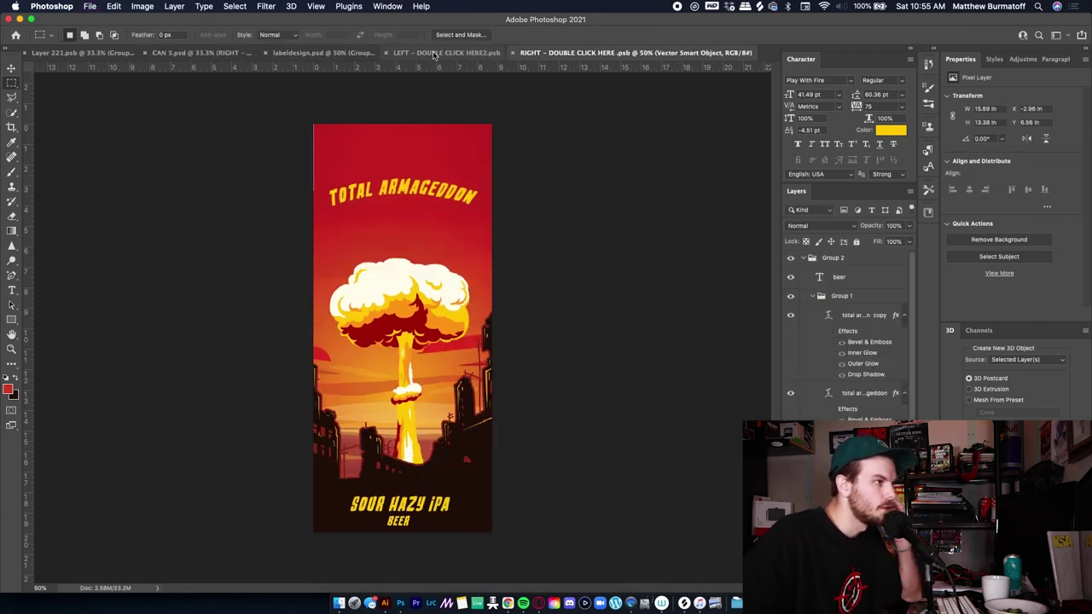
- Select the full back panel in labeldesign.psd and copy it into "RIGHT – DOUBLE CLICK HERE .psb" as the label artwork
click(434, 54)
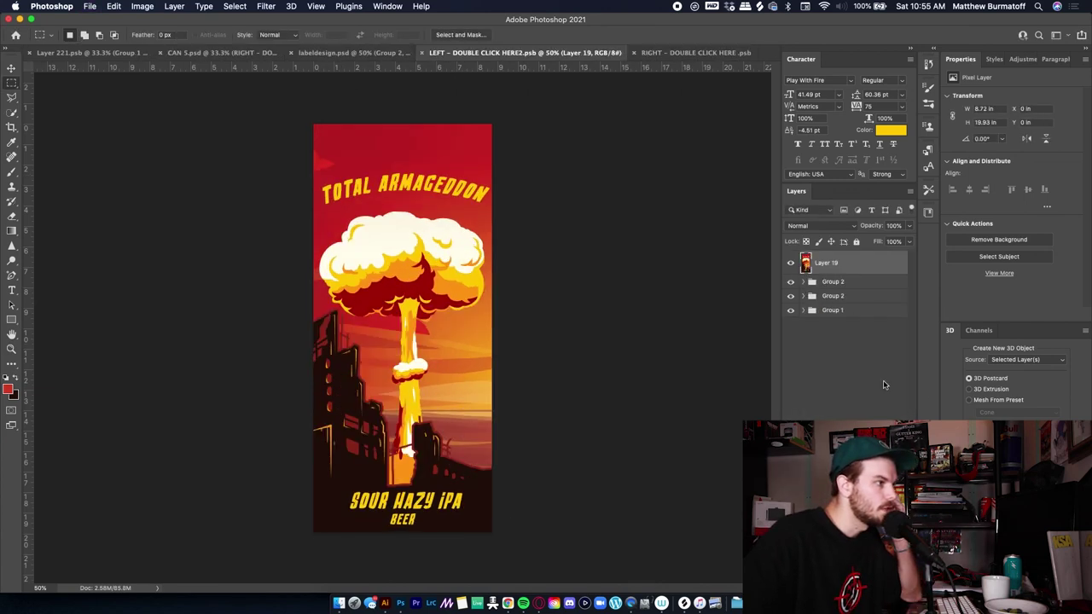
click(331, 56)
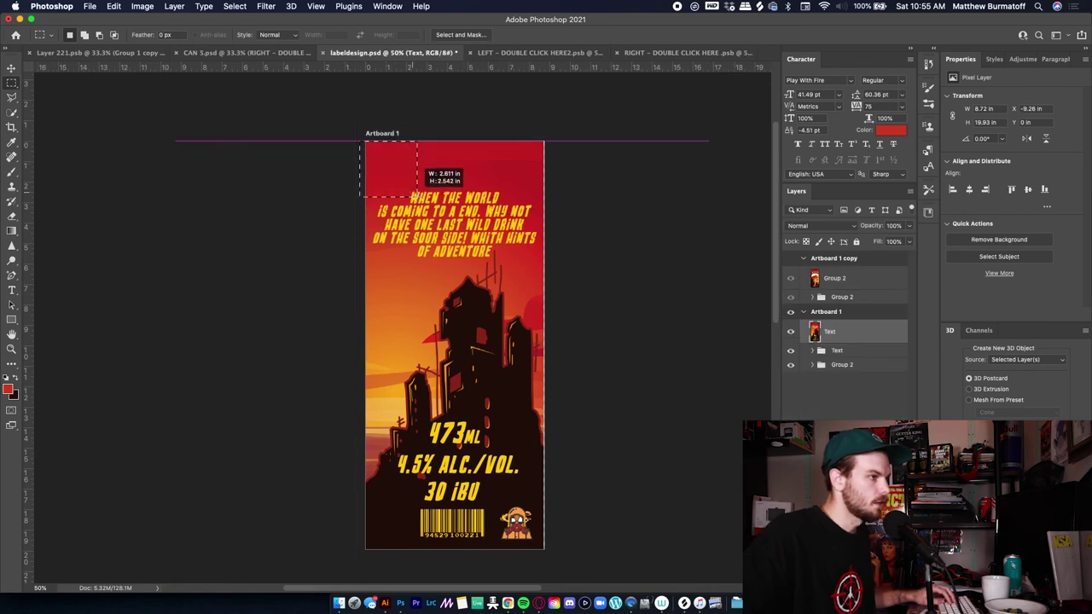
drag(417, 196, 527, 491)
drag(544, 550, 364, 136)
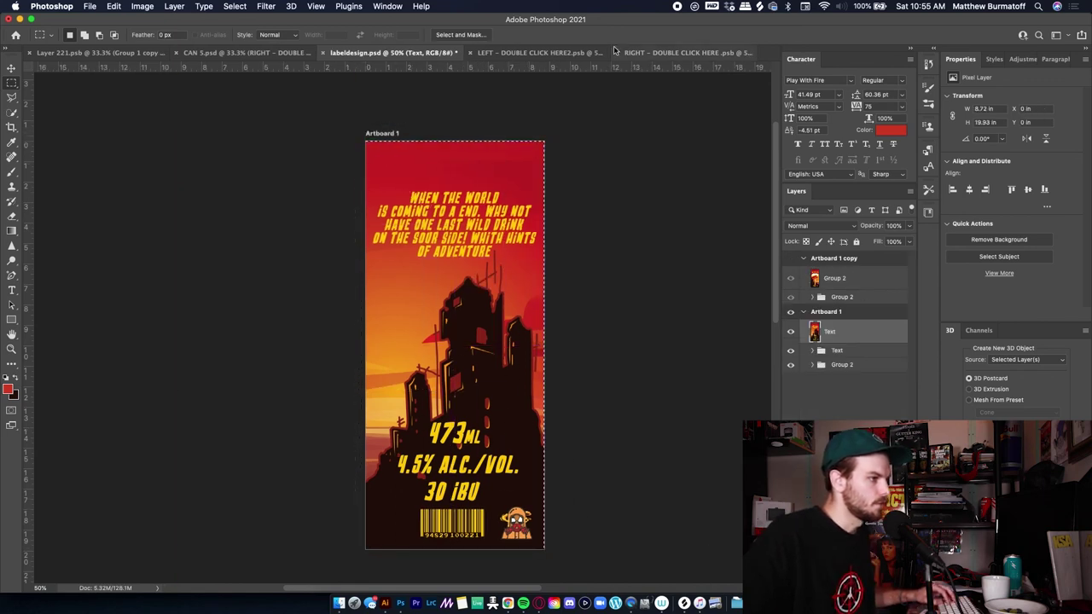
click(625, 55)
key(cmd+v)
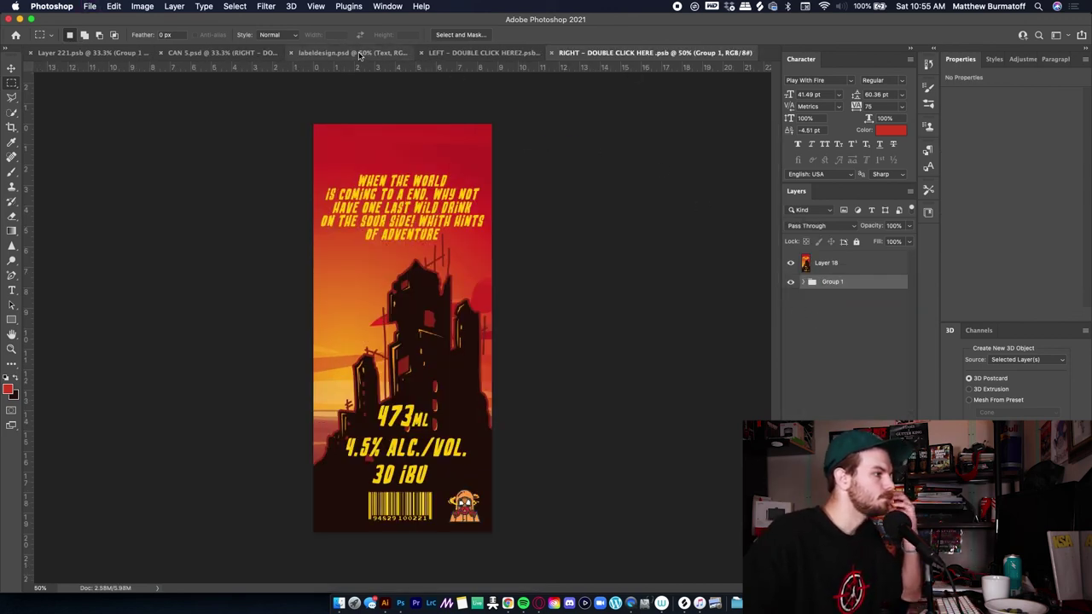
- Save the updated can mockup in CAN 5.psd, and return to labeldesign.psd to undo the last changes there
click(222, 53)
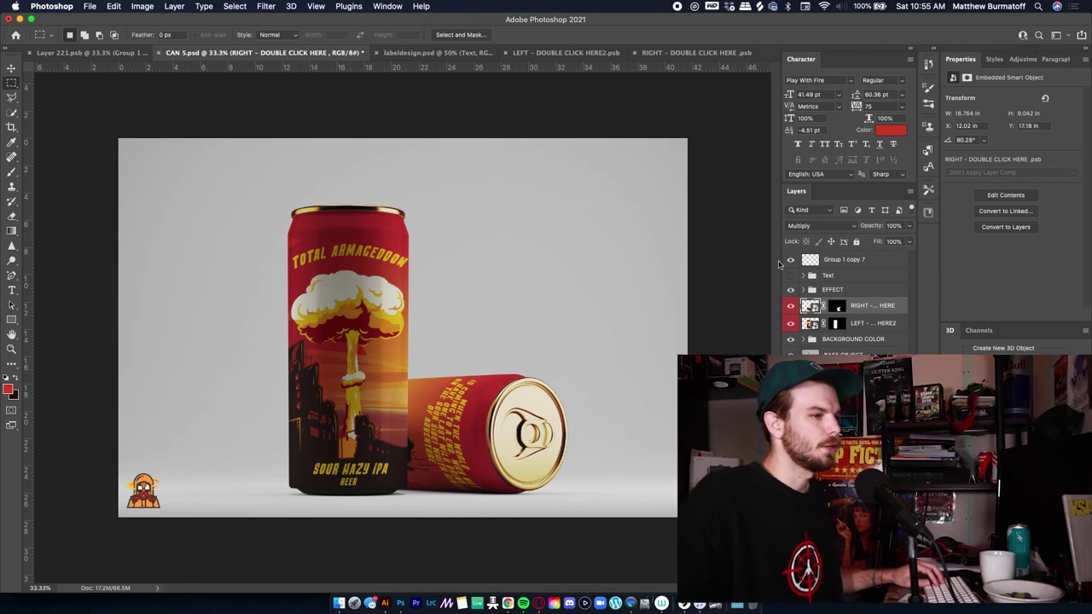
key(cmd+s)
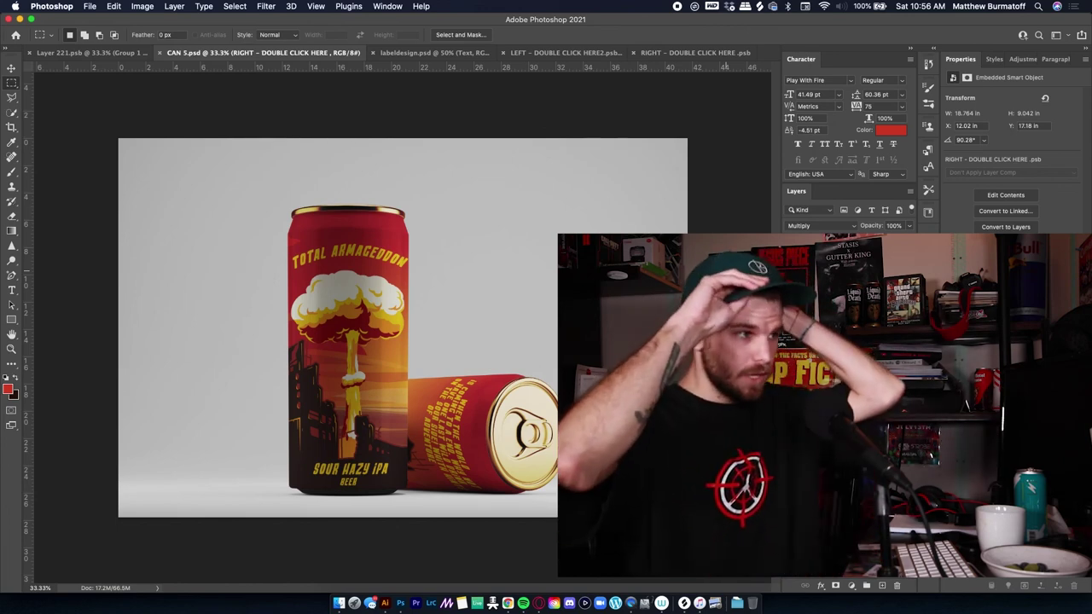
click(420, 53)
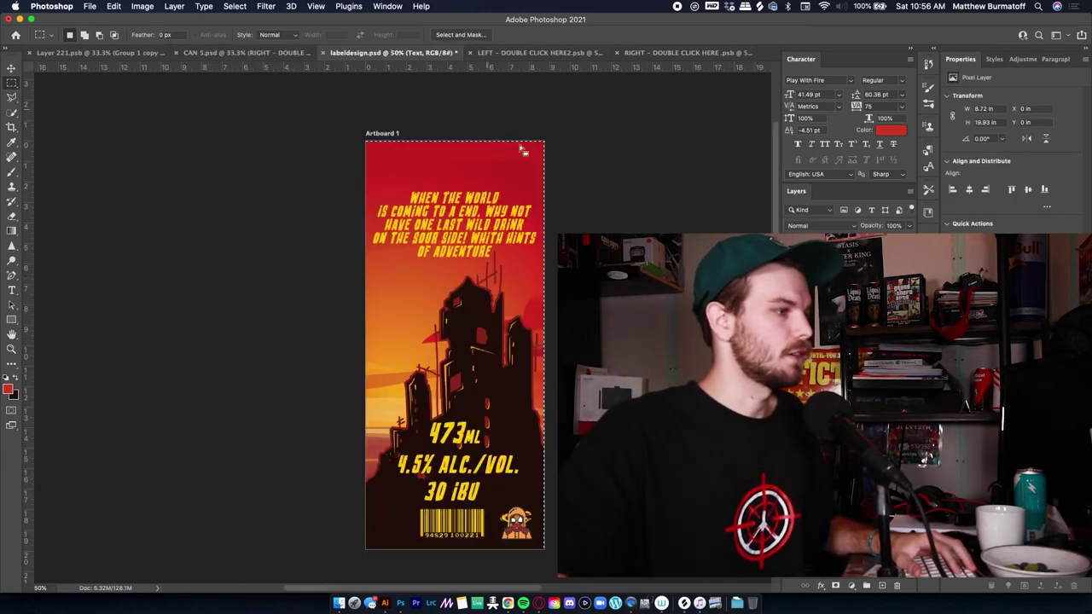
key(super+z)
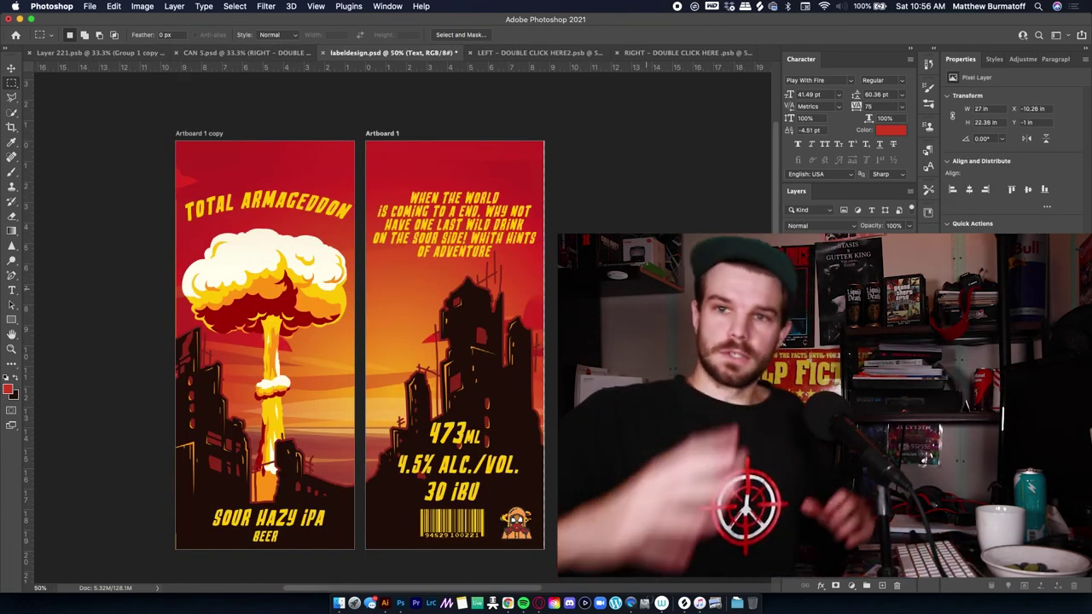